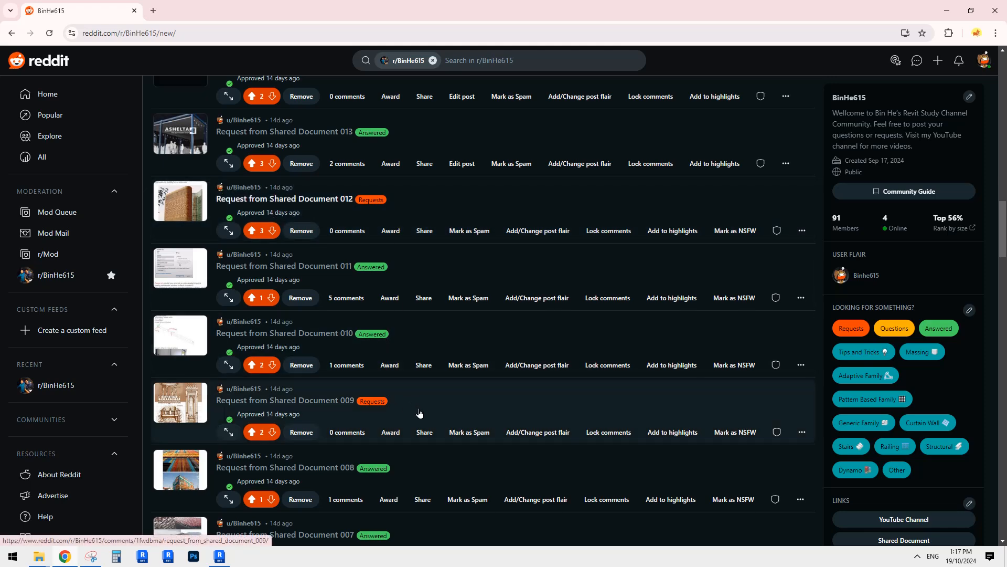
# Browse the r/BinHe615 community posts and open the post "Request from Shared Document 012"
pyautogui.scroll(2, 425, 339)
pyautogui.scroll(-1, 421, 399)
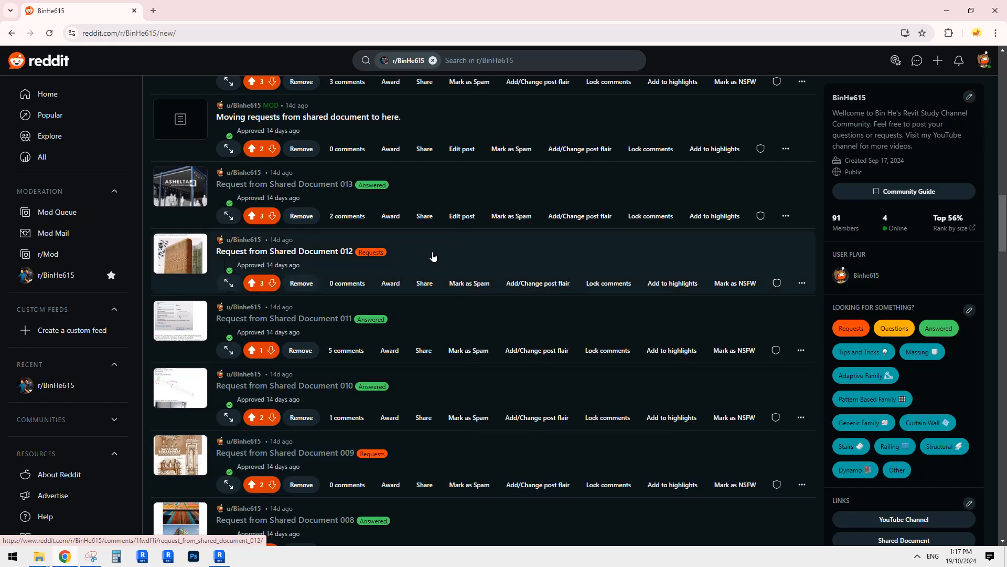
pyautogui.scroll(10, 432, 256)
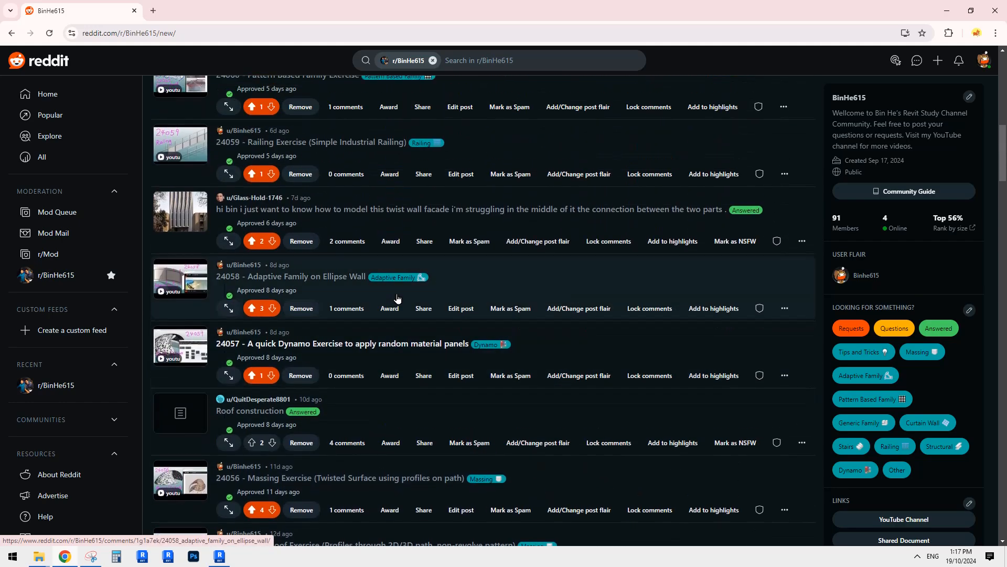
pyautogui.scroll(3, 397, 298)
pyautogui.scroll(-9, 399, 296)
pyautogui.scroll(7, 402, 294)
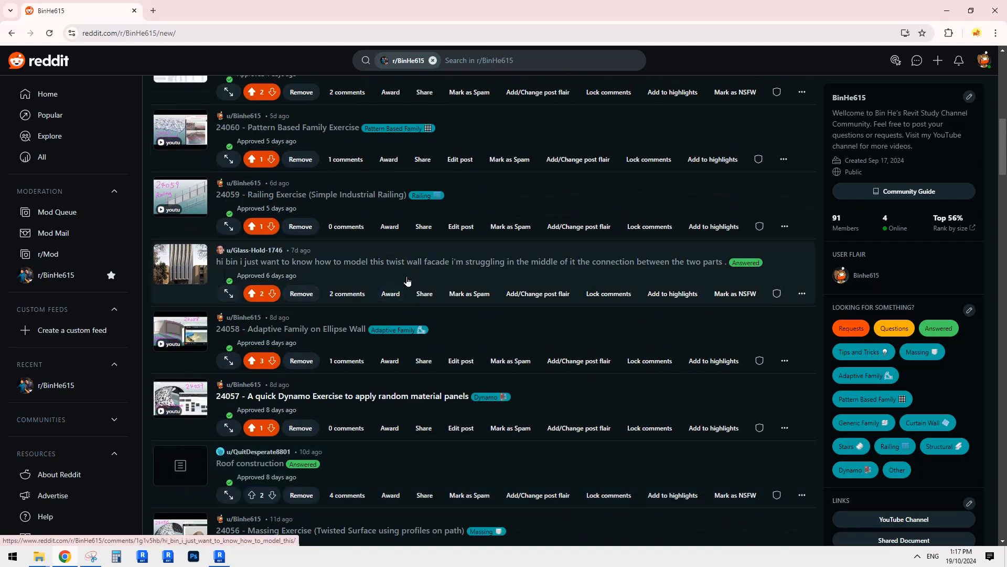
pyautogui.scroll(2, 407, 282)
pyautogui.scroll(2, 465, 261)
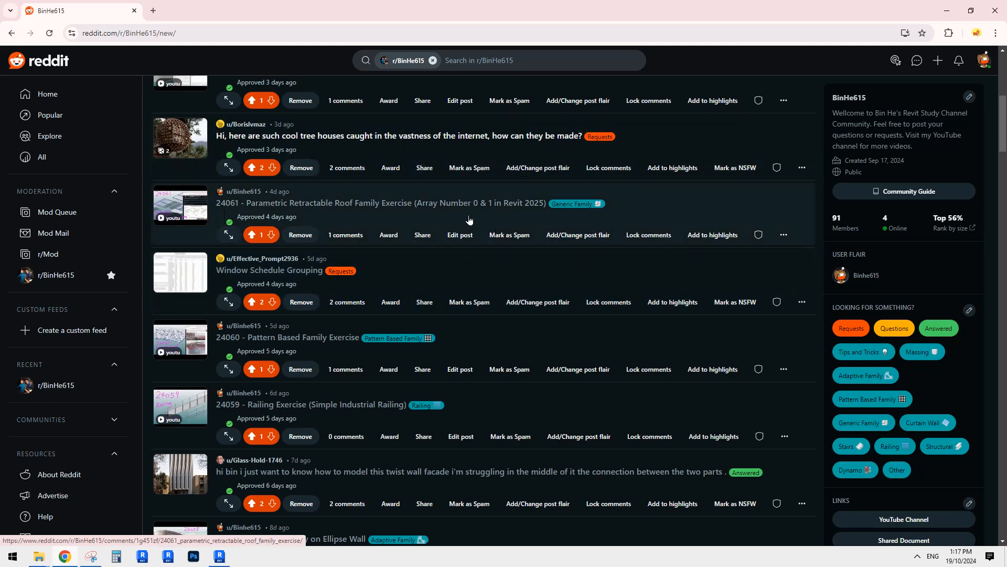
pyautogui.scroll(-1, 455, 309)
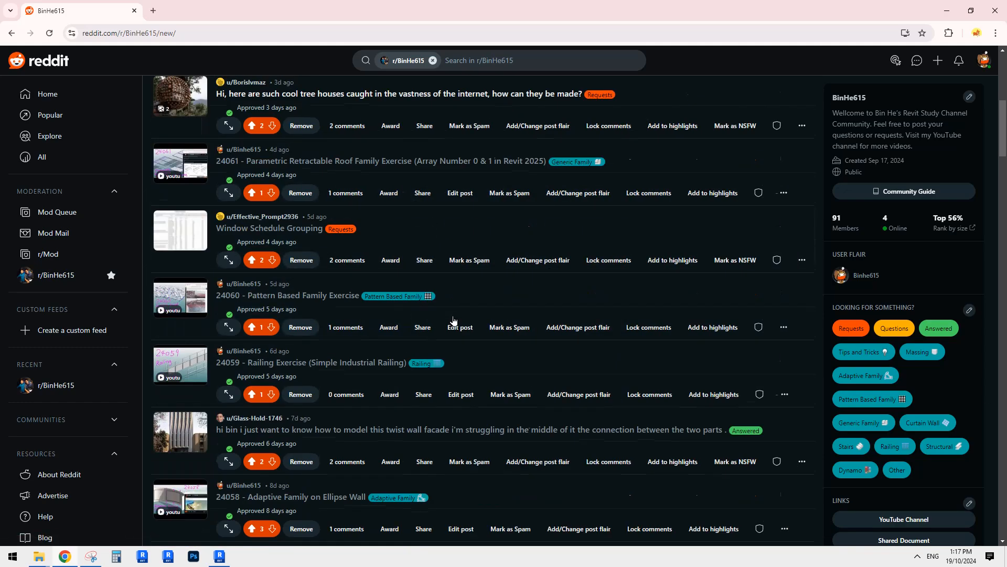
pyautogui.scroll(-15, 454, 320)
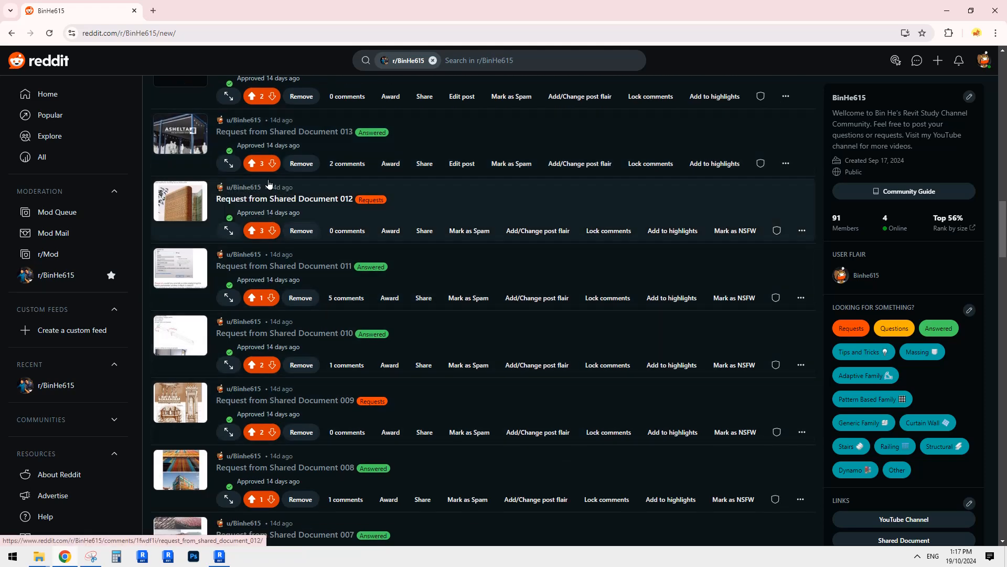
pyautogui.click(317, 198)
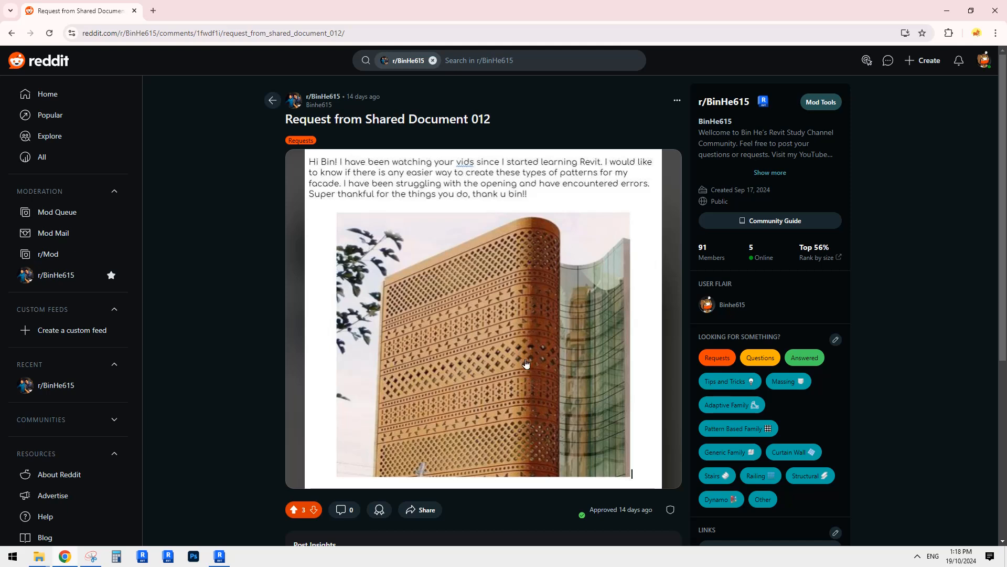
# Switch to Revit 2025 and create a new family from the Metric Generic Model face based template
pyautogui.click(218, 560)
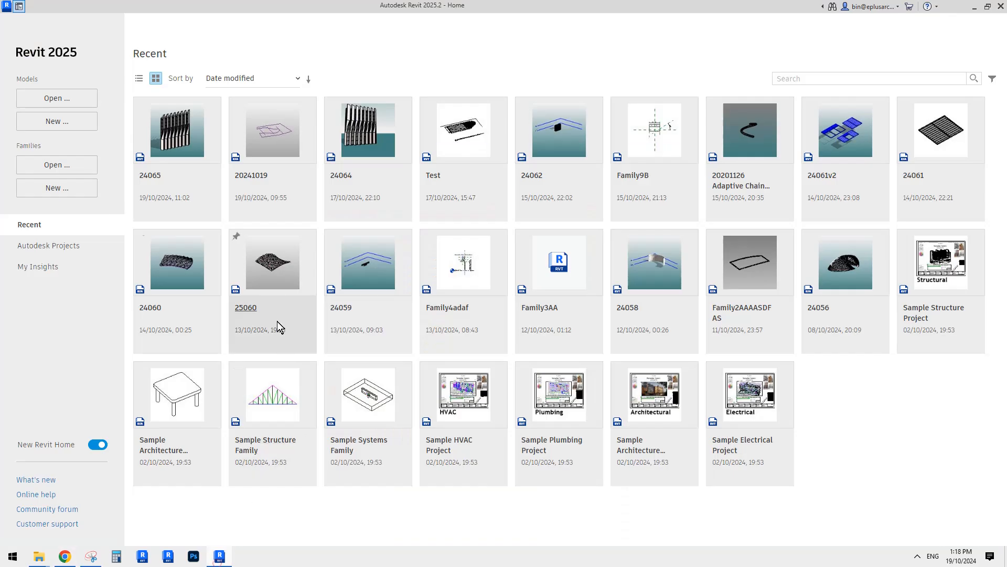
pyautogui.click(67, 187)
pyautogui.scroll(-5, 437, 242)
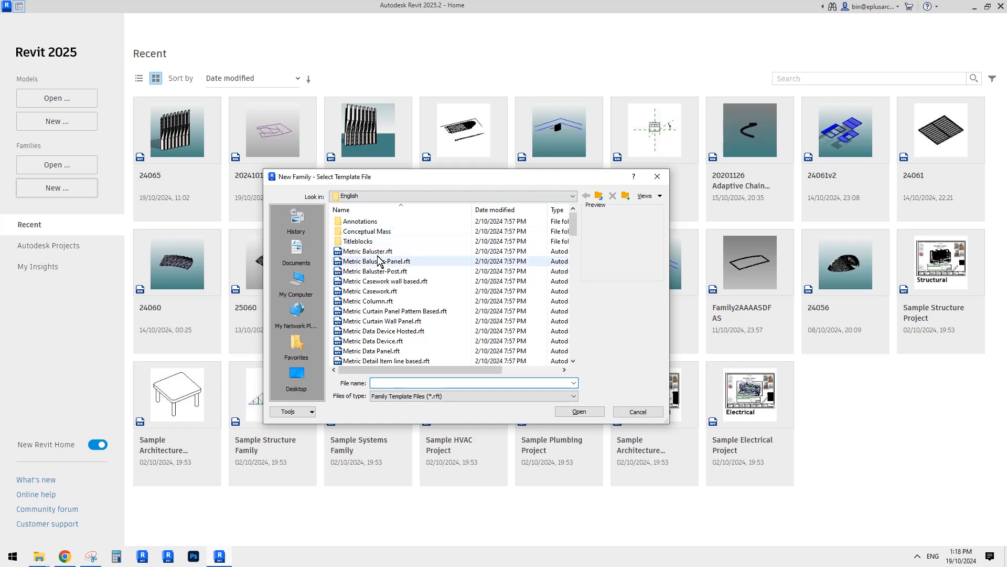
pyautogui.scroll(-3, 423, 291)
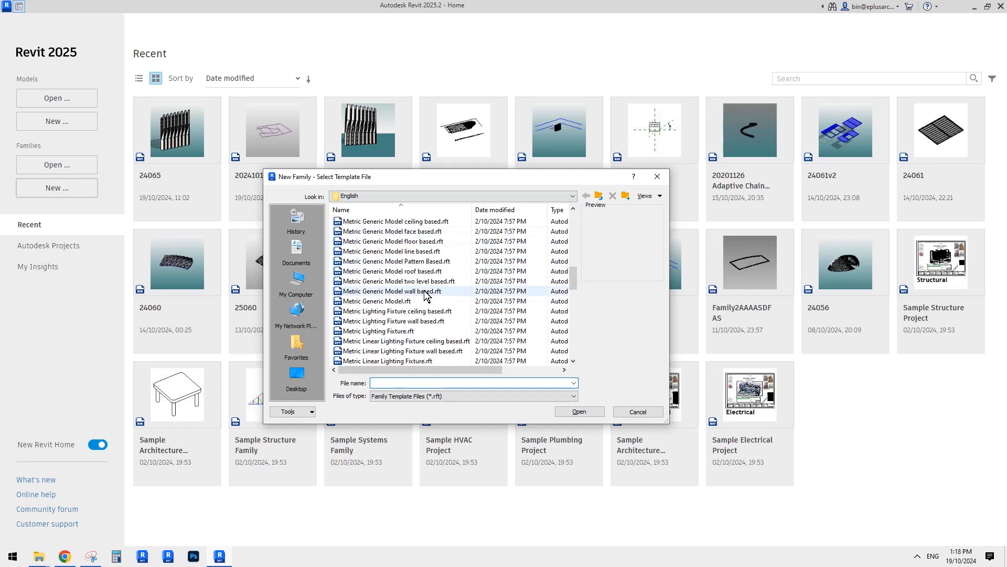
pyautogui.doubleClick(428, 291)
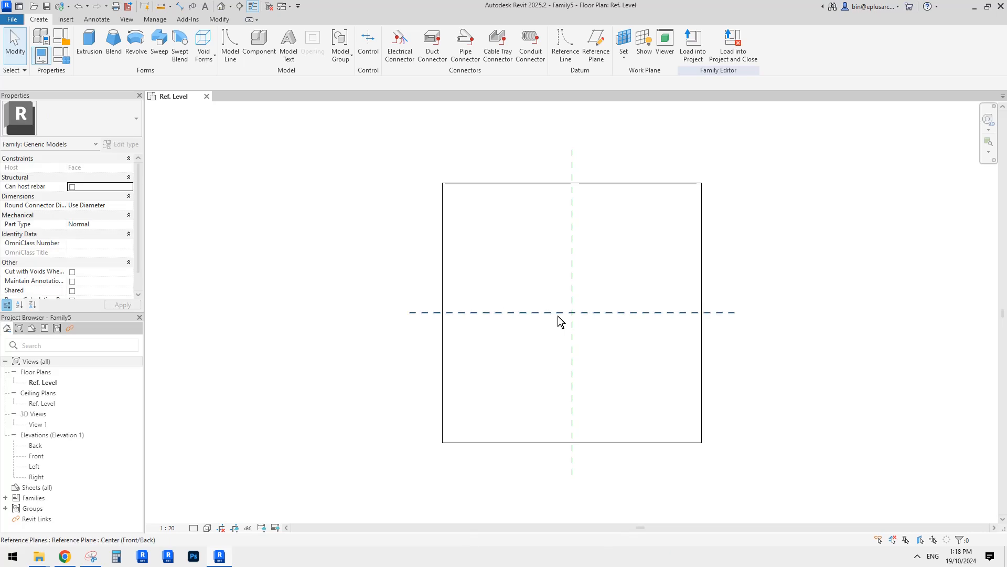
# Start a void extrusion in the Ref. Level plan and sketch a hexagon about 120 mm in radius in the host's upper-left quarter
pyautogui.moveTo(558, 317); pyautogui.dragTo(494, 317, button='middle')
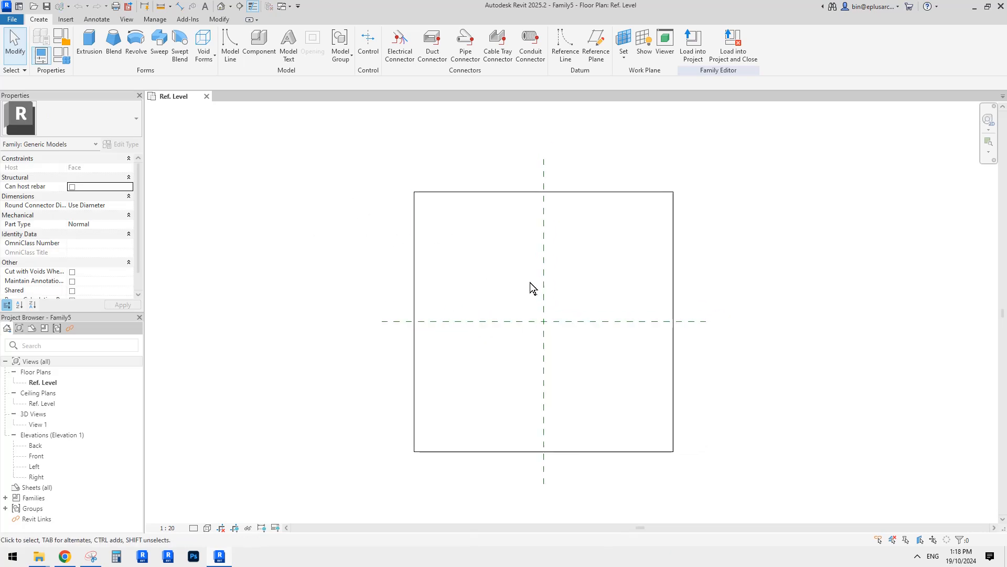
pyautogui.moveTo(537, 290); pyautogui.dragTo(538, 298, button='middle')
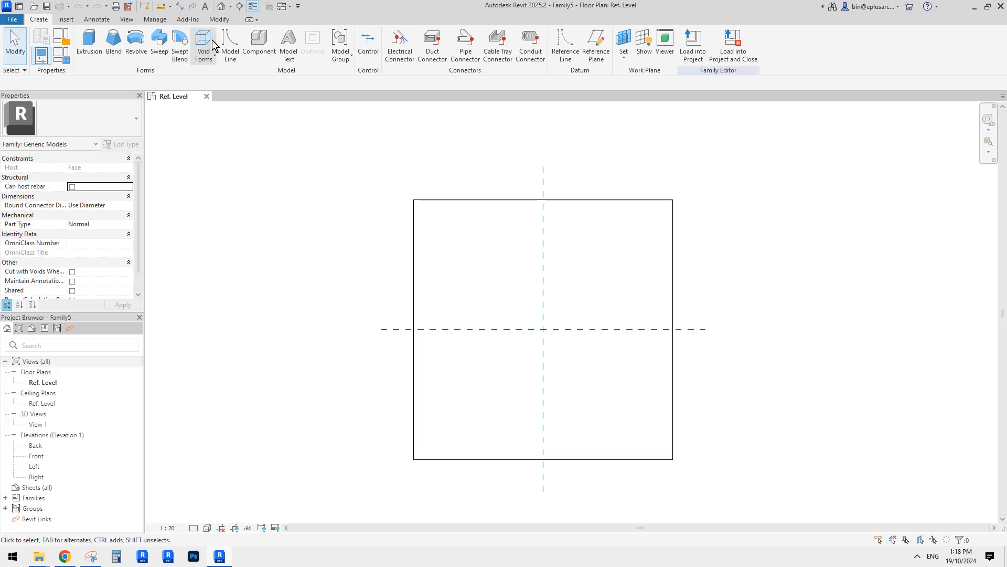
pyautogui.moveTo(488, 257); pyautogui.dragTo(482, 257, button='middle')
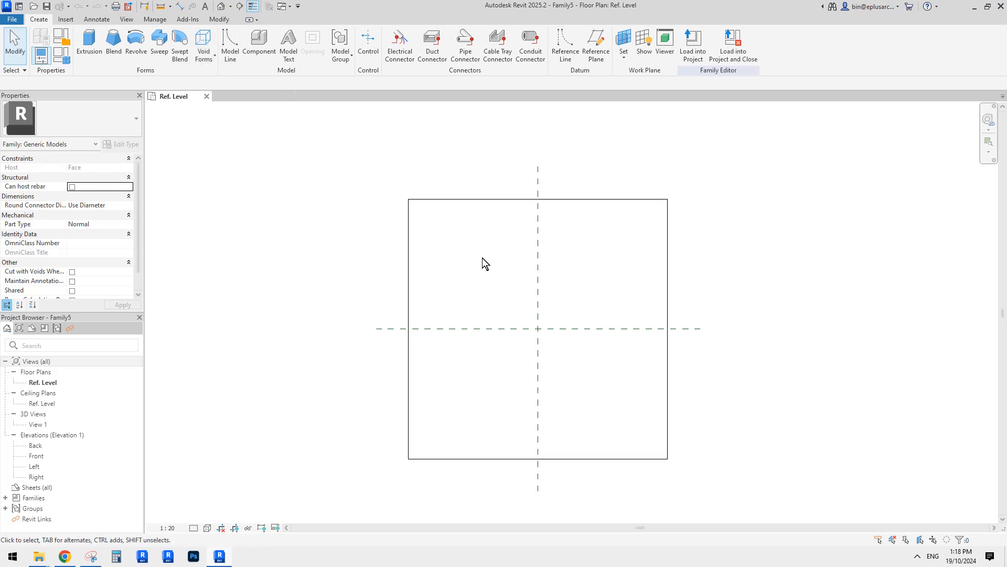
pyautogui.click(204, 44)
pyautogui.click(230, 75)
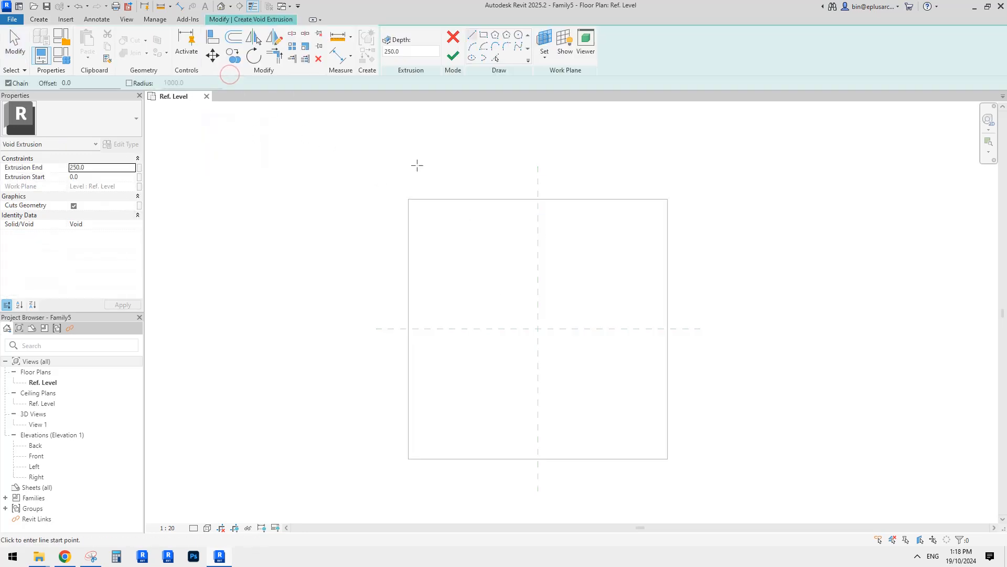
pyautogui.click(495, 35)
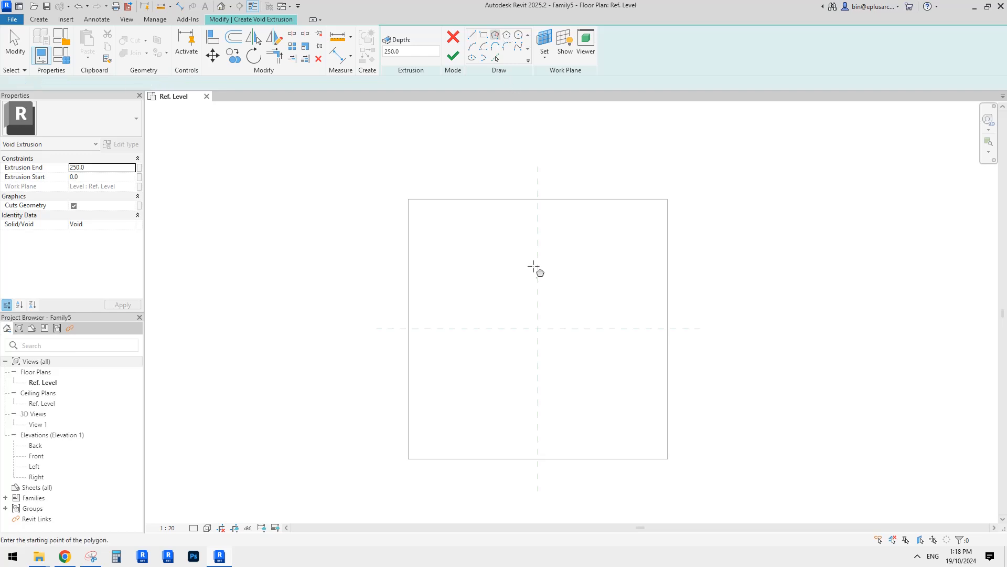
pyautogui.click(466, 277)
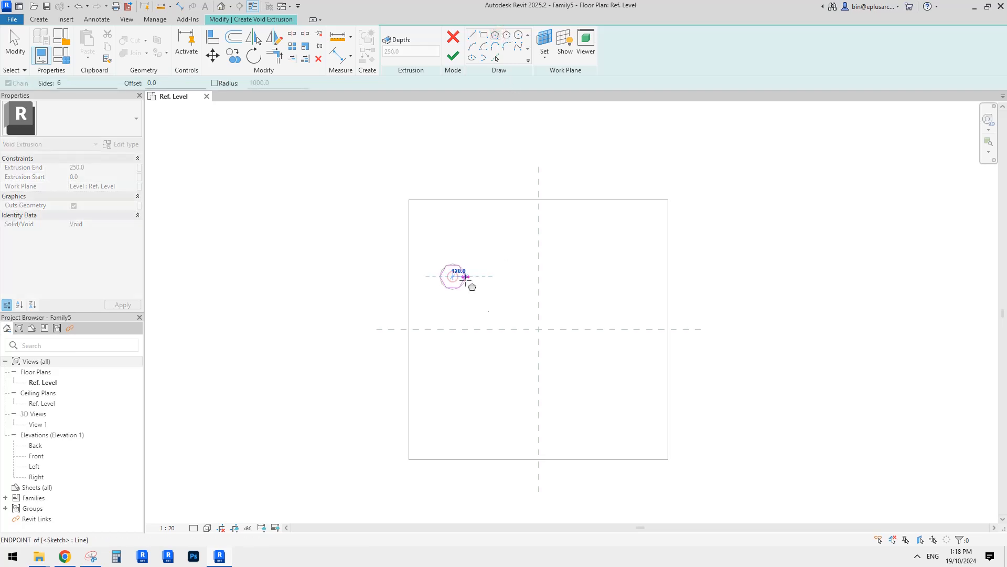
# Sketch a circle about 100 mm in radius below and slightly right of the hexagon
pyautogui.click(519, 35)
pyautogui.scroll(1, 506, 280)
pyautogui.click(461, 347)
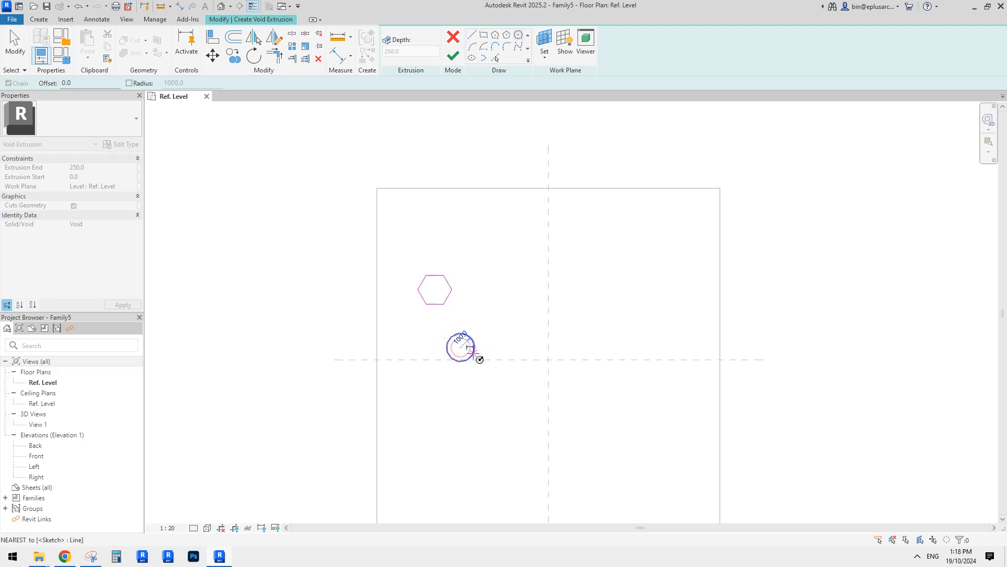
pyautogui.click(474, 353)
pyautogui.press('Escape')
# Copy the hexagon and circle straight down to make a second pair beneath them
pyautogui.press('Tab')
pyautogui.moveTo(400, 247); pyautogui.dragTo(488, 368)
pyautogui.press('c')
pyautogui.press('o')
pyautogui.click(490, 289)
pyautogui.click(490, 411)
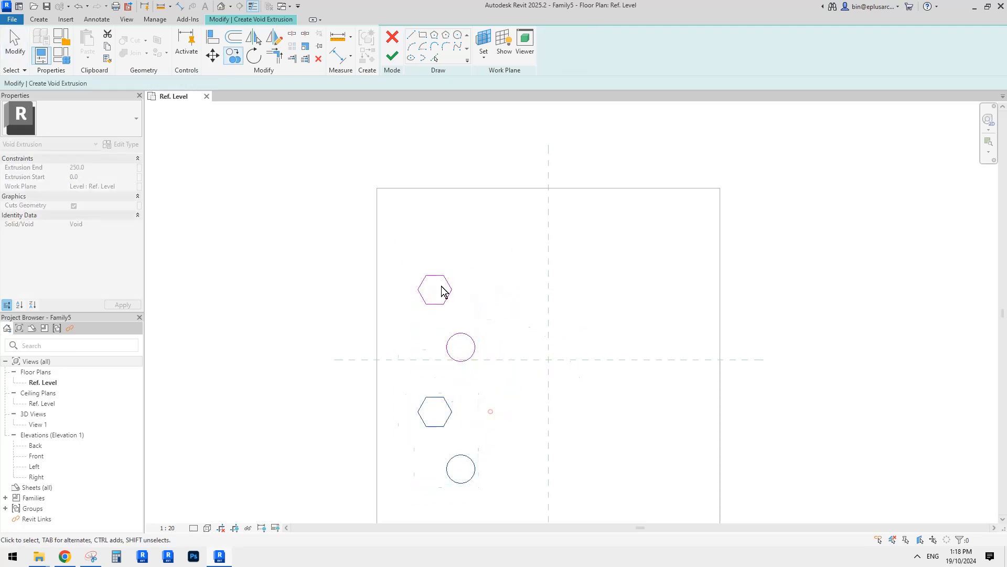
# Make two copies of the four-shape column to the right, spaced about 520 mm apart
pyautogui.moveTo(398, 228); pyautogui.dragTo(512, 506)
pyautogui.press('c')
pyautogui.press('o')
pyautogui.click(485, 382)
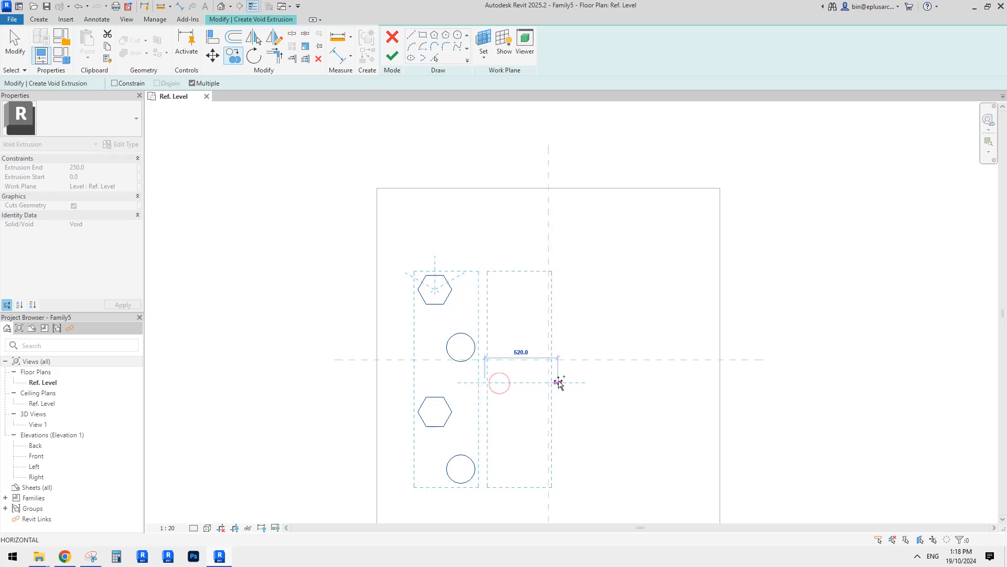
pyautogui.click(558, 380)
pyautogui.click(632, 381)
pyautogui.press('Escape')
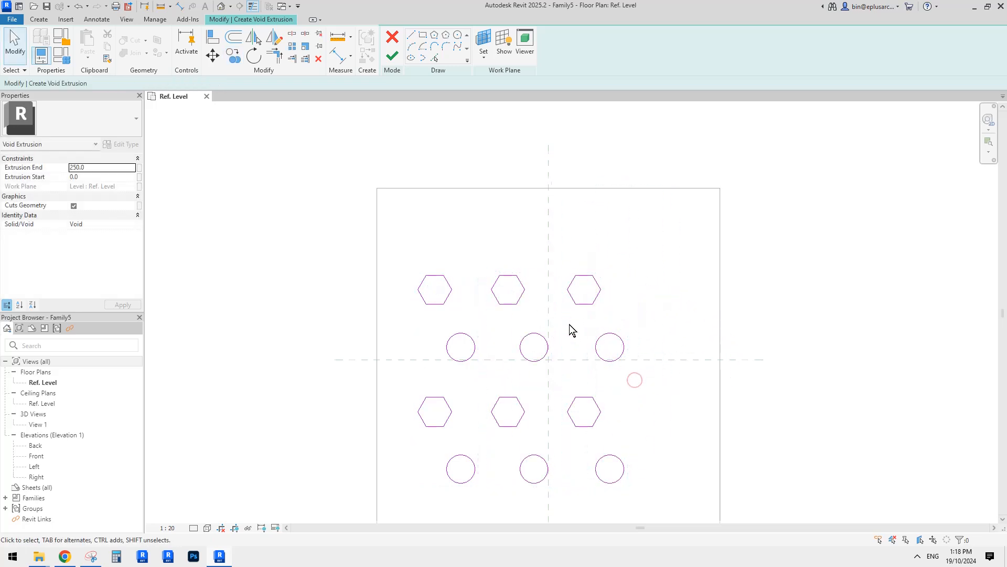
# Copy the rightmost column once more to form a fourth column, and finish the void extrusion sketch
pyautogui.scroll(-1, 569, 330)
pyautogui.moveTo(560, 261); pyautogui.dragTo(666, 496)
pyautogui.press('c')
pyautogui.press('o')
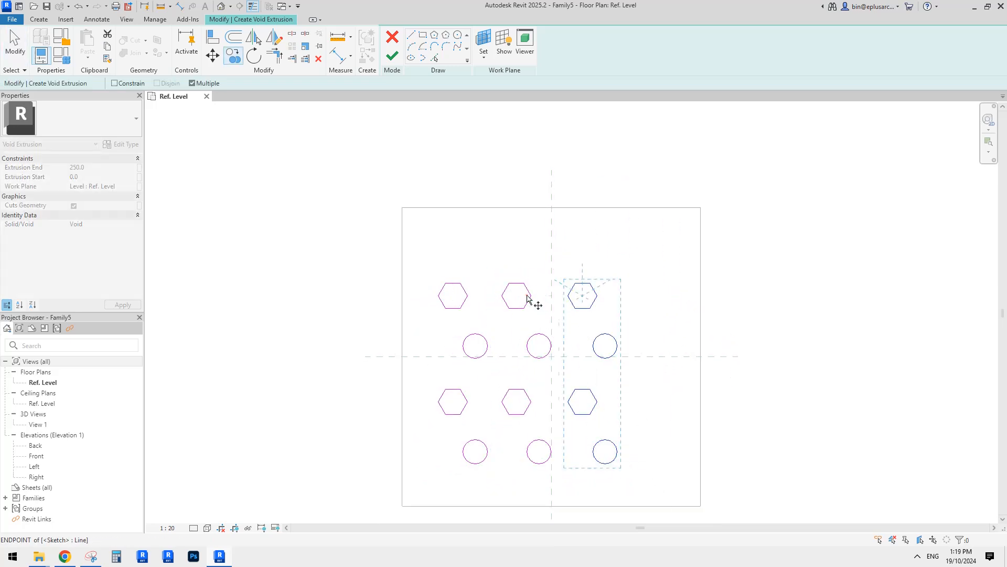
pyautogui.click(526, 296)
pyautogui.click(599, 296)
pyautogui.press('Escape')
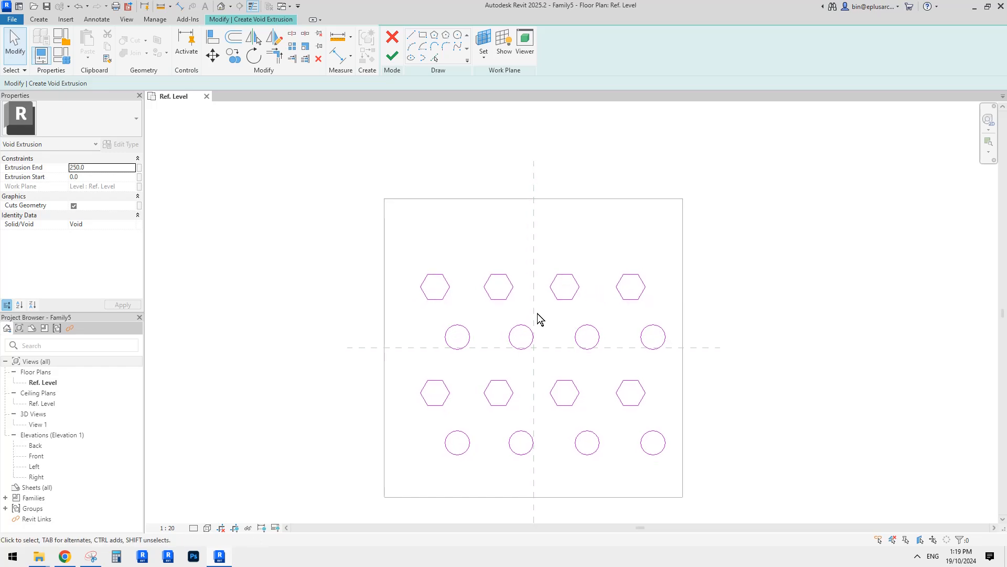
pyautogui.click(392, 55)
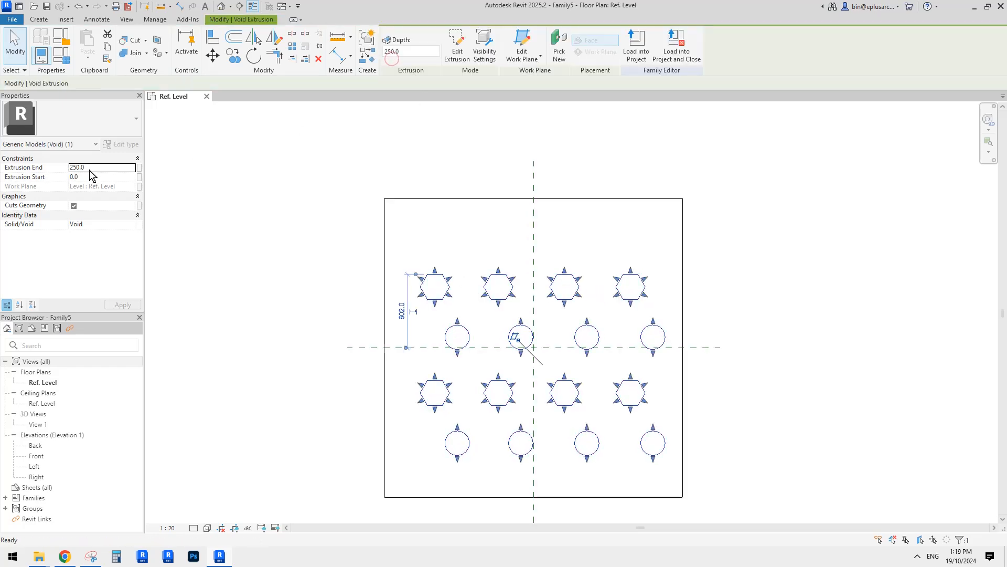
# In the default 3D view, set a negative Extrusion End for the void so it extends down into the host block
pyautogui.click(221, 6)
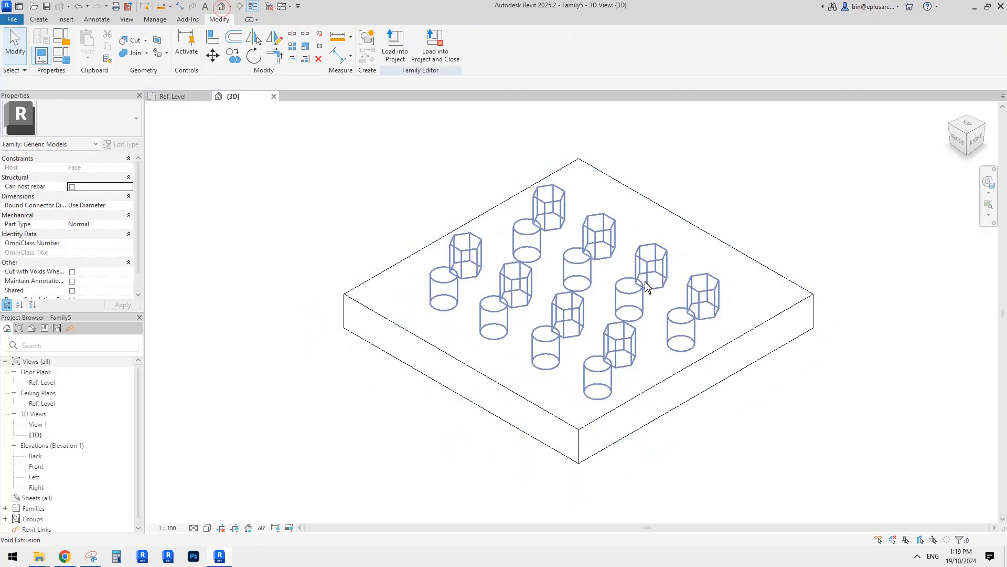
pyautogui.keyDown('shift'); pyautogui.moveTo(646, 285); pyautogui.dragTo(700, 171, button='middle'); pyautogui.keyUp('shift')
pyautogui.keyDown('shift'); pyautogui.moveTo(703, 283); pyautogui.dragTo(669, 250, button='middle'); pyautogui.keyUp('shift')
pyautogui.click(669, 249)
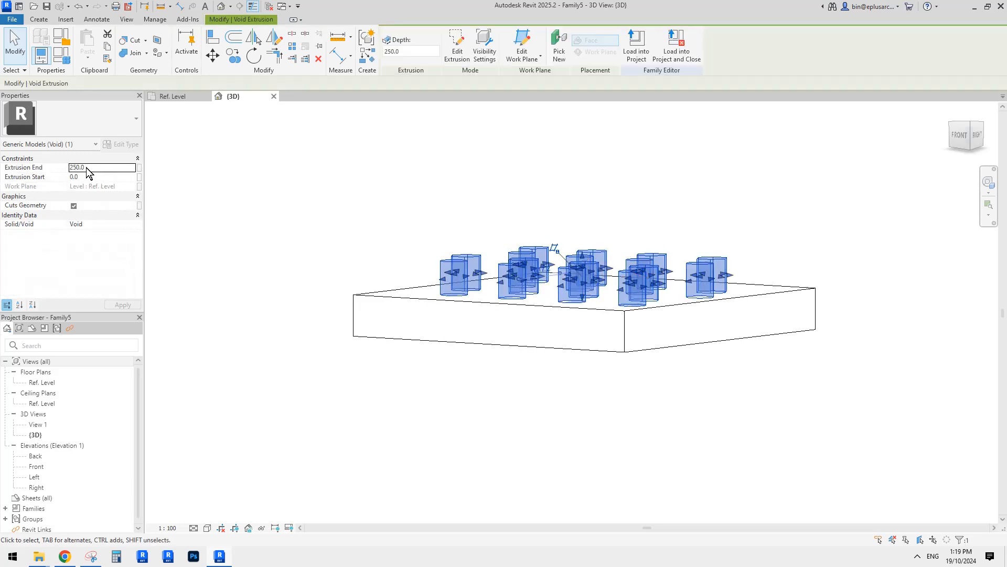
pyautogui.click(102, 168)
pyautogui.write('-1')
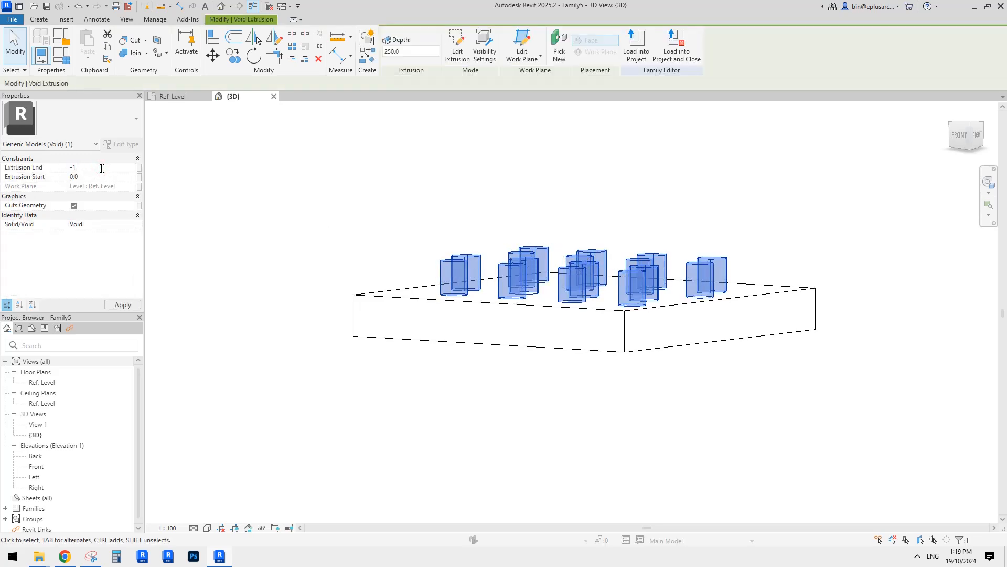
pyautogui.click(251, 175)
pyautogui.keyDown('shift'); pyautogui.moveTo(567, 278); pyautogui.dragTo(515, 320, button='middle'); pyautogui.keyUp('shift')
# Cut the host block with the void extrusion using Cut Geometry
pyautogui.click(136, 41)
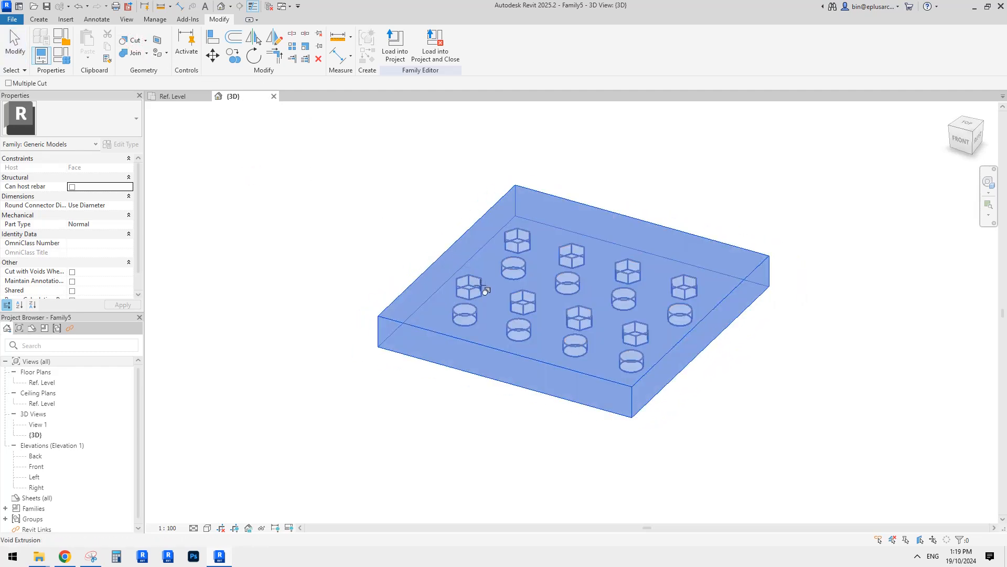
pyautogui.click(482, 286)
pyautogui.press('Escape')
pyautogui.keyDown('shift'); pyautogui.moveTo(718, 321); pyautogui.dragTo(755, 349, button='middle'); pyautogui.keyUp('shift')
pyautogui.keyDown('shift'); pyautogui.moveTo(662, 288); pyautogui.dragTo(597, 261, button='middle'); pyautogui.keyUp('shift')
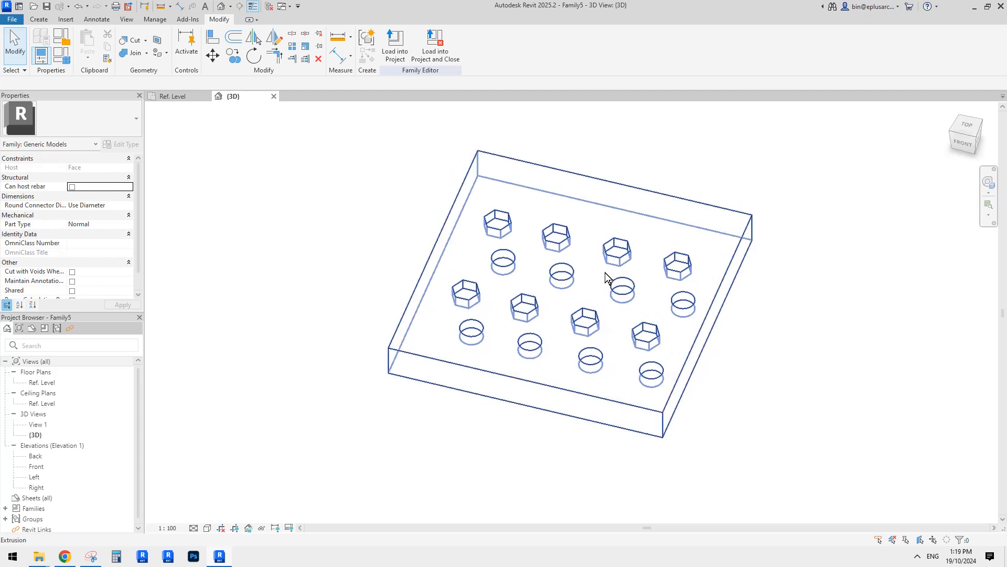
# Close the inactive views and create a new project from the Architectural Template
pyautogui.scroll(1, 606, 273)
pyautogui.click(268, 6)
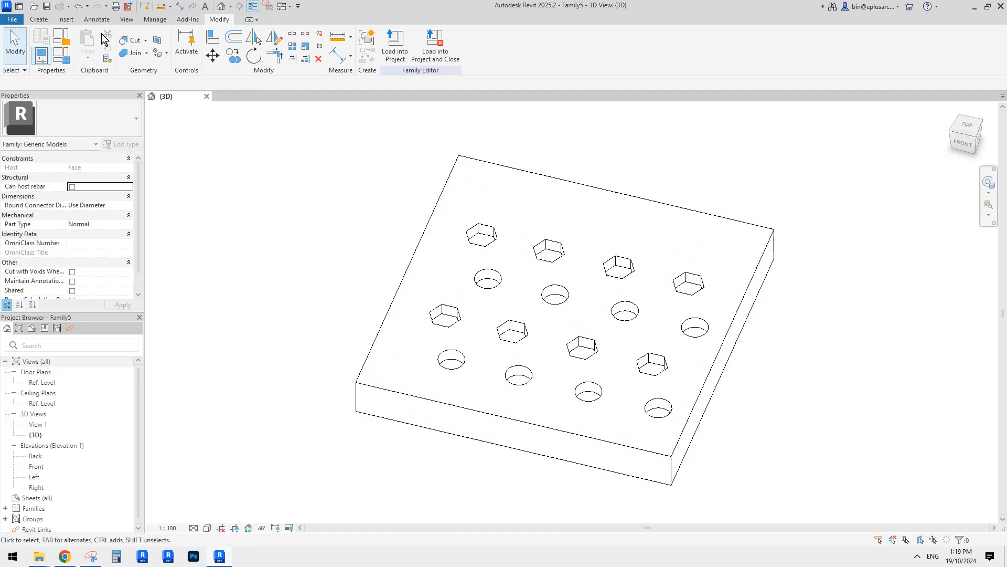
pyautogui.click(10, 17)
pyautogui.click(64, 57)
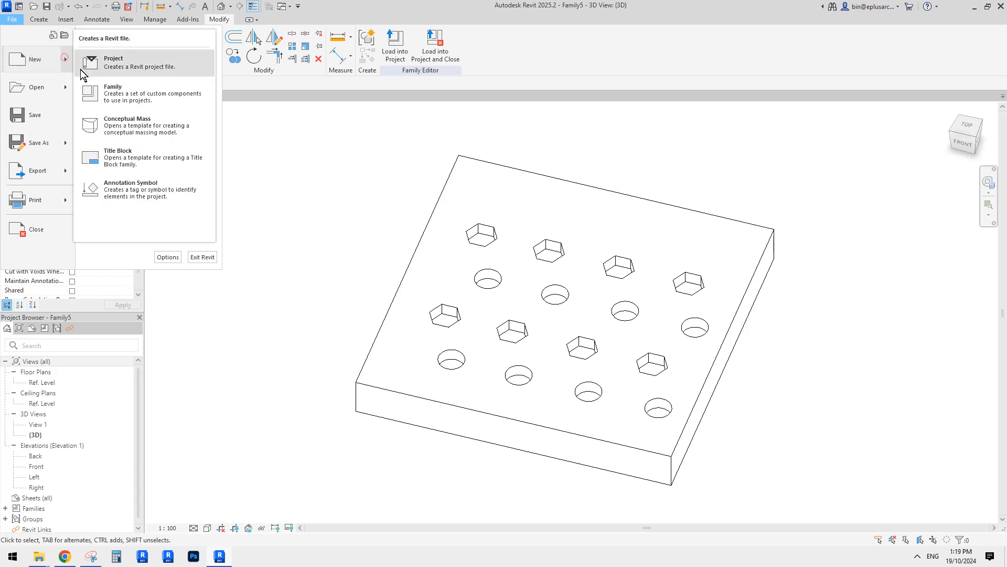
pyautogui.click(105, 67)
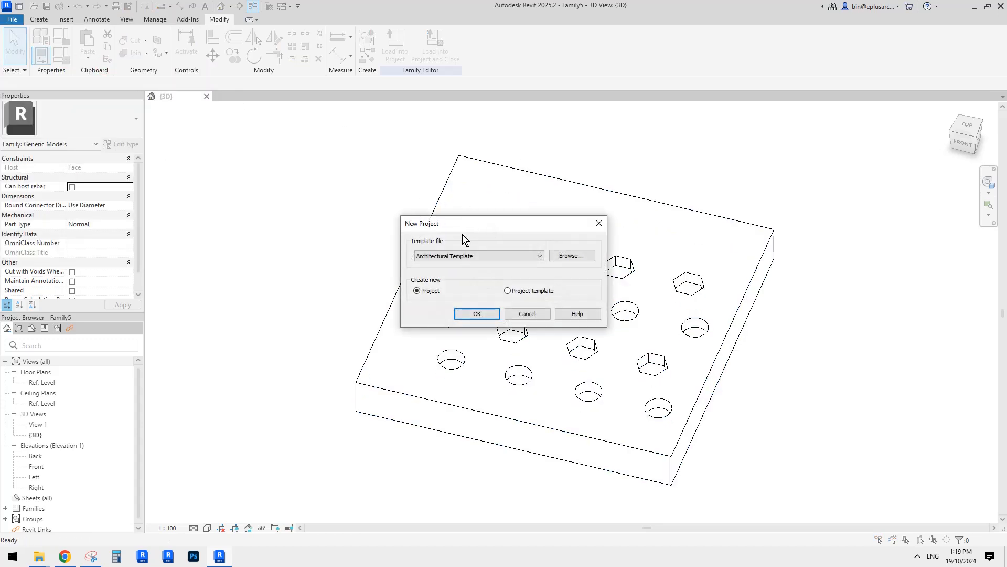
pyautogui.click(477, 313)
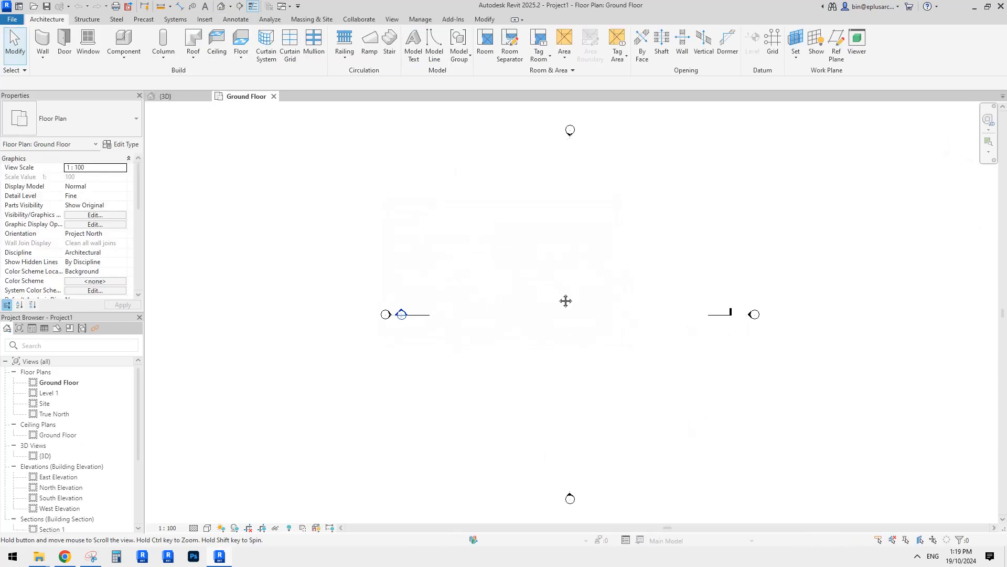
# Draw a horizontal Double brick - 270 wall 11000 mm long on the Ground Floor plan and show it in the 3D view
pyautogui.press('a')
pyautogui.click(516, 304)
pyautogui.click(596, 304)
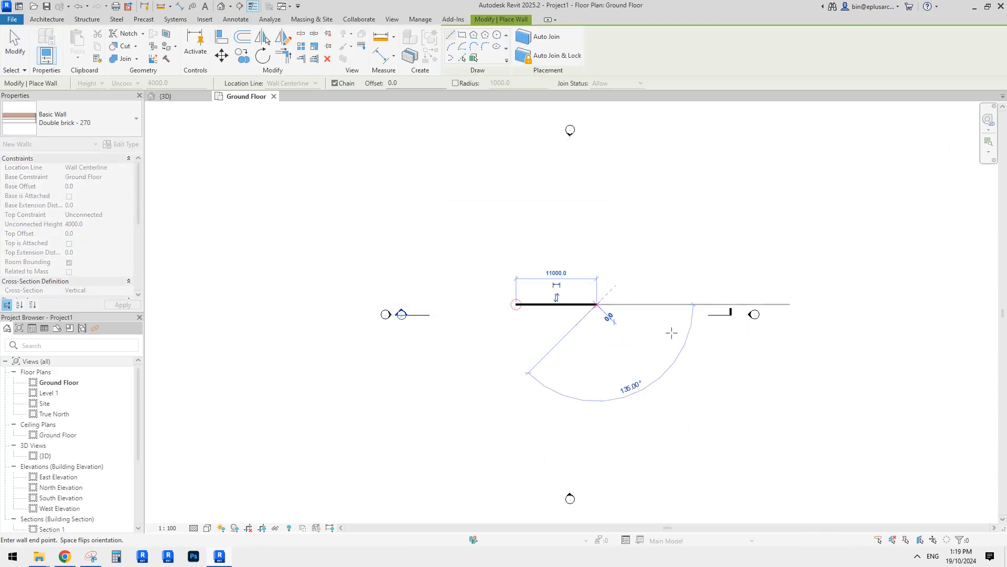
pyautogui.press('Escape')
pyautogui.press('Escape')
pyautogui.click(220, 7)
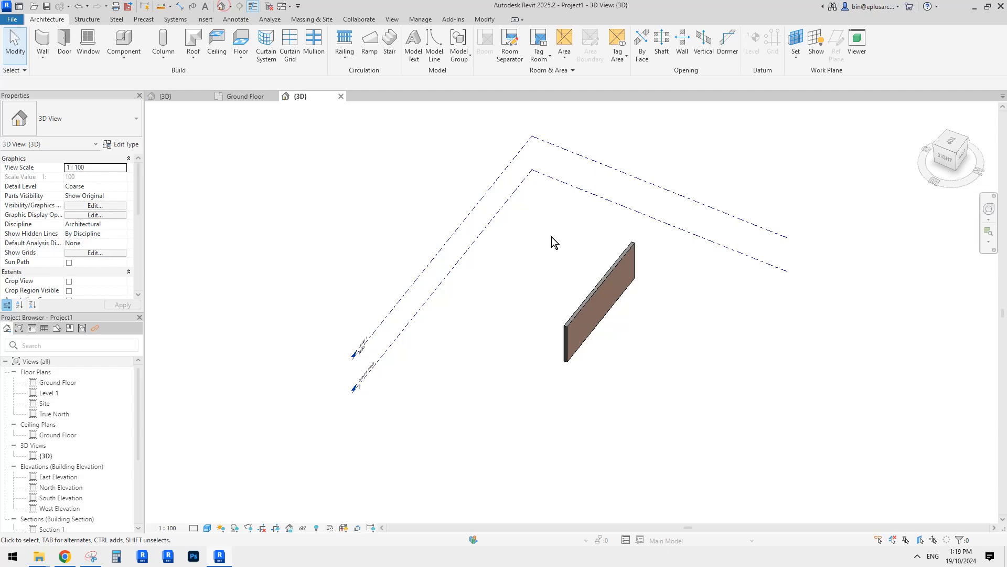
# Load the void family into the brick wall project and show the project's 3D view
pyautogui.click(622, 290)
pyautogui.scroll(1, 630, 291)
pyautogui.scroll(4, 617, 284)
pyautogui.keyDown('shift'); pyautogui.moveTo(654, 298); pyautogui.dragTo(571, 284, button='middle'); pyautogui.keyUp('shift')
pyautogui.click(453, 203)
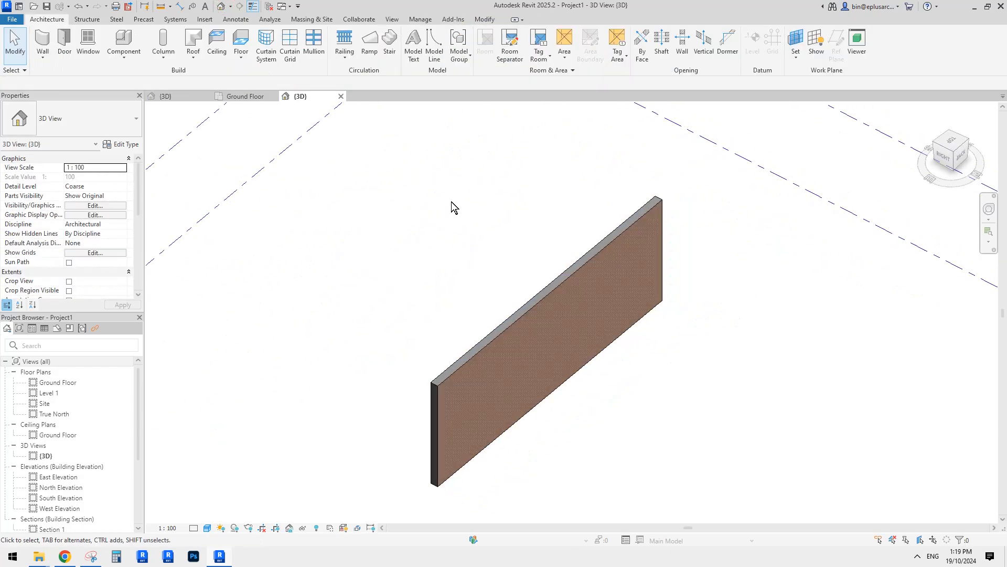
pyautogui.scroll(1, 451, 204)
pyautogui.click(244, 96)
pyautogui.click(187, 95)
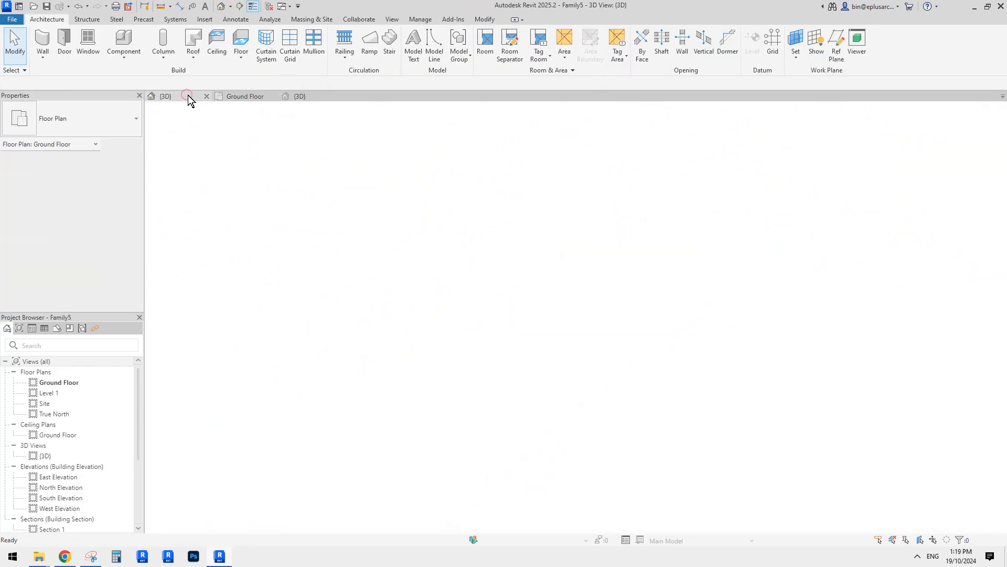
pyautogui.click(394, 45)
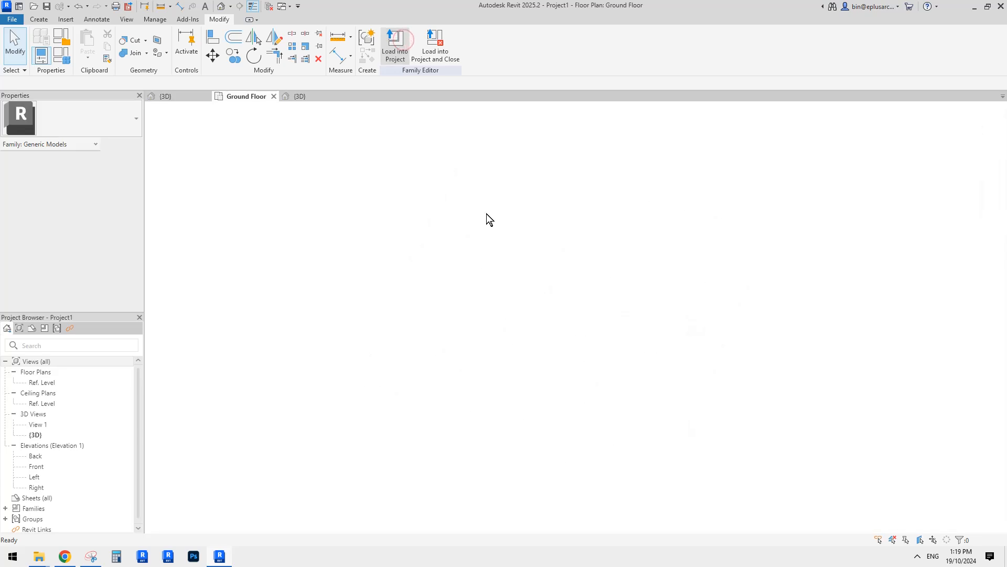
pyautogui.click(221, 6)
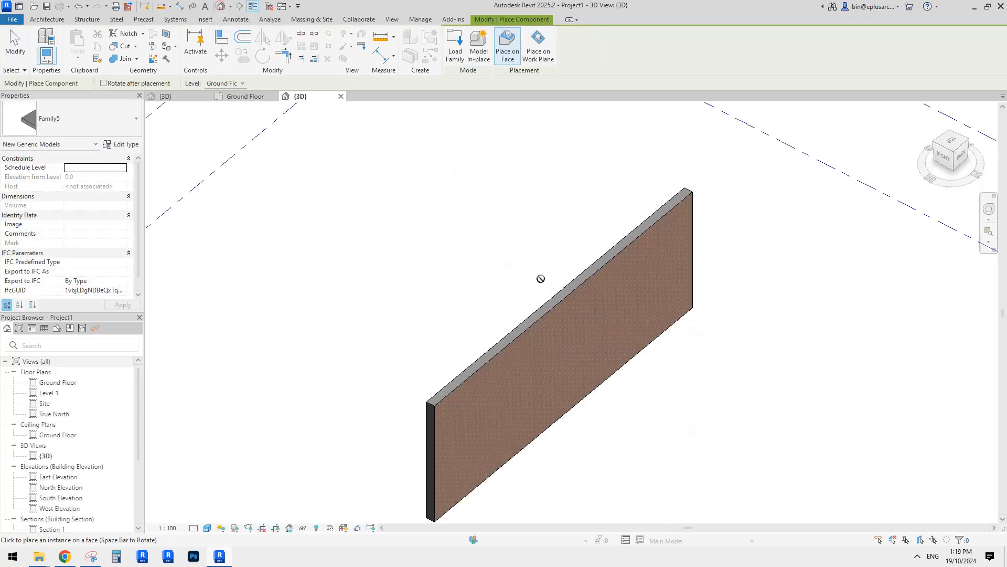
# Place one Family5 instance on the brick wall's face near one end, about 9450 mm from the far end and 2775 mm above Ground Floor
pyautogui.scroll(4, 535, 273)
pyautogui.keyDown('shift'); pyautogui.moveTo(517, 261); pyautogui.dragTo(462, 204, button='middle'); pyautogui.keyUp('shift')
pyautogui.scroll(-1, 435, 205)
pyautogui.moveTo(387, 205); pyautogui.dragTo(451, 205, button='middle')
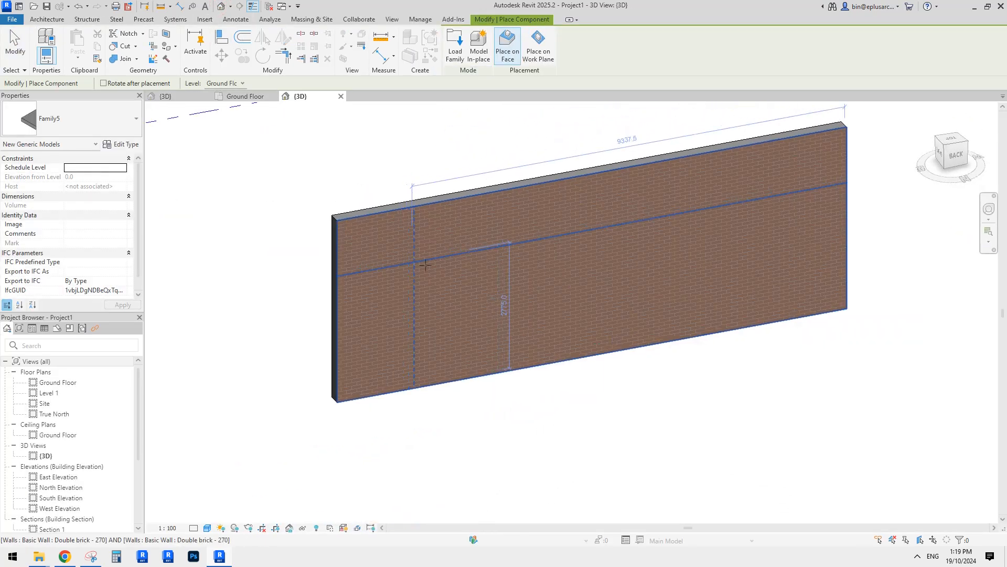
pyautogui.scroll(1, 421, 261)
pyautogui.moveTo(420, 260); pyautogui.dragTo(430, 267, button='middle')
pyautogui.click(427, 268)
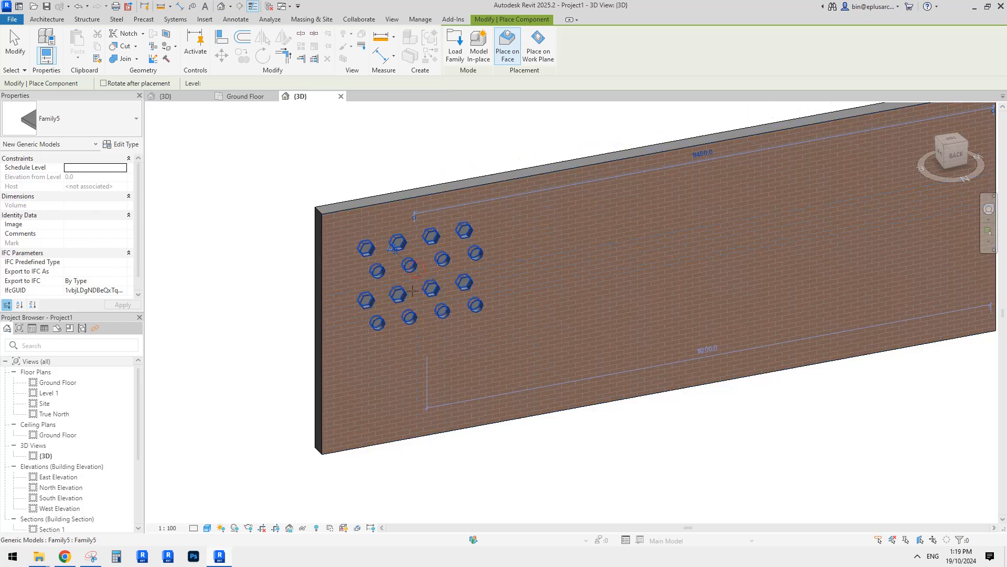
pyautogui.moveTo(566, 268); pyautogui.dragTo(439, 280, button='middle')
pyautogui.scroll(-2, 440, 280)
pyautogui.press('Escape')
pyautogui.press('Escape')
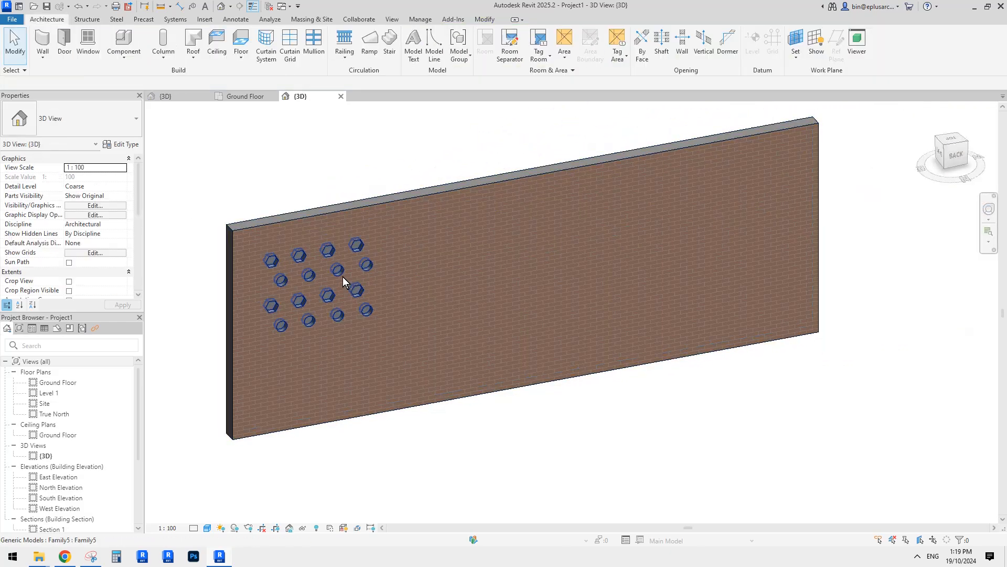
# Examine how deep the placed openings cut into the brick wall
pyautogui.click(350, 257)
pyautogui.keyDown('shift'); pyautogui.moveTo(350, 257); pyautogui.dragTo(412, 293, button='middle'); pyautogui.keyUp('shift')
pyautogui.scroll(2, 421, 258)
pyautogui.press('Escape')
pyautogui.click(464, 250)
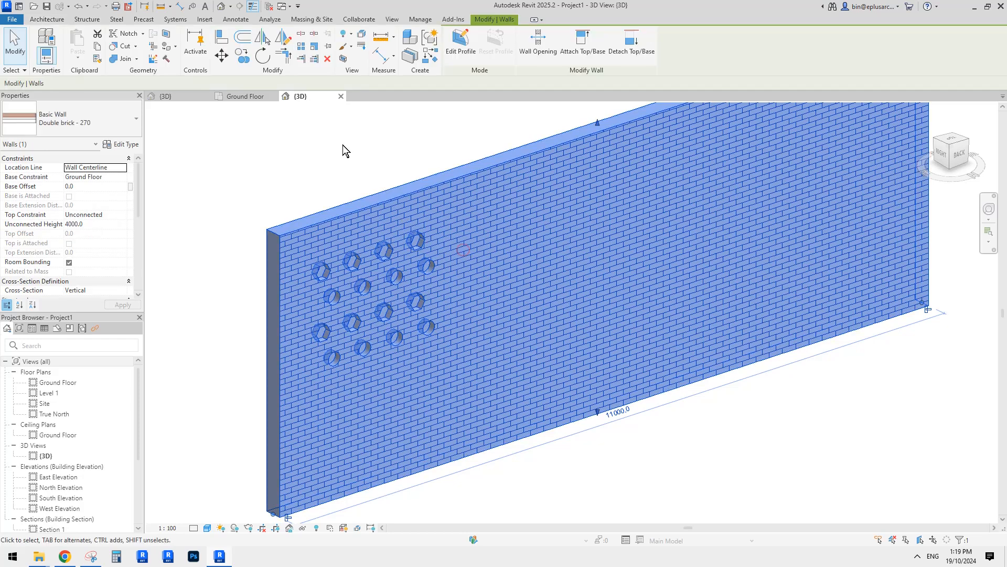
# In the family's 3D view, set the void extrusion's Extrusion End to -300
pyautogui.click(177, 99)
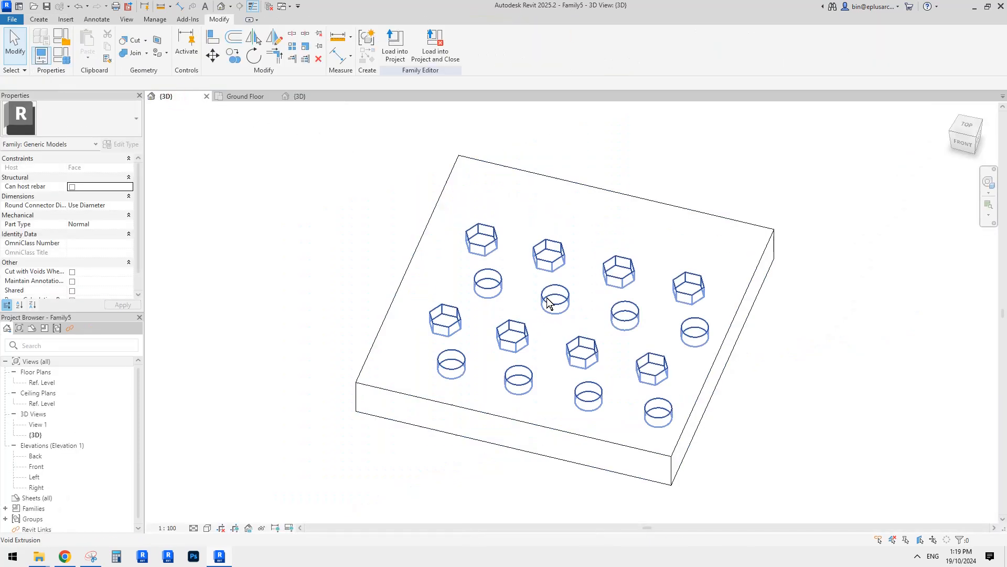
pyautogui.click(97, 167)
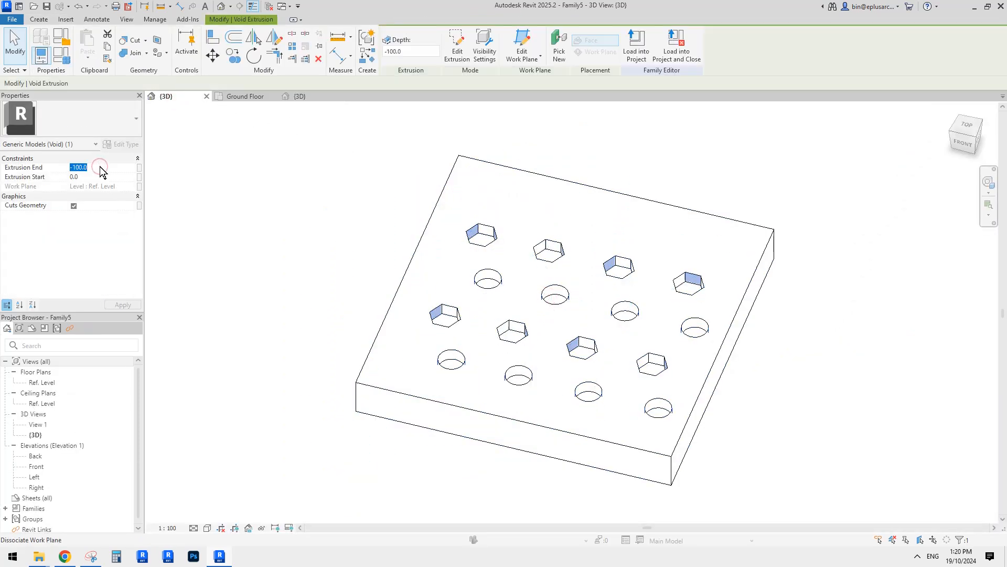
pyautogui.click(209, 129)
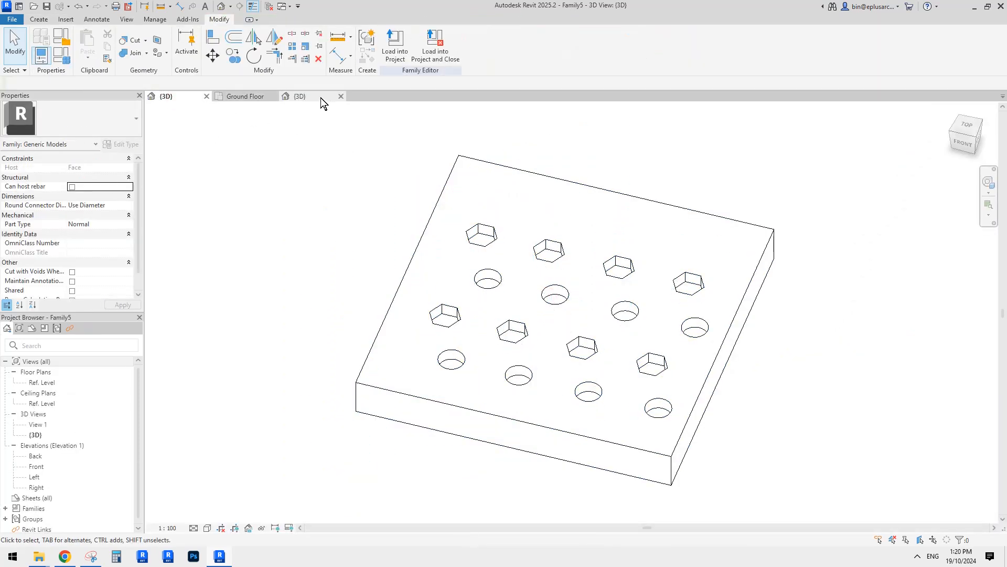
pyautogui.click(498, 273)
pyautogui.click(75, 168)
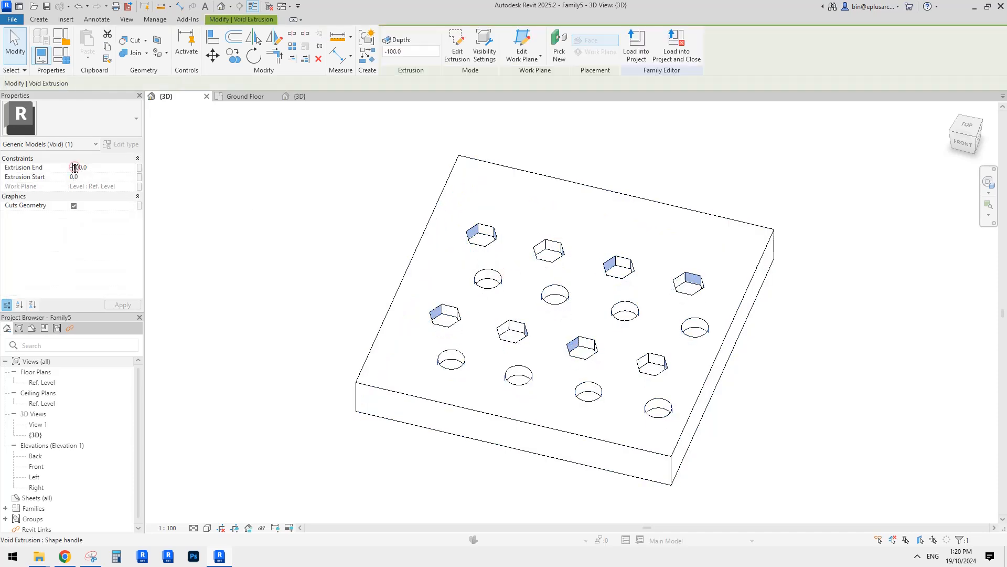
pyautogui.click(192, 170)
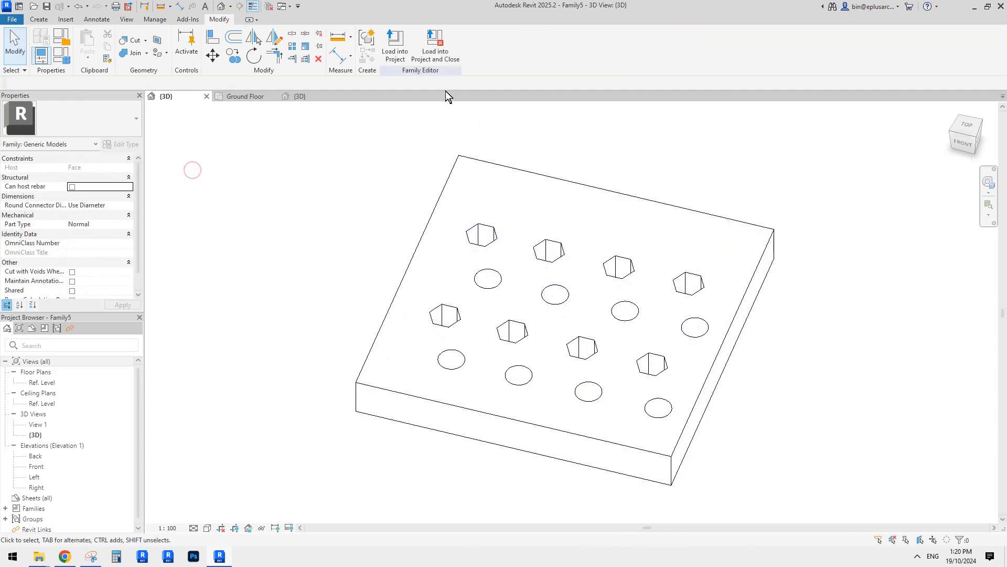
# Reload the family into the project, overwriting the existing version, and show the project's 3D view
pyautogui.click(469, 231)
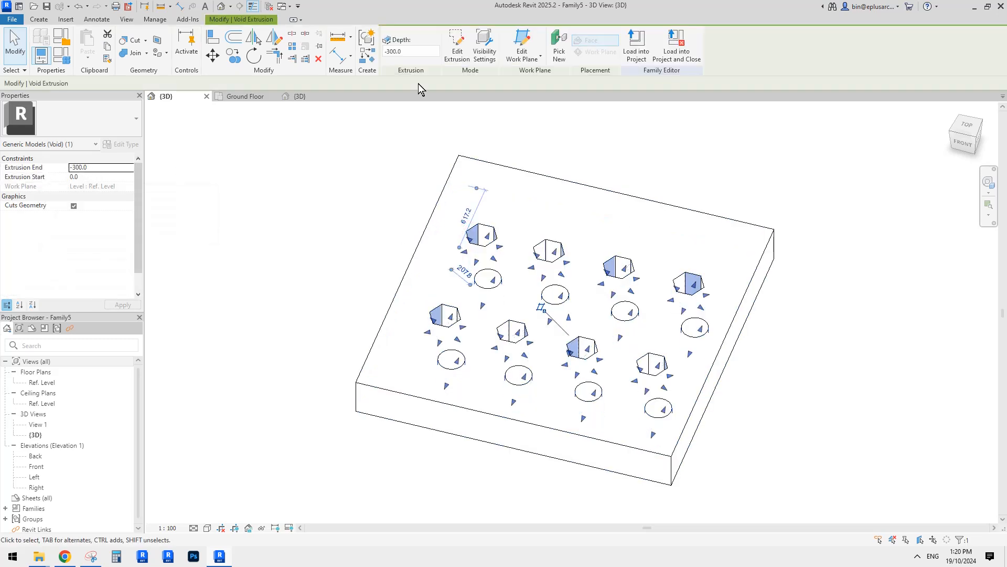
pyautogui.click(632, 47)
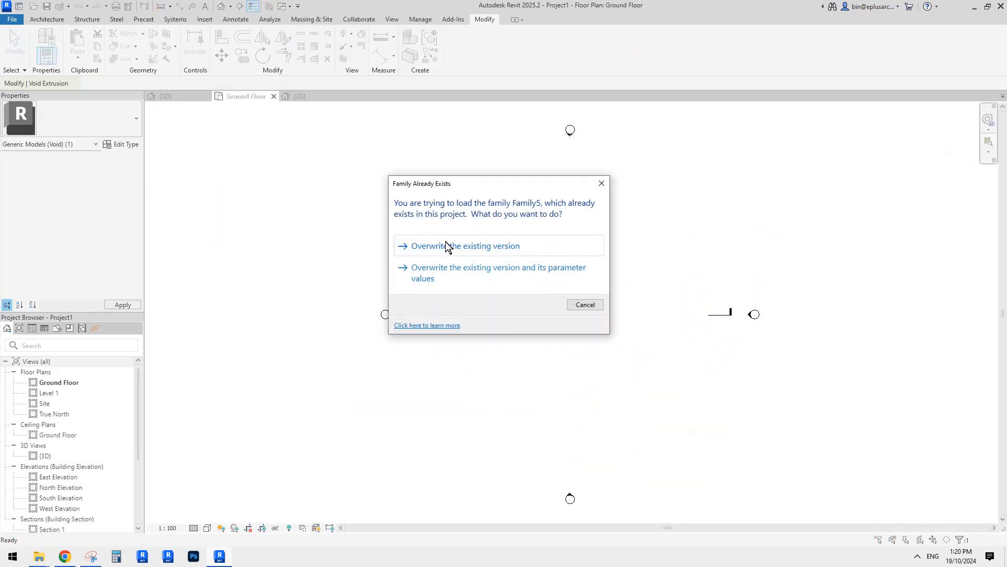
pyautogui.click(447, 245)
pyautogui.click(221, 6)
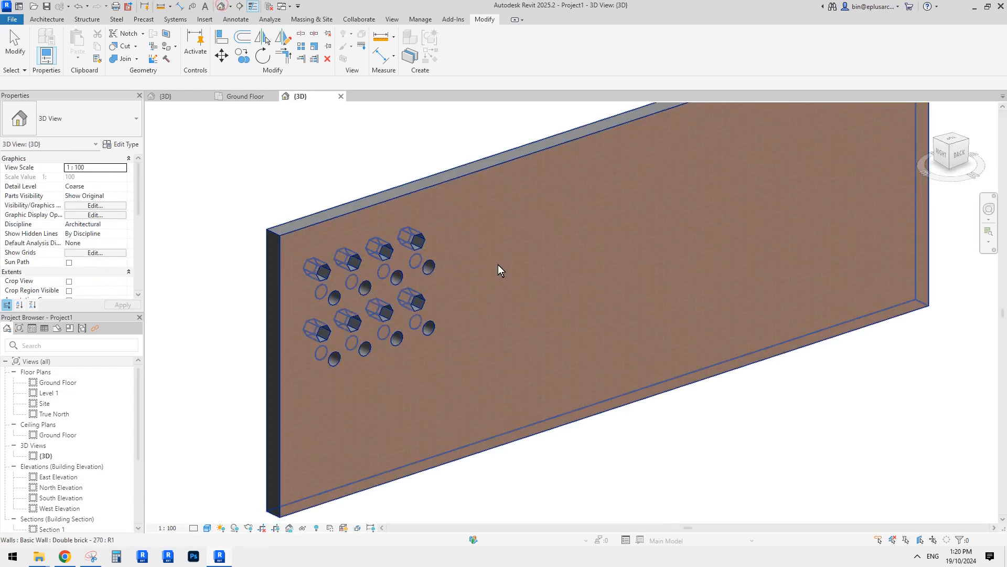
# Change the perforated brick wall's type to Generic 100mm Wall
pyautogui.keyDown('shift'); pyautogui.moveTo(498, 265); pyautogui.dragTo(387, 256, button='middle'); pyautogui.keyUp('shift')
pyautogui.click(460, 221)
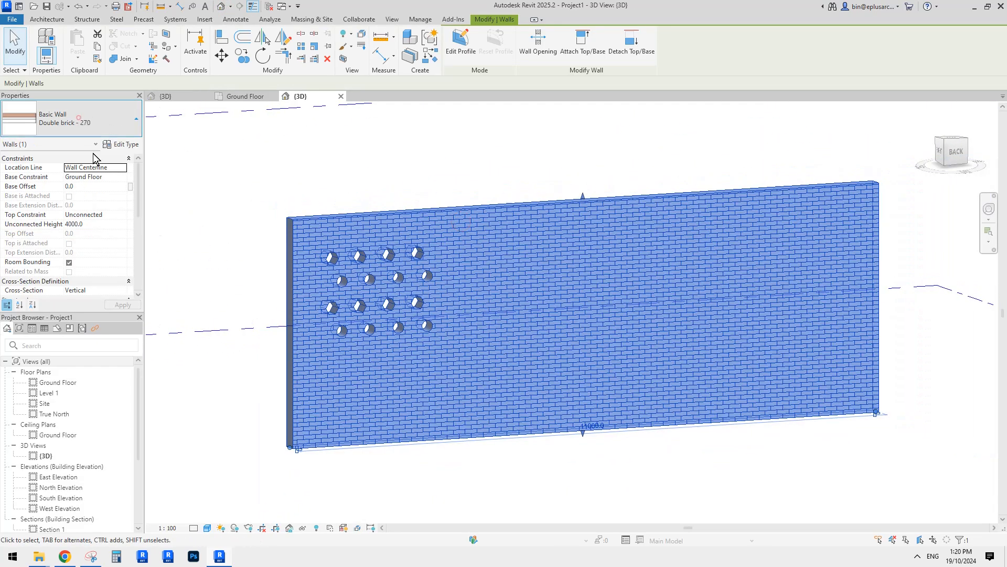
pyautogui.click(100, 121)
pyautogui.click(65, 263)
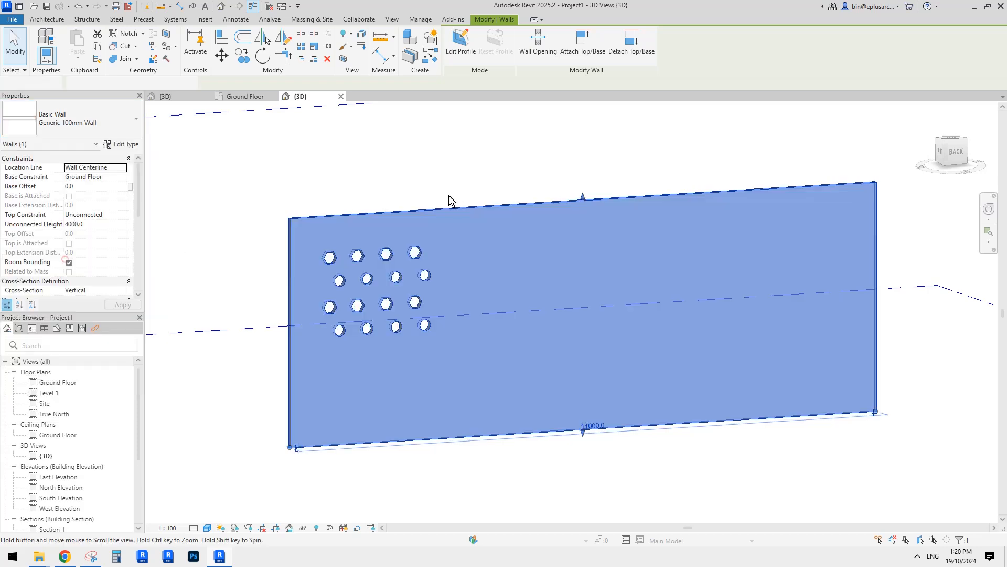
pyautogui.click(448, 195)
pyautogui.moveTo(397, 267); pyautogui.dragTo(402, 289, button='middle')
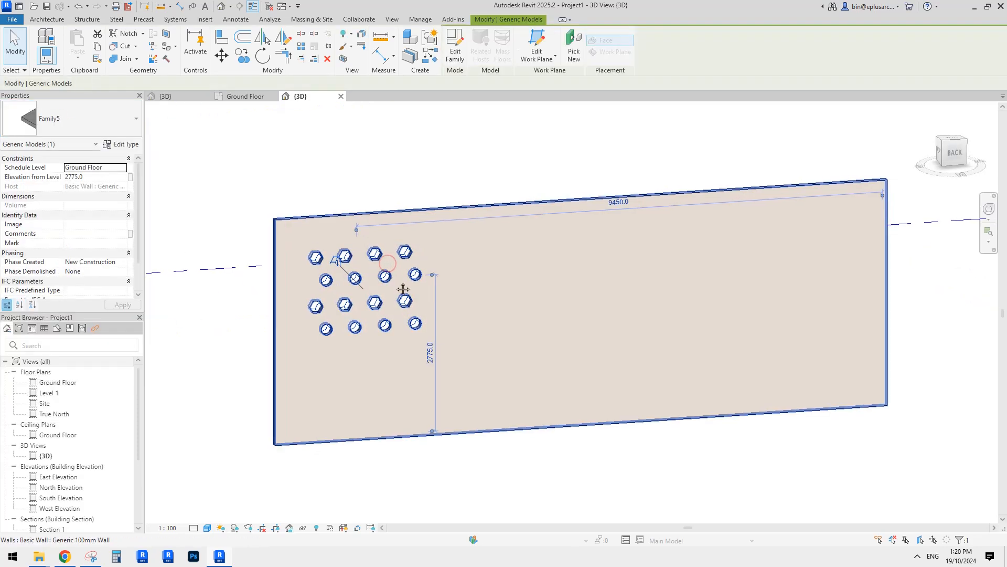
pyautogui.press('c')
pyautogui.press('o')
pyautogui.click(378, 336)
pyautogui.press('Escape')
# Array the void instance horizontally along the wall as a grouped array of 5
pyautogui.press('a')
pyautogui.press('r')
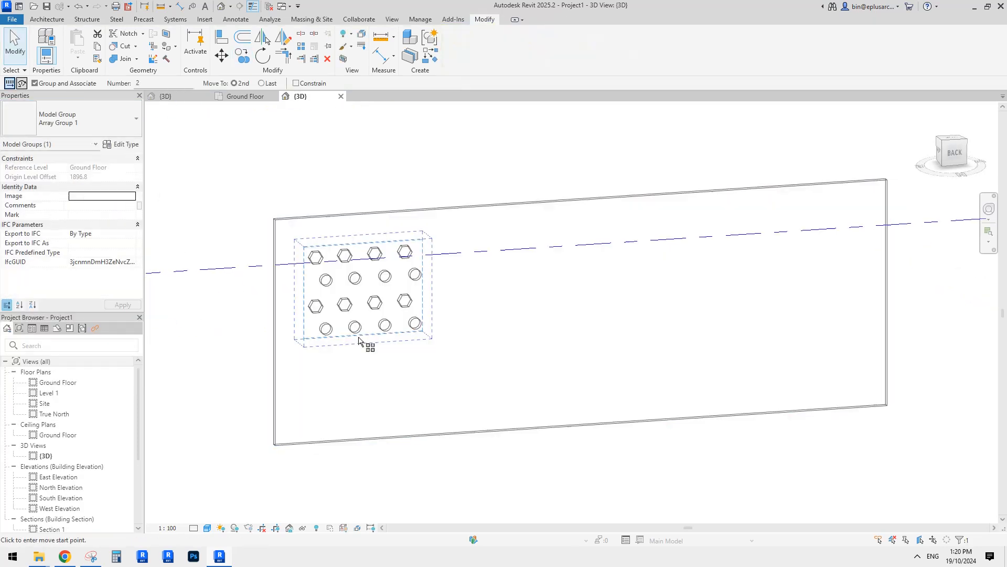
pyautogui.click(352, 336)
pyautogui.click(487, 332)
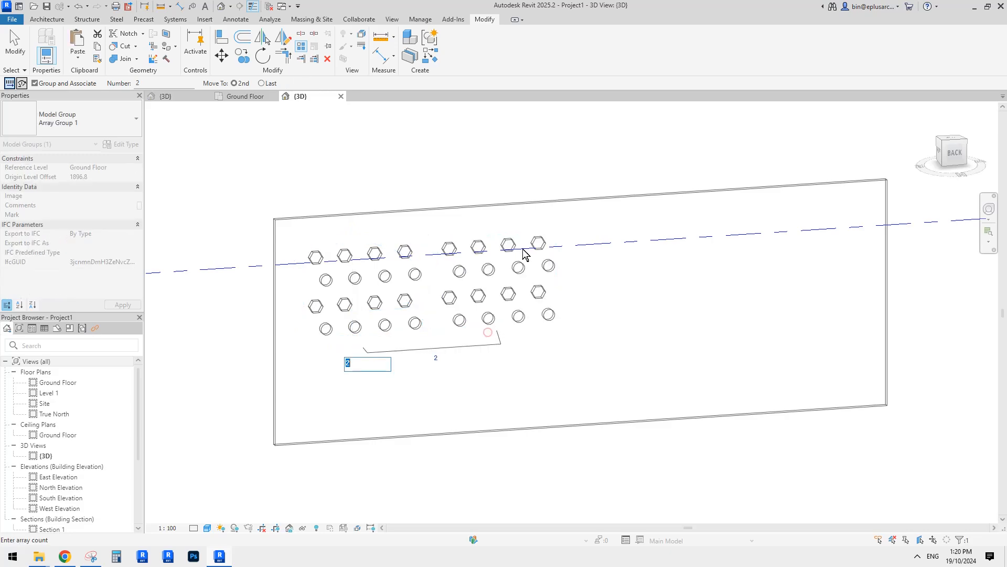
pyautogui.write('5')
pyautogui.press('Return')
pyautogui.click(454, 149)
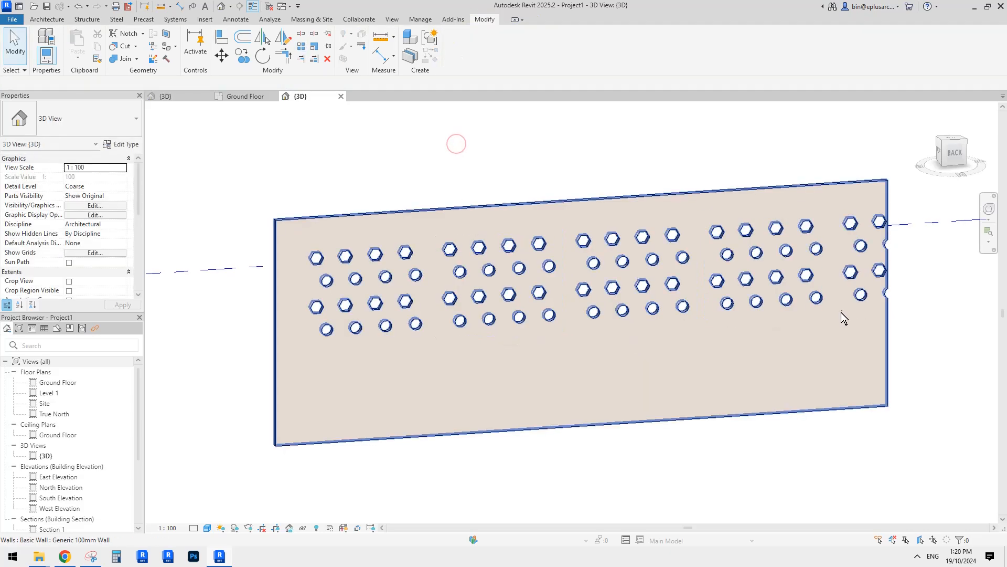
# Try to shift the last array group inward along the wall to tighten the array spacing
pyautogui.click(854, 298)
pyautogui.moveTo(854, 301); pyautogui.dragTo(841, 299)
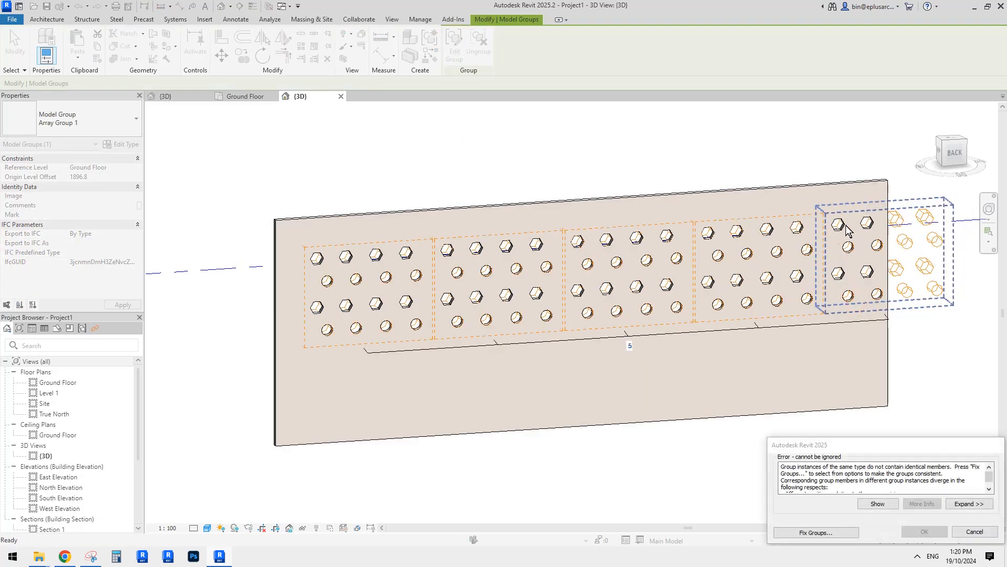
pyautogui.click(974, 531)
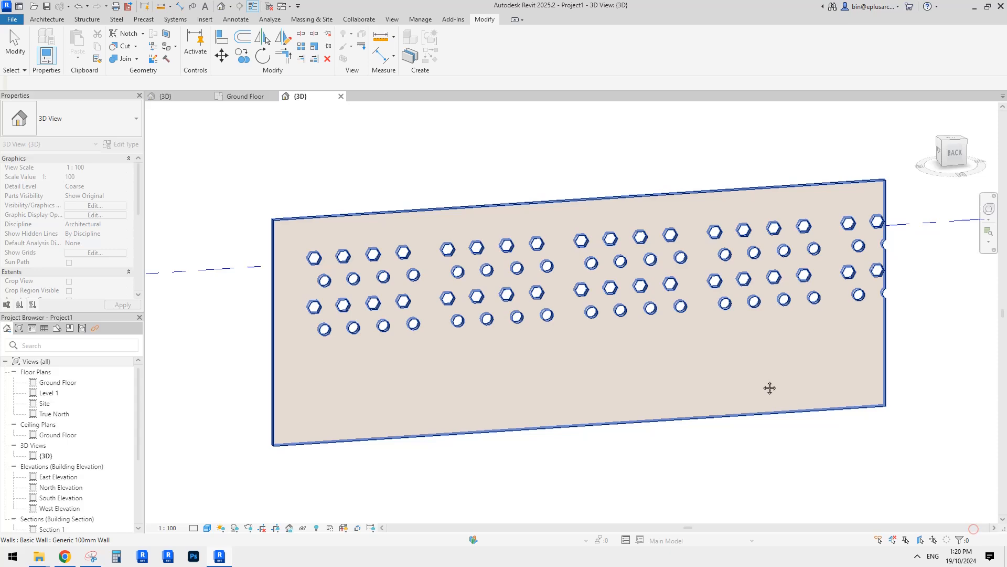
# Move the second array group 300 mm toward the first group to tighten the spacing of the whole array
pyautogui.click(516, 316)
pyautogui.press('v')
pyautogui.click(528, 359)
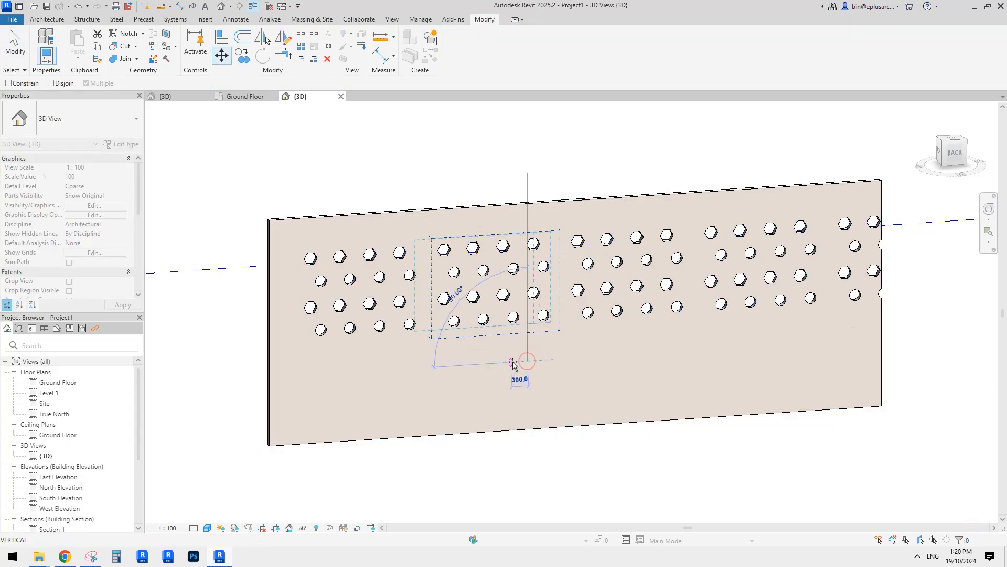
pyautogui.click(513, 361)
pyautogui.press('Escape')
pyautogui.scroll(-1, 561, 338)
pyautogui.scroll(-1, 568, 311)
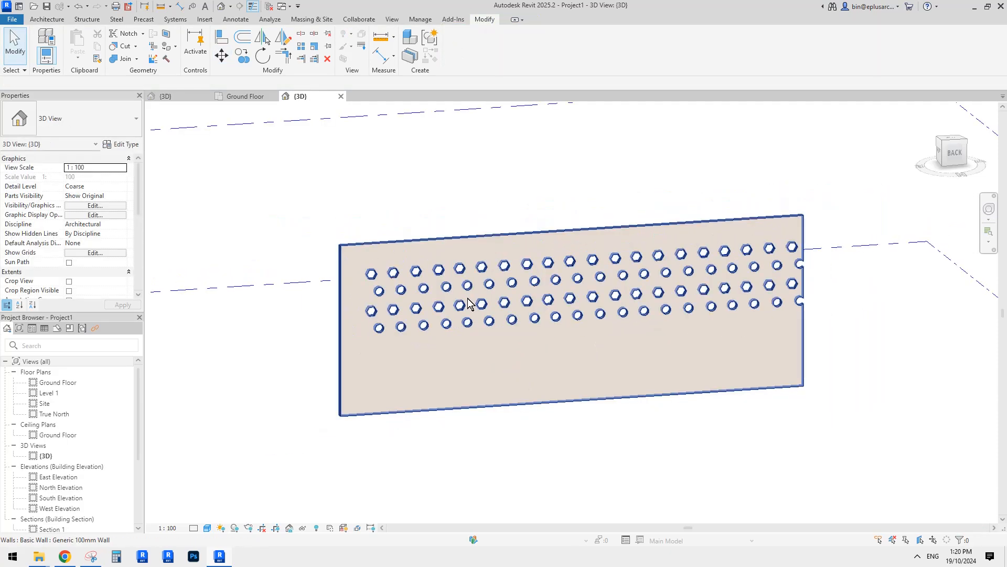
# Draw a roughly semicircular Generic 100mm Wall, 4000 mm high, on Ground Floor beyond the end of the perforated wall
pyautogui.keyDown('shift'); pyautogui.moveTo(471, 299); pyautogui.dragTo(502, 299, button='middle'); pyautogui.keyUp('shift')
pyautogui.scroll(-2, 594, 335)
pyautogui.moveTo(646, 306); pyautogui.dragTo(538, 389, button='middle')
pyautogui.click(612, 407)
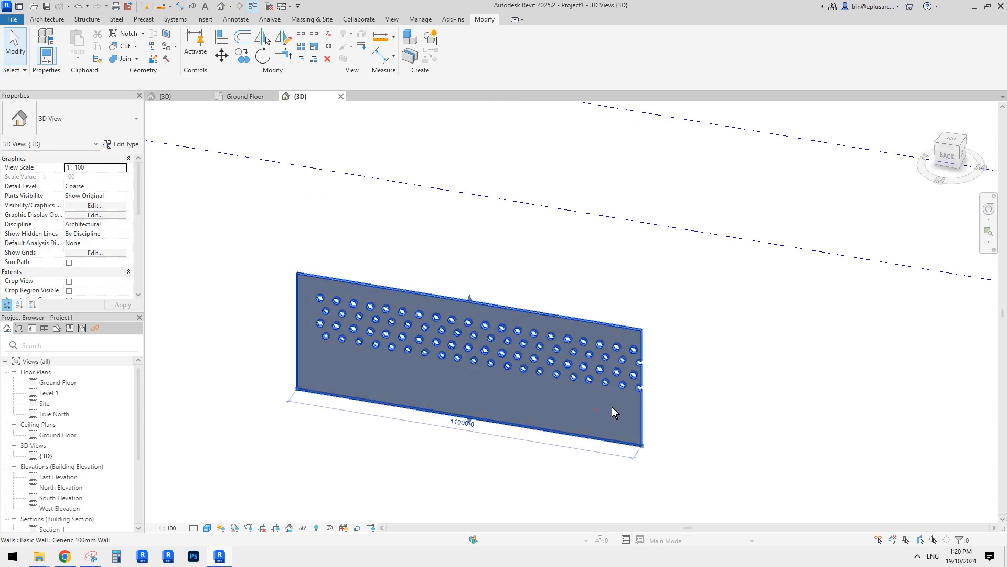
pyautogui.moveTo(612, 407); pyautogui.dragTo(470, 334, button='middle')
pyautogui.keyDown('shift'); pyautogui.moveTo(533, 322); pyautogui.dragTo(501, 368, button='middle'); pyautogui.keyUp('shift')
pyautogui.press('w')
pyautogui.press('a')
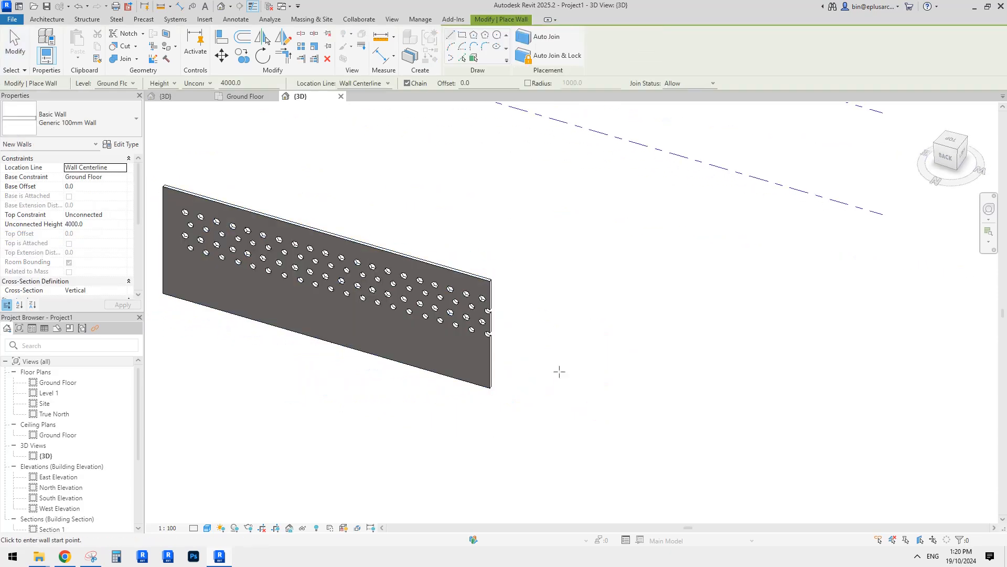
pyautogui.scroll(-1, 548, 380)
pyautogui.click(473, 48)
pyautogui.click(572, 408)
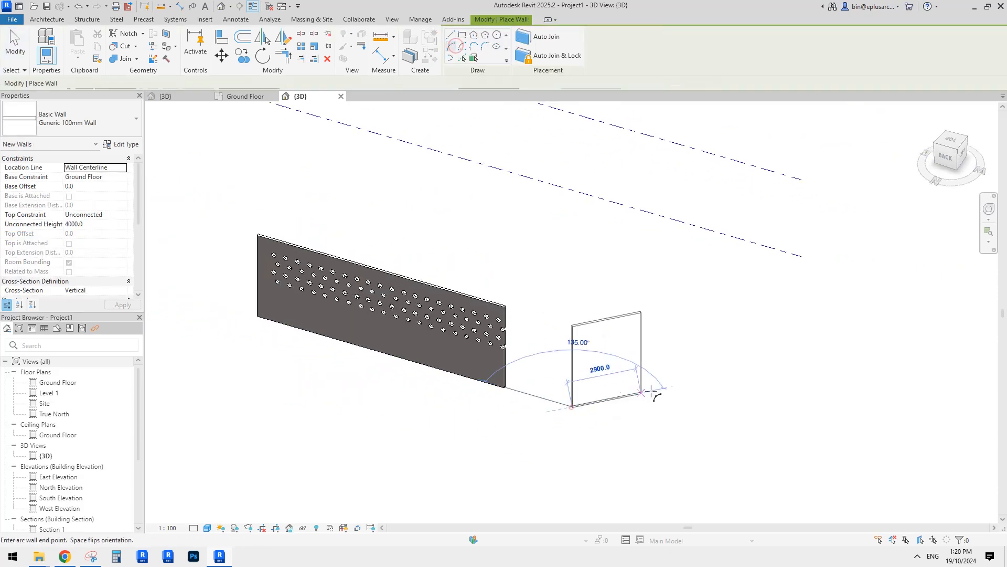
pyautogui.click(682, 372)
pyautogui.click(656, 402)
pyautogui.press('Escape')
pyautogui.press('Escape')
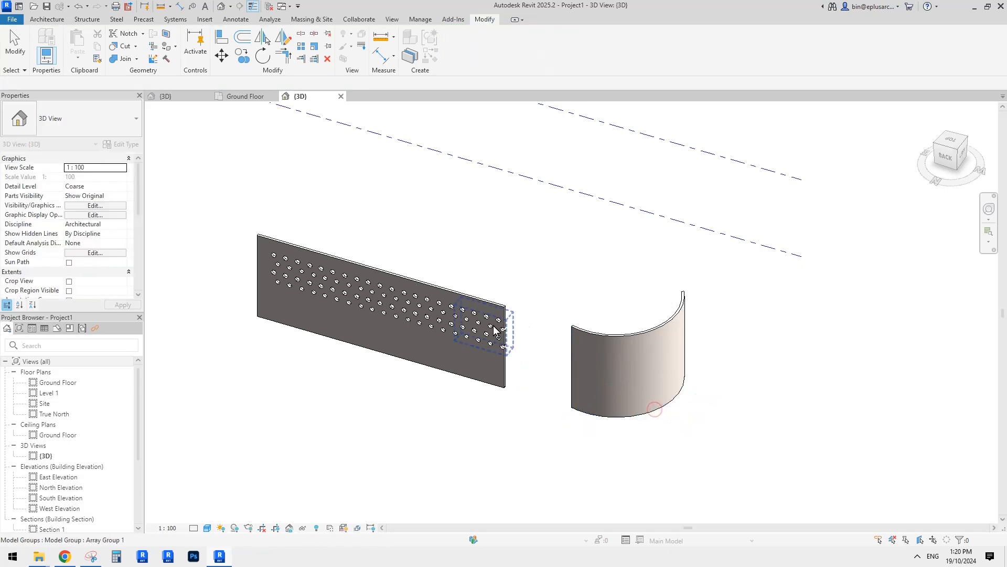
# Try to place a new instance of the void family on the curved wall's outer face using Create Similar
pyautogui.click(493, 325)
pyautogui.scroll(2, 536, 344)
pyautogui.press('Escape')
pyautogui.press('Tab')
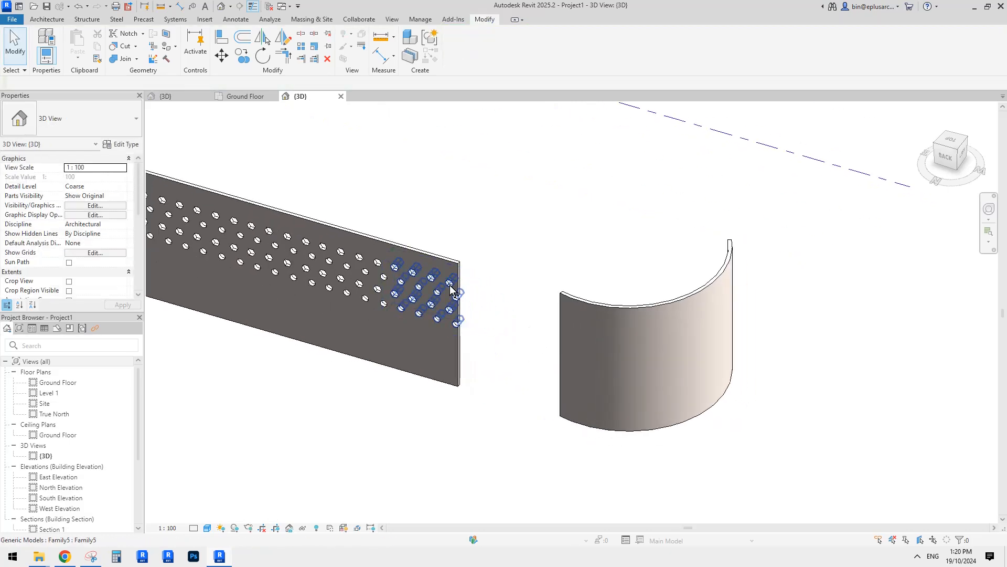
pyautogui.click(449, 285)
pyautogui.press('c')
pyautogui.press('s')
pyautogui.click(608, 343)
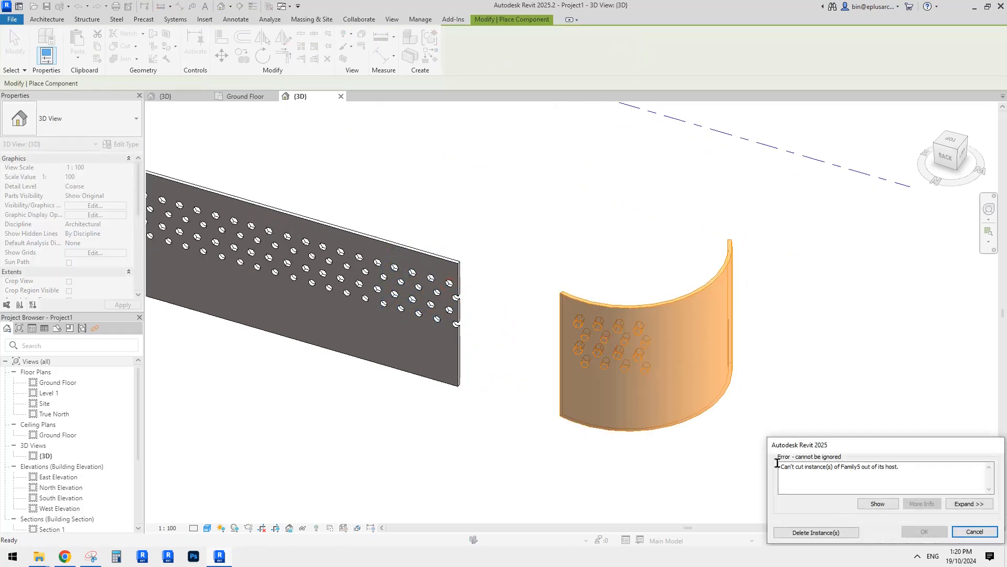
pyautogui.click(965, 533)
# Try again to place a copy of the straight wall's void family on the middle of the curved wall's outer face
pyautogui.keyDown('shift'); pyautogui.moveTo(703, 399); pyautogui.dragTo(571, 369, button='middle'); pyautogui.keyUp('shift')
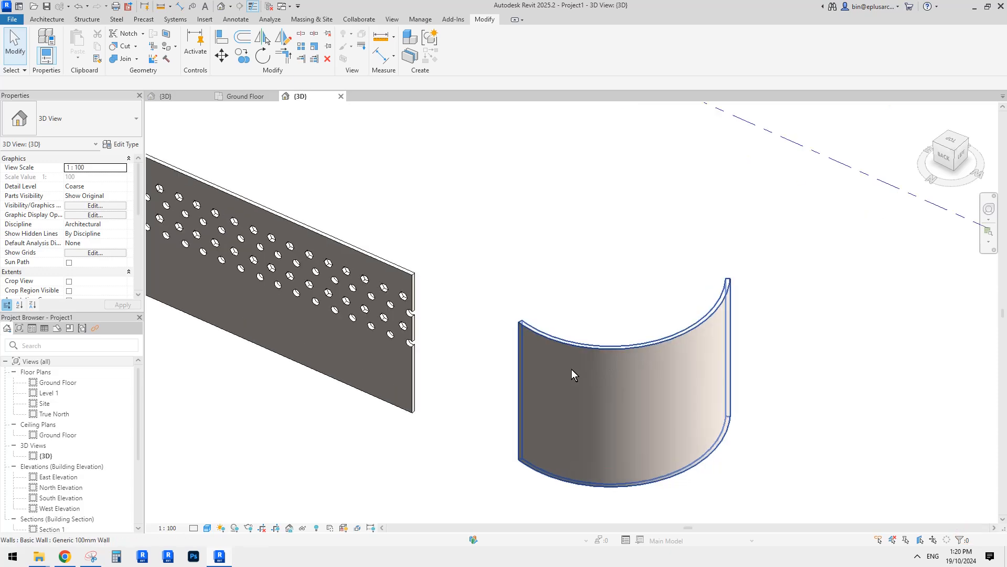
pyautogui.click(379, 350)
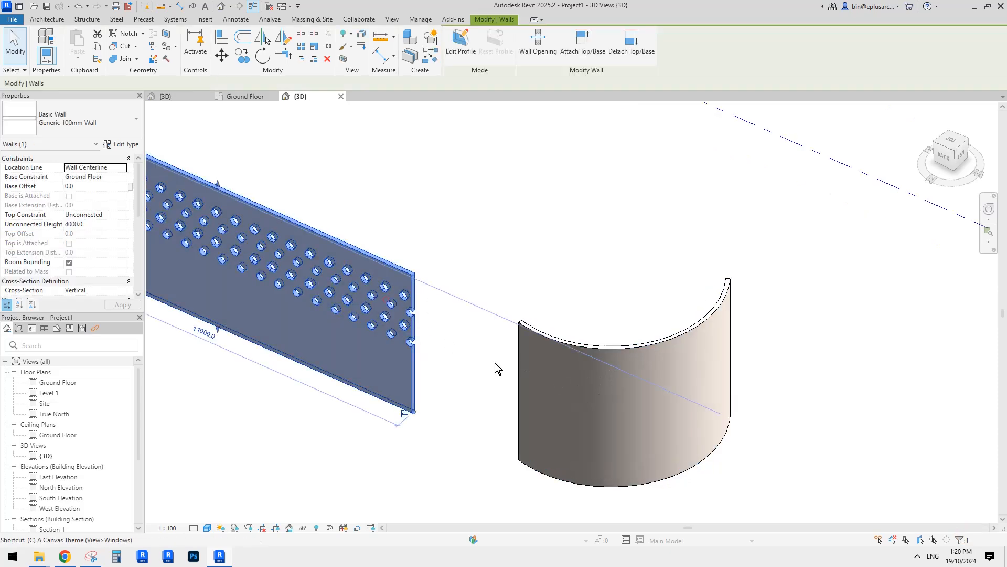
pyautogui.click(495, 363)
pyautogui.press('Tab')
pyautogui.click(380, 294)
pyautogui.press('c')
pyautogui.press('s')
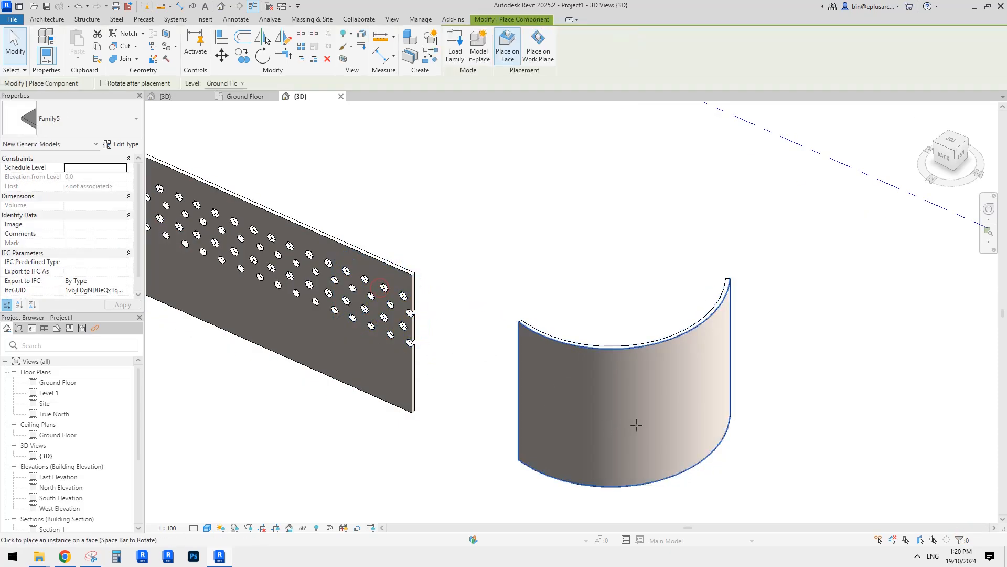
pyautogui.click(632, 419)
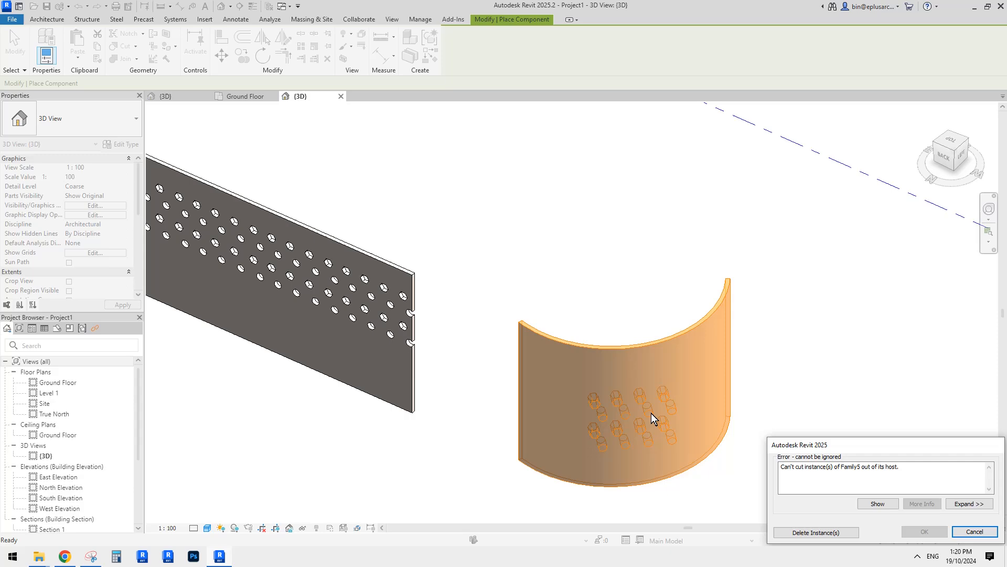
pyautogui.click(975, 531)
# In the Family5 3D view, set the void extrusion's Extrusion End to -1000
pyautogui.keyDown('shift'); pyautogui.moveTo(859, 466); pyautogui.dragTo(605, 212, button='middle'); pyautogui.keyUp('shift')
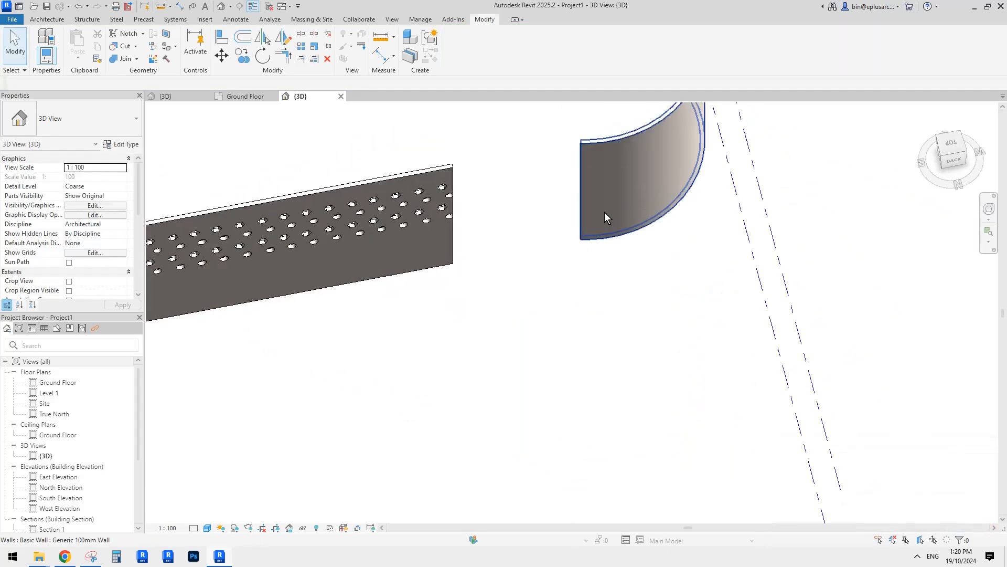
pyautogui.scroll(1, 666, 178)
pyautogui.moveTo(666, 179); pyautogui.dragTo(603, 286, button='middle')
pyautogui.moveTo(650, 262); pyautogui.dragTo(640, 283, button='middle')
pyautogui.moveTo(630, 187); pyautogui.dragTo(627, 209, button='middle')
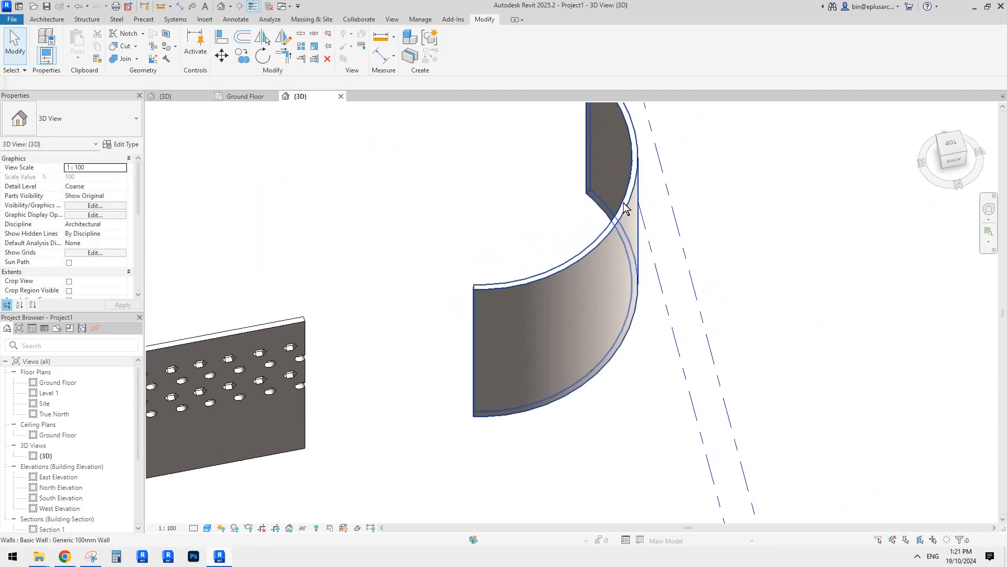
pyautogui.click(255, 95)
pyautogui.click(175, 93)
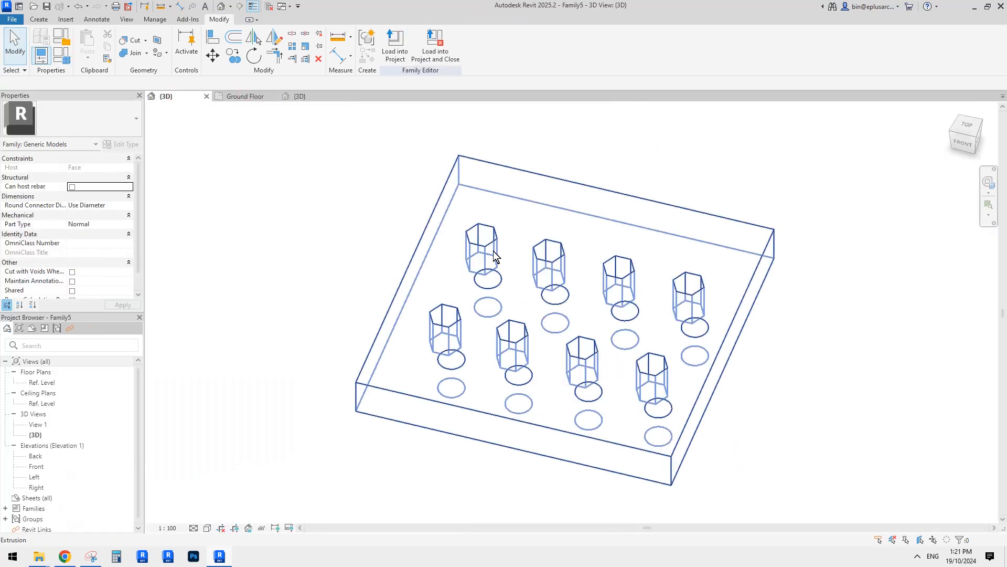
pyautogui.click(487, 241)
pyautogui.keyDown('shift'); pyautogui.moveTo(503, 252); pyautogui.dragTo(504, 202, button='middle'); pyautogui.keyUp('shift')
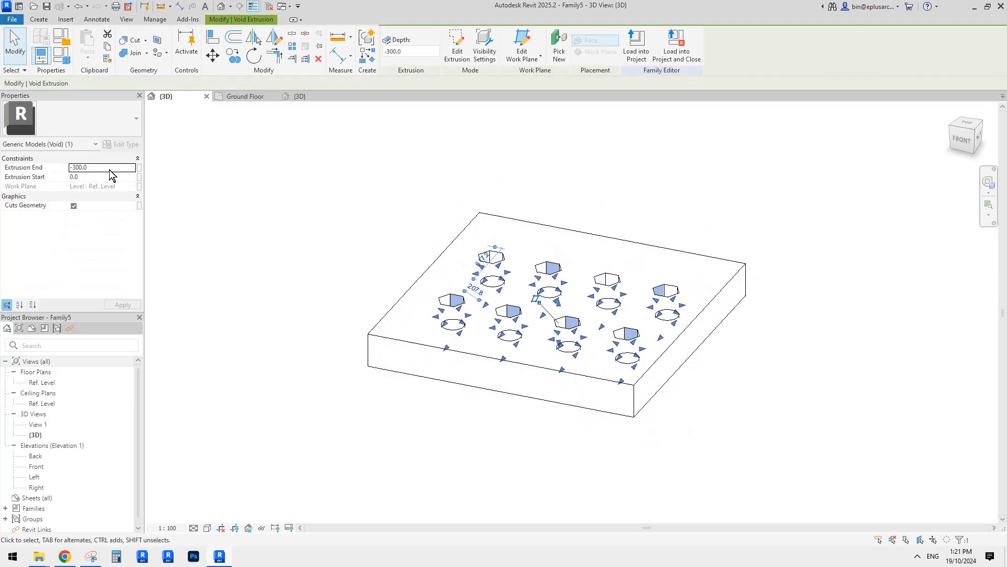
pyautogui.click(101, 167)
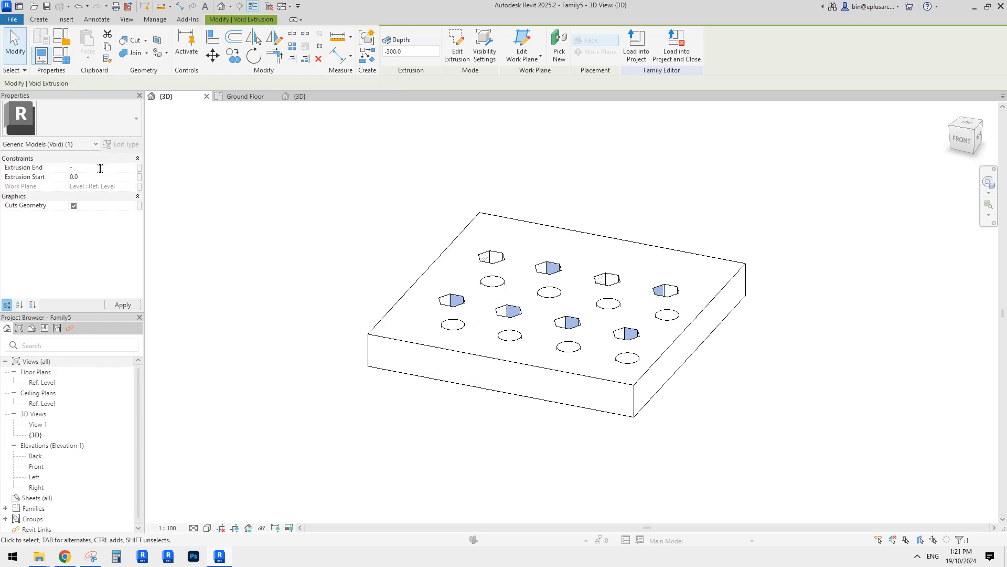
pyautogui.write('-1000')
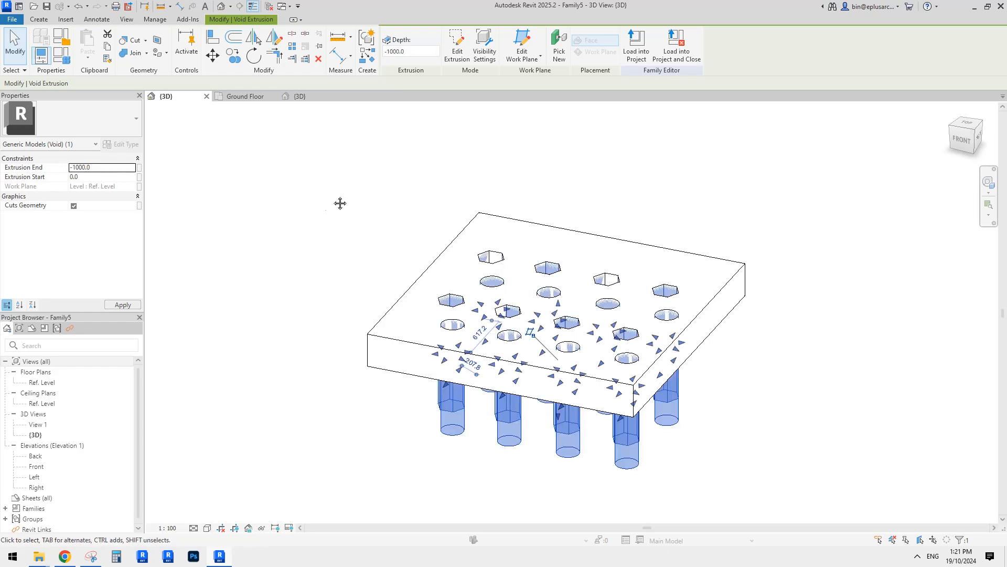
pyautogui.click(320, 200)
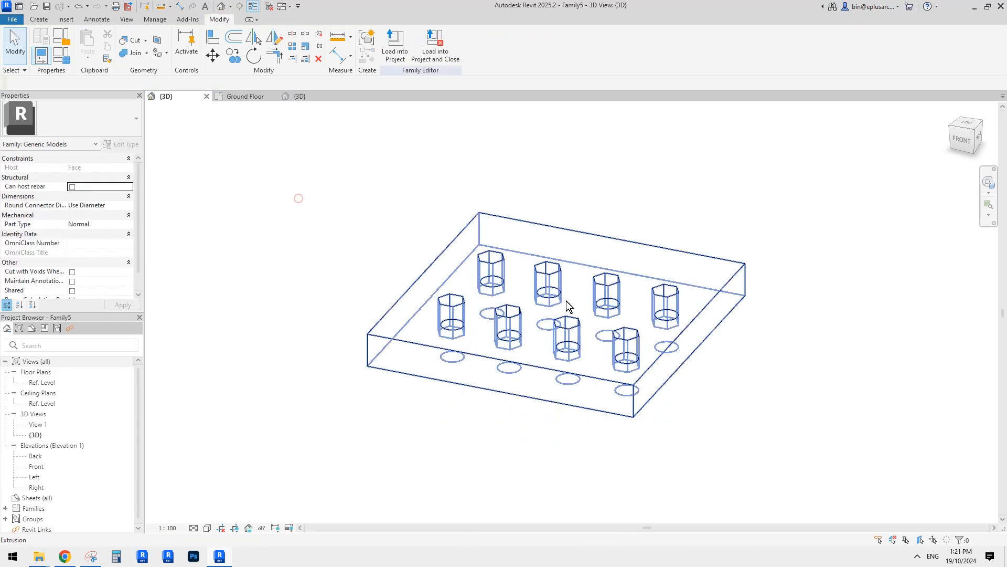
# Reload the edited Family5 into Project1 and try to place an instance on the curved wall's outer face in 3D
pyautogui.click(396, 60)
pyautogui.click(452, 247)
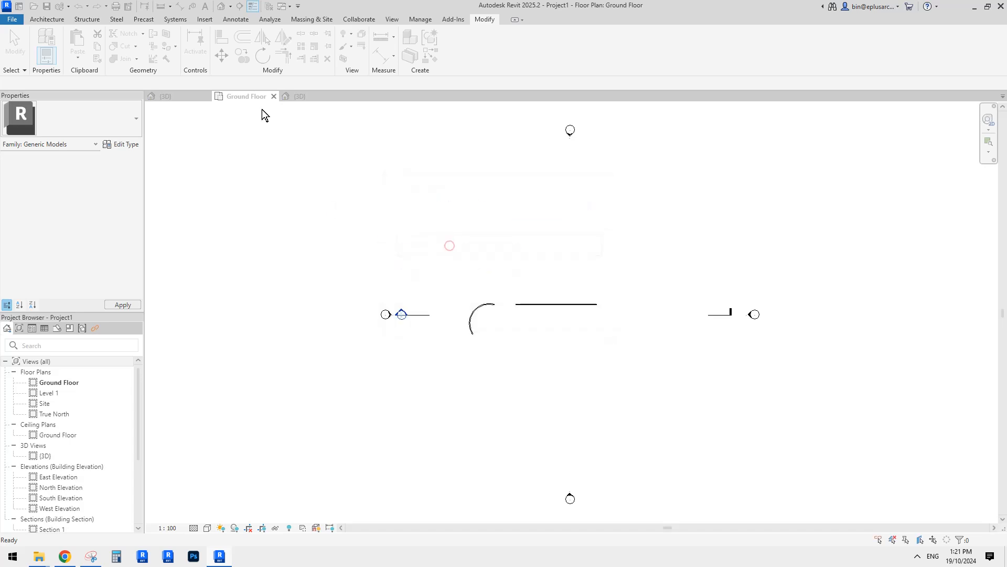
pyautogui.press('3')
pyautogui.press('d')
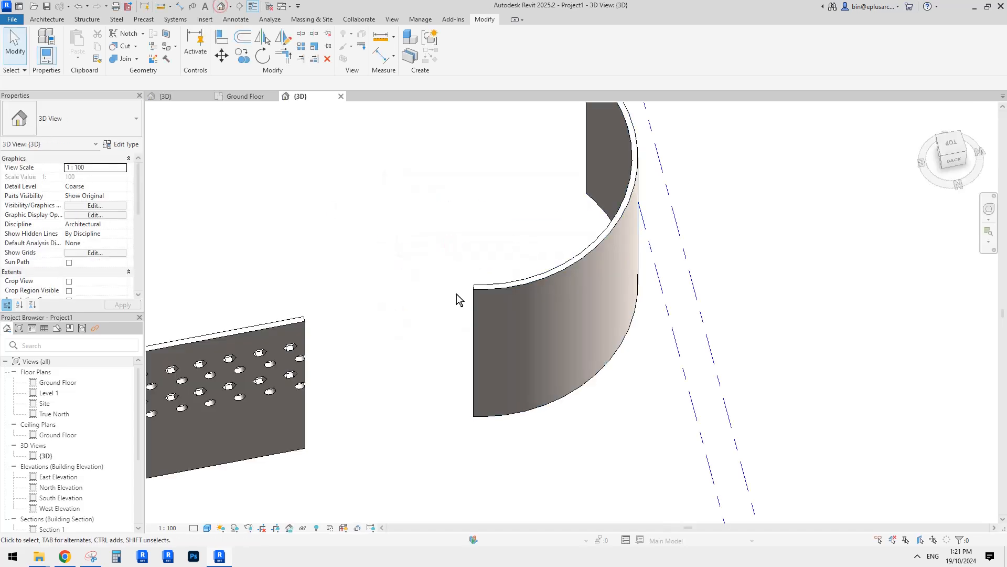
pyautogui.click(245, 359)
pyautogui.press('Escape')
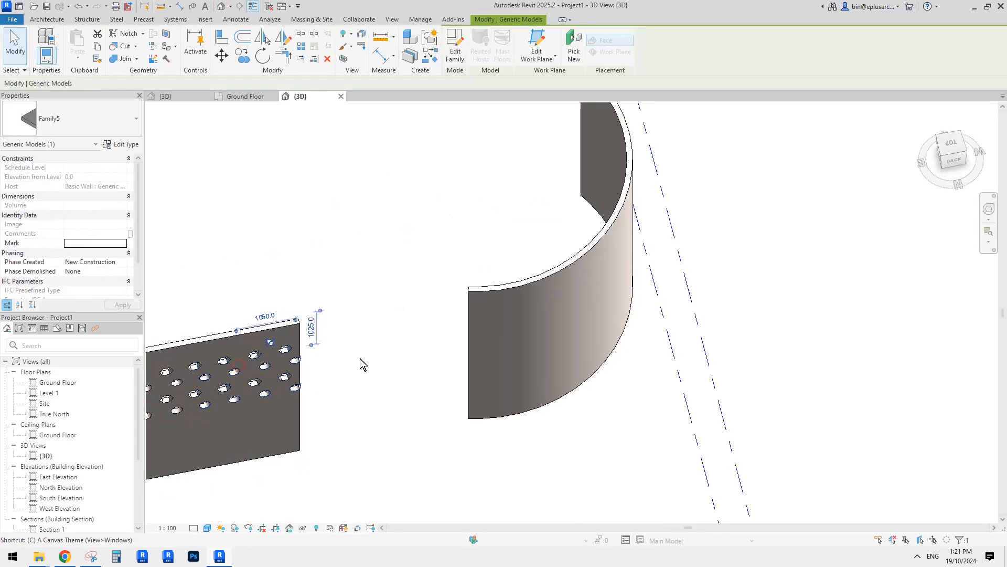
pyautogui.press('c')
pyautogui.press('s')
pyautogui.keyDown('shift'); pyautogui.moveTo(609, 346); pyautogui.dragTo(554, 253, button='middle'); pyautogui.keyUp('shift')
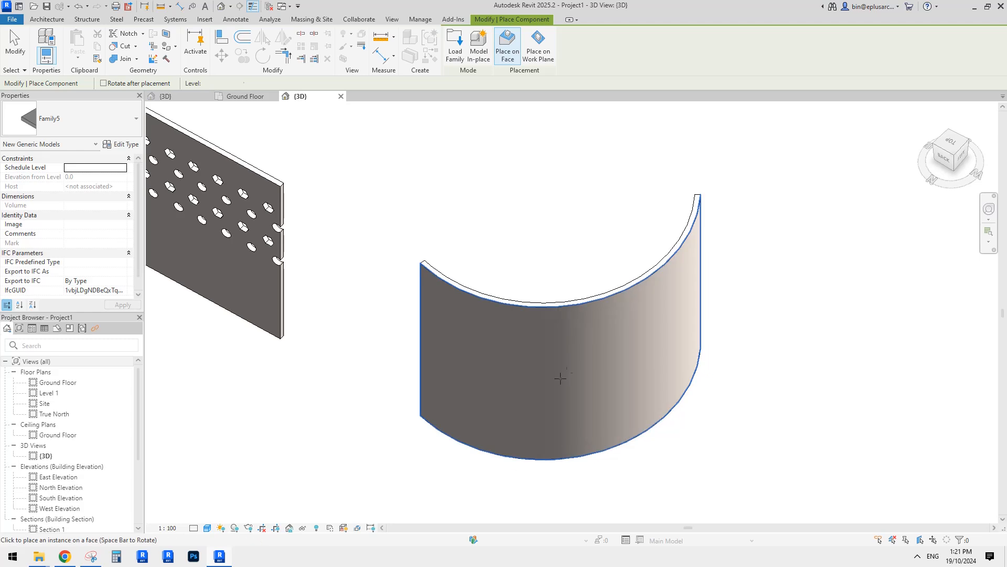
pyautogui.click(559, 378)
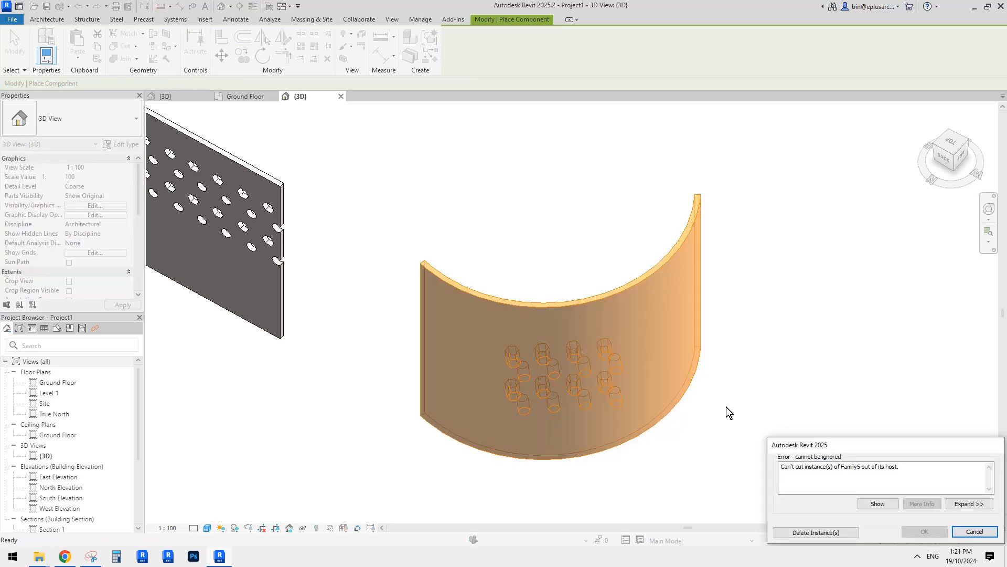
pyautogui.click(957, 531)
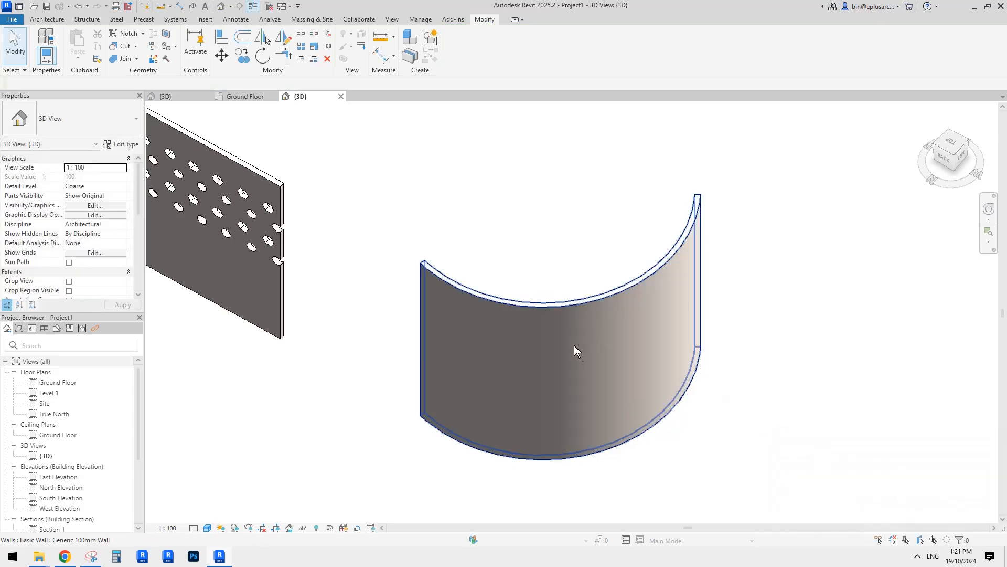
pyautogui.keyDown('shift'); pyautogui.moveTo(574, 345); pyautogui.dragTo(553, 374, button='middle'); pyautogui.keyUp('shift')
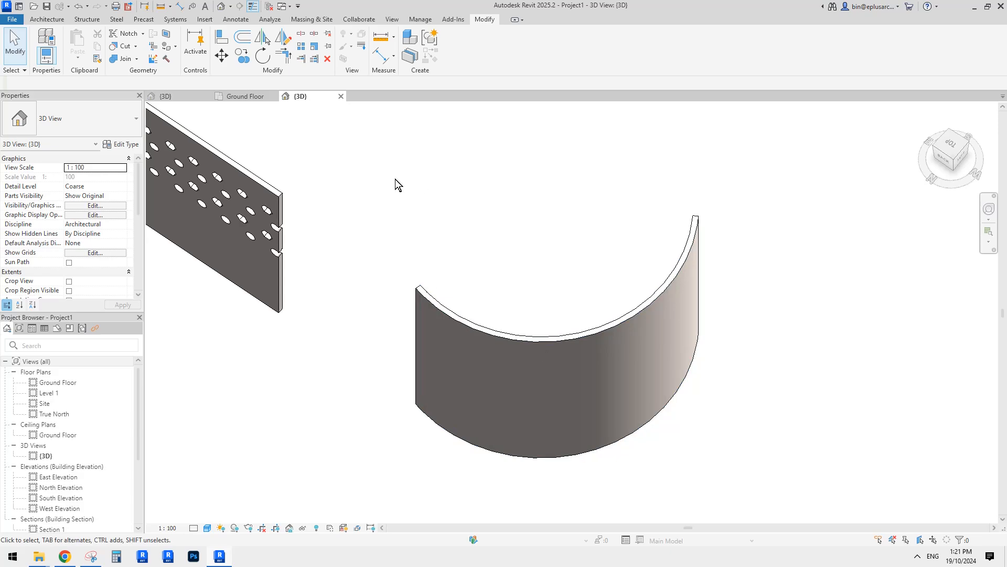
# Back in the Family5 3D view, set the void extrusion's Extrusion Start to 1000
pyautogui.click(191, 94)
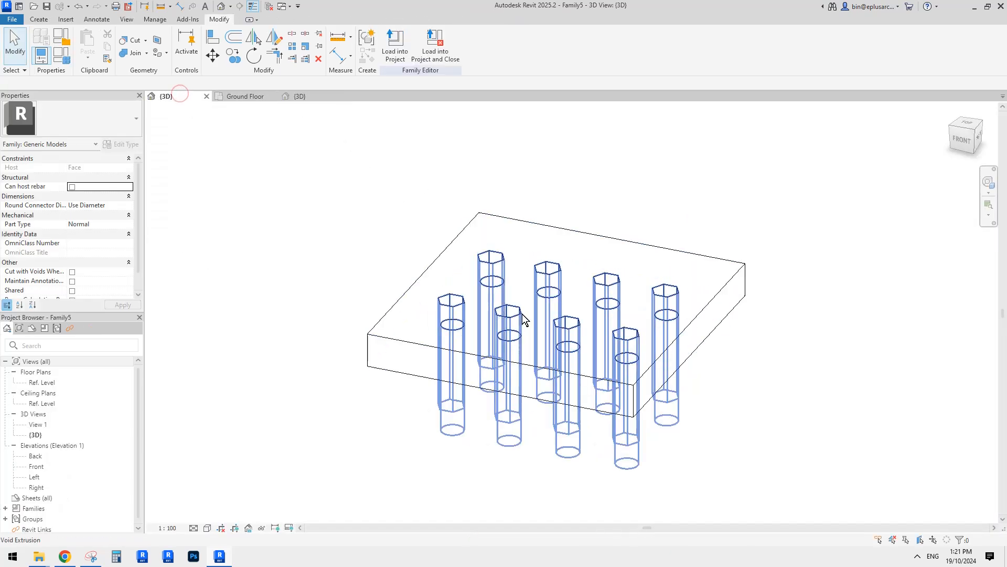
pyautogui.click(567, 355)
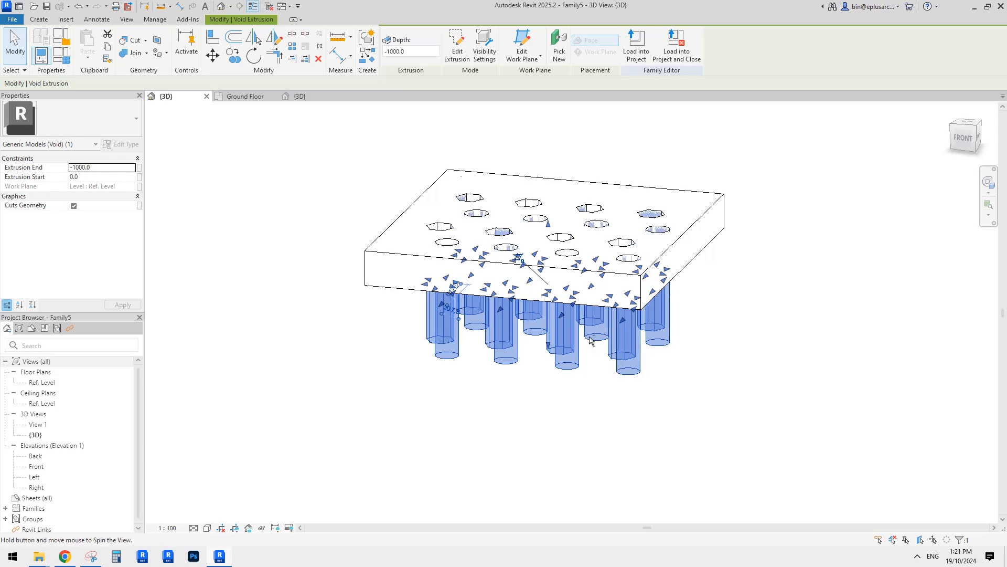
pyautogui.keyDown('shift'); pyautogui.moveTo(579, 395); pyautogui.dragTo(553, 265, button='middle'); pyautogui.keyUp('shift')
pyautogui.click(102, 177)
pyautogui.write('10')
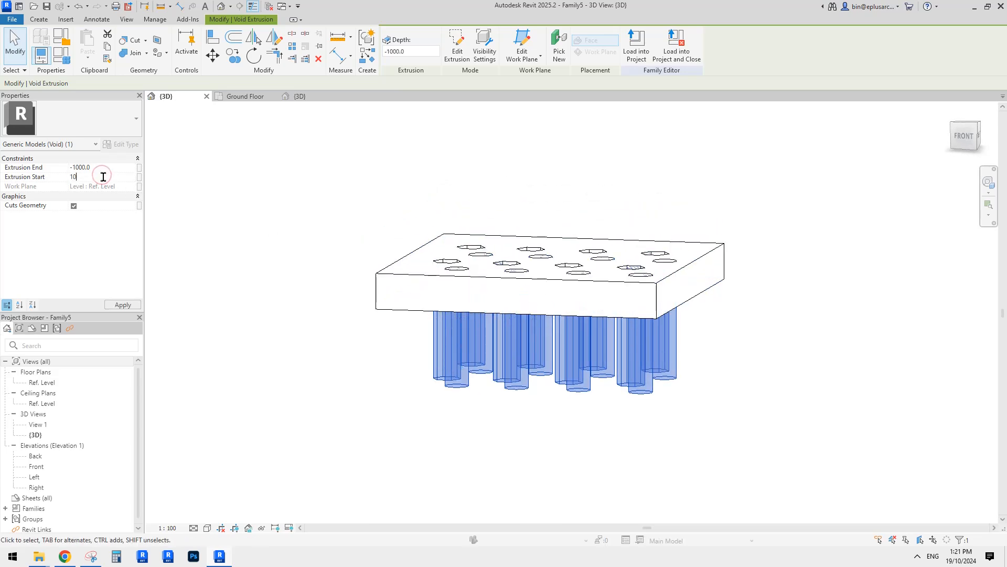
pyautogui.write('00')
pyautogui.click(598, 189)
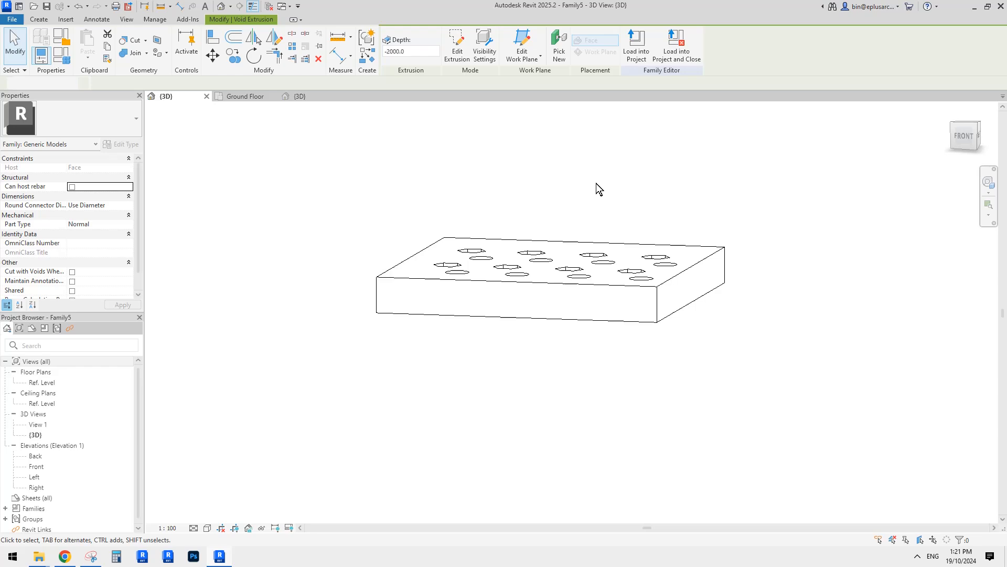
pyautogui.click(617, 268)
pyautogui.keyDown('shift'); pyautogui.moveTo(616, 264); pyautogui.dragTo(593, 245, button='middle'); pyautogui.keyUp('shift')
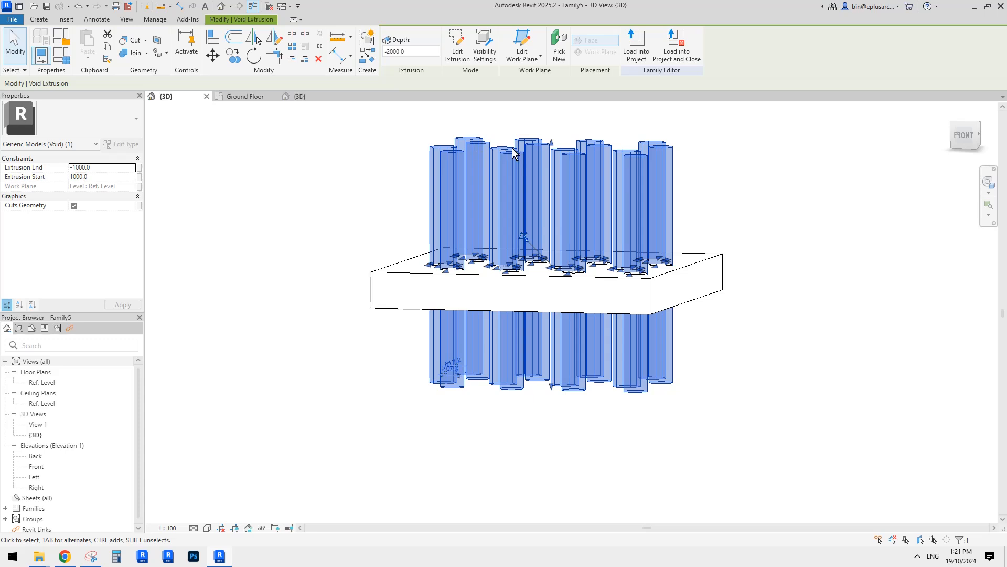
pyautogui.moveTo(523, 173); pyautogui.dragTo(525, 180, button='middle')
# Load the updated Family5 into Project1, replacing the loaded version, and return to the project's 3D view
pyautogui.click(254, 98)
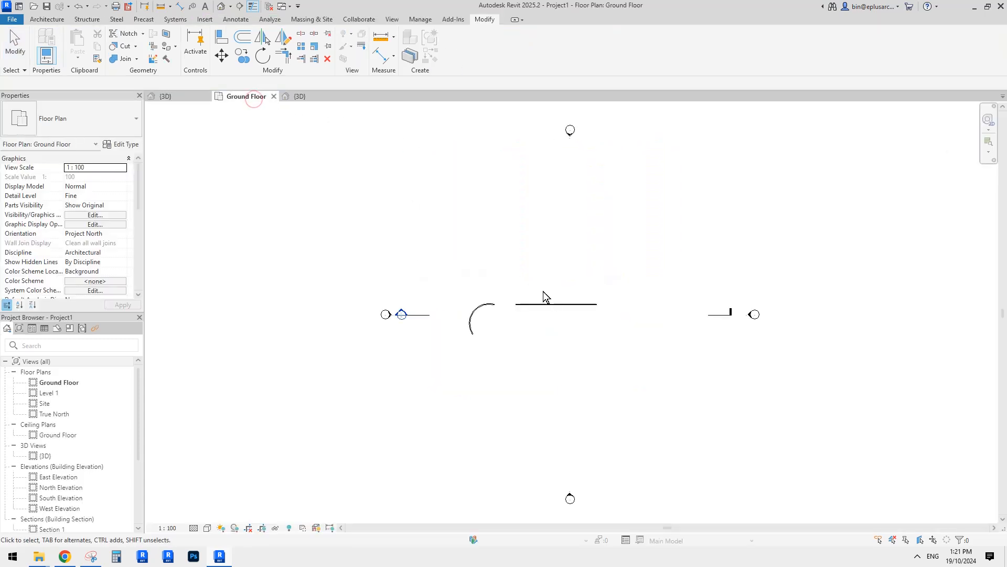
pyautogui.click(198, 98)
pyautogui.click(395, 45)
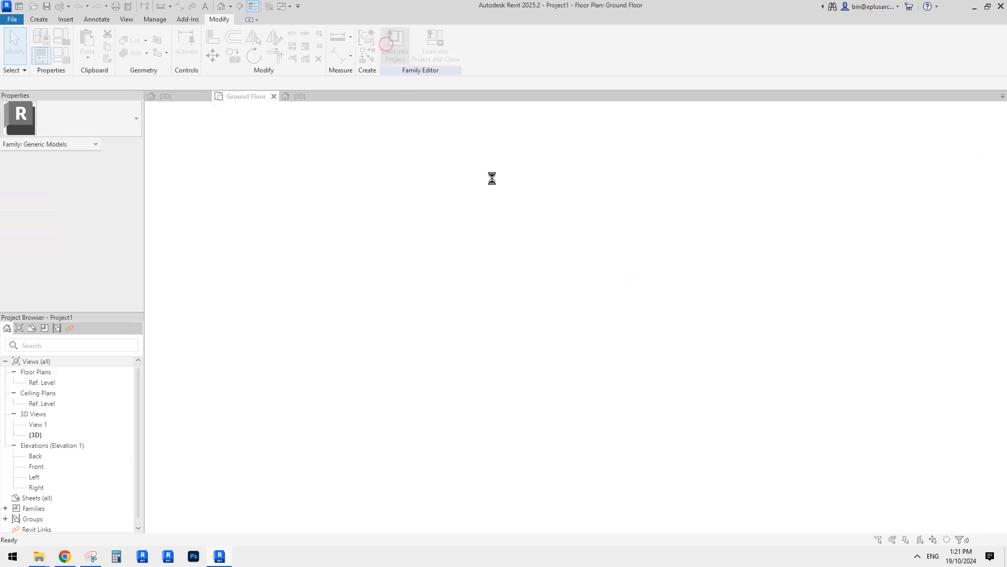
pyautogui.click(471, 246)
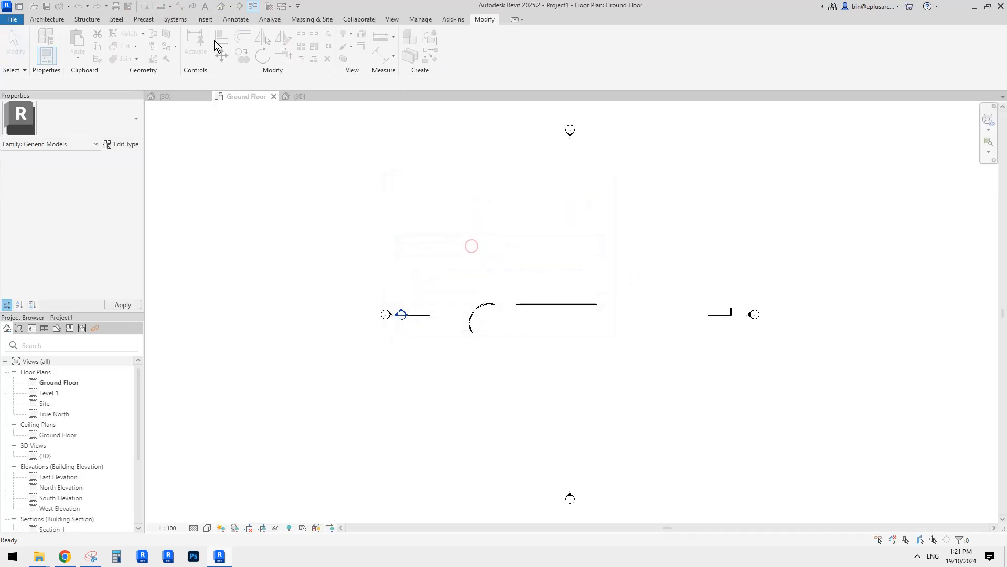
pyautogui.click(221, 6)
# Place a new Family5 instance on the curved wall's outer face using Create Similar
pyautogui.press('Tab')
pyautogui.click(213, 178)
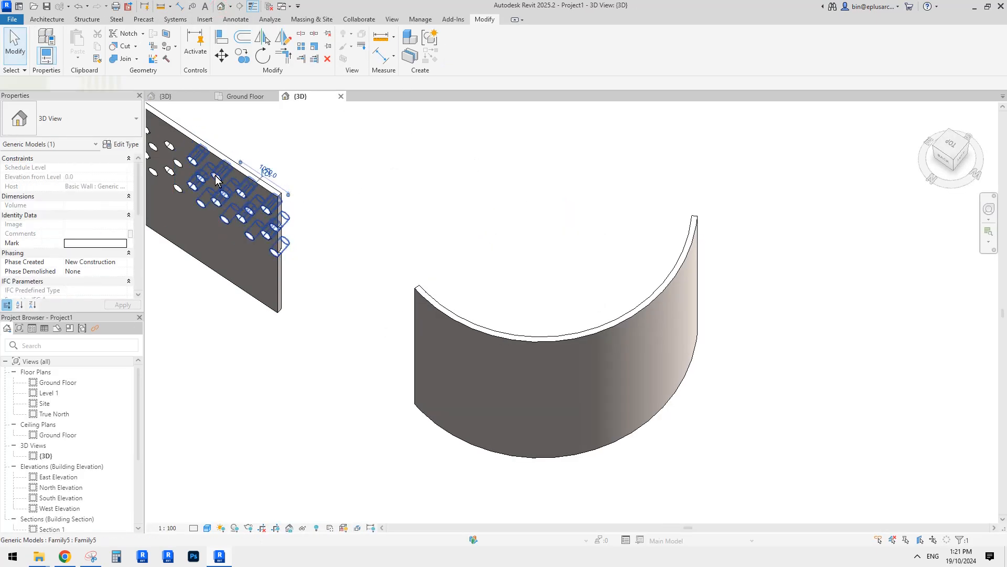
pyautogui.keyDown('shift'); pyautogui.moveTo(362, 184); pyautogui.dragTo(370, 161, button='middle'); pyautogui.keyUp('shift')
pyautogui.press('s')
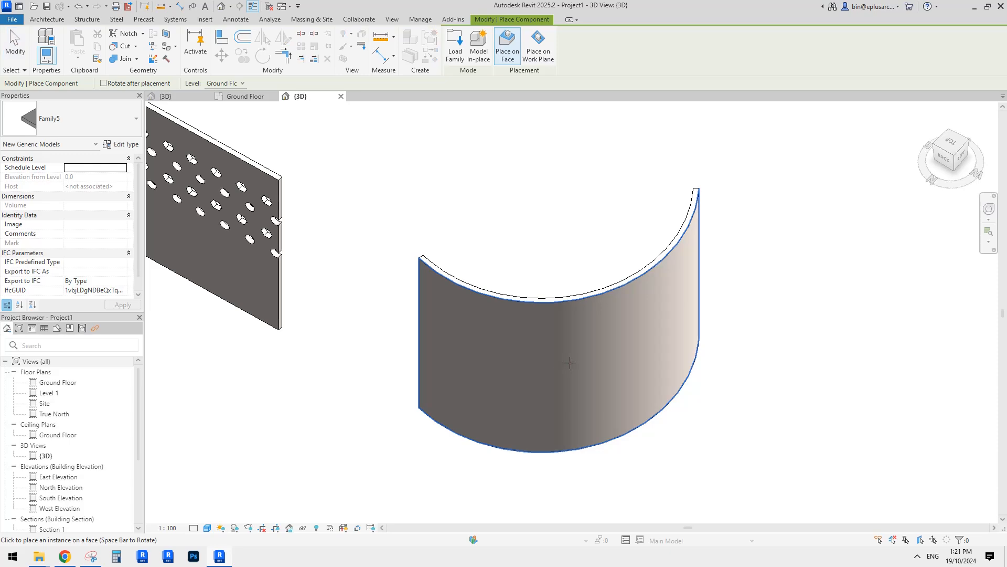
pyautogui.click(569, 363)
pyautogui.keyDown('shift'); pyautogui.moveTo(696, 345); pyautogui.dragTo(647, 329, button='middle'); pyautogui.keyUp('shift')
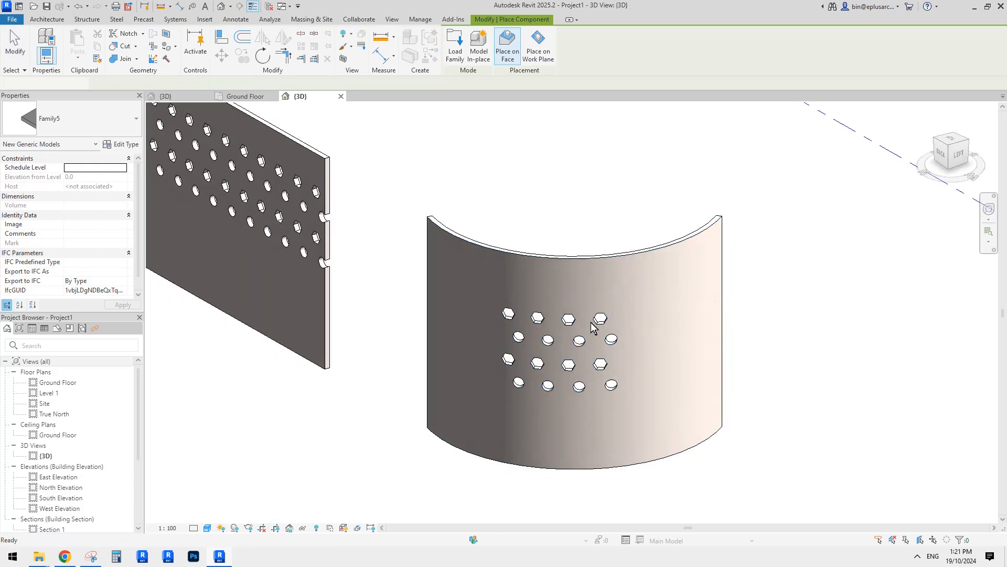
pyautogui.press('Escape')
# Shift the placed void instance along the curved wall toward the end nearest the straight wall
pyautogui.click(566, 336)
pyautogui.keyDown('shift'); pyautogui.moveTo(566, 336); pyautogui.dragTo(557, 342, button='middle'); pyautogui.keyUp('shift')
pyautogui.moveTo(557, 342); pyautogui.dragTo(479, 312)
# Try to copy the void instance farther along the curved wall, and delete the copy
pyautogui.press('c')
pyautogui.press('o')
pyautogui.click(477, 331)
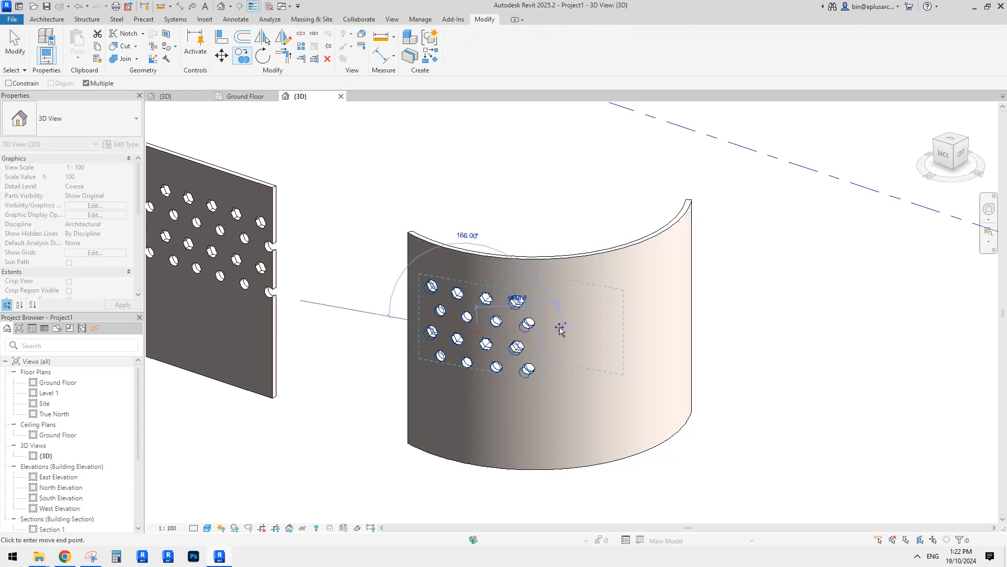
pyautogui.click(574, 336)
pyautogui.press('Escape')
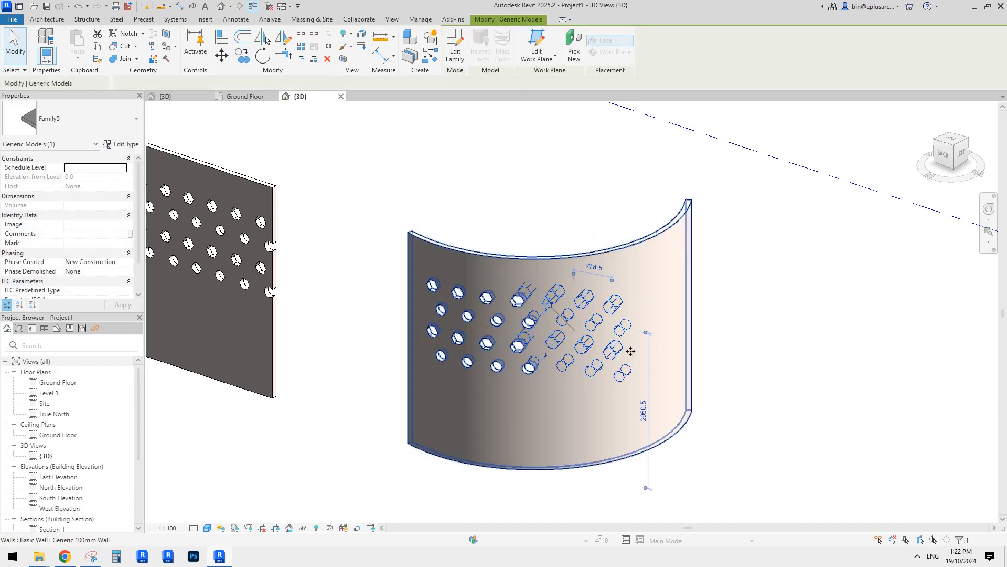
pyautogui.press('Escape')
pyautogui.click(598, 329)
pyautogui.press('Delete')
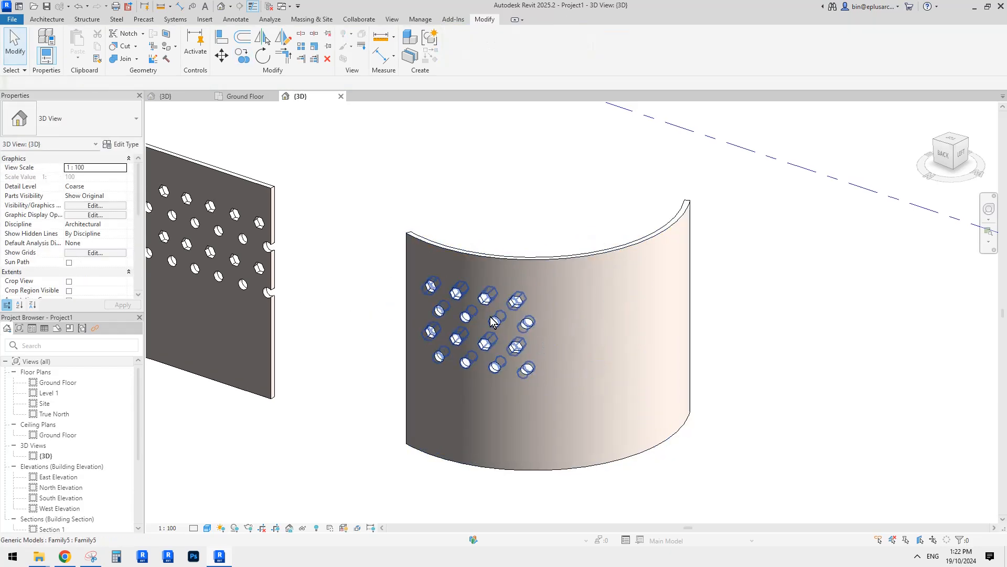
# Place a second Family5 instance beside the first on the curved wall's outer face using Create Similar
pyautogui.click(491, 319)
pyautogui.press('c')
pyautogui.press('s')
pyautogui.keyDown('shift'); pyautogui.moveTo(572, 346); pyautogui.dragTo(550, 343, button='middle'); pyautogui.keyUp('shift')
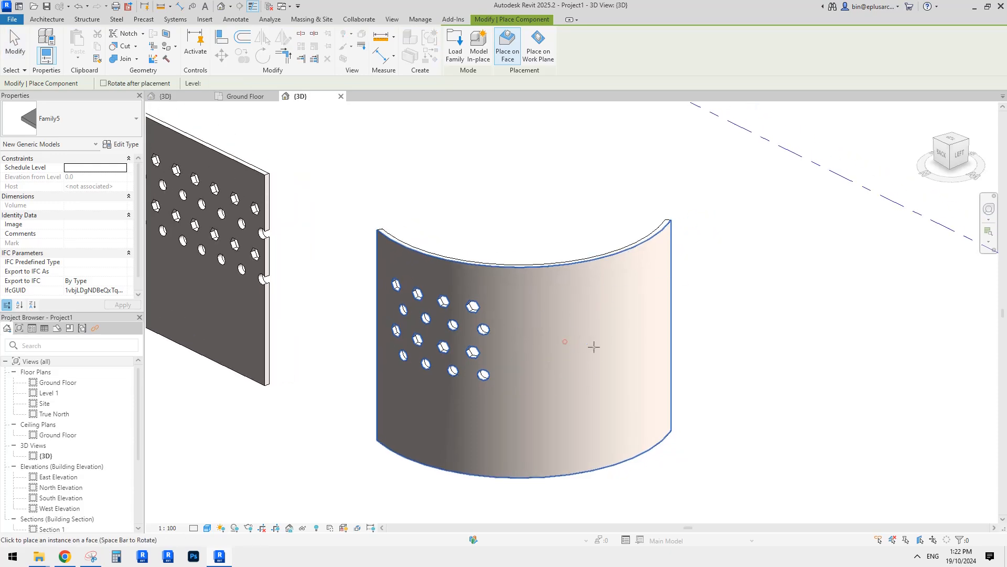
pyautogui.click(567, 344)
pyautogui.press('Escape')
pyautogui.press('Escape')
# Place the second Family5 instance on the curved wall and nudge it up and toward the first so the opening rows line up
pyautogui.click(557, 342)
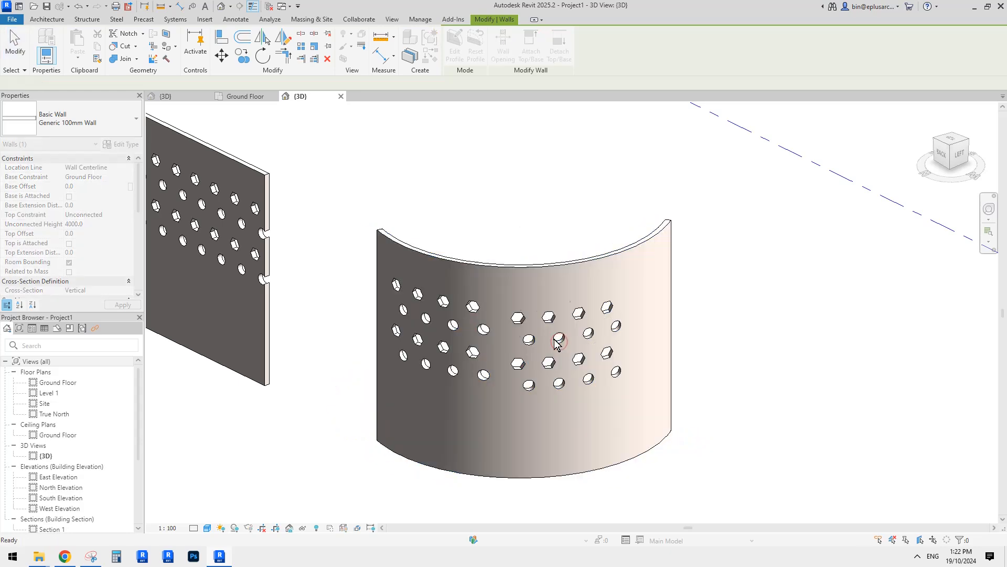
pyautogui.click(557, 342)
pyautogui.keyDown('shift'); pyautogui.moveTo(558, 342); pyautogui.dragTo(561, 344, button='middle'); pyautogui.keyUp('shift')
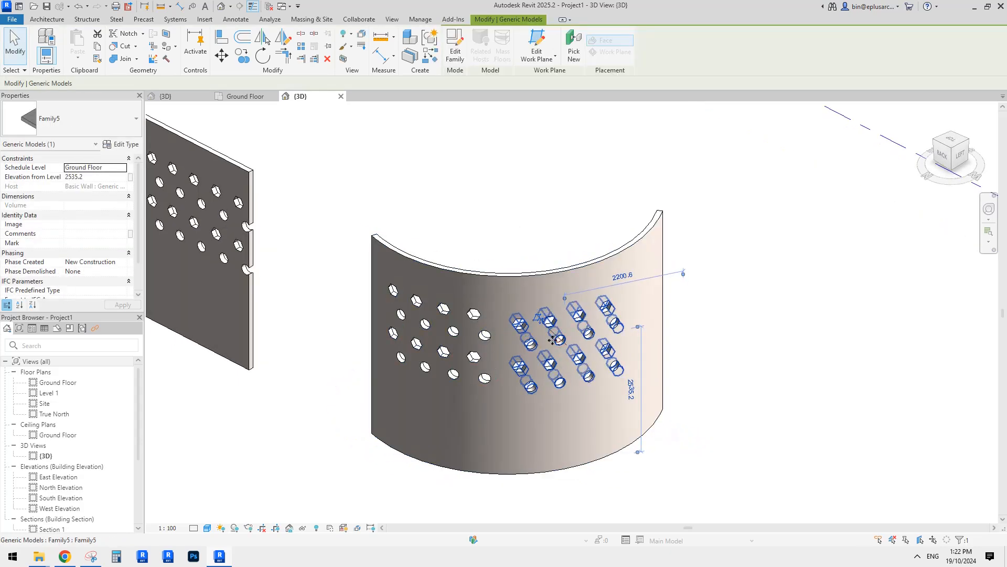
pyautogui.press('Left')
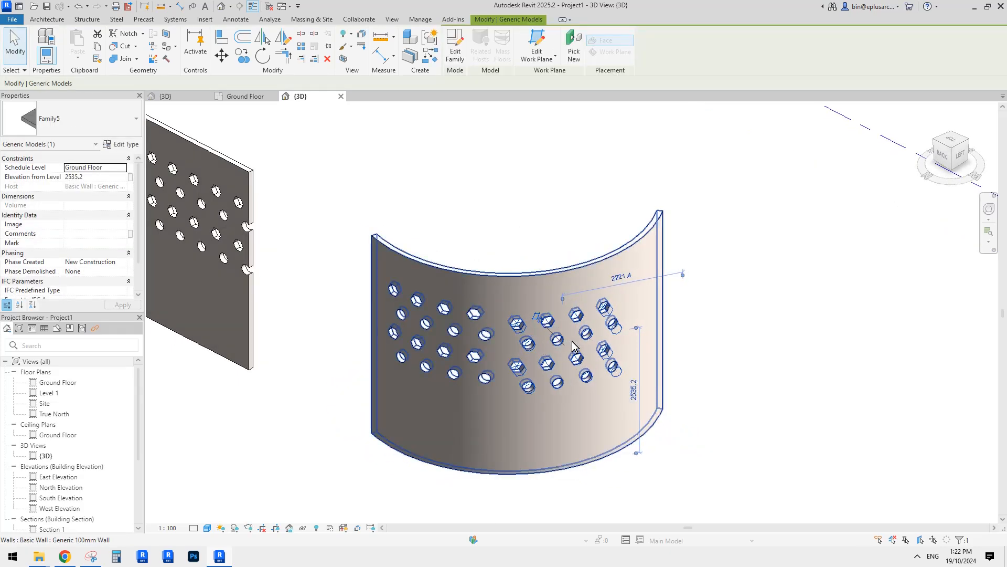
pyautogui.press('Left')
pyautogui.press('Left')
pyautogui.press('Left')
pyautogui.press('Up')
pyautogui.press('Up')
pyautogui.press('Up')
pyautogui.press('Up')
pyautogui.press('Left')
pyautogui.press('Left')
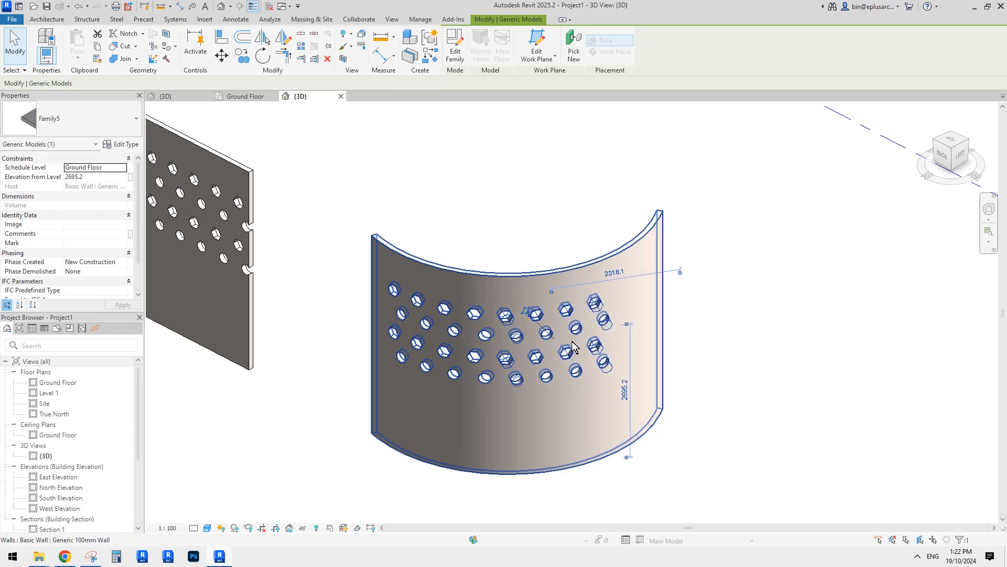
pyautogui.press('Escape')
pyautogui.keyDown('shift'); pyautogui.moveTo(573, 346); pyautogui.dragTo(509, 305, button='middle'); pyautogui.keyUp('shift')
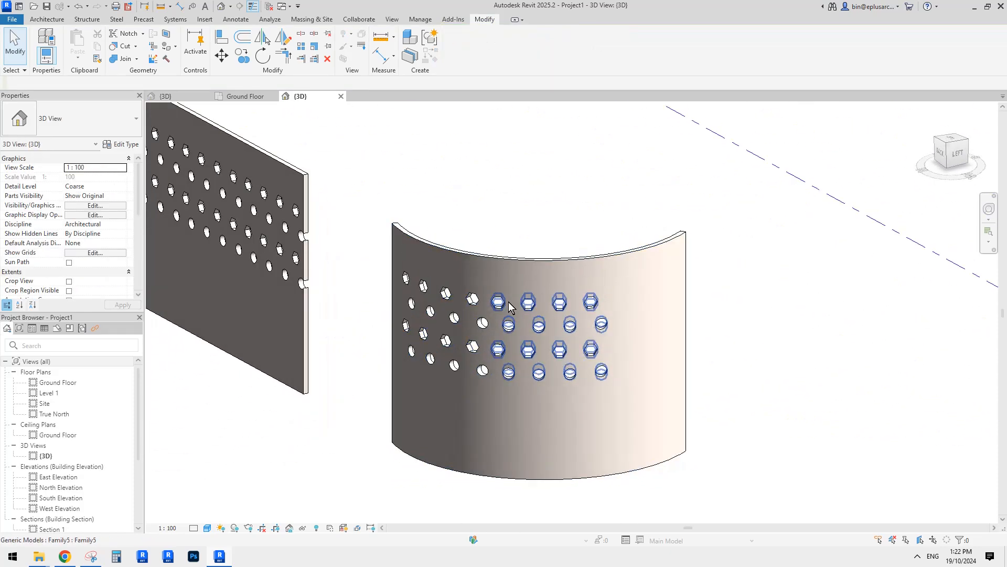
pyautogui.click(509, 306)
pyautogui.press('Escape')
pyautogui.keyDown('shift'); pyautogui.moveTo(611, 331); pyautogui.dragTo(571, 345, button='middle'); pyautogui.keyUp('shift')
# Try to copy both Family5 instances straight down to the lower part of the curved wall, and undo the copy
pyautogui.click(556, 344)
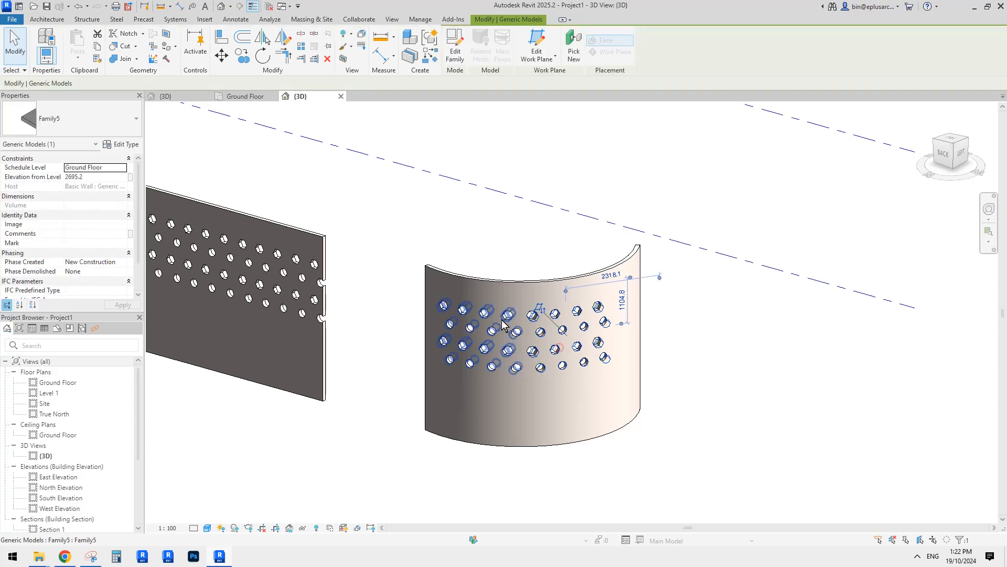
pyautogui.keyDown('ctrl'); pyautogui.click(488, 315); pyautogui.keyUp('ctrl')
pyautogui.press('c')
pyautogui.press('o')
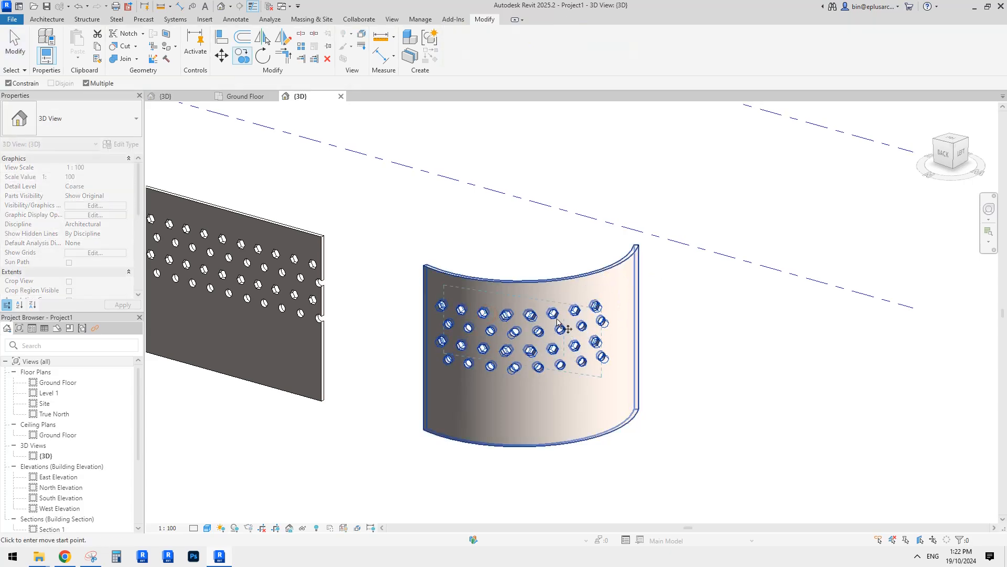
pyautogui.click(557, 317)
pyautogui.click(558, 388)
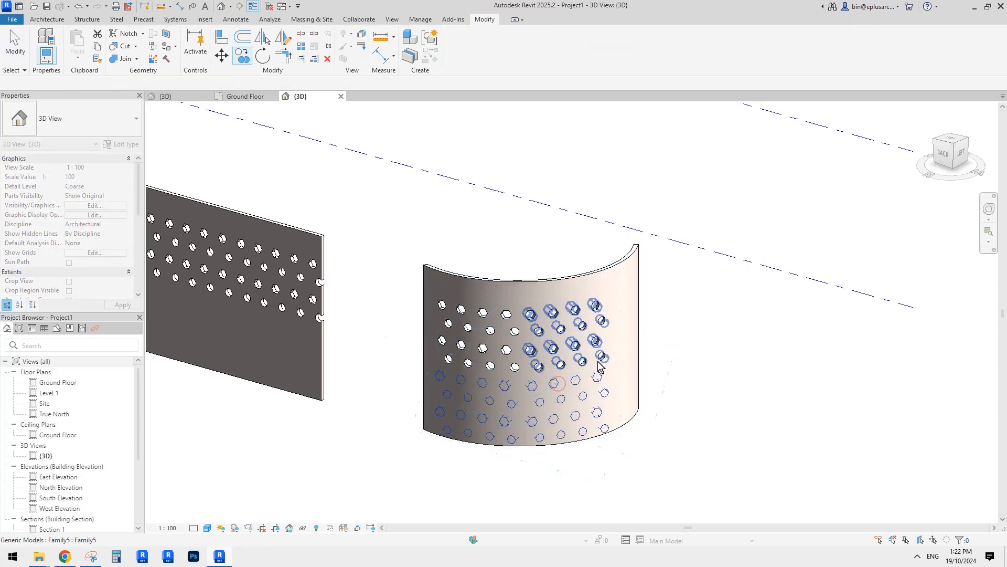
pyautogui.press('Escape')
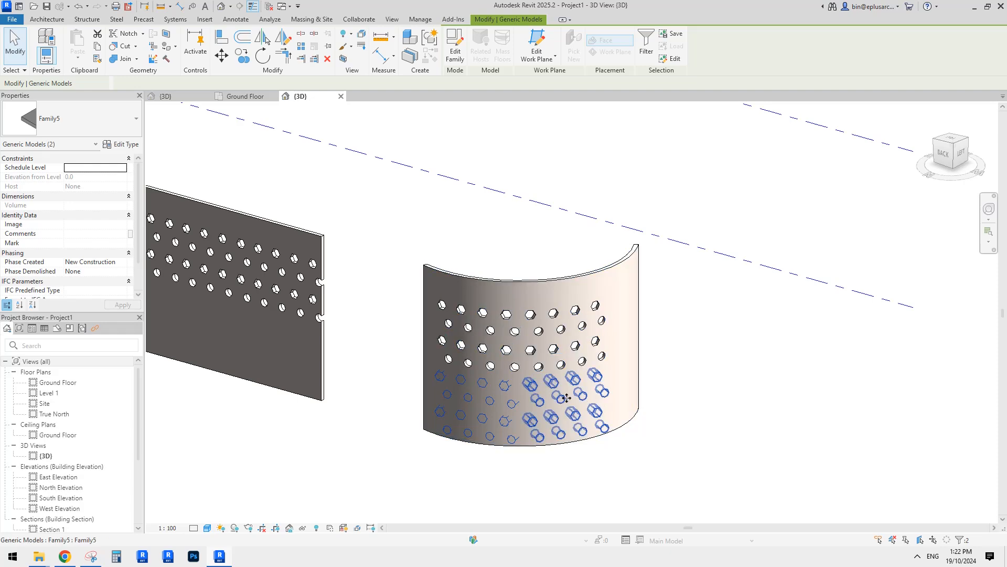
pyautogui.hotkey('ctrl', 'z')
# Place two more Family5 instances side by side on the lower part of the curved wall using Create Similar
pyautogui.click(561, 330)
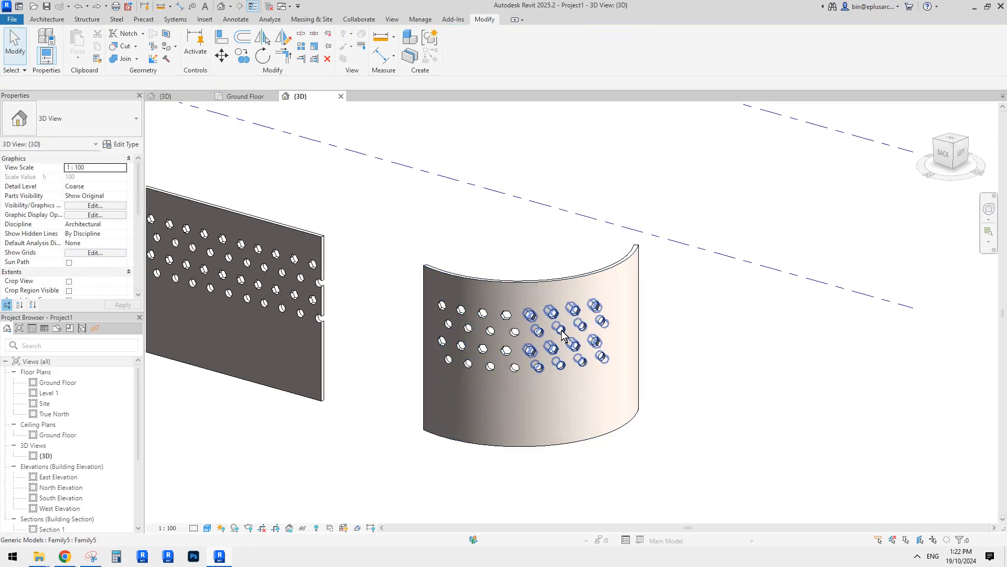
pyautogui.moveTo(566, 352); pyautogui.dragTo(578, 352, button='middle')
pyautogui.press('c')
pyautogui.press('s')
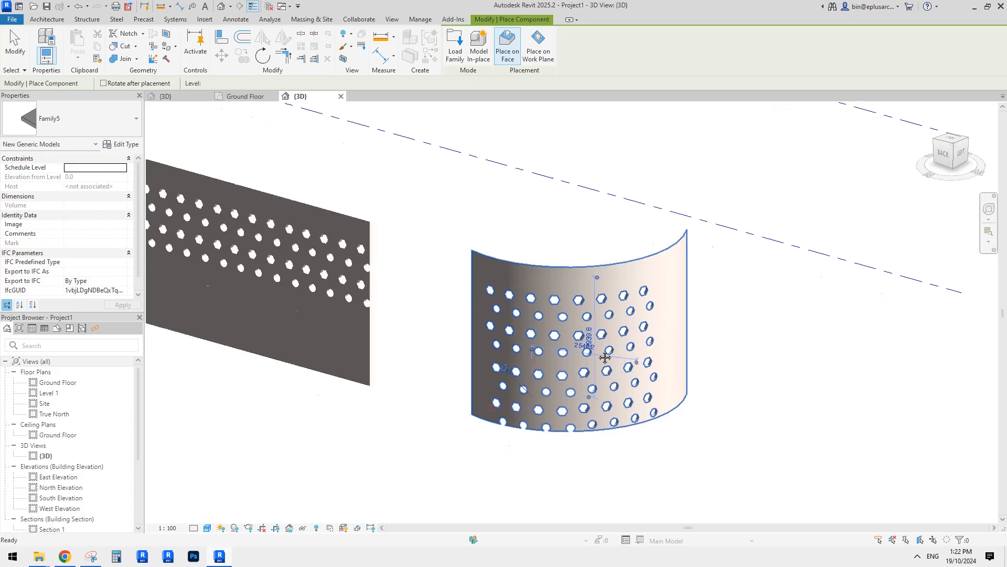
pyautogui.press('Escape')
pyautogui.keyDown('shift'); pyautogui.moveTo(704, 292); pyautogui.dragTo(722, 368, button='middle'); pyautogui.keyUp('shift')
pyautogui.click(340, 405)
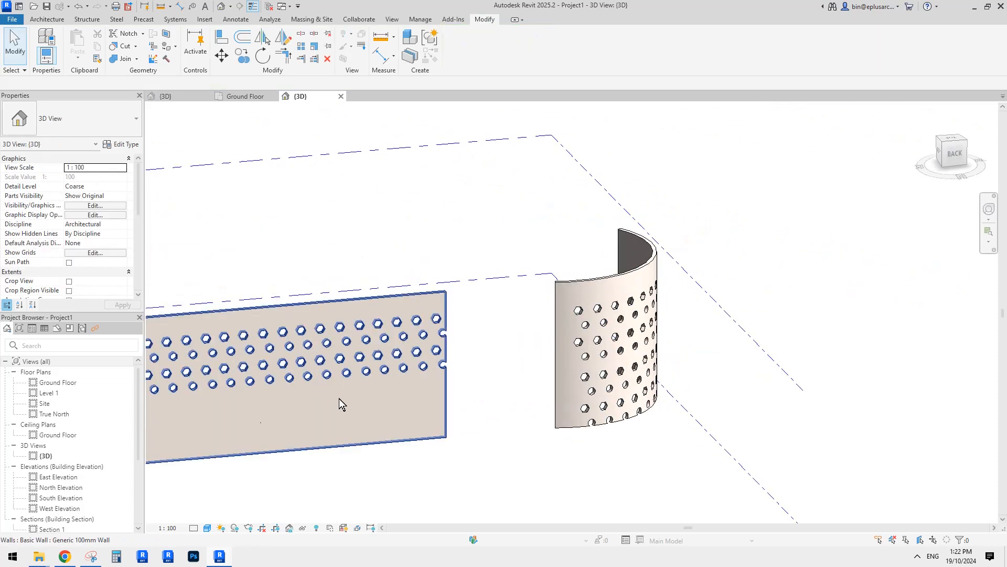
# Switch to the Reddit facade request in Chrome and capture a narrow vertical strip of the building photo with Snipping Tool
pyautogui.click(64, 556)
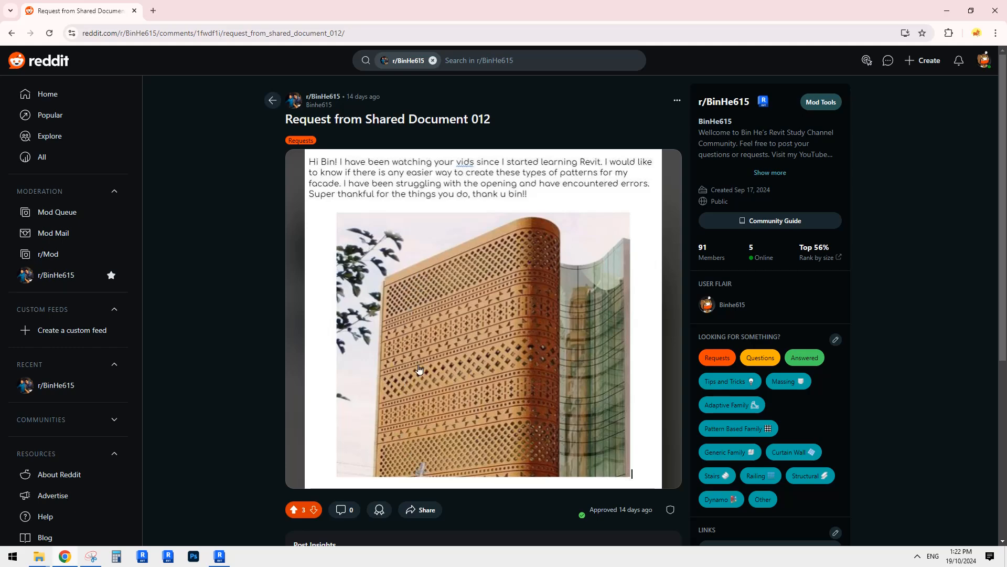
pyautogui.click(91, 557)
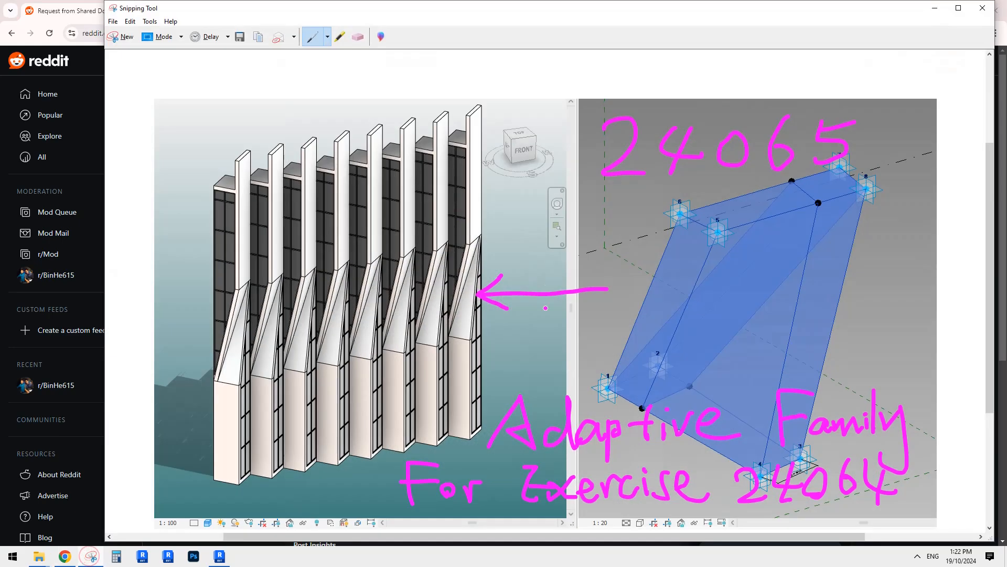
pyautogui.click(124, 38)
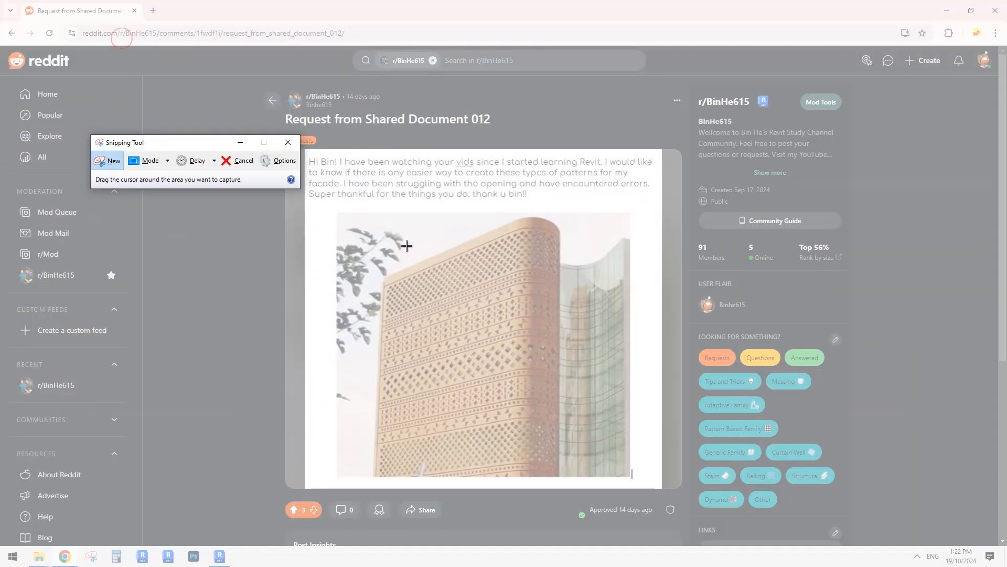
pyautogui.moveTo(410, 266); pyautogui.dragTo(422, 477)
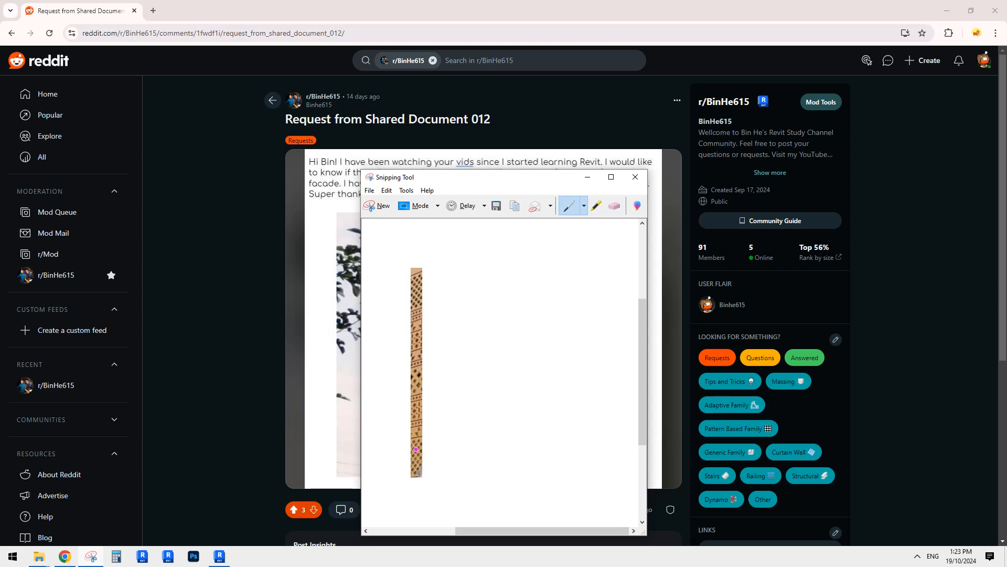
pyautogui.click(244, 422)
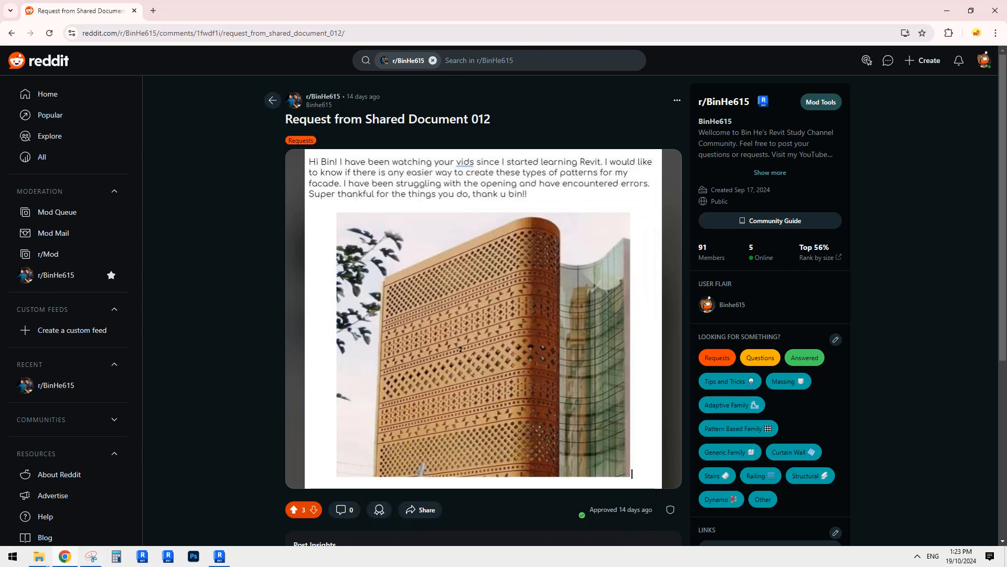
pyautogui.scroll(-5, 440, 365)
pyautogui.scroll(5, 275, 409)
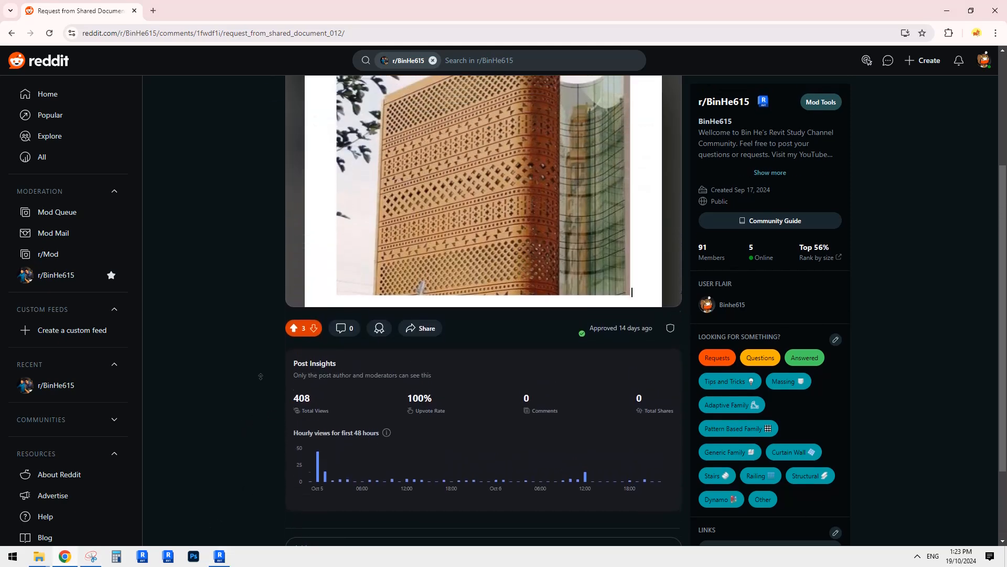
pyautogui.scroll(-2, 250, 351)
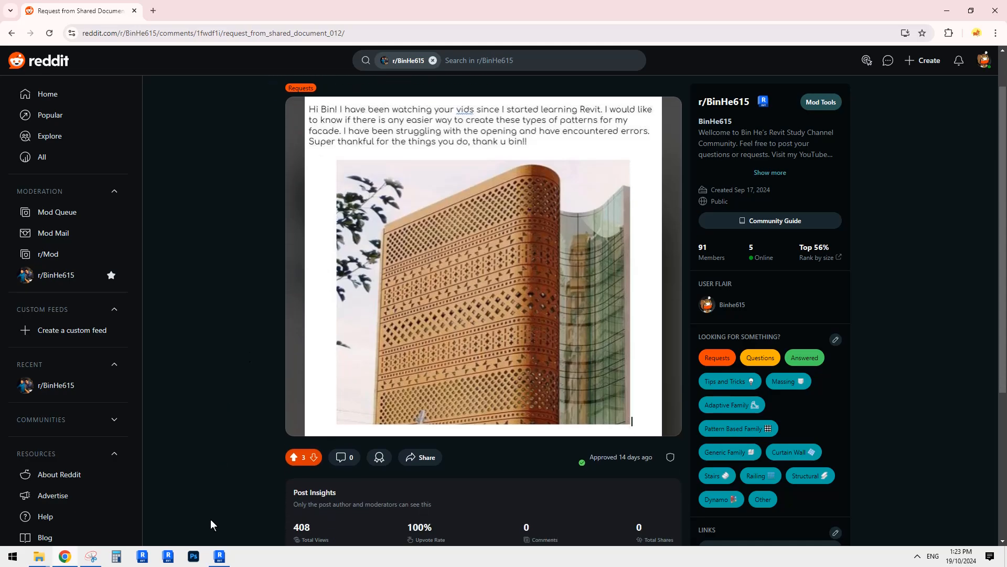
# Switch back to Revit and close the inactive Ground Floor view of the project
pyautogui.click(219, 556)
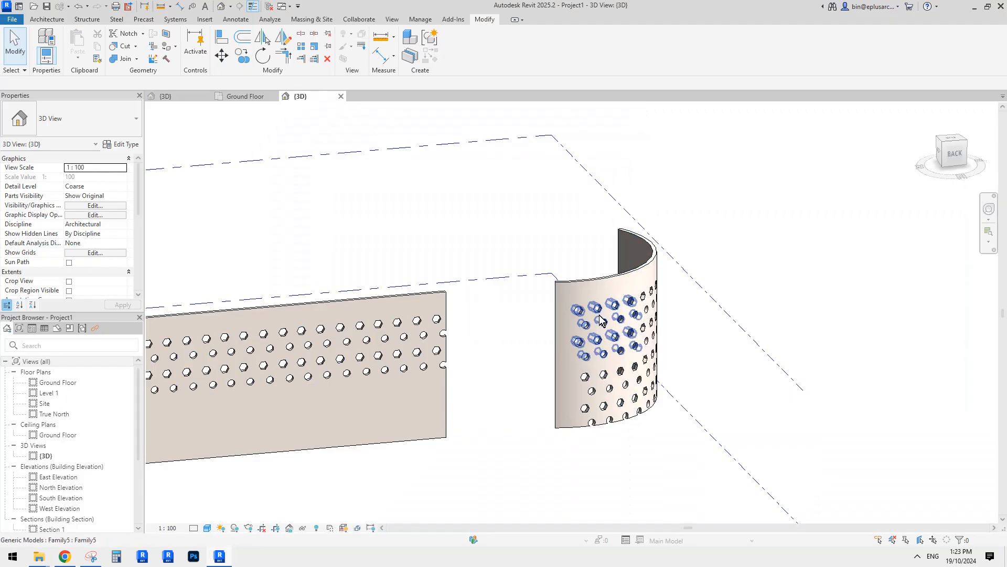
pyautogui.click(602, 326)
pyautogui.keyDown('shift'); pyautogui.moveTo(602, 327); pyautogui.dragTo(613, 304, button='middle'); pyautogui.keyUp('shift')
pyautogui.click(571, 227)
pyautogui.keyDown('shift'); pyautogui.moveTo(571, 227); pyautogui.dragTo(503, 311, button='middle'); pyautogui.keyUp('shift')
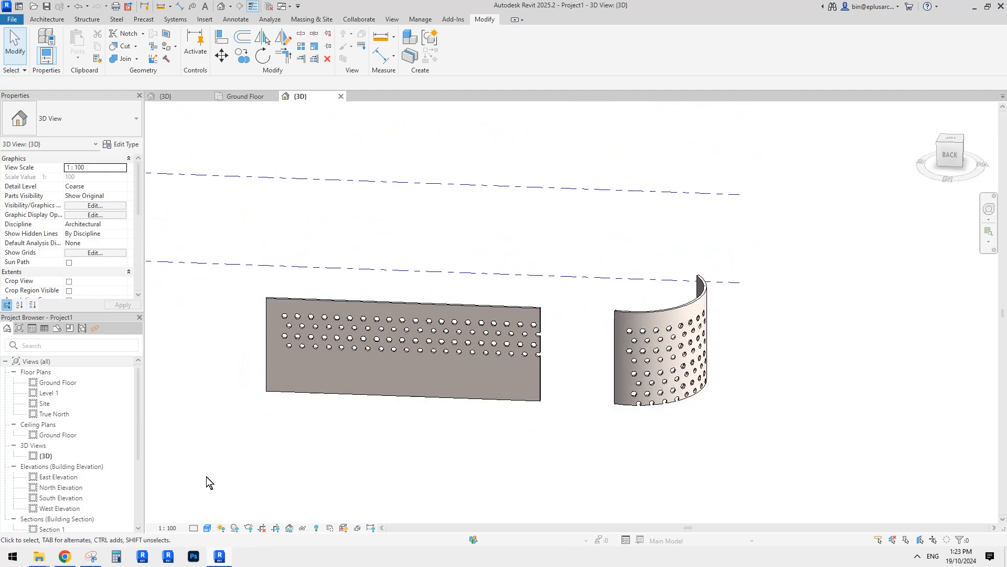
pyautogui.keyDown('shift'); pyautogui.moveTo(443, 400); pyautogui.dragTo(399, 362, button='middle'); pyautogui.keyUp('shift')
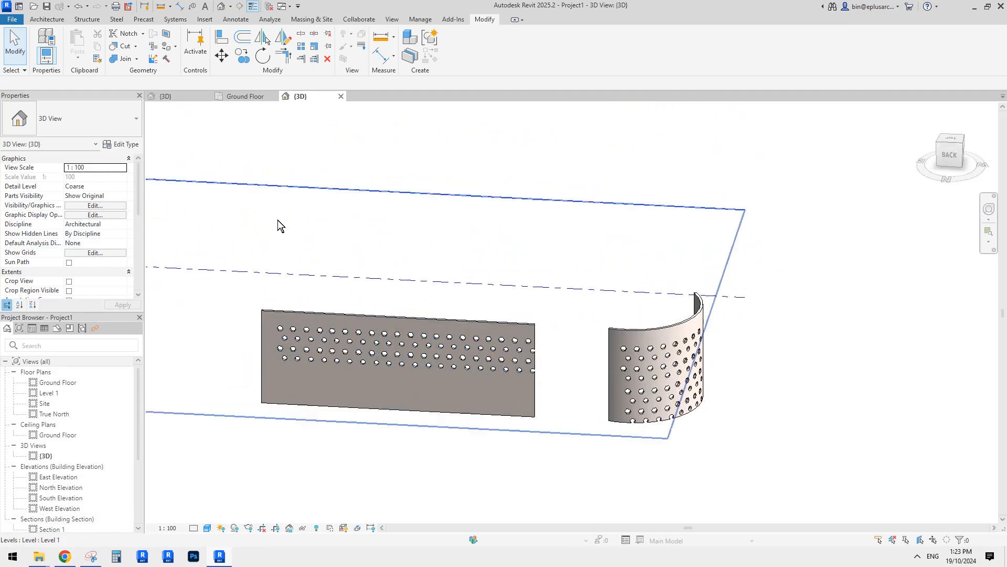
pyautogui.click(271, 7)
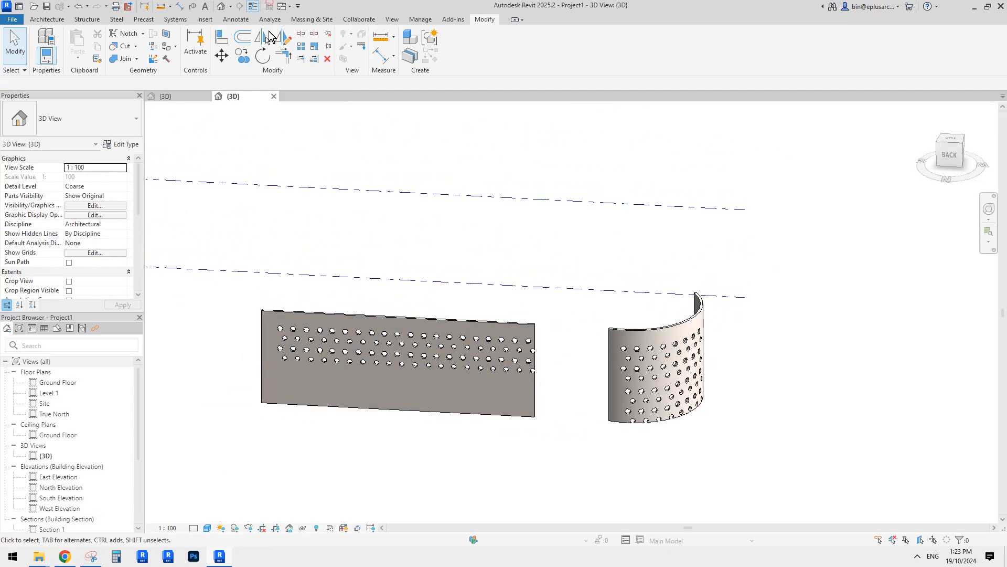
# Switch to Chrome, return to the community's post list and open the image of Request from Shared Document 009
pyautogui.click(68, 552)
pyautogui.scroll(1, 244, 193)
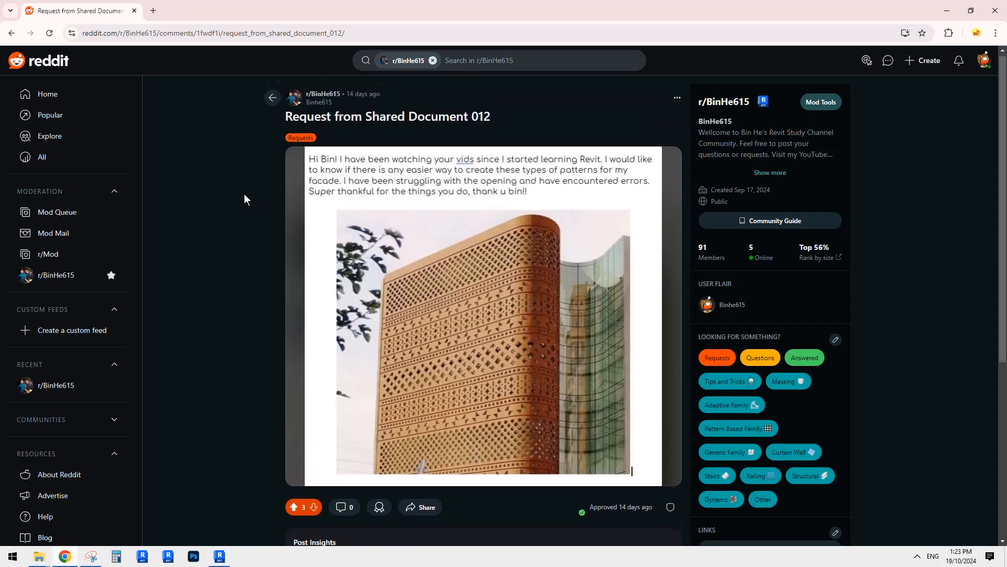
pyautogui.click(272, 104)
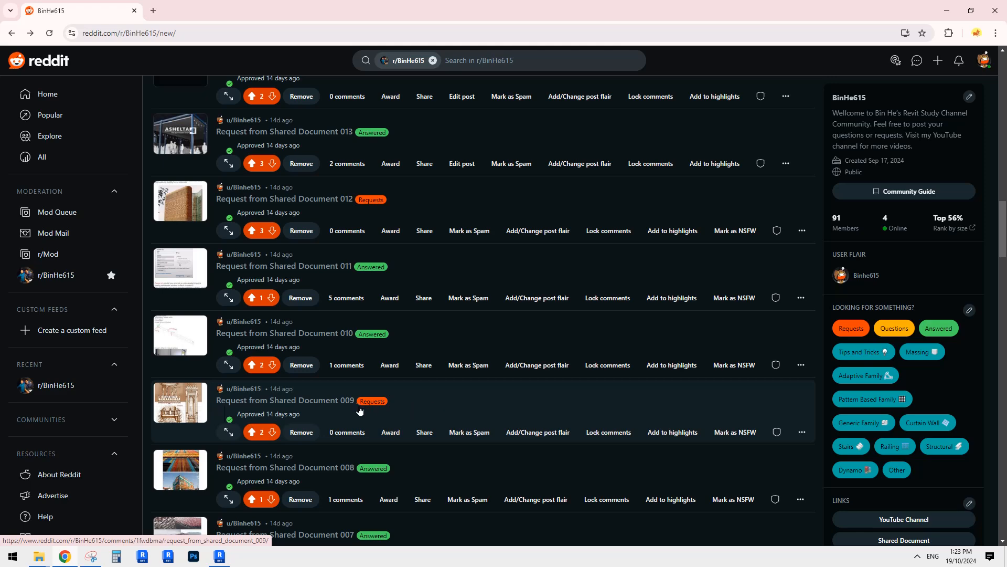
pyautogui.scroll(-1, 263, 399)
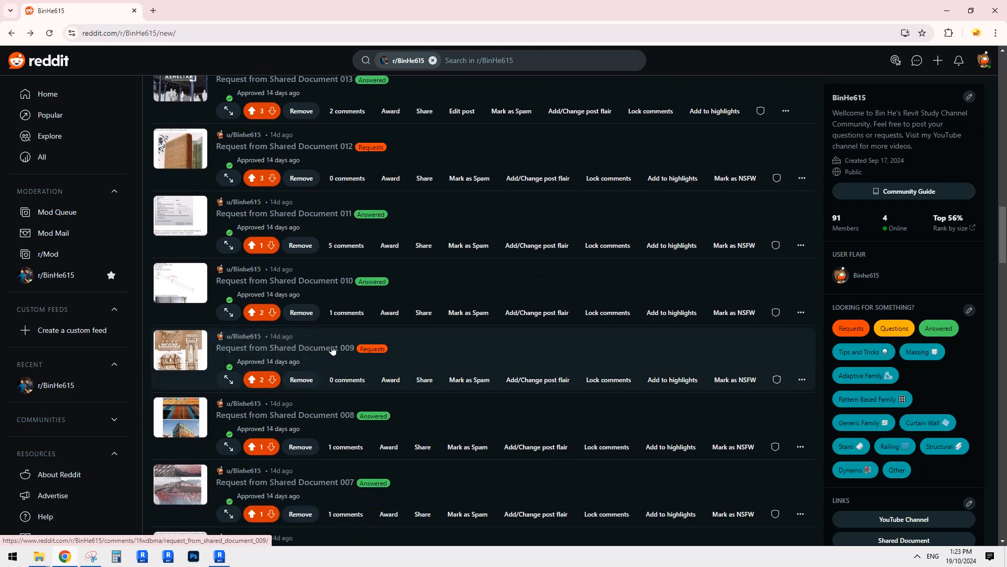
pyautogui.click(177, 351)
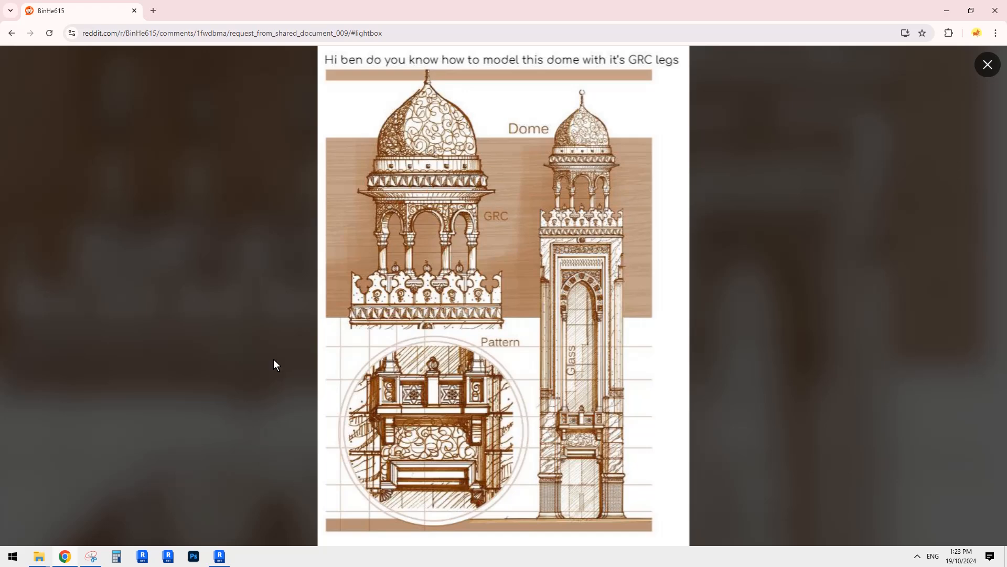
# Capture the large dome drawing with Snipping Tool and save it to the Desktop as Capture.JPG, replacing the existing file
pyautogui.click(91, 556)
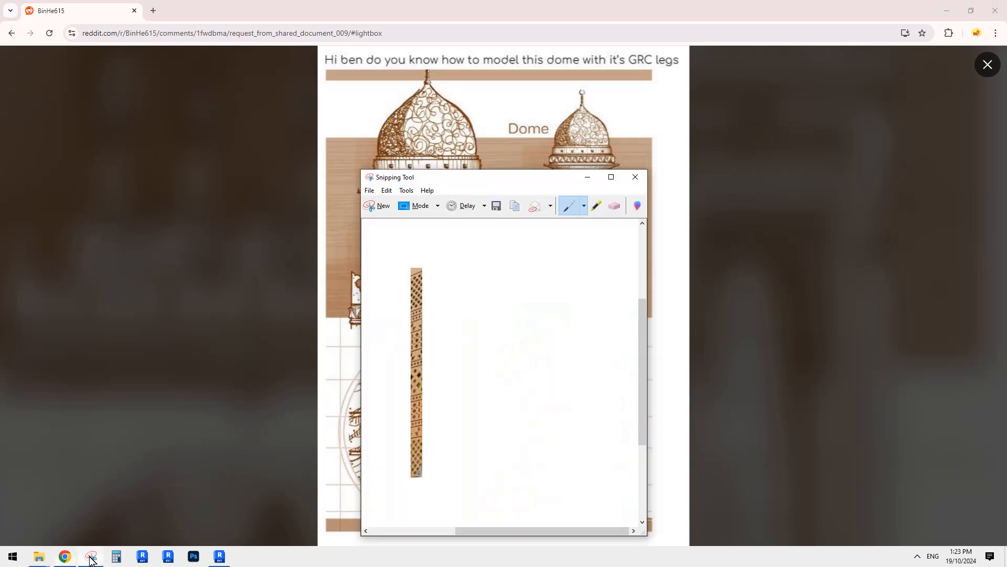
pyautogui.click(378, 206)
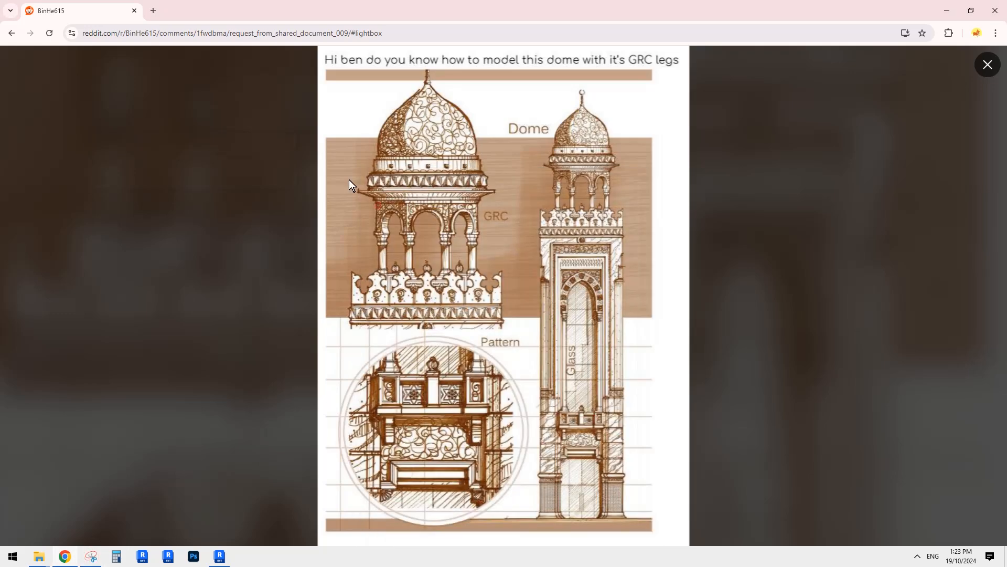
pyautogui.moveTo(346, 53); pyautogui.dragTo(507, 335)
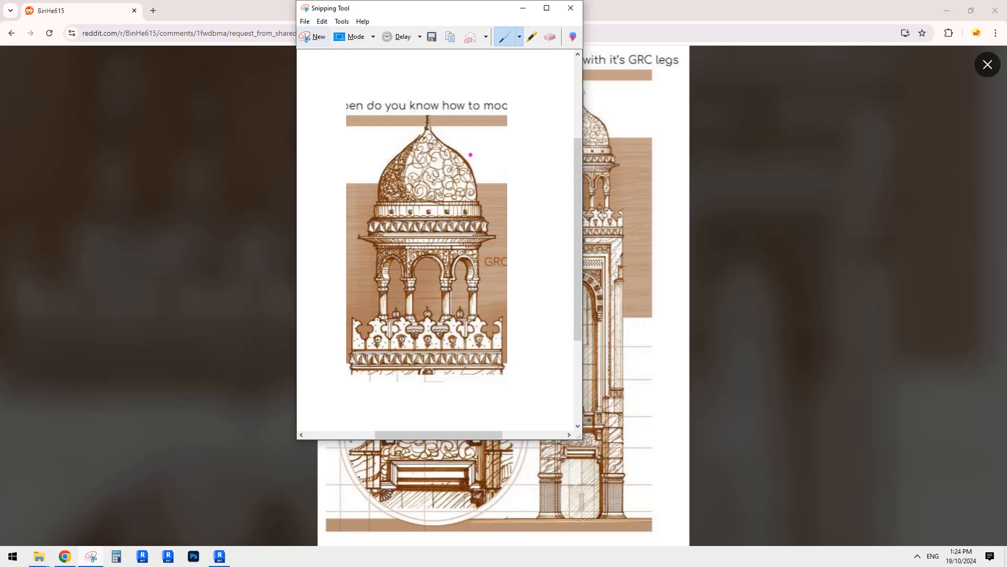
pyautogui.click(304, 21)
pyautogui.click(323, 46)
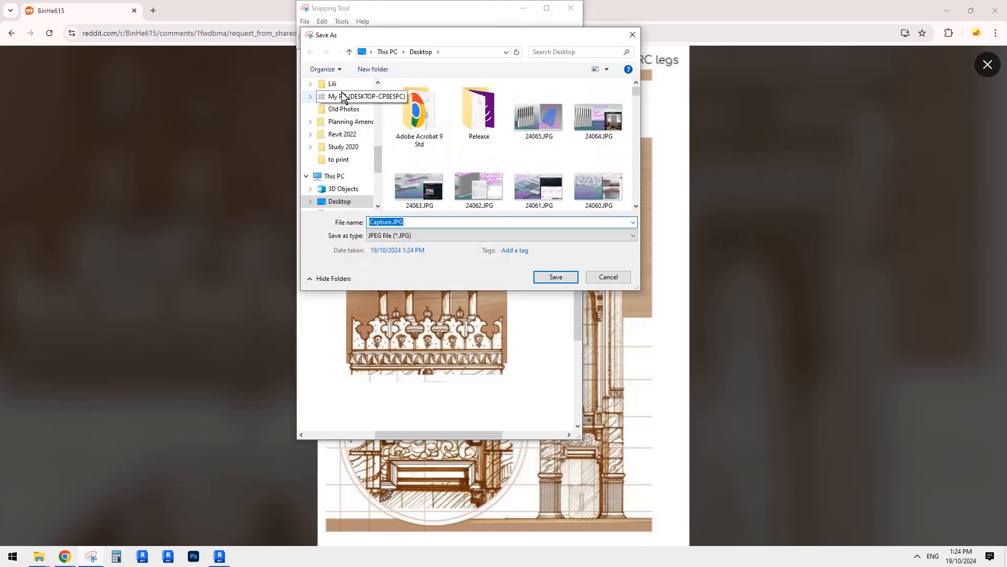
pyautogui.click(566, 280)
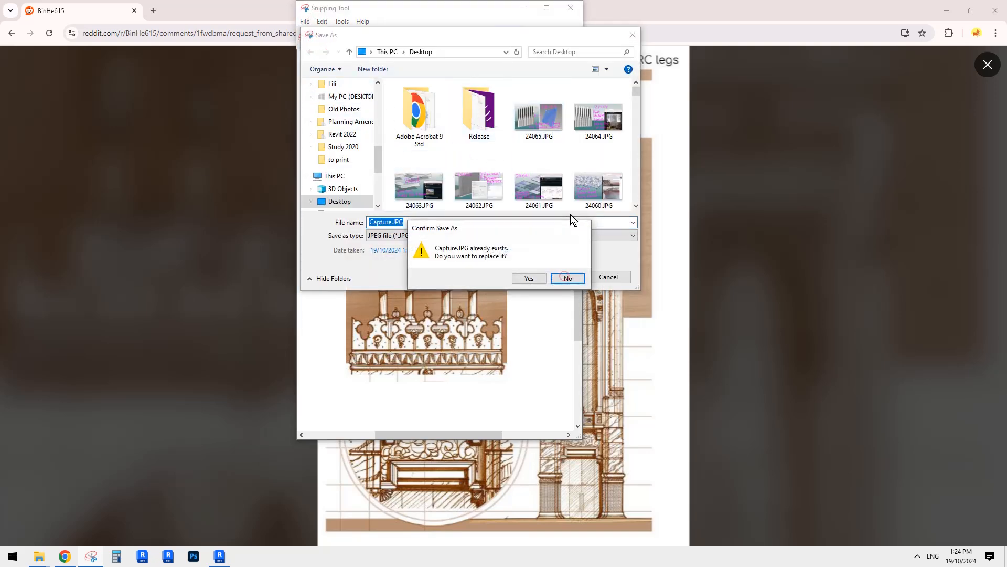
pyautogui.click(538, 281)
# Switch to Revit and close the Family5 family, leaving the Project1 3D view open
pyautogui.click(219, 555)
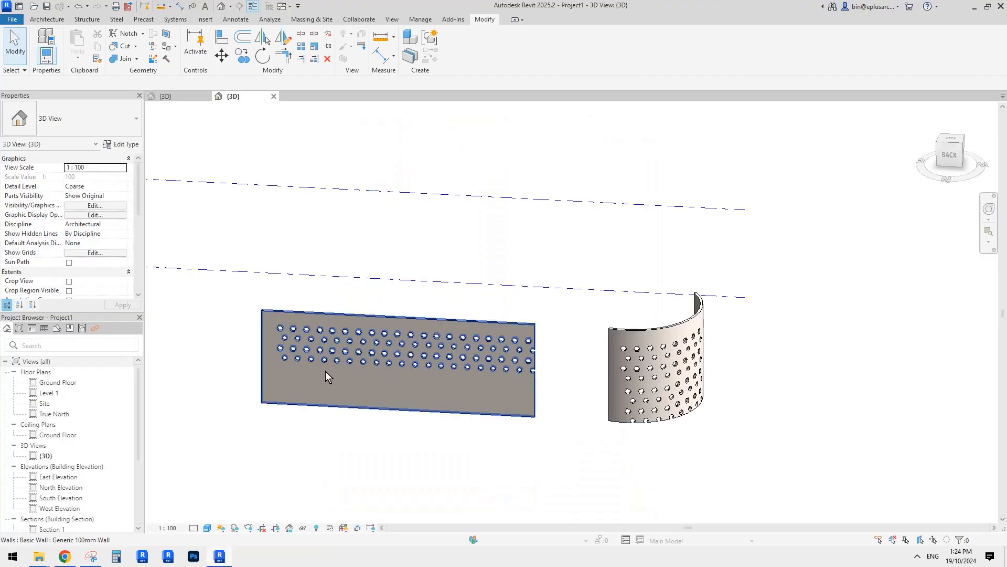
pyautogui.click(175, 96)
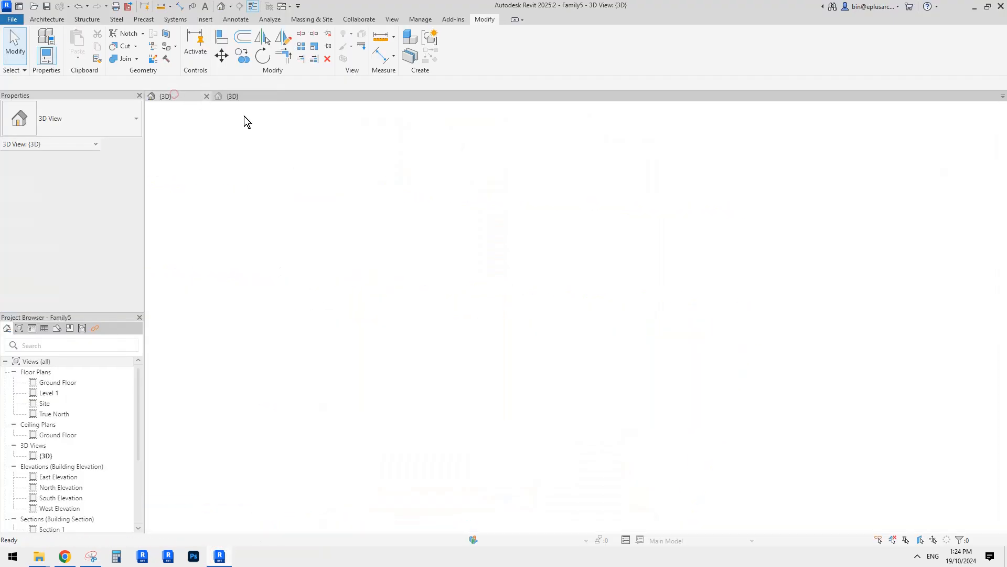
pyautogui.click(206, 97)
pyautogui.click(527, 280)
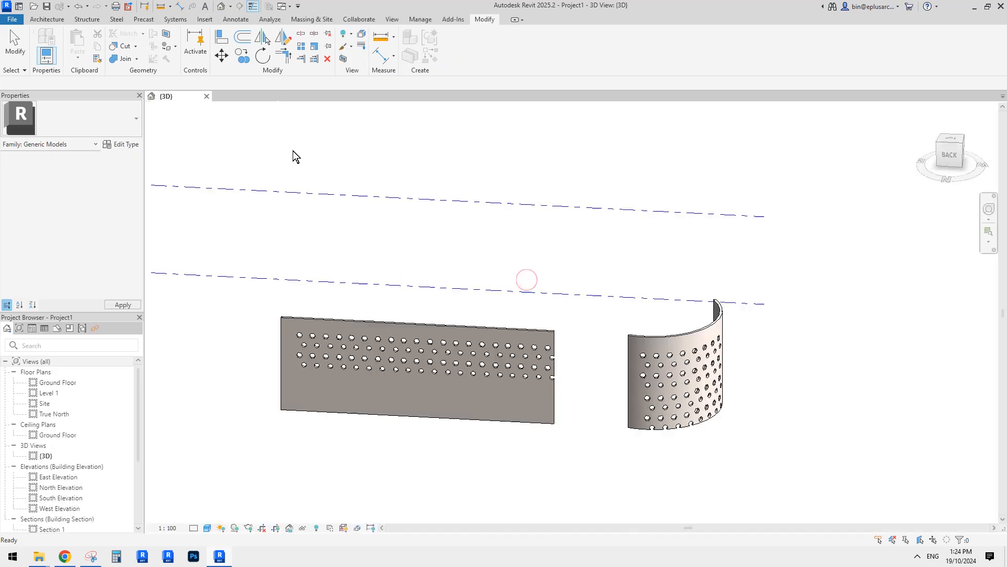
# Close Project1 without saving it and create a new project from the Architectural Template
pyautogui.click(206, 96)
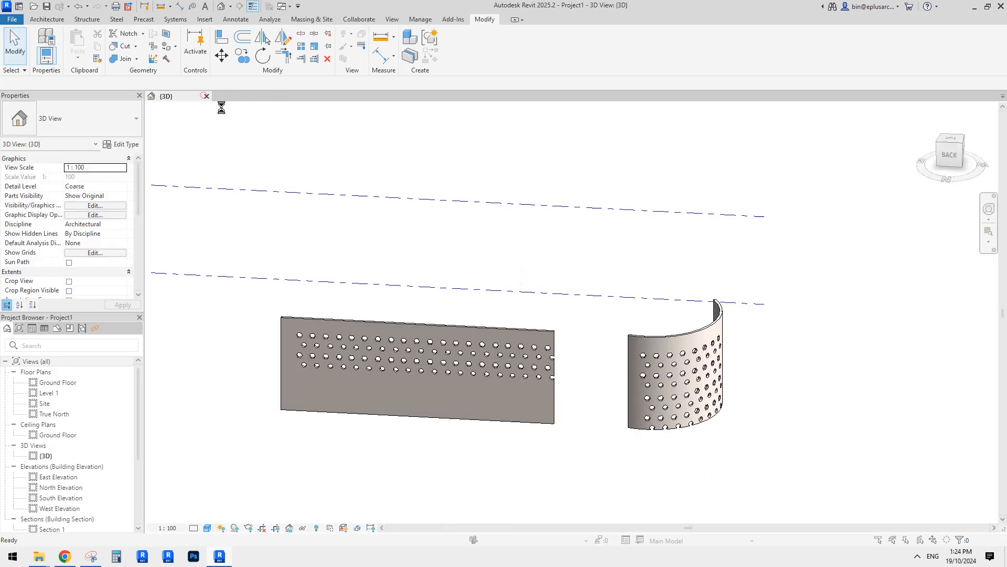
pyautogui.click(526, 278)
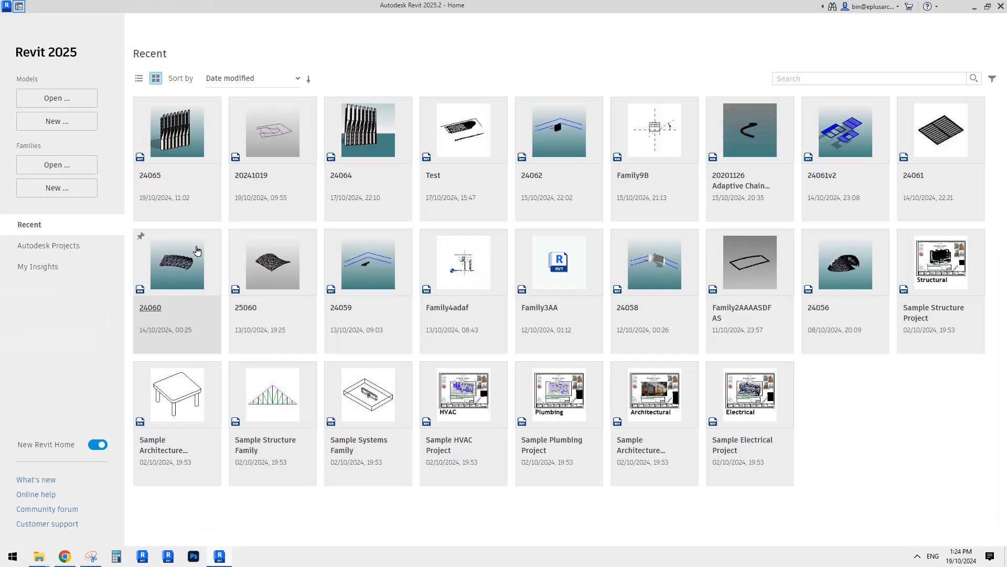
pyautogui.click(55, 188)
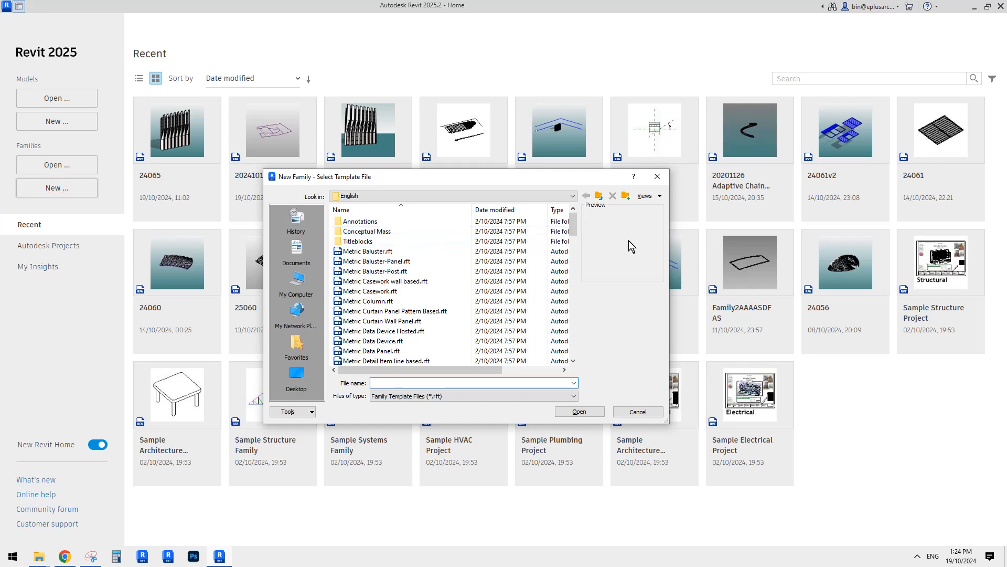
pyautogui.press('Escape')
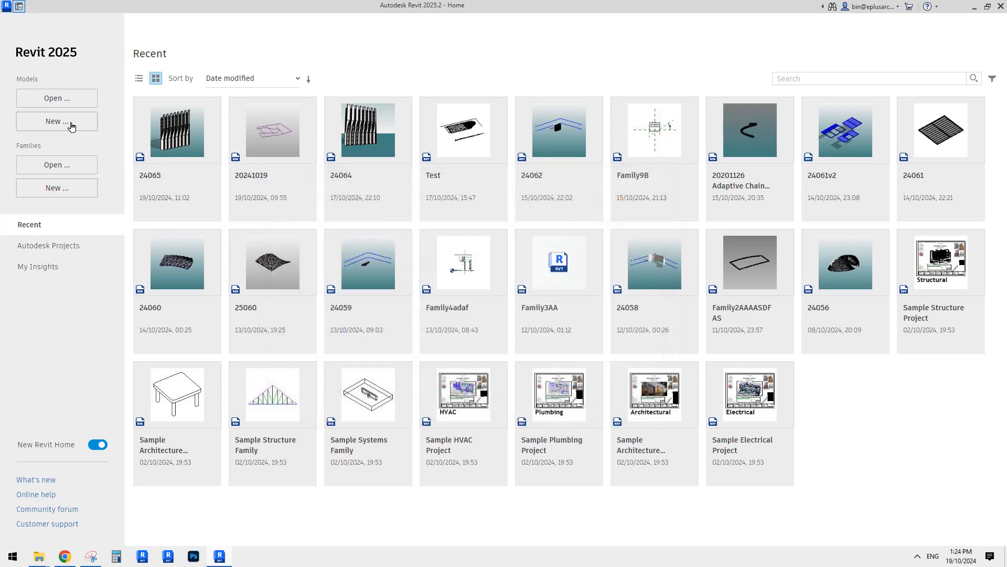
pyautogui.click(56, 121)
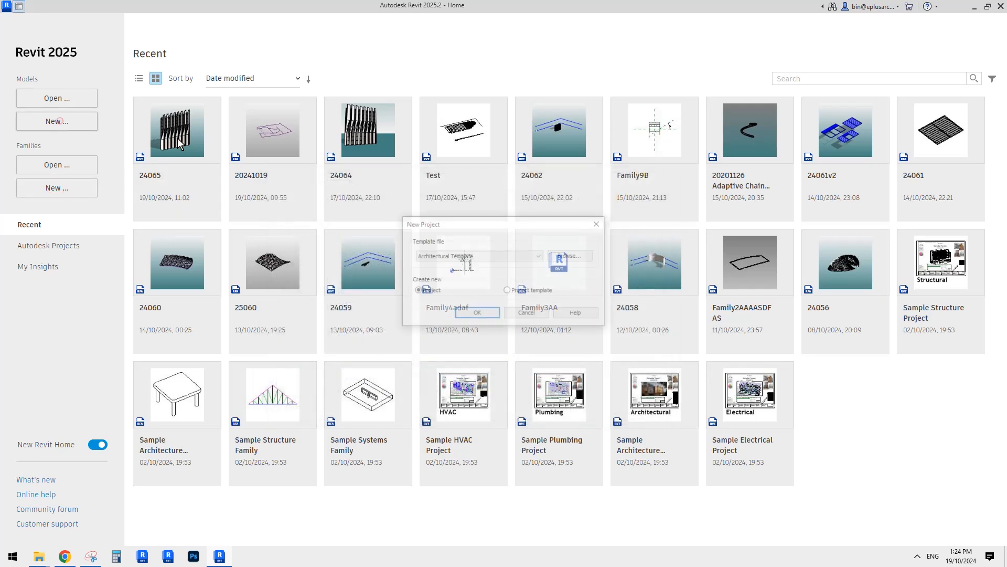
pyautogui.click(490, 257)
pyautogui.click(487, 272)
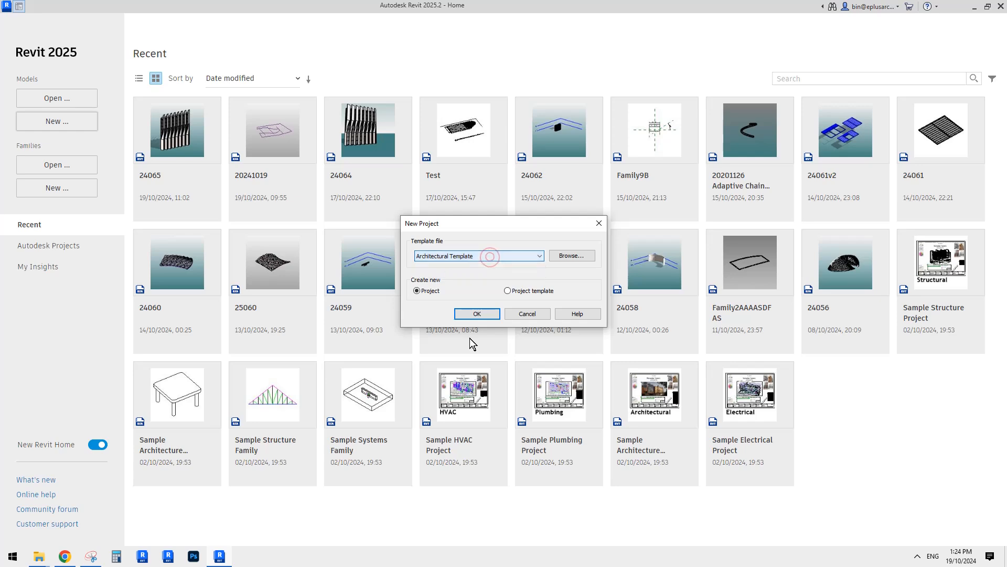
pyautogui.click(476, 313)
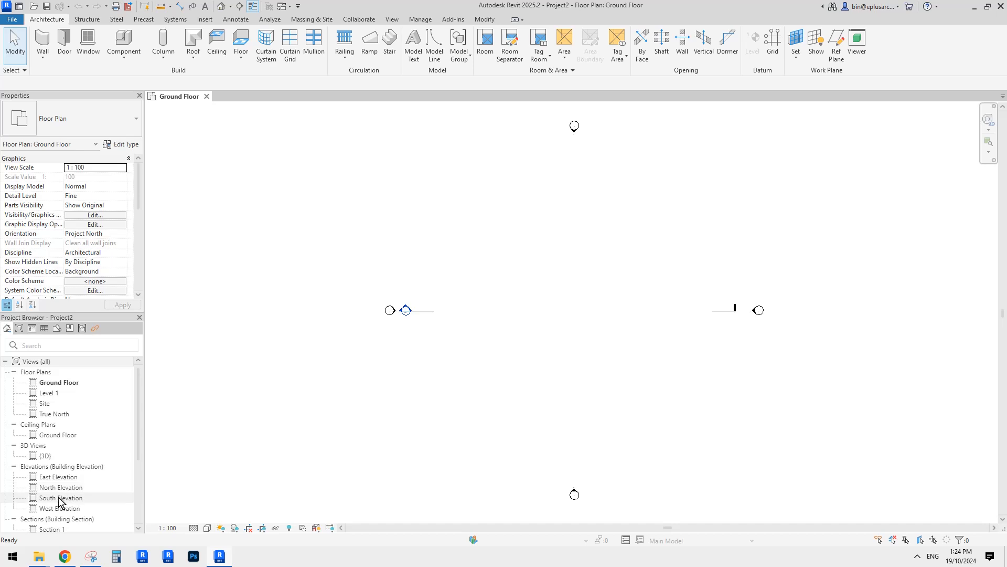
# Open the South Elevation view and examine the Ground Floor and Level 1 lines
pyautogui.doubleClick(62, 498)
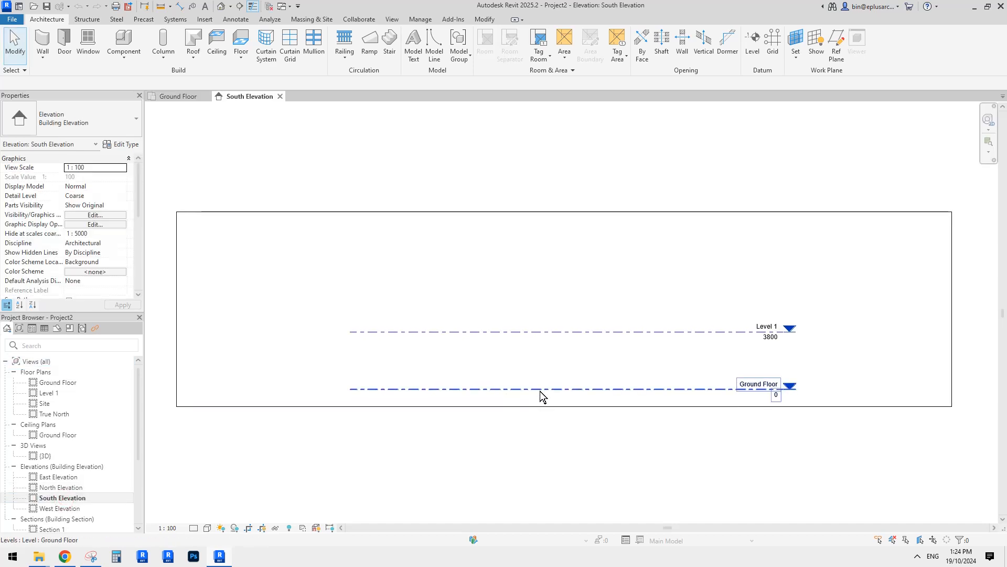
pyautogui.moveTo(548, 312); pyautogui.dragTo(473, 295, button='middle')
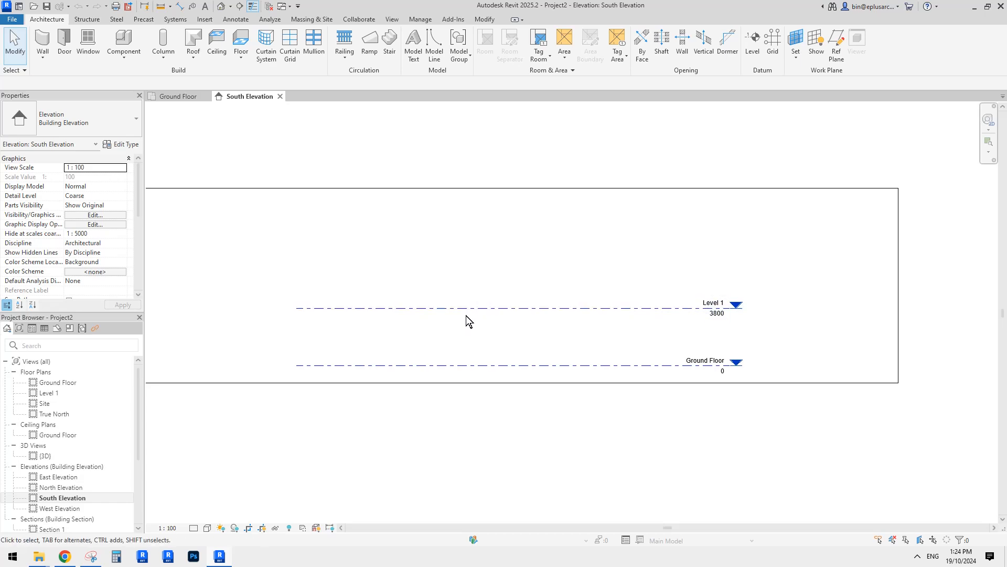
pyautogui.moveTo(530, 223); pyautogui.dragTo(528, 231, button='middle')
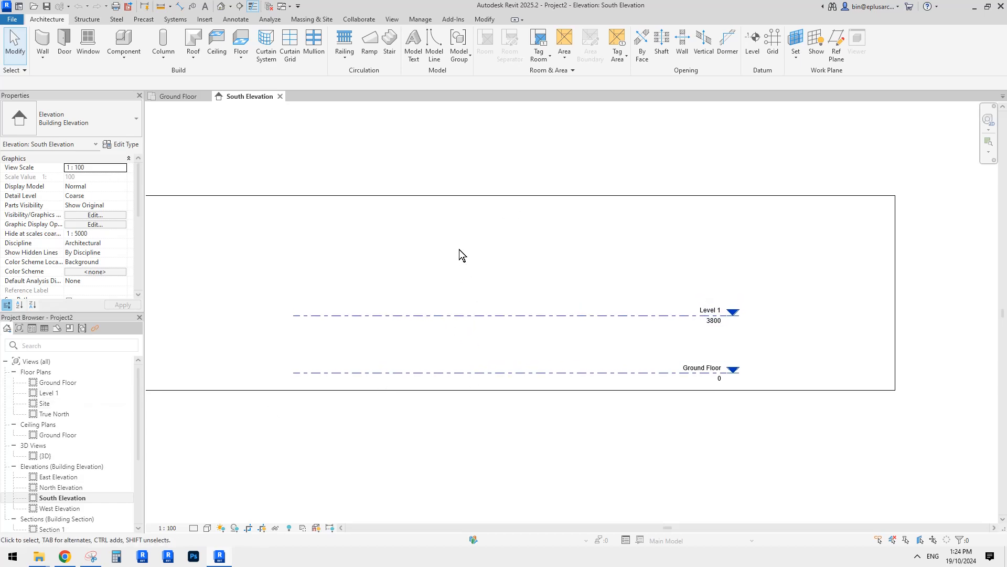
# In the Ground Floor plan, draw a horizontal and a vertical reference plane crossing each other between the elevation markers
pyautogui.doubleClick(55, 383)
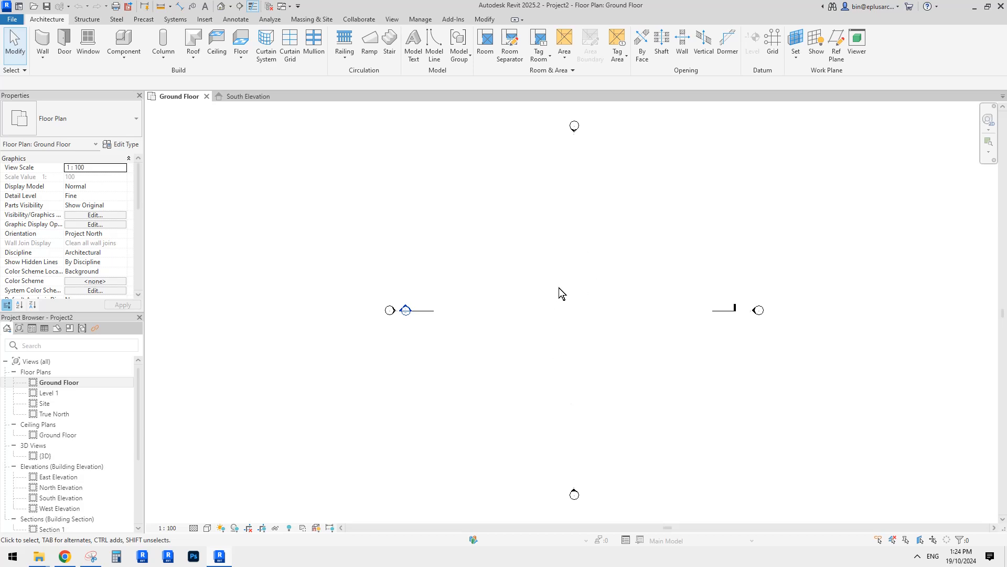
pyautogui.moveTo(558, 283); pyautogui.dragTo(549, 292, button='middle')
pyautogui.press('r')
pyautogui.press('p')
pyautogui.scroll(1, 556, 294)
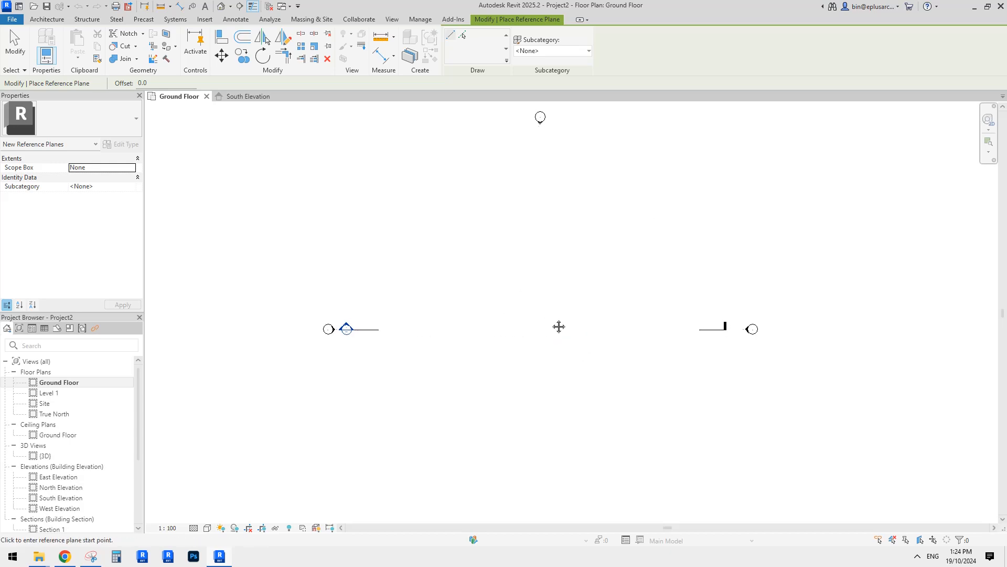
pyautogui.click(422, 303)
pyautogui.click(639, 303)
pyautogui.click(521, 194)
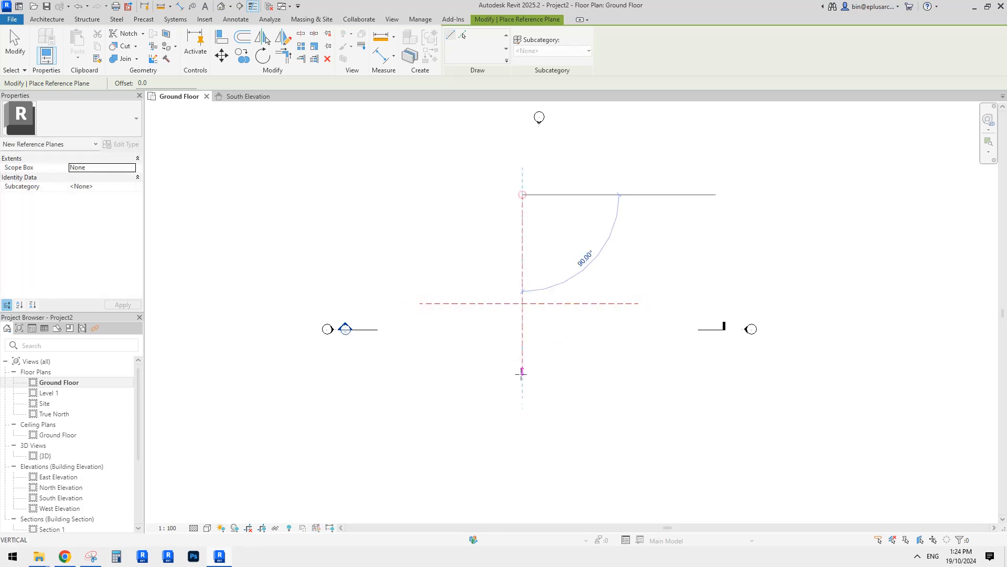
pyautogui.click(522, 399)
pyautogui.press('Escape')
pyautogui.press('Escape')
# Name the horizontal reference plane WE
pyautogui.click(621, 308)
pyautogui.scroll(2, 620, 310)
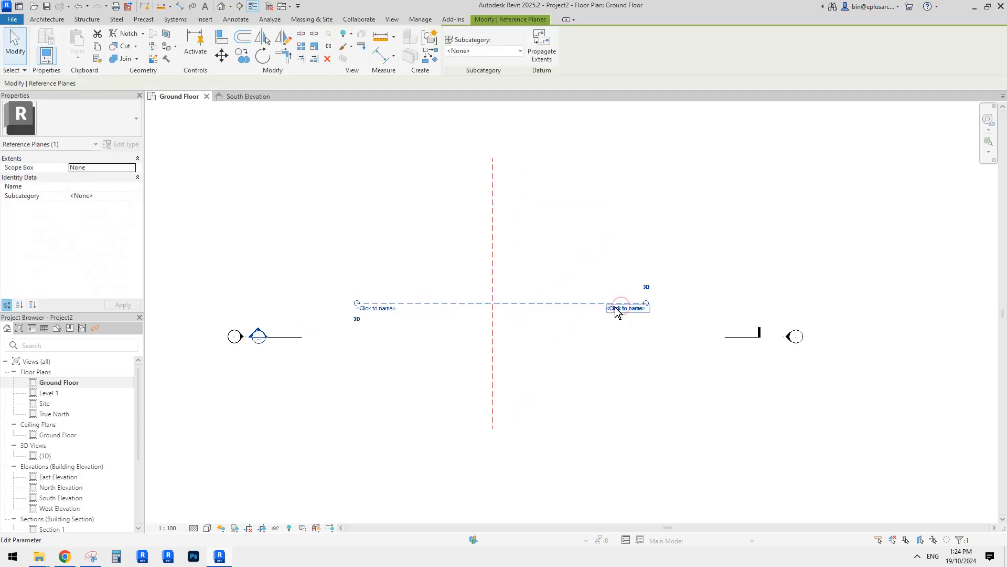
pyautogui.click(627, 309)
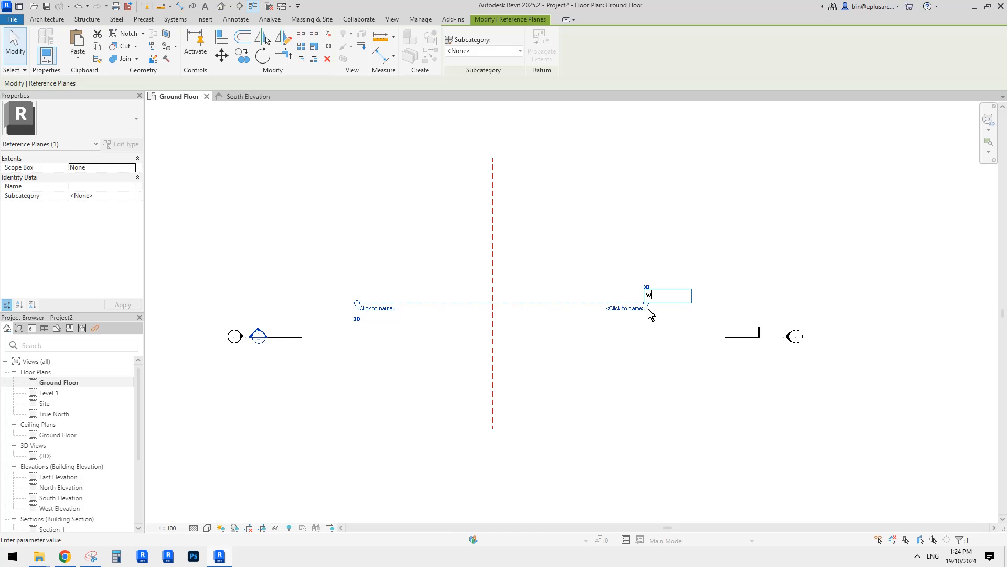
pyautogui.press('capslock')
pyautogui.write('WE')
pyautogui.click(690, 241)
# Name the vertical reference plane NS
pyautogui.click(493, 180)
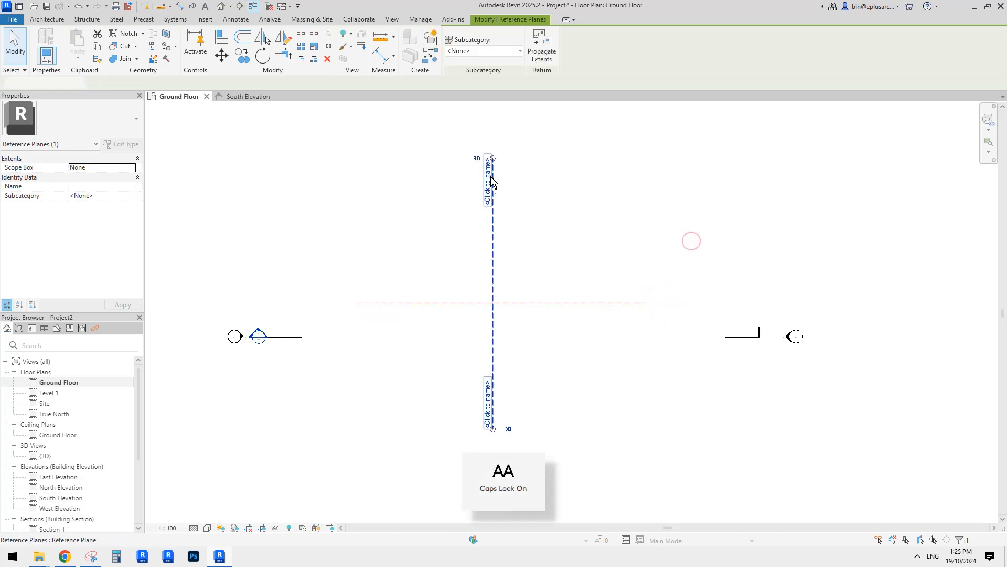
pyautogui.click(487, 181)
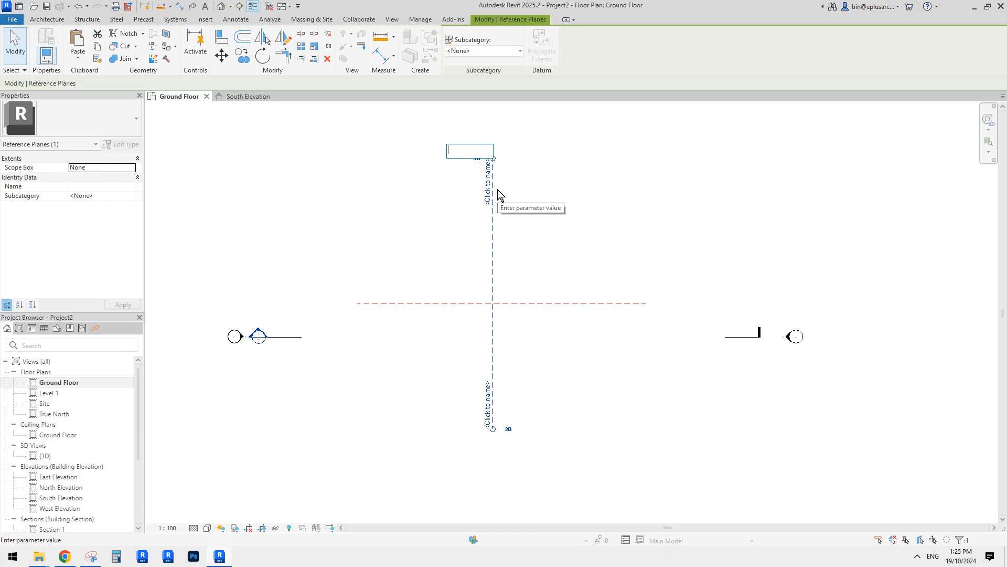
pyautogui.write('NS')
pyautogui.click(572, 179)
pyautogui.moveTo(587, 263); pyautogui.dragTo(591, 262, button='middle')
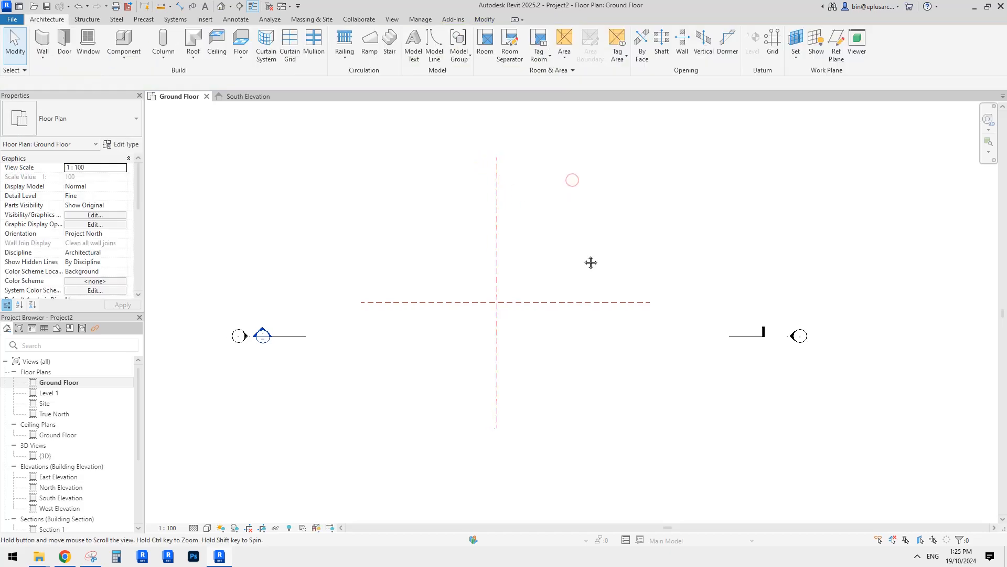
pyautogui.scroll(1, 491, 303)
pyautogui.scroll(1, 491, 303)
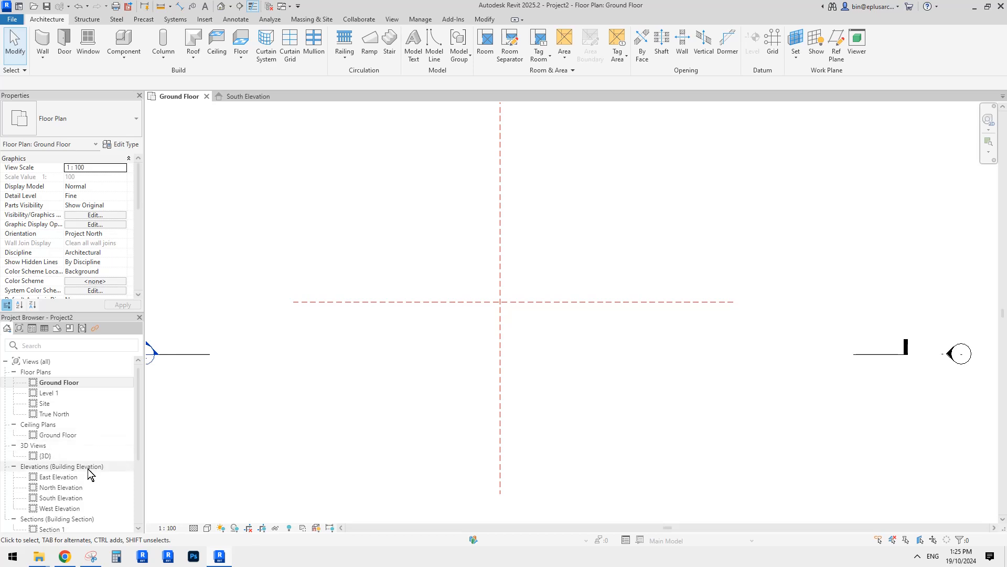
# In the South Elevation view, link the image Capture.JPG from the Desktop and place it over the level lines beside the vertical reference plane
pyautogui.doubleClick(60, 499)
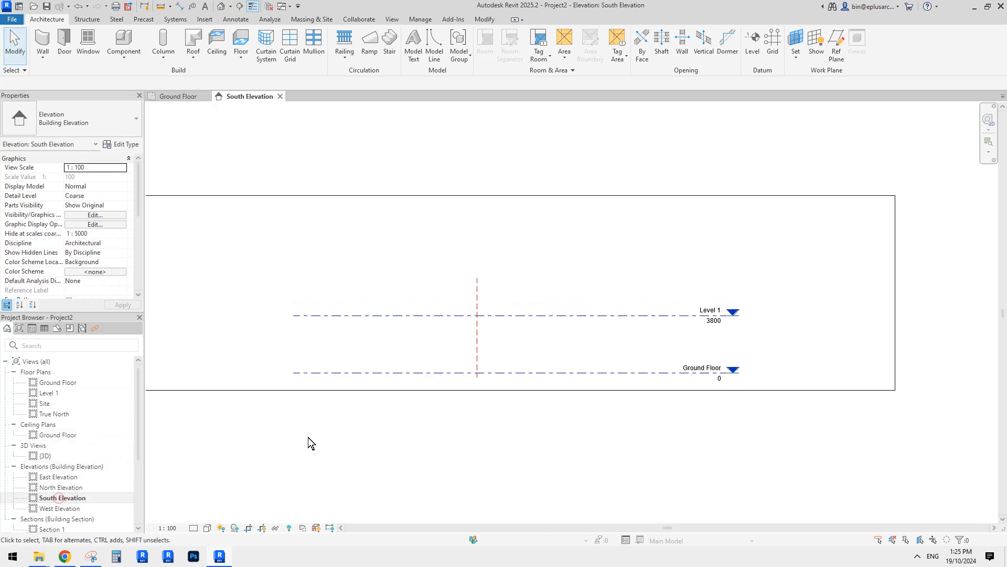
pyautogui.scroll(4, 514, 346)
pyautogui.scroll(-1, 520, 345)
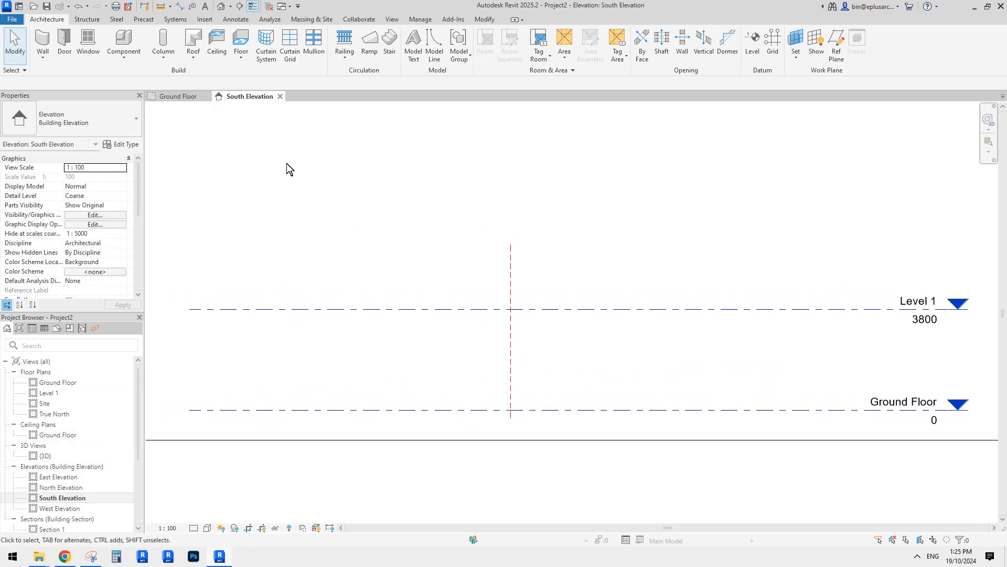
pyautogui.click(203, 20)
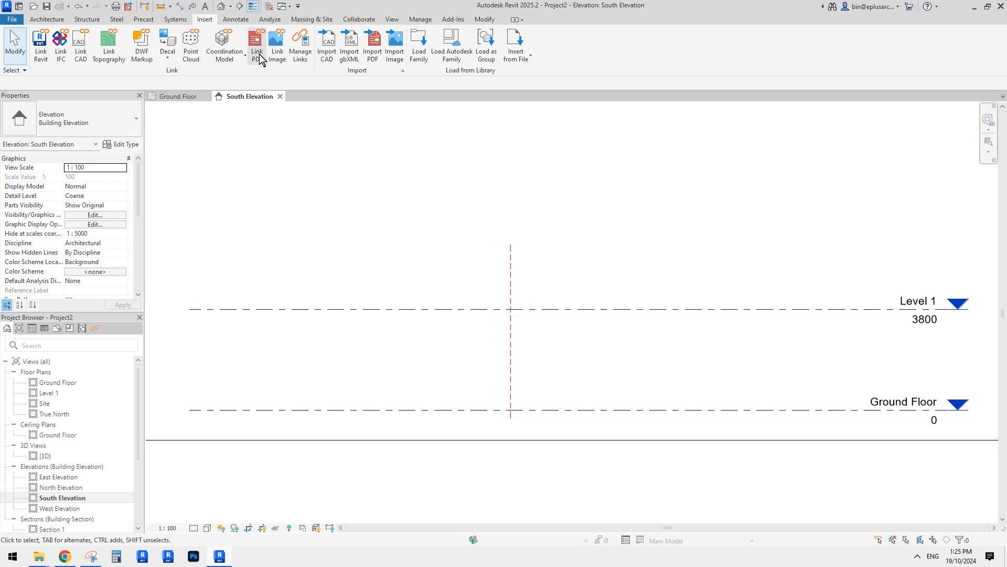
pyautogui.click(276, 50)
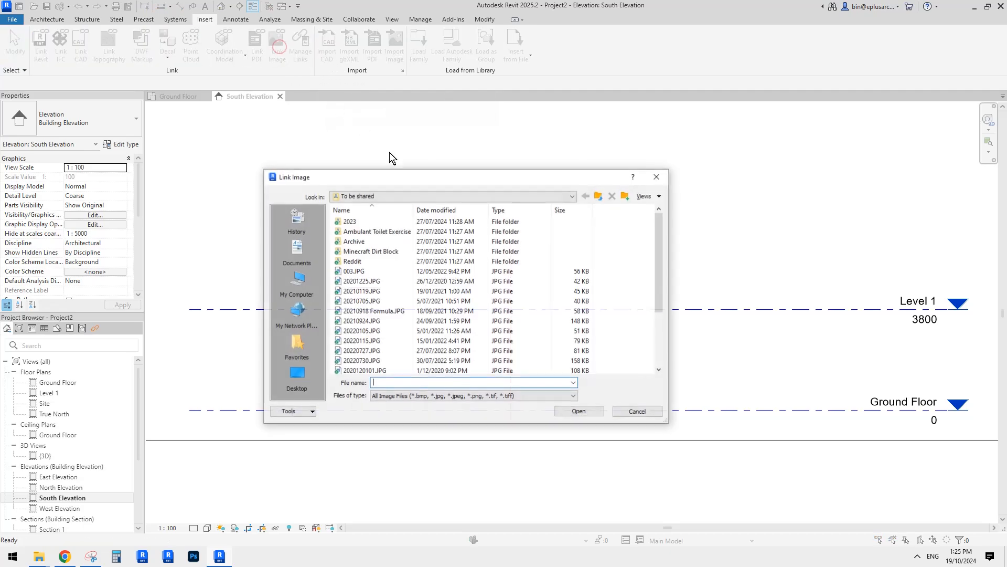
pyautogui.click(303, 378)
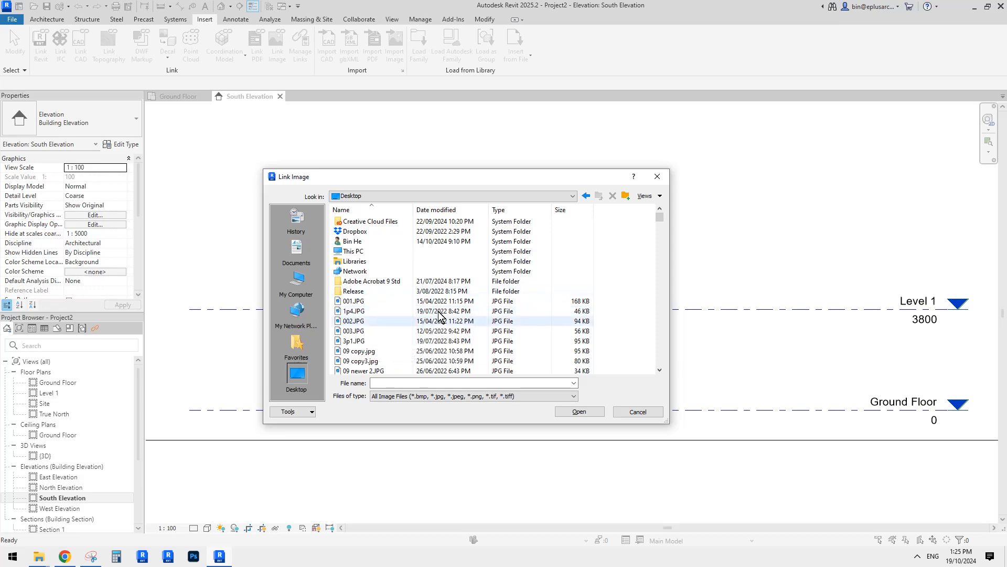
pyautogui.click(439, 383)
pyautogui.write('CApture.JPG')
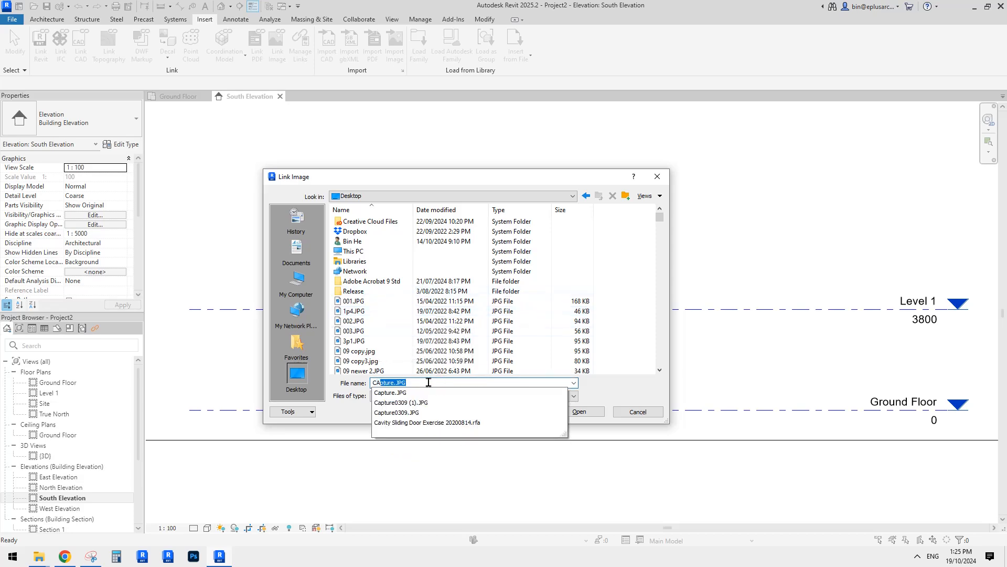
pyautogui.click(580, 412)
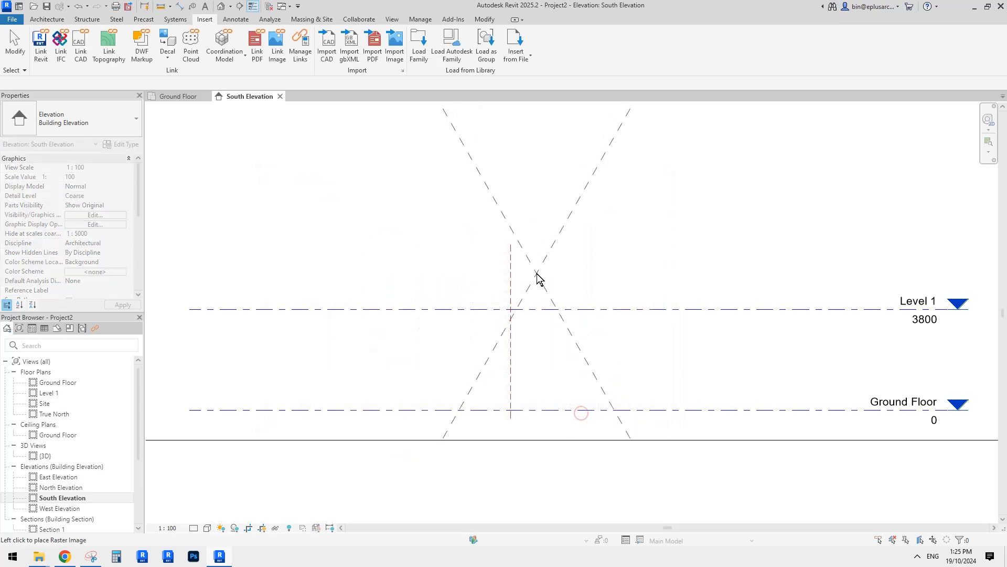
pyautogui.click(537, 276)
# Extend the South Elevation crop region upward and downward until it encloses the whole dome image
pyautogui.scroll(-3, 551, 279)
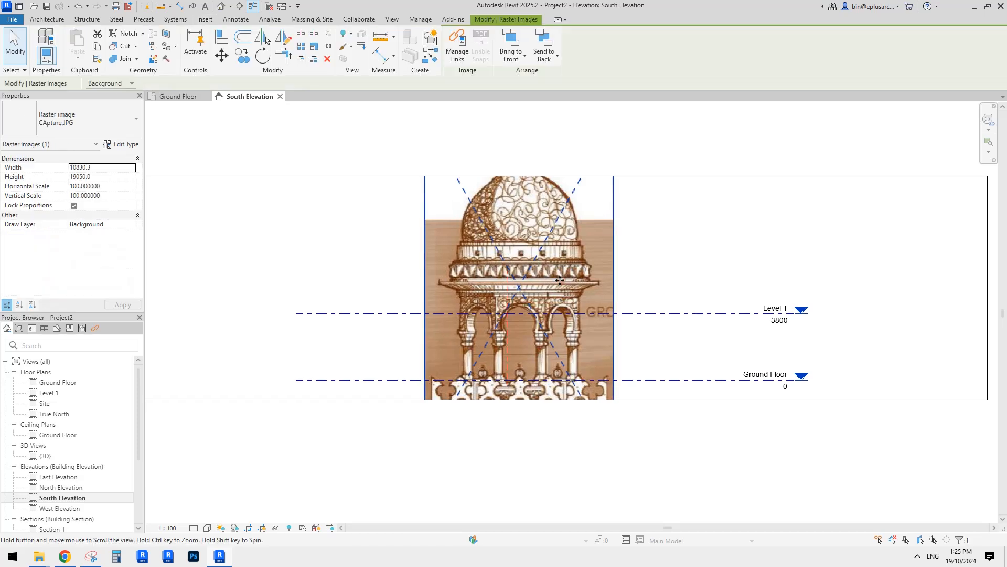
pyautogui.moveTo(560, 280); pyautogui.dragTo(562, 258, button='middle')
pyautogui.scroll(2, 545, 281)
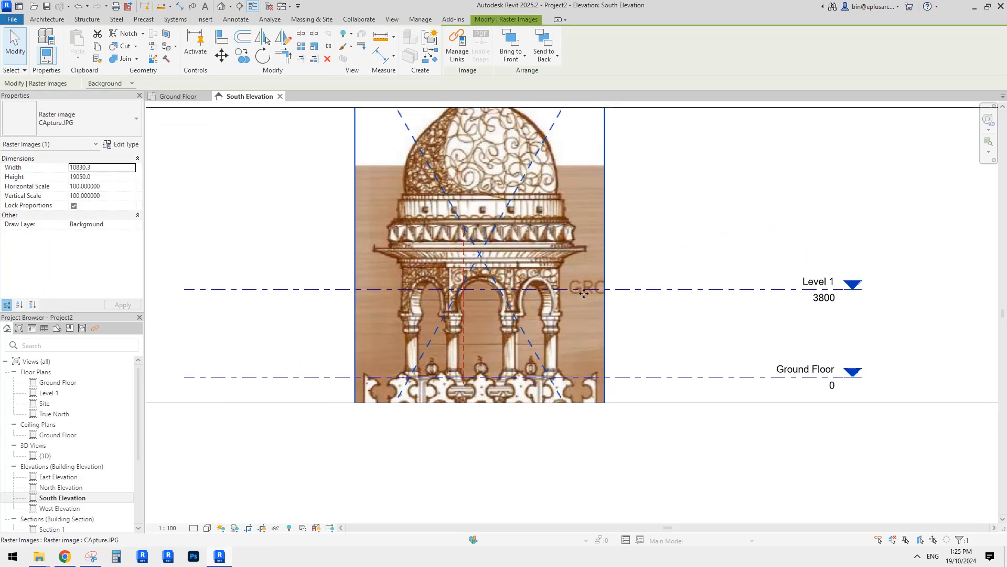
pyautogui.moveTo(657, 288); pyautogui.dragTo(640, 288, button='middle')
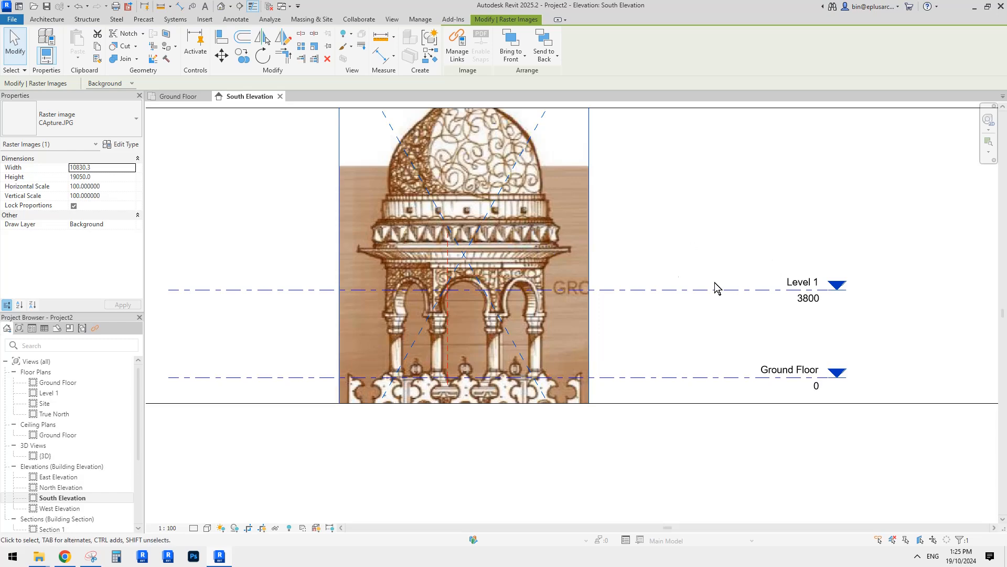
pyautogui.scroll(-1, 476, 218)
pyautogui.moveTo(477, 218); pyautogui.dragTo(483, 237, button='middle')
pyautogui.scroll(1, 482, 260)
pyautogui.scroll(-1, 542, 245)
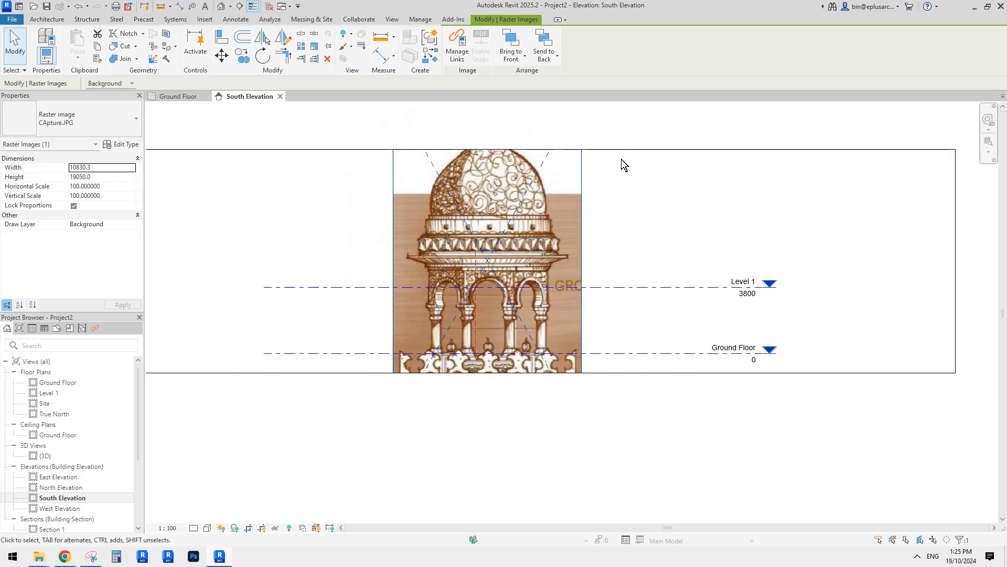
pyautogui.click(619, 151)
pyautogui.scroll(-2, 619, 151)
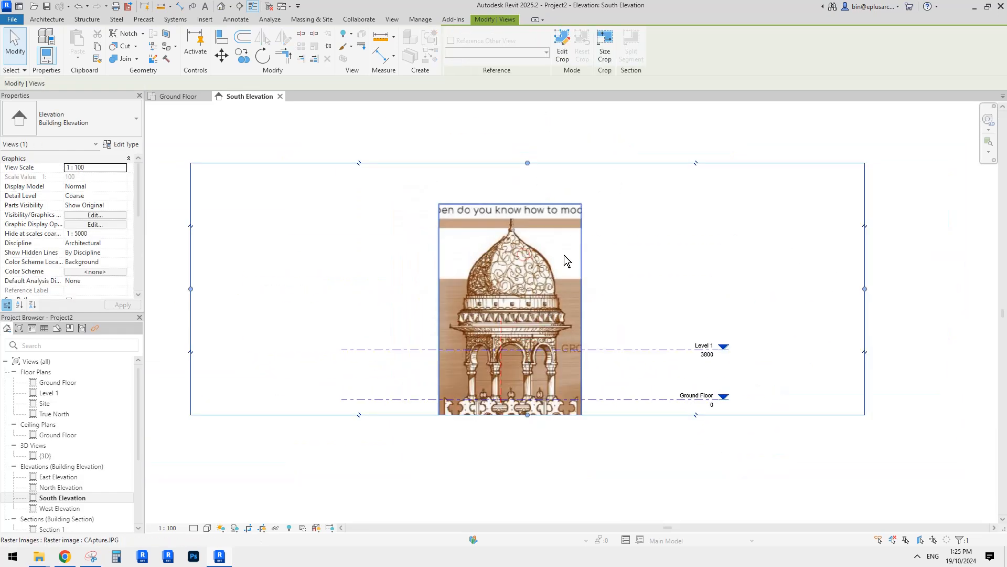
pyautogui.scroll(2, 530, 414)
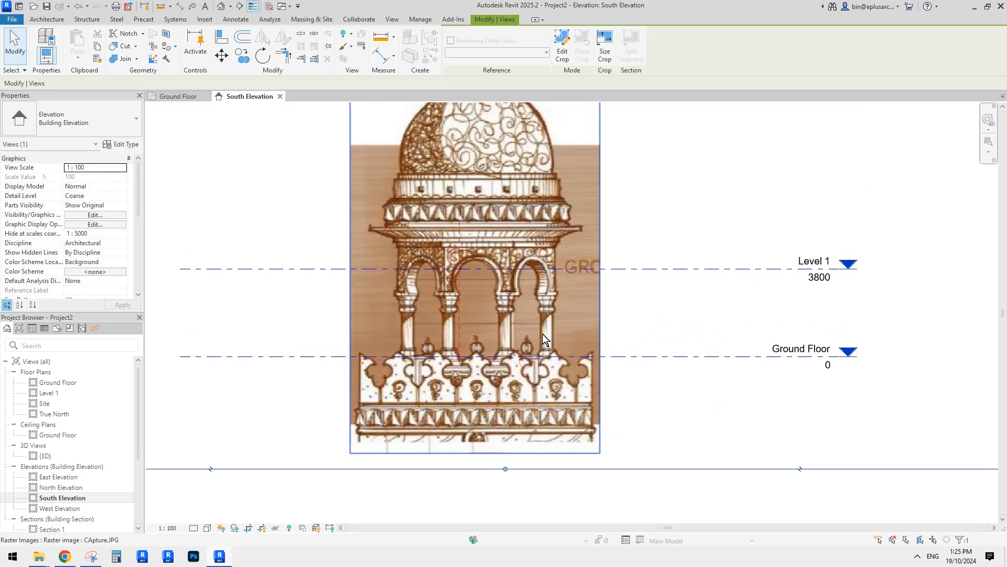
# Move the dome image so the balustrade base sits on the Ground Floor level and its middle arch is centred on the vertical reference plane
pyautogui.moveTo(543, 334); pyautogui.dragTo(544, 301)
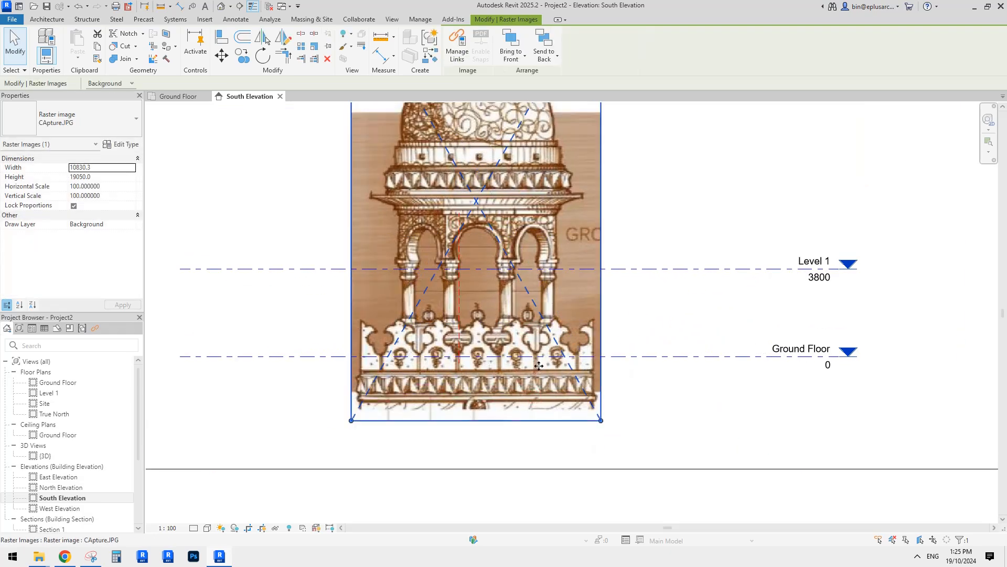
pyautogui.moveTo(539, 365); pyautogui.dragTo(542, 354)
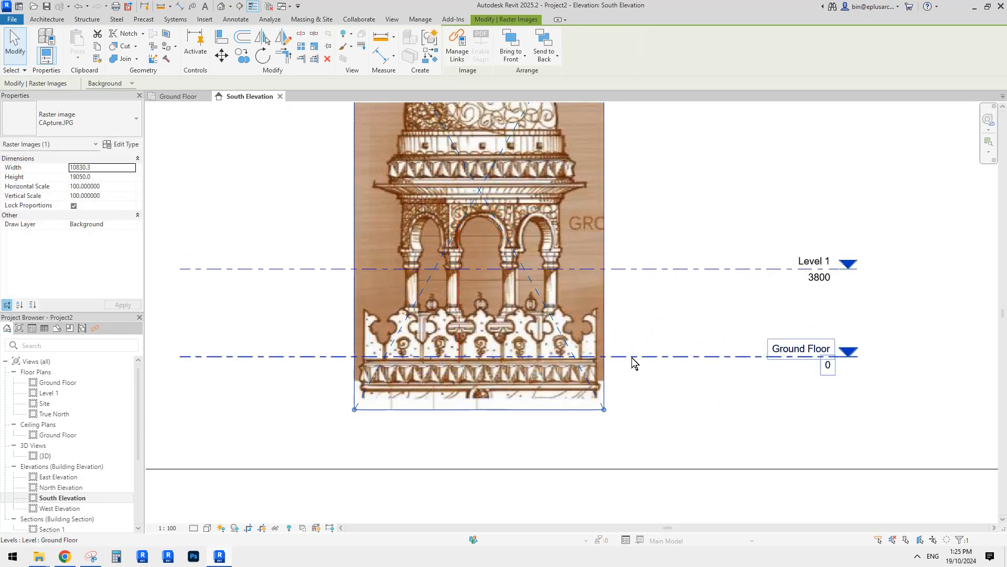
pyautogui.press('Up')
pyautogui.press('Left')
pyautogui.hotkey('shift', 'Left')
pyautogui.hotkey('shift', 'Left')
pyautogui.hotkey('shift', 'Right')
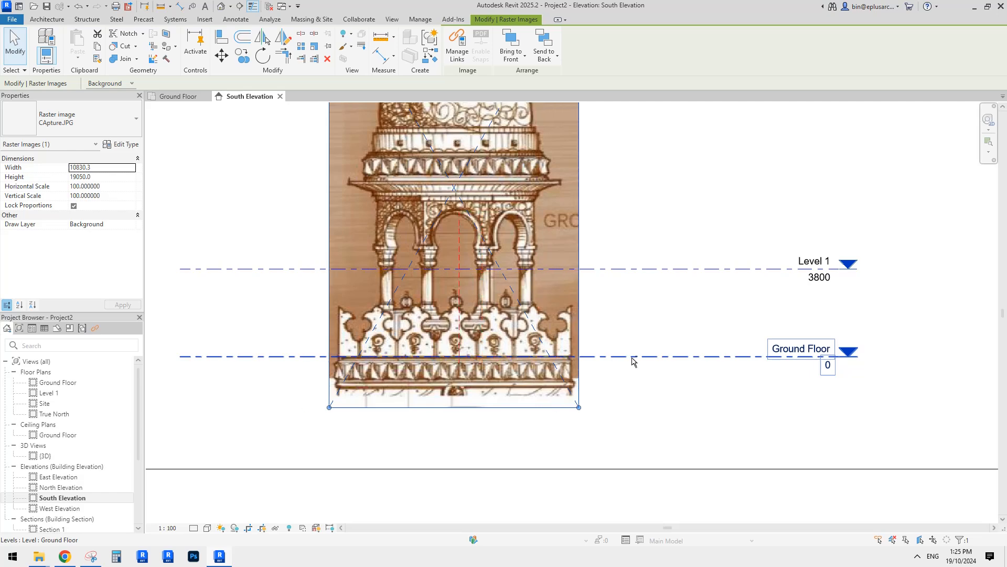
# Nudge the dome image to the right until its middle arch is centred on the NS reference plane
pyautogui.press('Right')
pyautogui.press('Right')
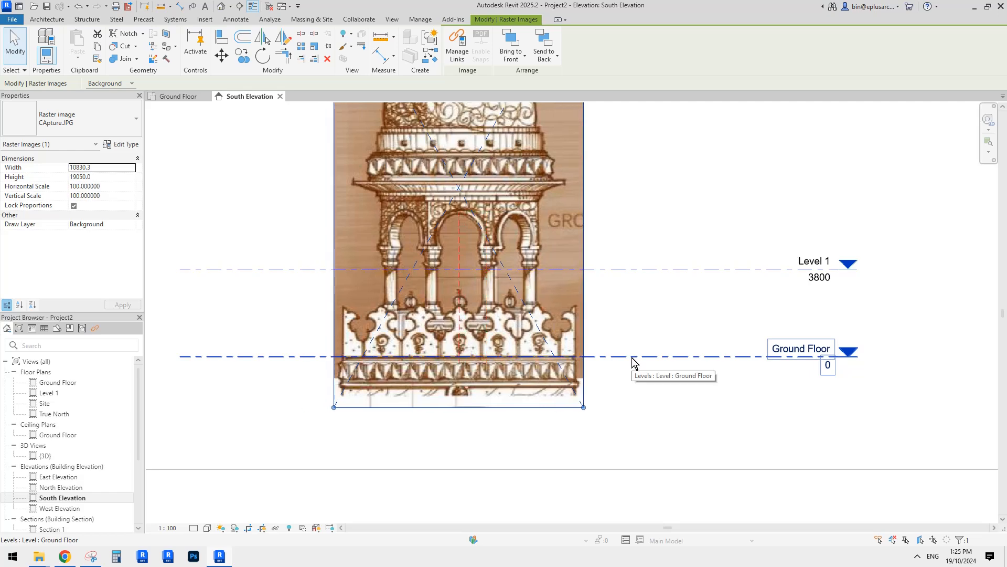
pyautogui.press('Escape')
# Extend the upper end of the NS reference plane upward past the finial of the dome
pyautogui.click(458, 253)
pyautogui.scroll(-2, 459, 254)
pyautogui.moveTo(460, 254); pyautogui.dragTo(461, 325, button='middle')
pyautogui.moveTo(462, 294); pyautogui.dragTo(481, 155)
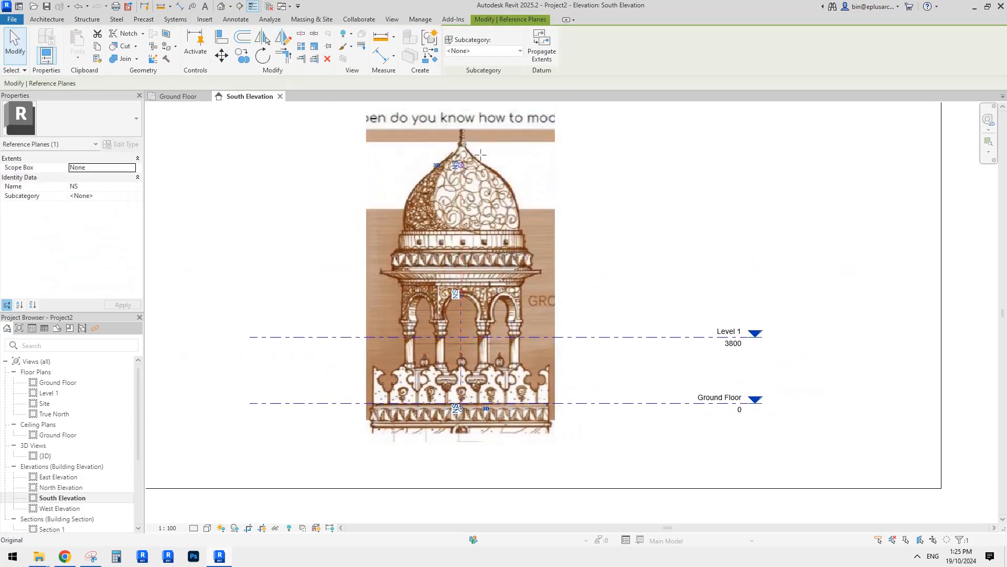
pyautogui.click(506, 228)
pyautogui.scroll(3, 480, 253)
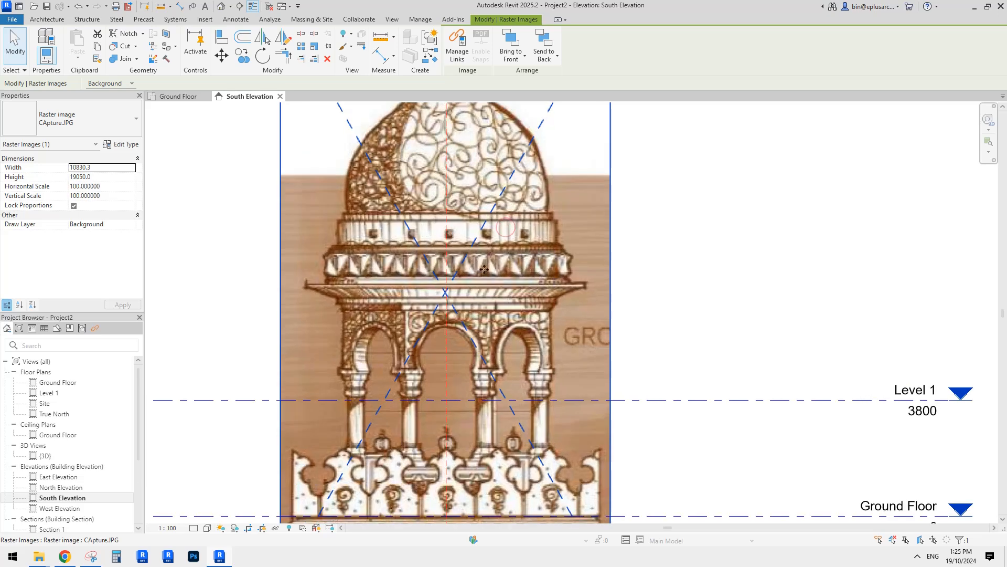
pyautogui.moveTo(500, 214); pyautogui.dragTo(547, 268, button='middle')
pyautogui.scroll(-2, 475, 250)
pyautogui.scroll(-1, 541, 265)
pyautogui.press('Escape')
pyautogui.scroll(1, 535, 275)
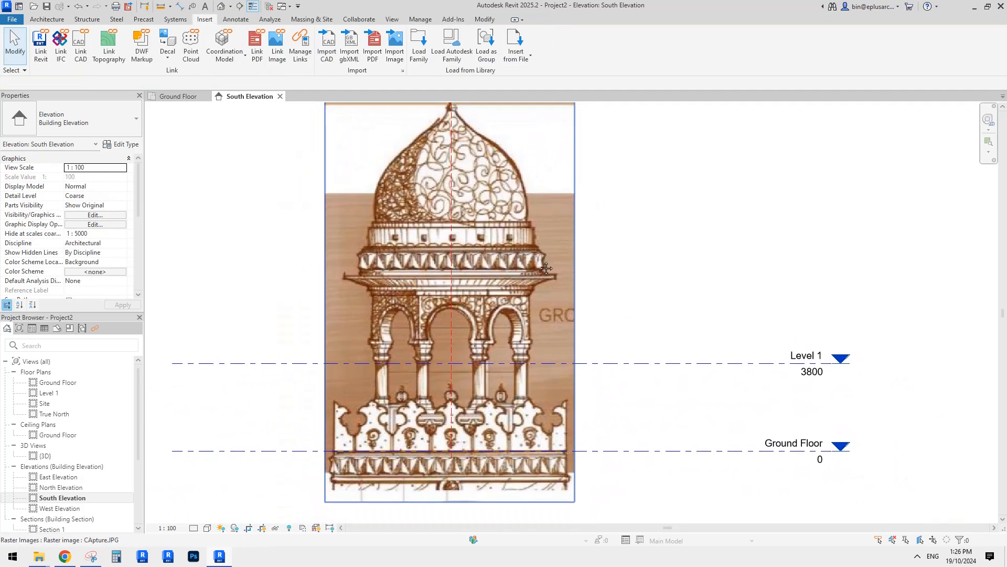
pyautogui.click(449, 303)
pyautogui.press('Escape')
pyautogui.moveTo(639, 236); pyautogui.dragTo(630, 258, button='middle')
# Create an in-place model in the Generic Models category with the name Generic Models 1
pyautogui.click(47, 19)
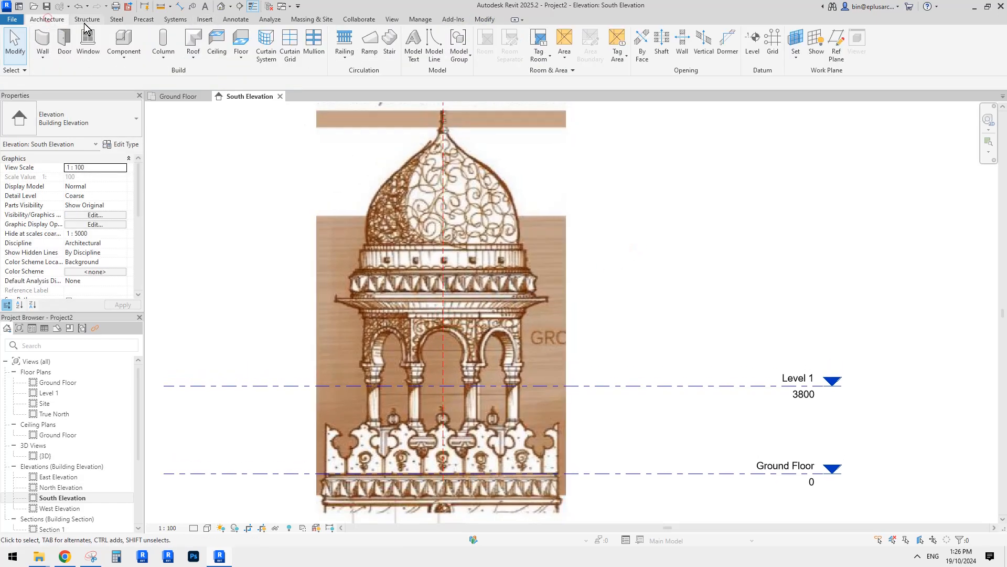
pyautogui.click(131, 58)
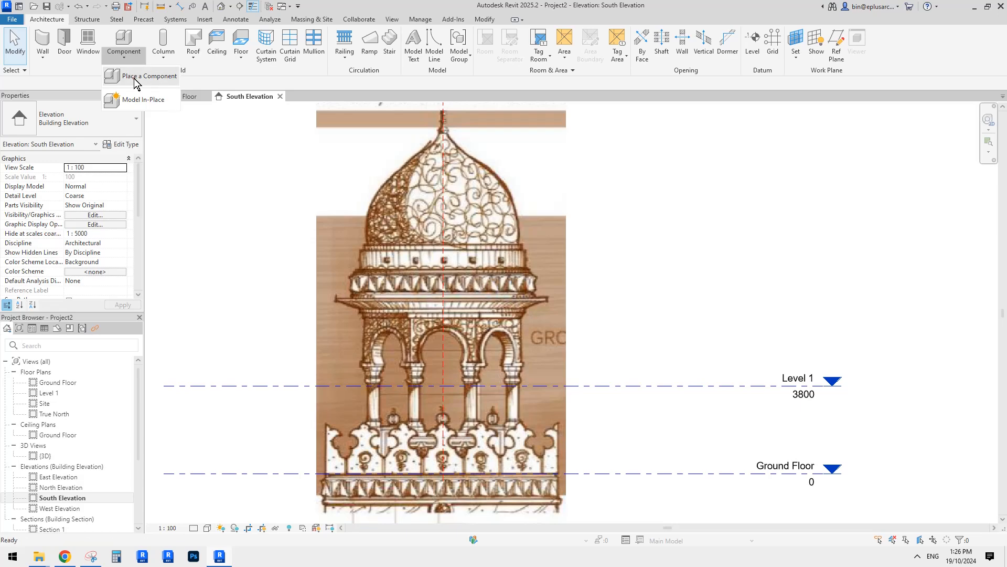
pyautogui.click(134, 78)
pyautogui.press('Escape')
pyautogui.click(126, 57)
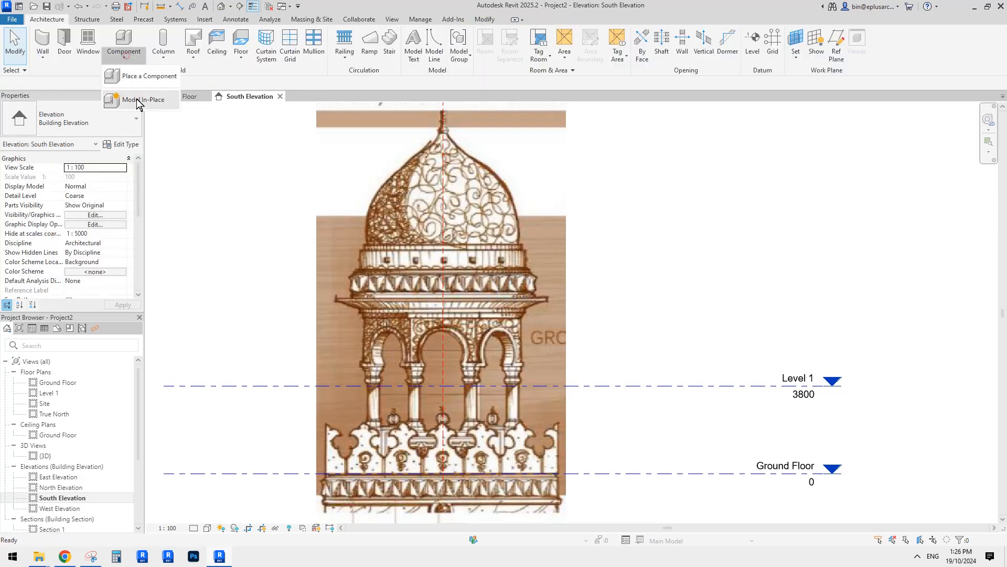
pyautogui.click(138, 101)
pyautogui.scroll(-3, 563, 268)
pyautogui.click(578, 291)
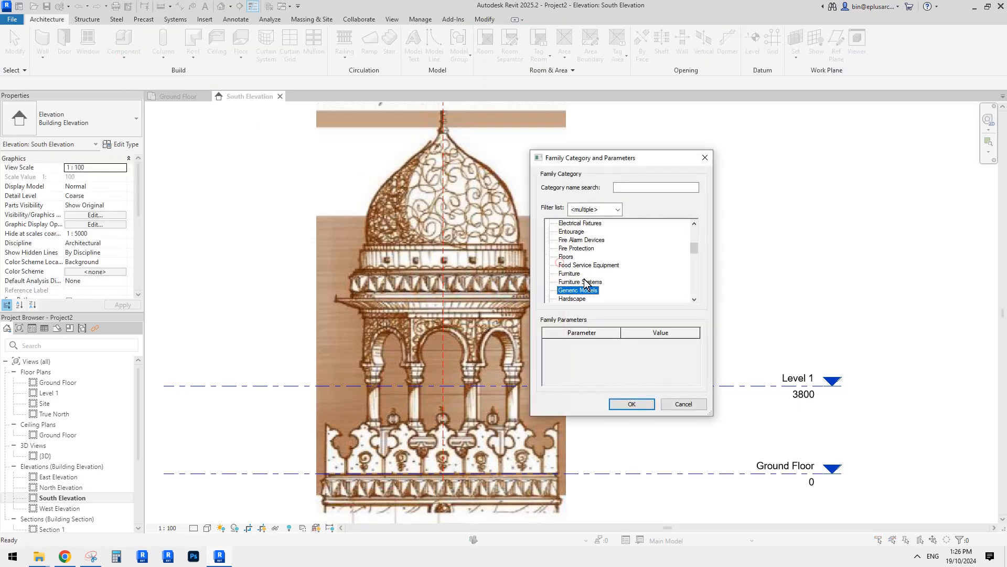
pyautogui.click(632, 404)
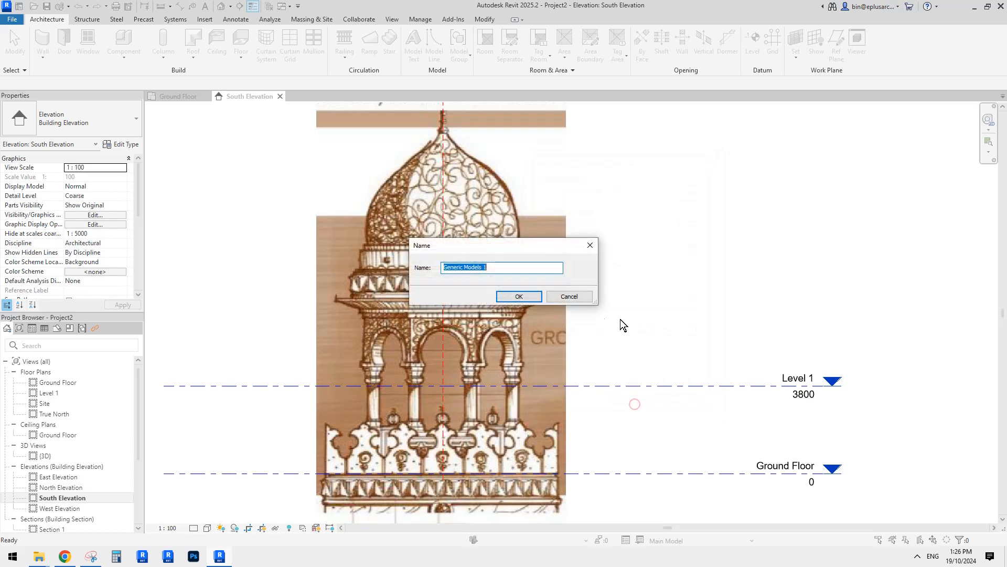
pyautogui.click(518, 294)
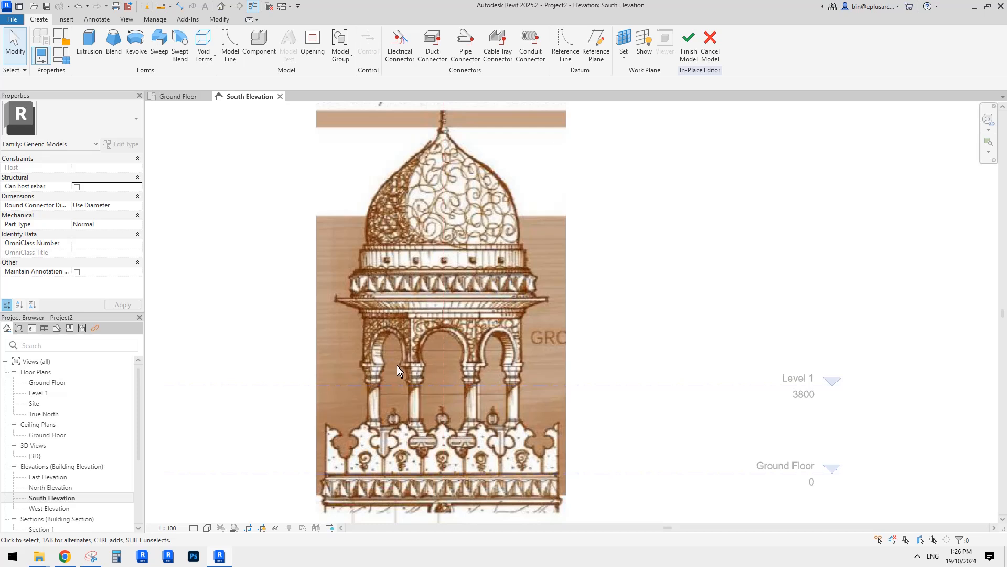
# Set the work plane to Reference Plane : WE
pyautogui.click(623, 41)
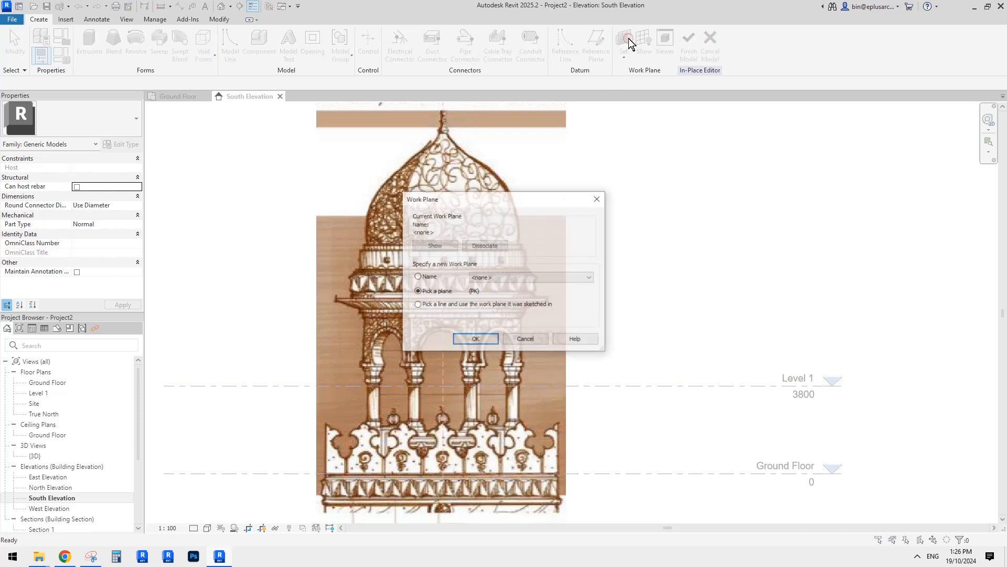
pyautogui.click(563, 277)
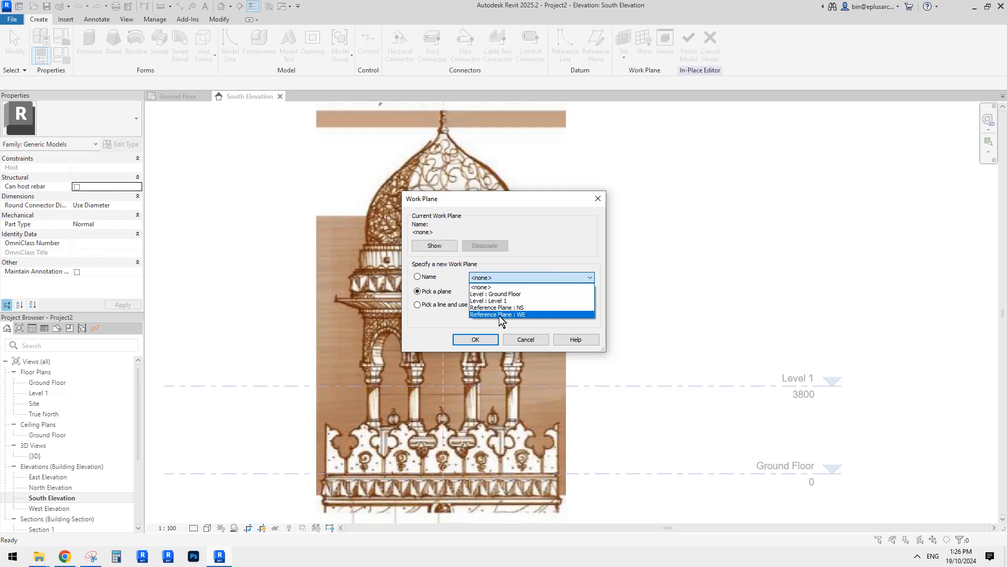
pyautogui.click(527, 277)
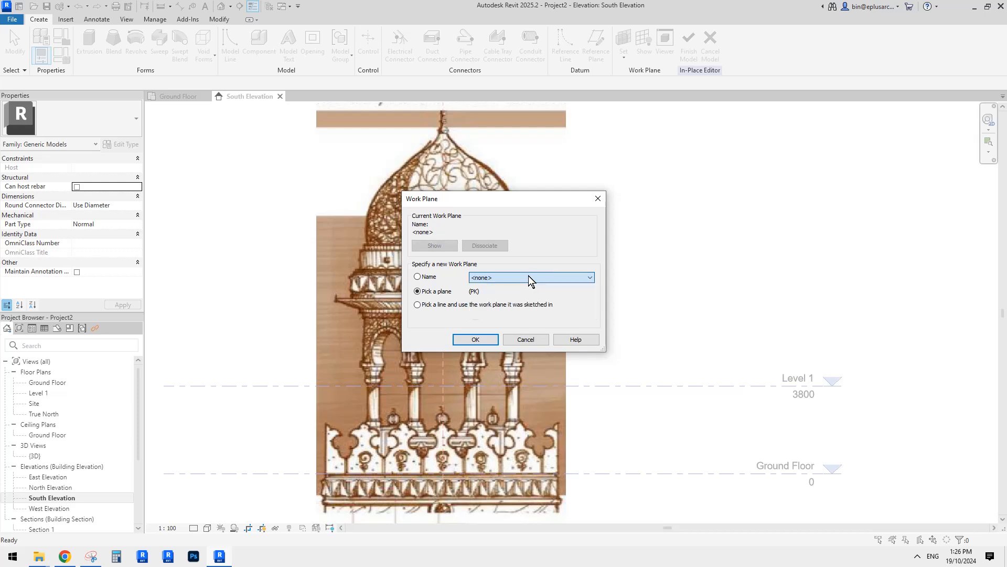
pyautogui.click(528, 277)
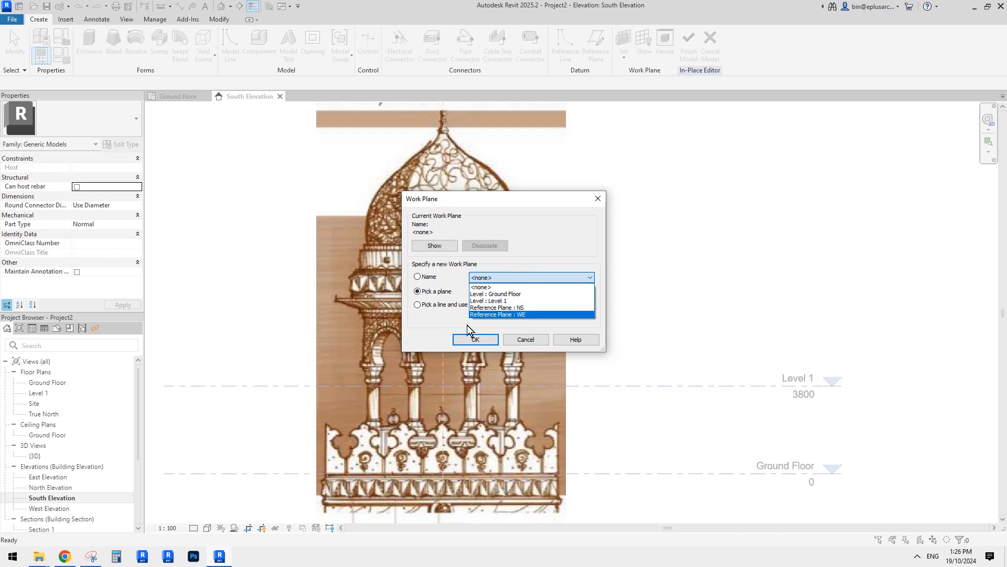
pyautogui.click(519, 313)
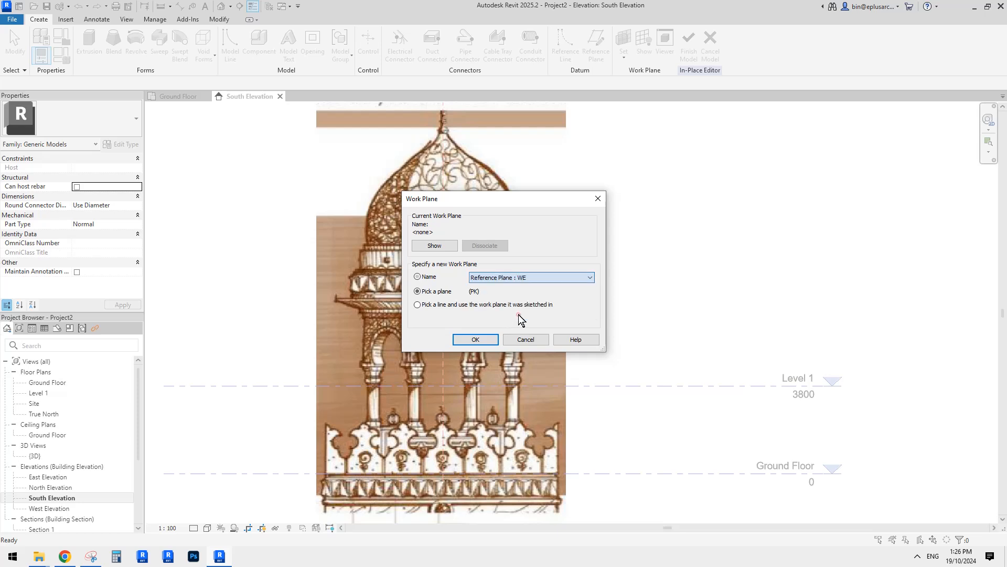
pyautogui.click(476, 339)
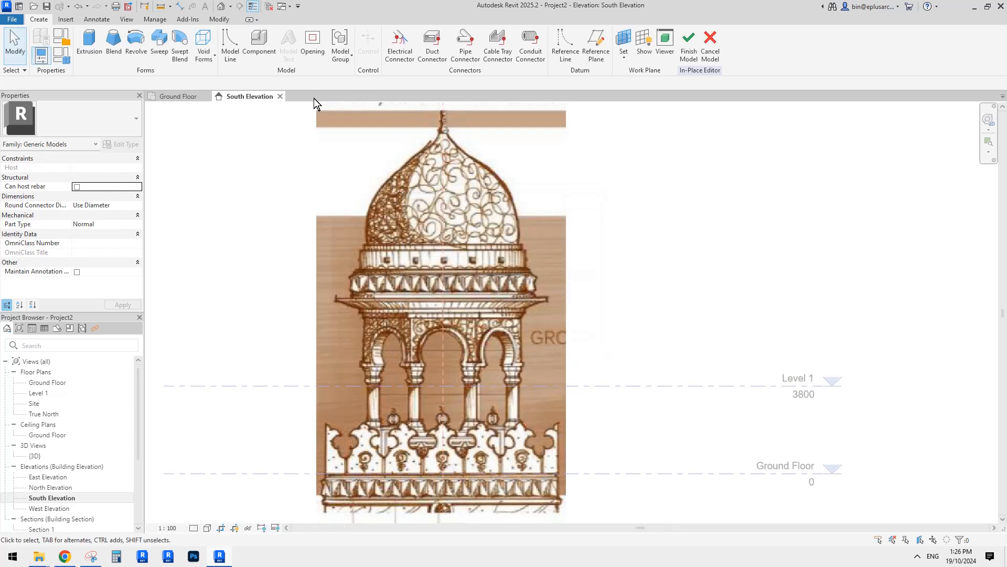
# Start a Revolve and draw its vertical axis line on the NS plane, from the zigzag band down into the middle arch
pyautogui.click(138, 47)
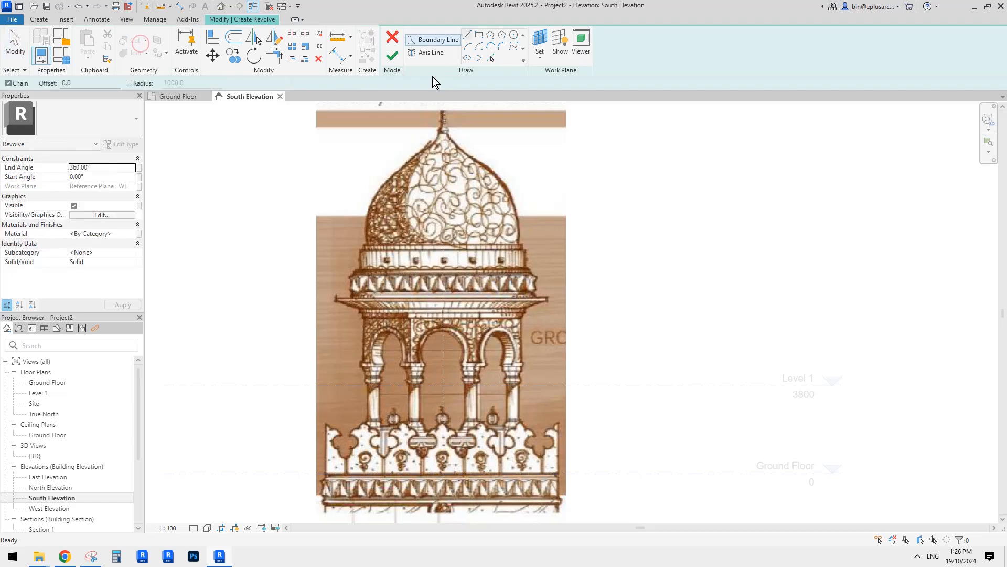
pyautogui.click(429, 52)
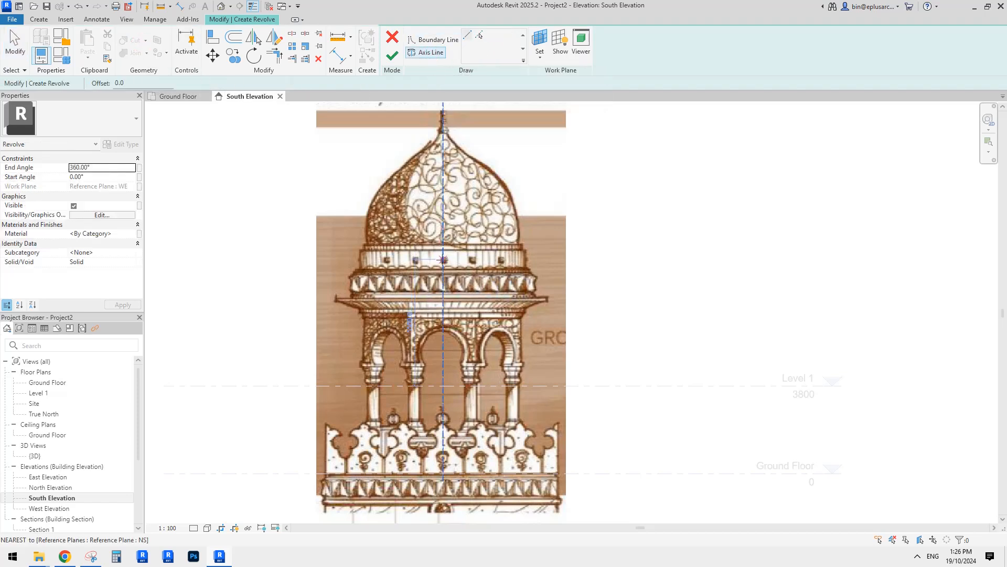
pyautogui.click(443, 284)
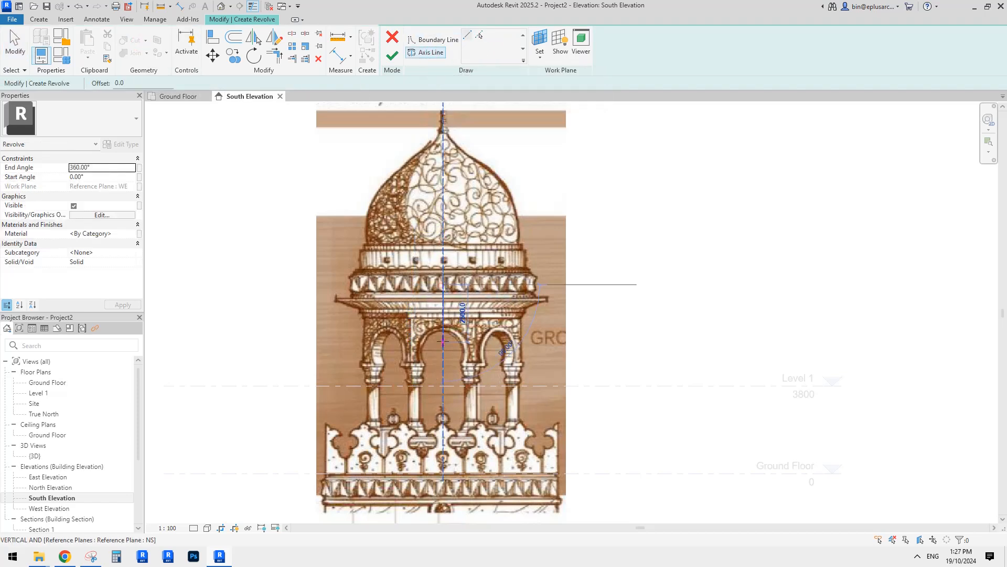
pyautogui.click(443, 342)
pyautogui.press('Escape')
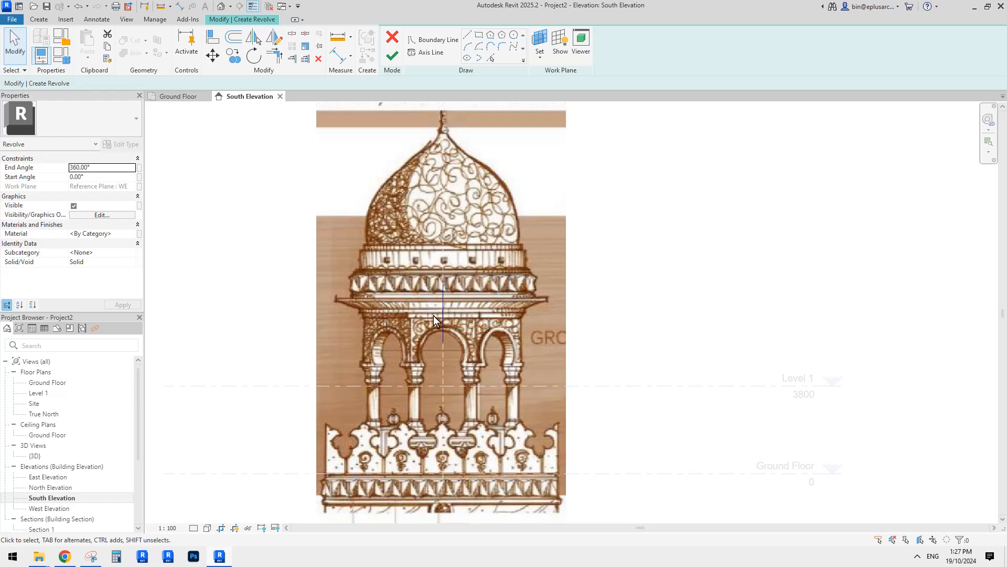
pyautogui.moveTo(462, 272); pyautogui.dragTo(457, 287, button='middle')
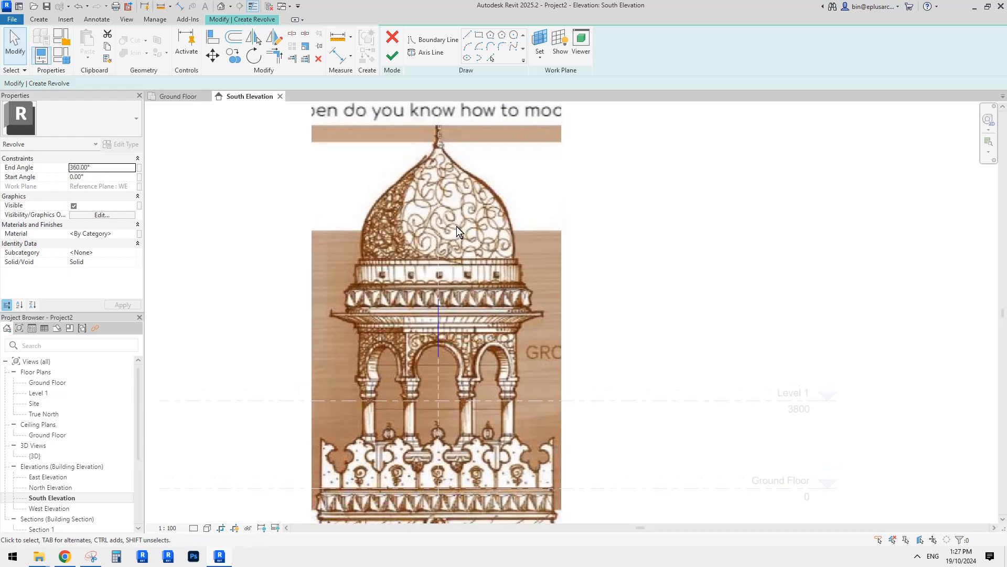
pyautogui.click(426, 41)
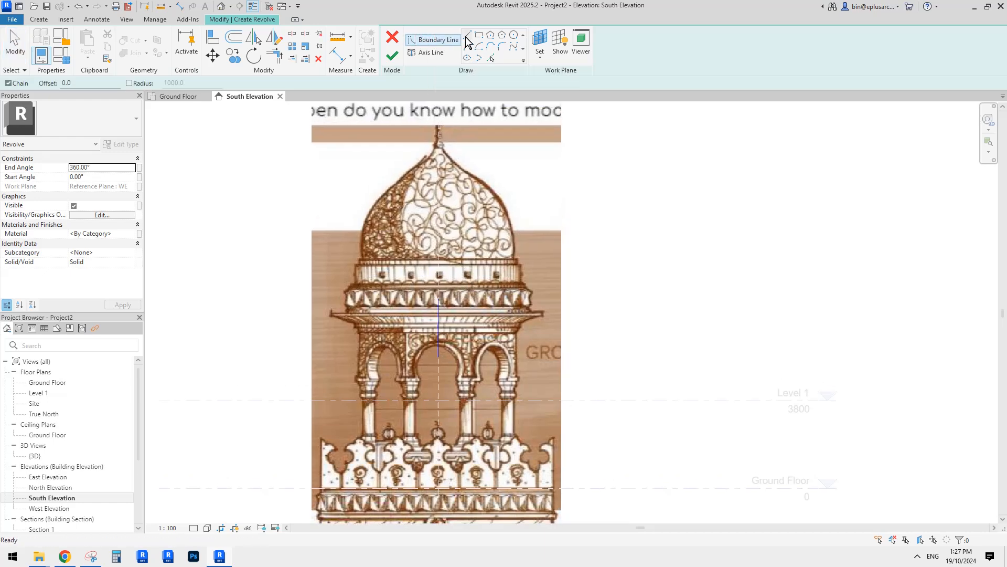
pyautogui.moveTo(468, 106); pyautogui.dragTo(476, 143, button='middle')
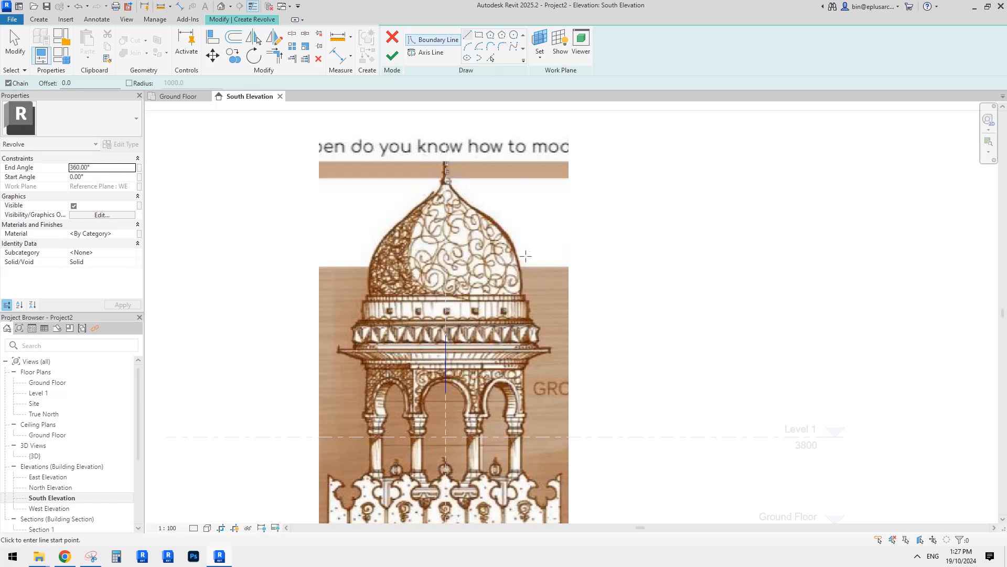
pyautogui.moveTo(526, 256)
pyautogui.mouseDown(button='middle')
pyautogui.moveTo(528, 231)
pyautogui.moveTo(530, 260)
pyautogui.mouseUp(button='middle')
pyautogui.scroll(6, 497, 187)
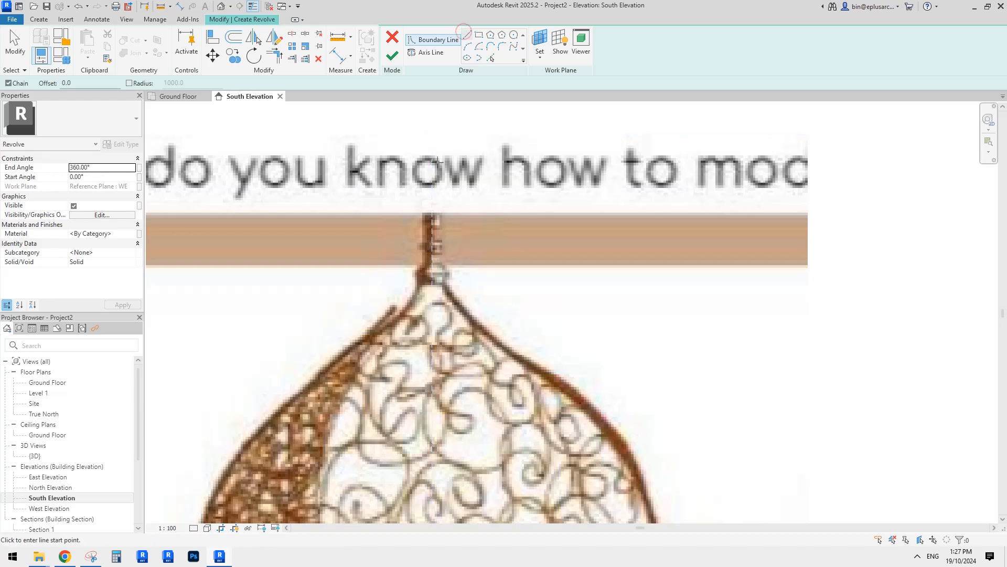
pyautogui.scroll(3, 437, 160)
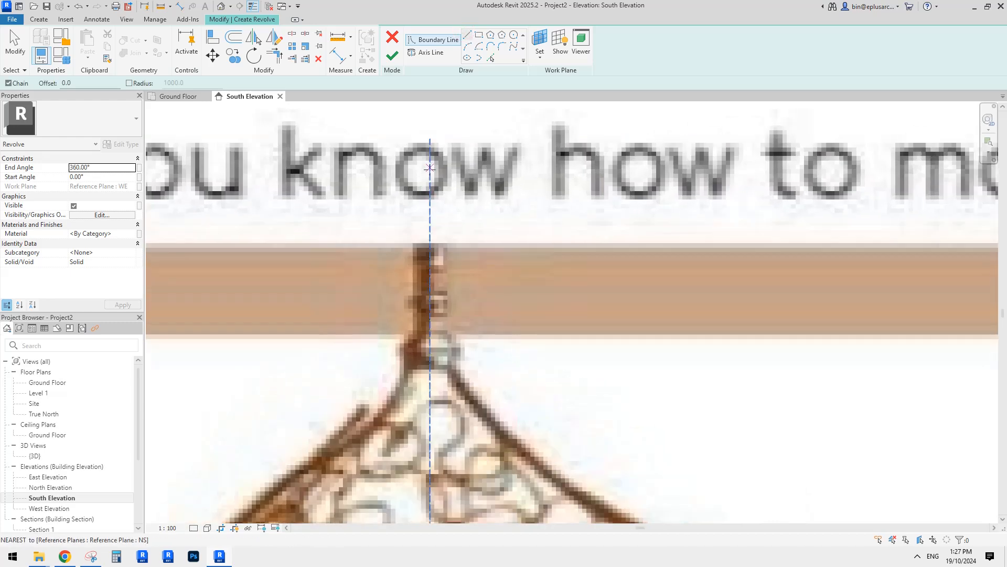
pyautogui.scroll(1, 430, 193)
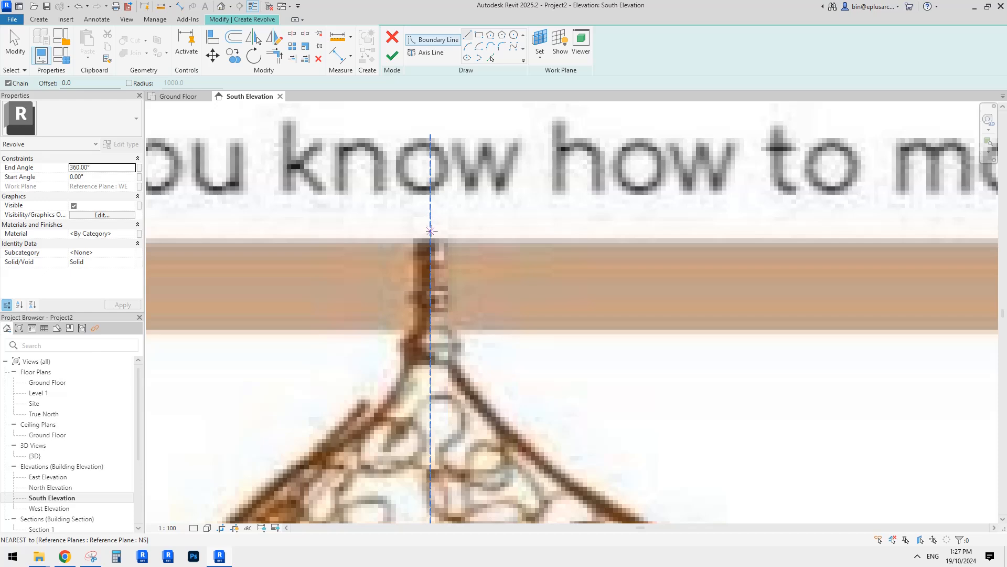
pyautogui.click(430, 211)
pyautogui.scroll(-4, 433, 281)
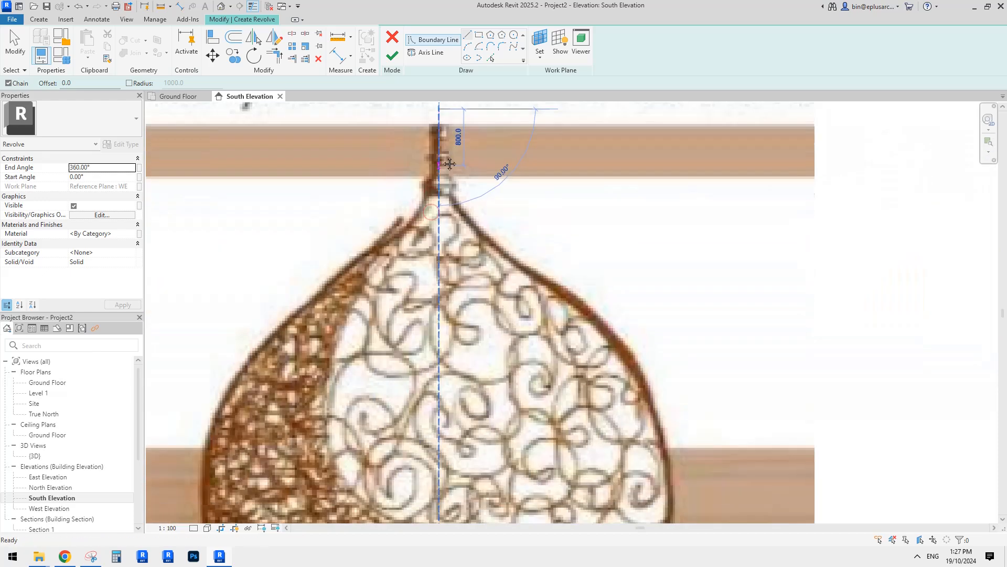
pyautogui.scroll(-1, 433, 293)
pyautogui.moveTo(433, 317); pyautogui.dragTo(432, 256, button='middle')
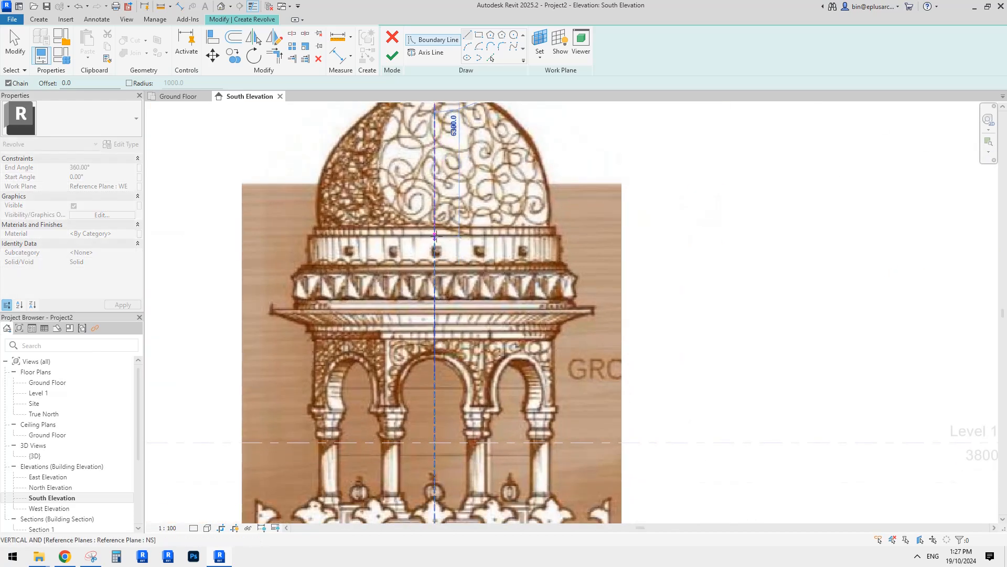
pyautogui.moveTo(435, 185); pyautogui.dragTo(431, 307, button='middle')
pyautogui.scroll(3, 433, 201)
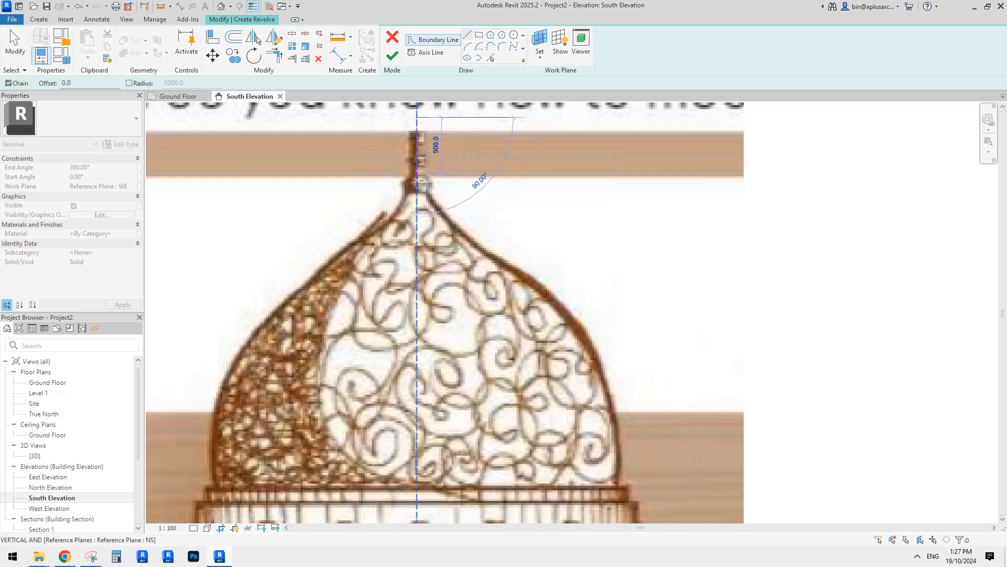
pyautogui.scroll(2, 443, 240)
pyautogui.scroll(1, 439, 226)
pyautogui.press('Escape')
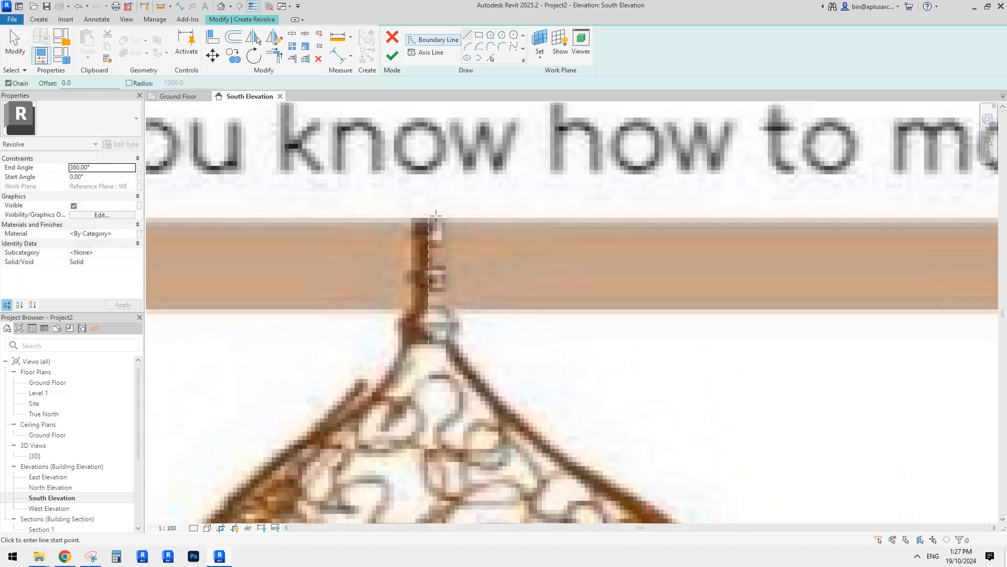
pyautogui.moveTo(432, 264); pyautogui.dragTo(432, 262, button='middle')
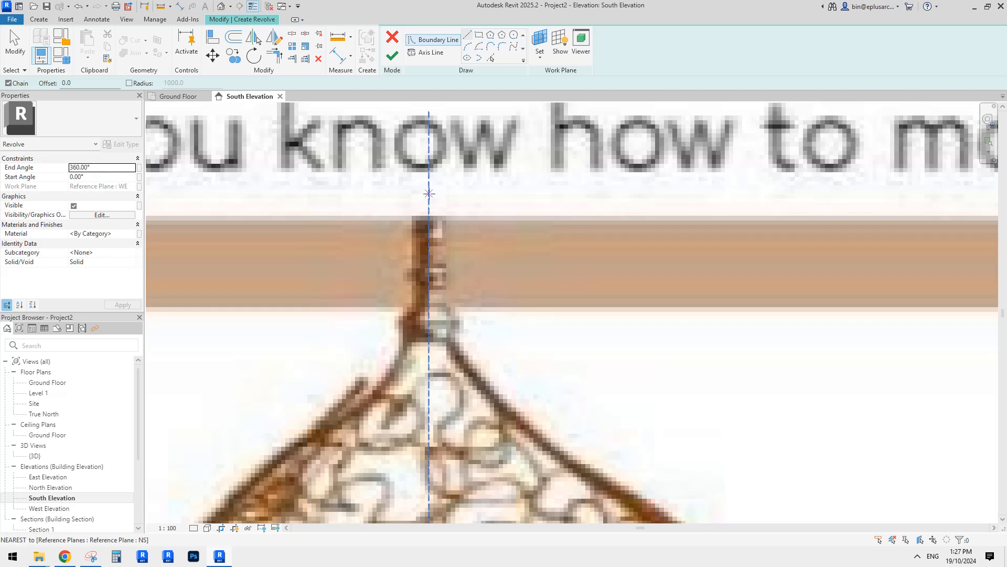
pyautogui.click(429, 193)
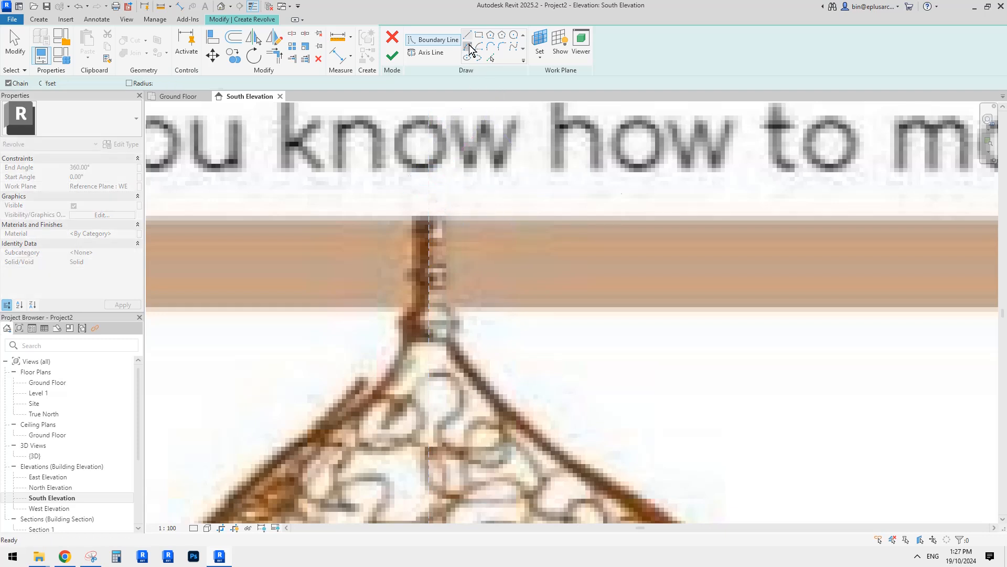
# Draw a small boundary arc with a chord of about 160 mm, starting on the NS plane above the finial and curving outward and down
pyautogui.click(467, 47)
pyautogui.click(431, 192)
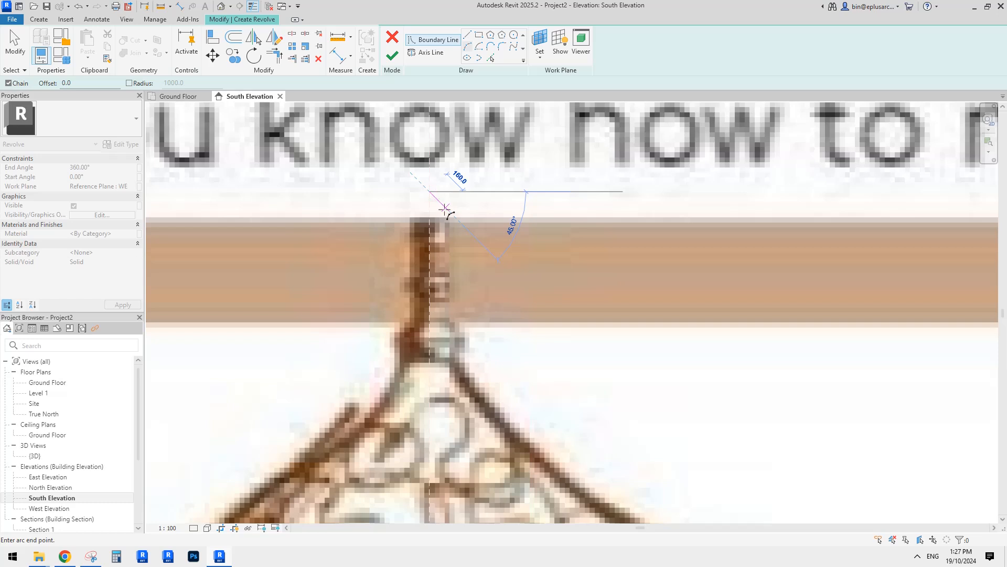
pyautogui.click(446, 208)
pyautogui.click(442, 197)
pyautogui.press('Escape')
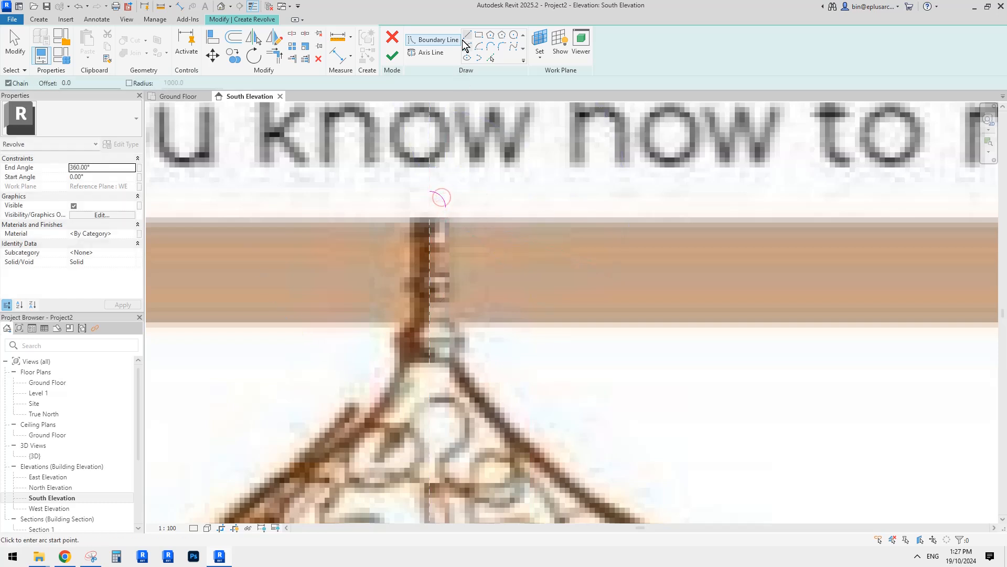
# Draw a steep boundary line down the finial's outer edge and a small outward-bulging arc around the knob at its base
pyautogui.click(445, 207)
pyautogui.scroll(1, 452, 302)
pyautogui.moveTo(453, 302); pyautogui.dragTo(433, 217, button='middle')
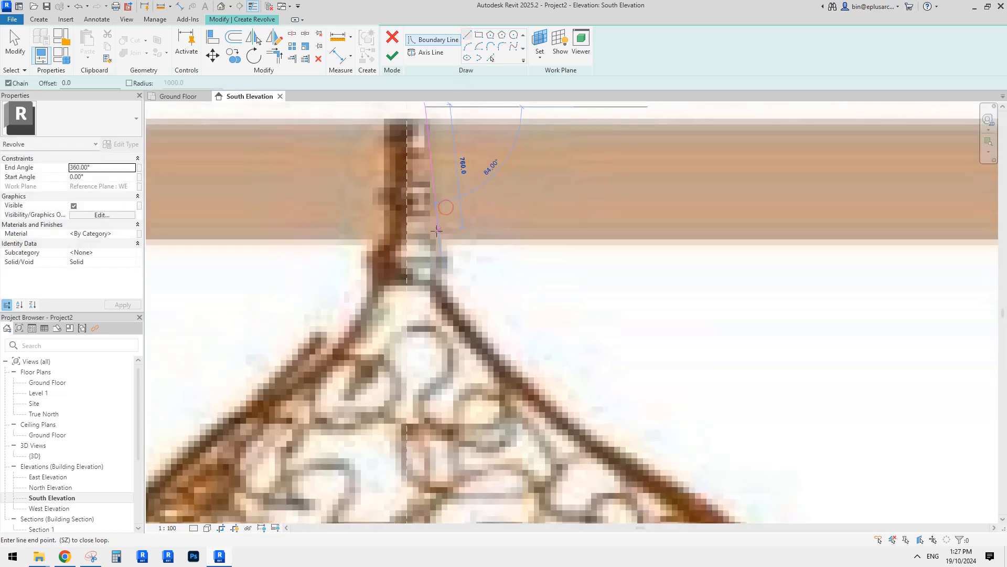
pyautogui.click(425, 234)
pyautogui.scroll(-1, 454, 135)
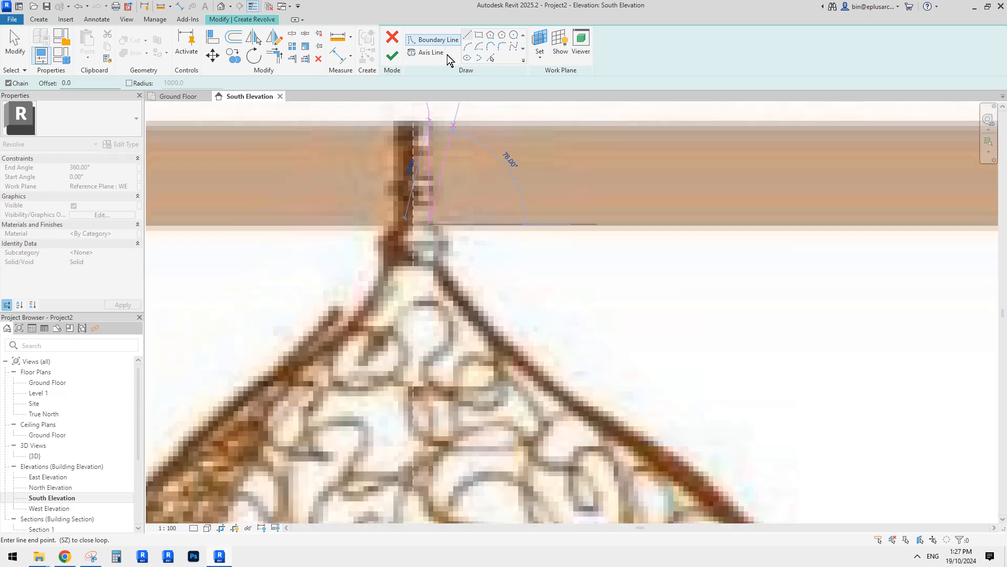
pyautogui.click(468, 48)
pyautogui.click(435, 264)
pyautogui.click(444, 245)
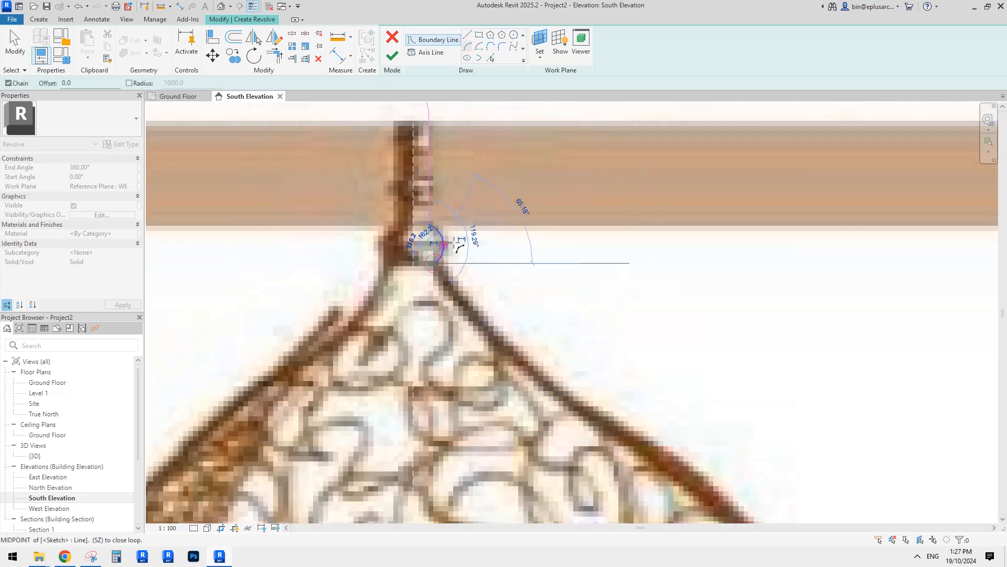
# Draw an inward-curving boundary arc from the finial's base along the dome's upper slope to where its curvature reverses
pyautogui.moveTo(486, 332); pyautogui.dragTo(482, 306, button='middle')
pyautogui.scroll(-1, 584, 369)
pyautogui.moveTo(584, 368); pyautogui.dragTo(501, 307, button='middle')
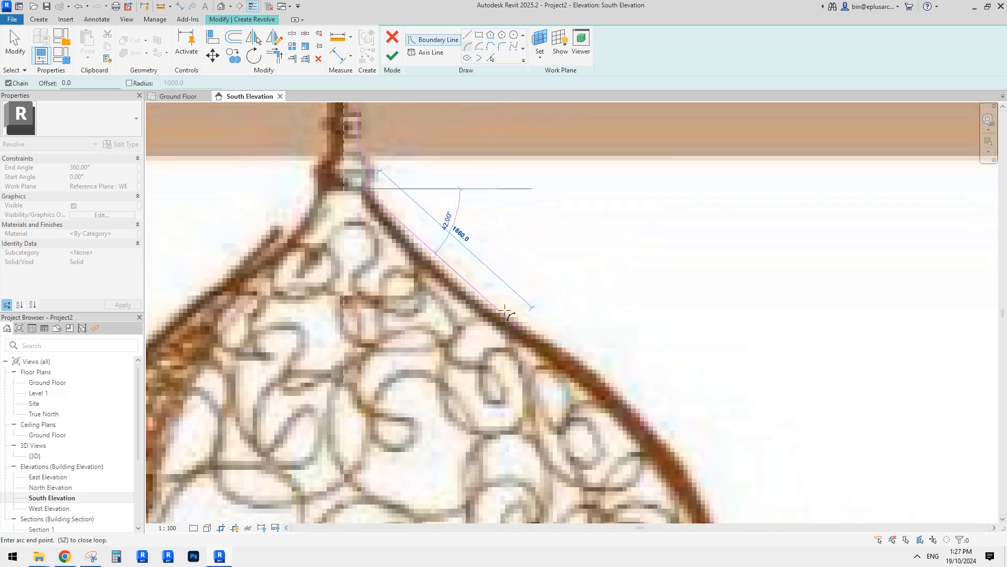
pyautogui.click(523, 338)
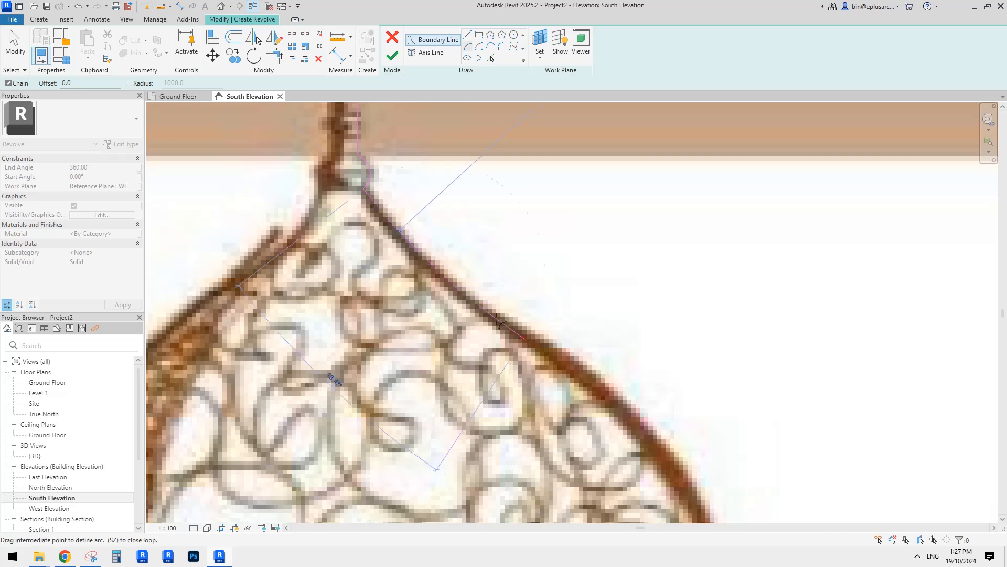
pyautogui.scroll(4, 452, 286)
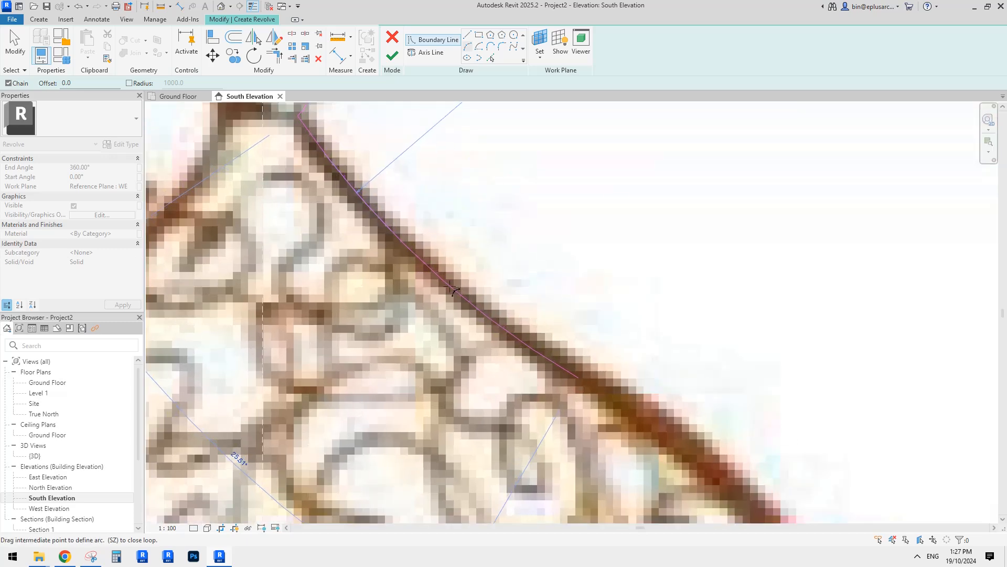
pyautogui.click(426, 263)
# Draw an outward-bulging arc with a radius of about 3076 mm along the dome's outer edge down to the dome's base
pyautogui.scroll(-5, 488, 286)
pyautogui.moveTo(488, 286); pyautogui.dragTo(377, 108, button='middle')
pyautogui.scroll(-1, 391, 124)
pyautogui.scroll(-1, 487, 225)
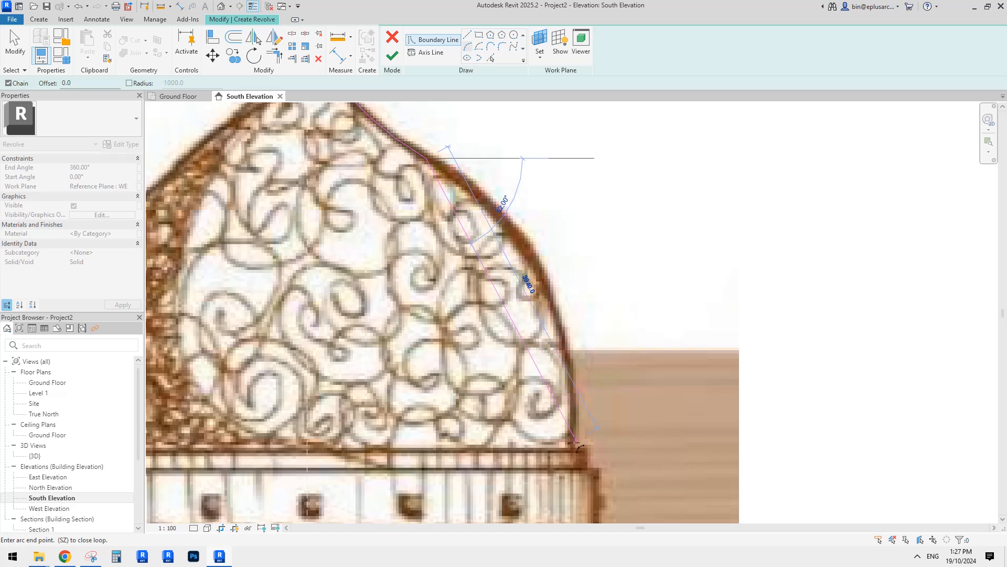
pyautogui.click(541, 278)
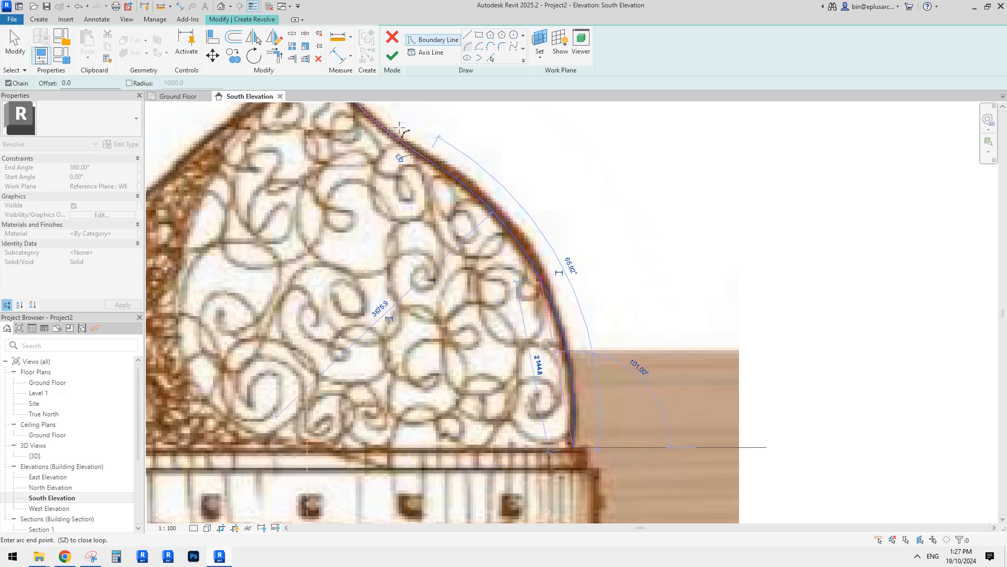
# Trace the stepped edges below the dome with horizontal and vertical boundary lines, ending at the lower corner of the square-hole band
pyautogui.scroll(-1, 553, 360)
pyautogui.moveTo(554, 363); pyautogui.dragTo(506, 246, button='middle')
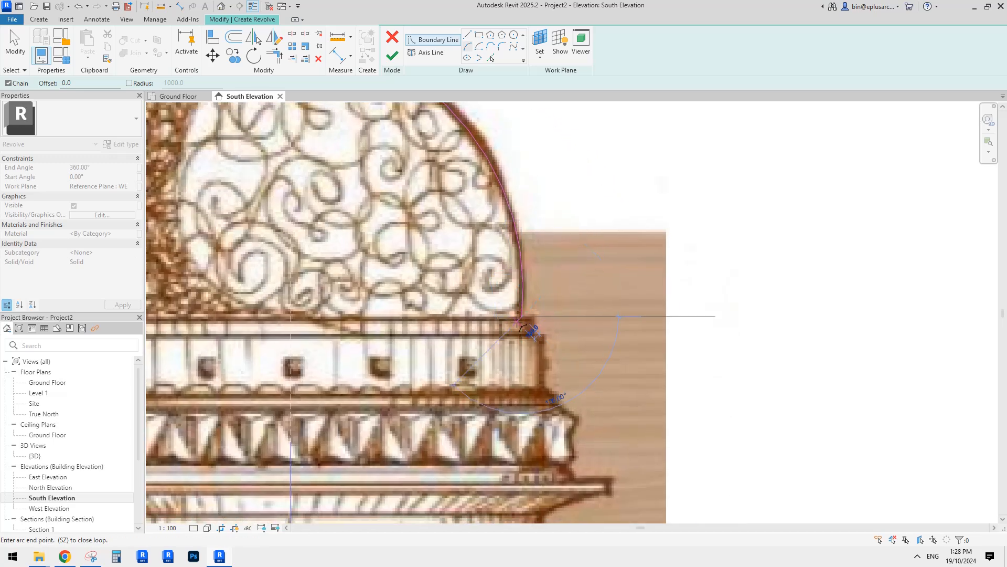
pyautogui.scroll(2, 507, 290)
pyautogui.click(521, 316)
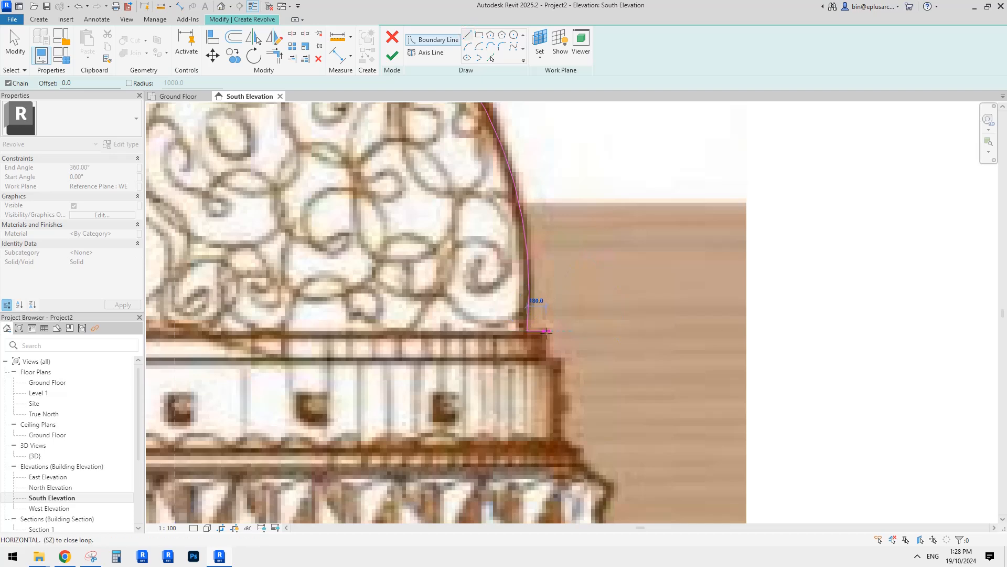
pyautogui.click(546, 331)
pyautogui.click(546, 360)
pyautogui.click(561, 360)
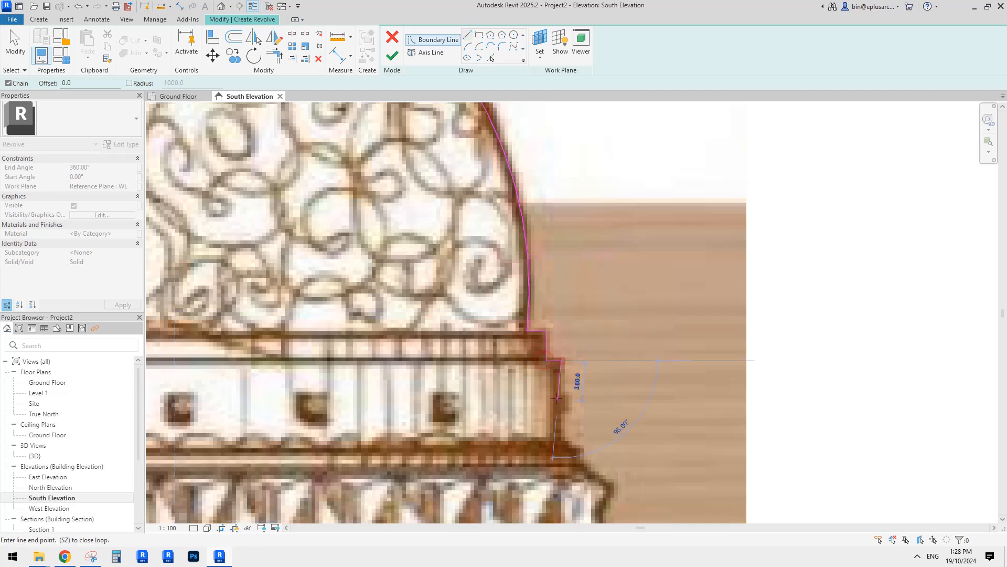
pyautogui.click(561, 442)
pyautogui.moveTo(561, 442); pyautogui.dragTo(495, 273, button='middle')
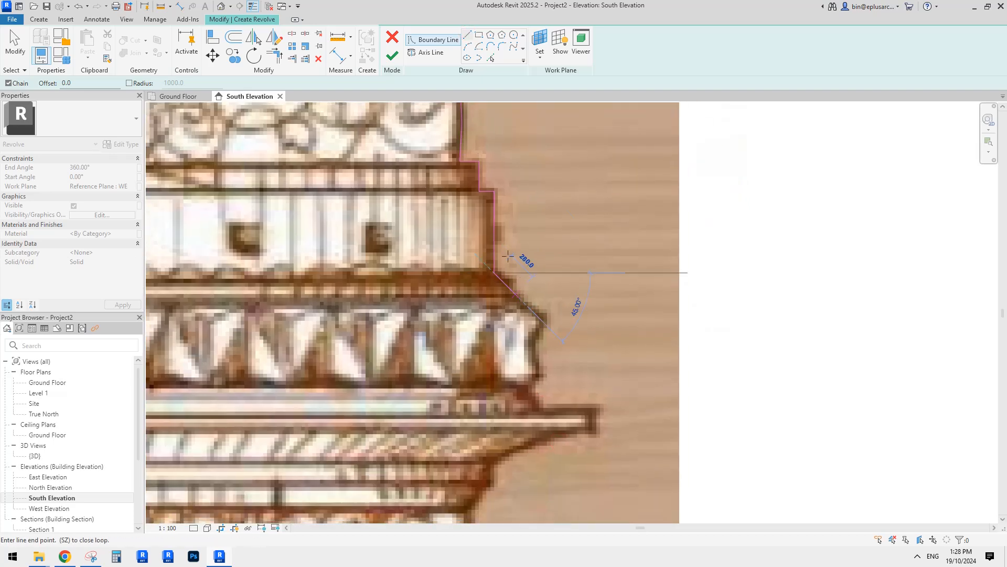
# Draw an outward-bulging arc with a chord of about 300 mm from the square-hole band's lower corner toward the zigzag band
pyautogui.click(467, 47)
pyautogui.scroll(2, 500, 273)
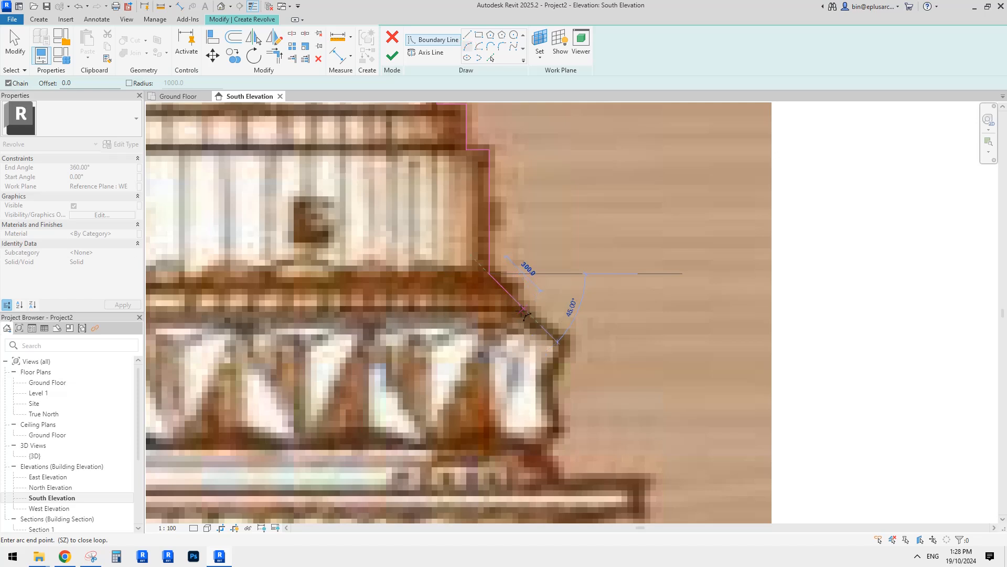
pyautogui.click(523, 310)
pyautogui.click(518, 285)
pyautogui.moveTo(518, 285); pyautogui.dragTo(476, 216, button='middle')
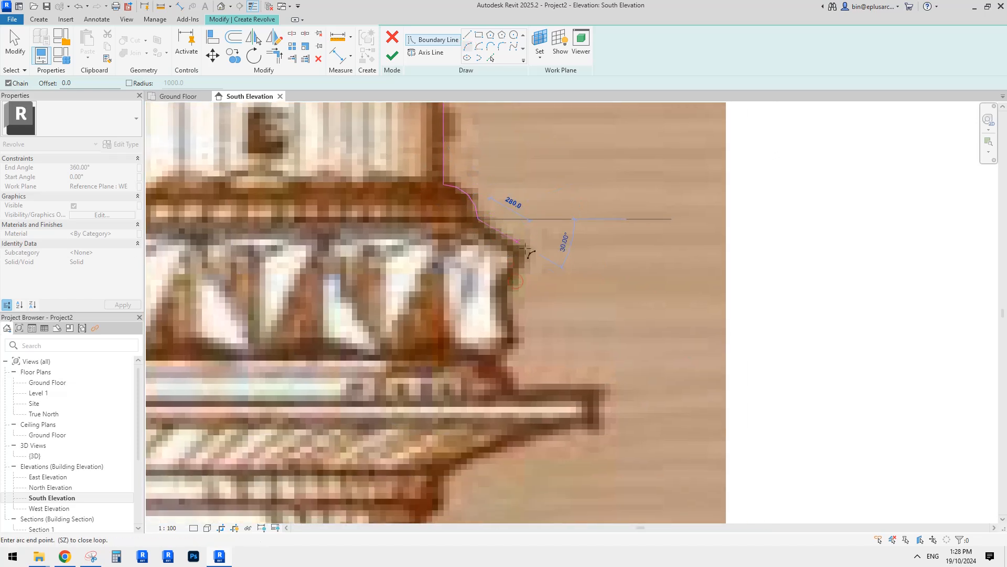
# Trace the zigzag band's outer edge with two consecutive outward-bulging boundary arcs
pyautogui.click(509, 291)
pyautogui.click(517, 257)
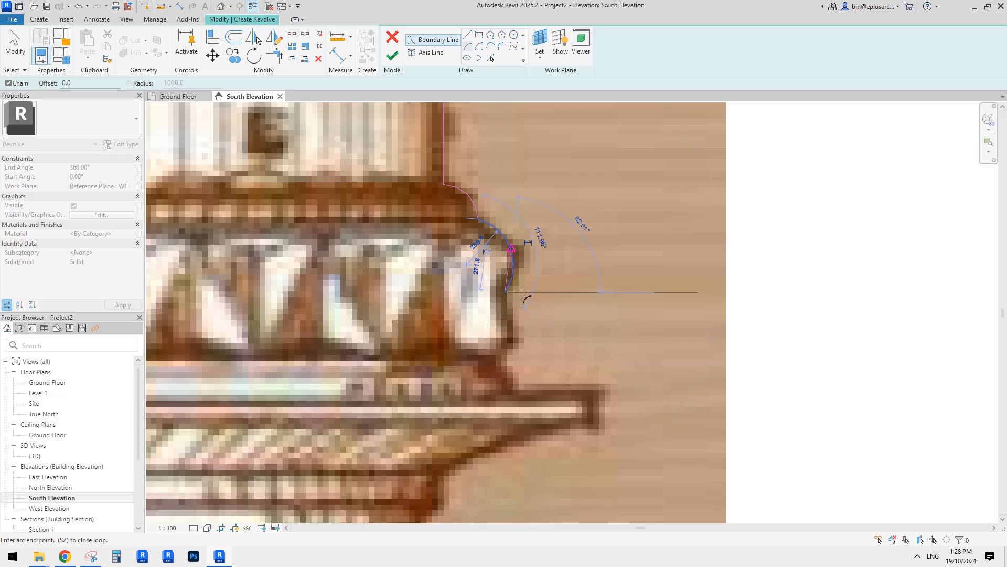
pyautogui.moveTo(528, 294); pyautogui.dragTo(527, 245, button='middle')
pyautogui.click(508, 303)
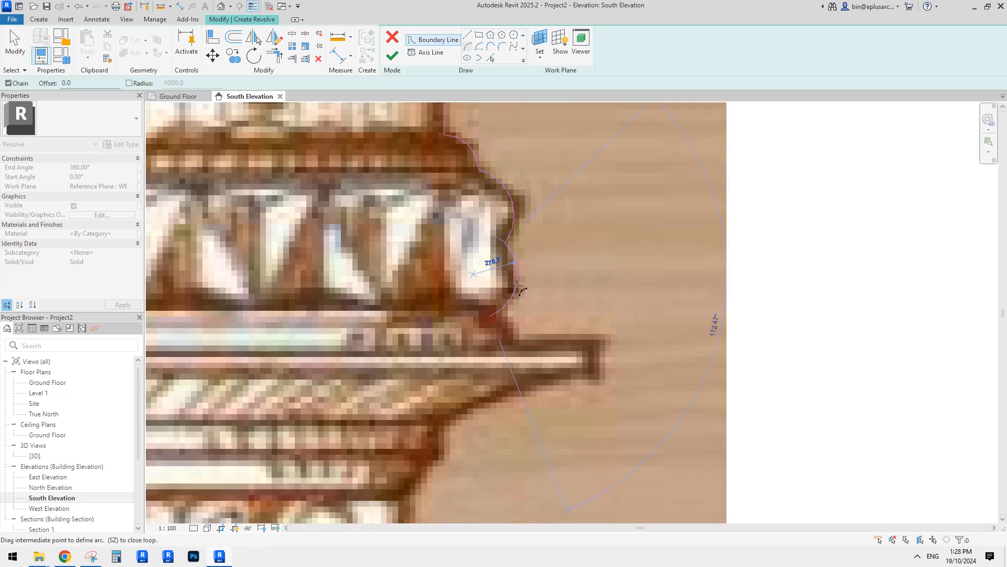
pyautogui.click(513, 286)
# Draw a small outward-bulging arc from below the zigzag band down to the top of the projecting cornice
pyautogui.moveTo(518, 327); pyautogui.dragTo(519, 257, button='middle')
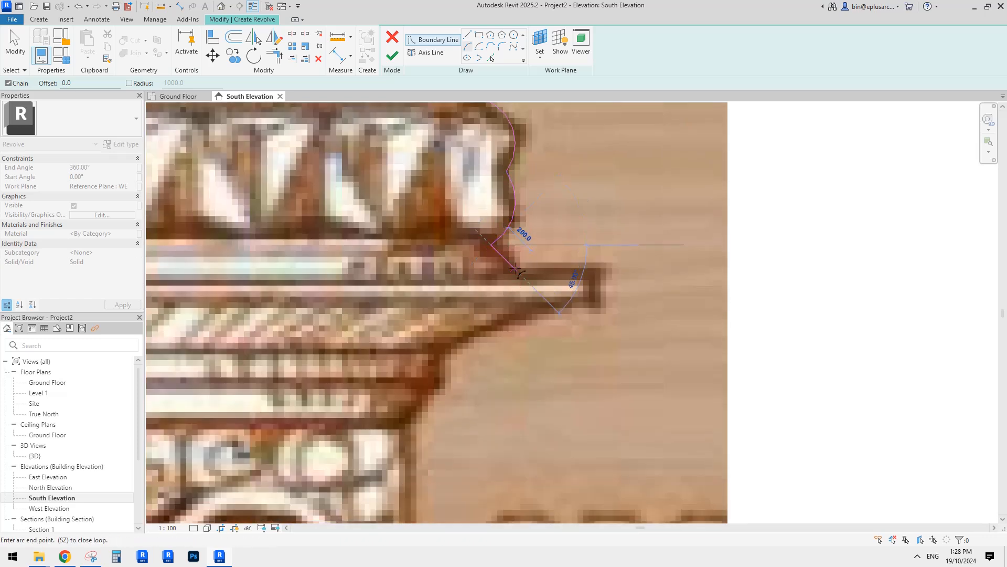
pyautogui.click(516, 257)
pyautogui.click(513, 256)
pyautogui.scroll(2, 512, 254)
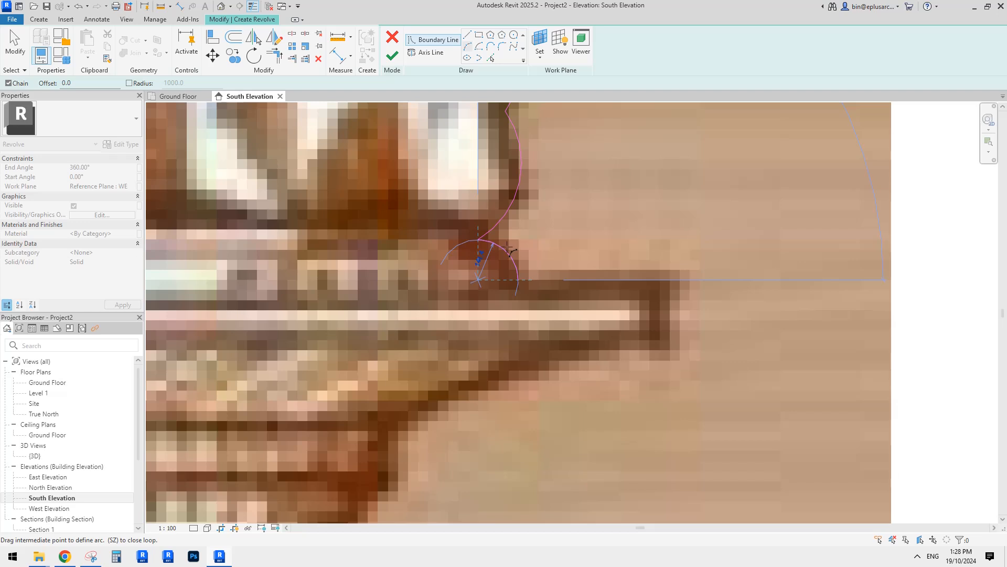
pyautogui.click(509, 251)
pyautogui.scroll(-2, 575, 197)
# Draw a horizontal boundary line outward along the cornice's top edge and a short vertical line down its lip
pyautogui.click(469, 36)
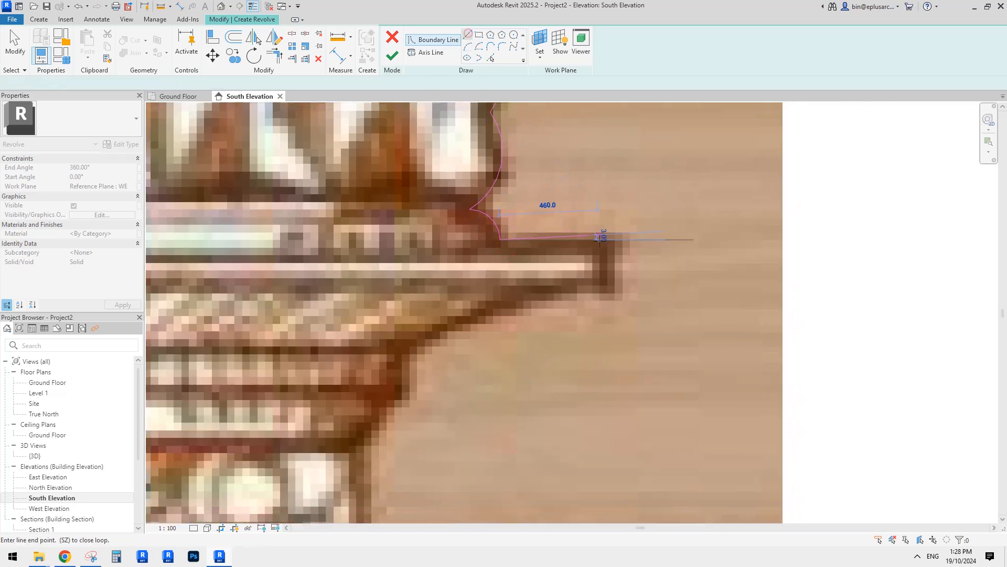
pyautogui.click(608, 239)
pyautogui.click(609, 283)
pyautogui.scroll(-1, 573, 252)
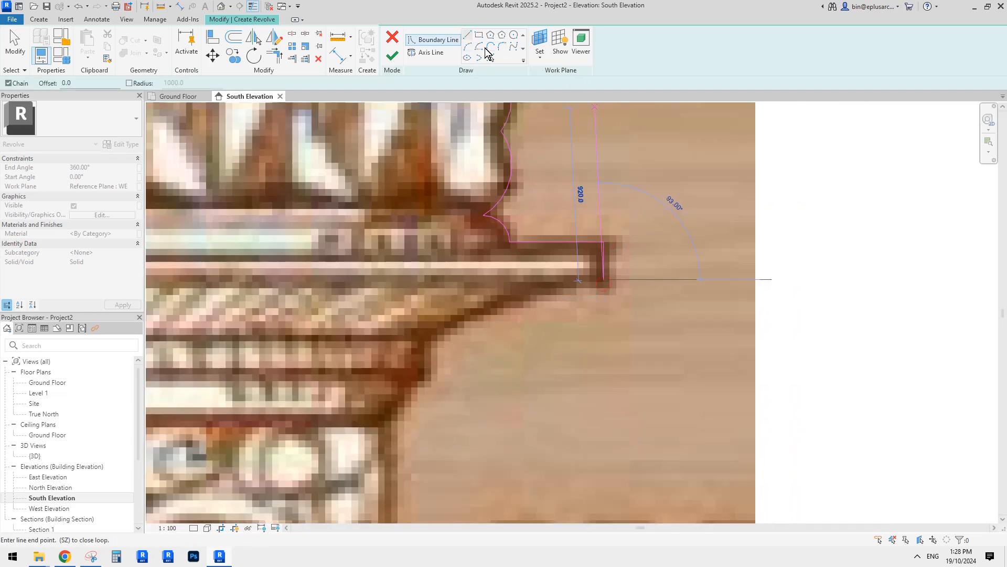
# Draw a shallow boundary arc along the cornice's underside, from the lip's lower end inward to the molding below
pyautogui.click(468, 46)
pyautogui.click(425, 345)
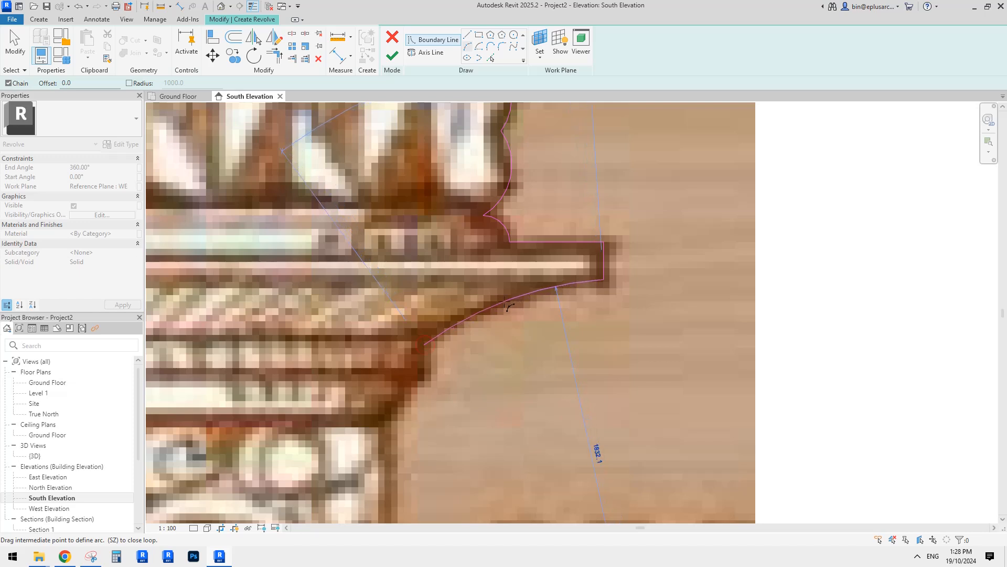
pyautogui.click(503, 300)
# Trace the molding below the cornice with a 160 mm vertical line and an outward-bulging arc with a chord of about 260 mm
pyautogui.moveTo(469, 322); pyautogui.dragTo(588, 227, button='middle')
pyautogui.click(468, 35)
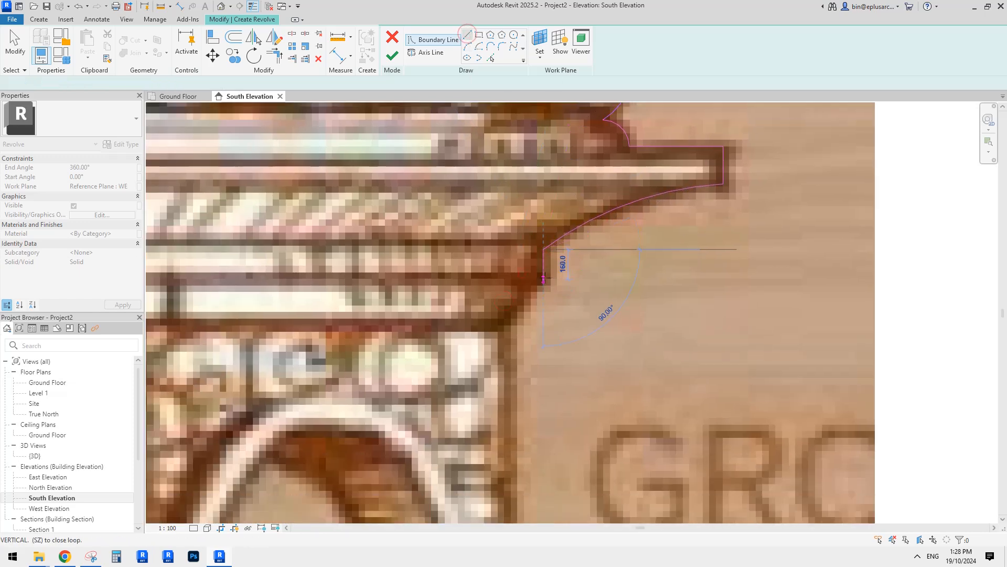
pyautogui.click(543, 279)
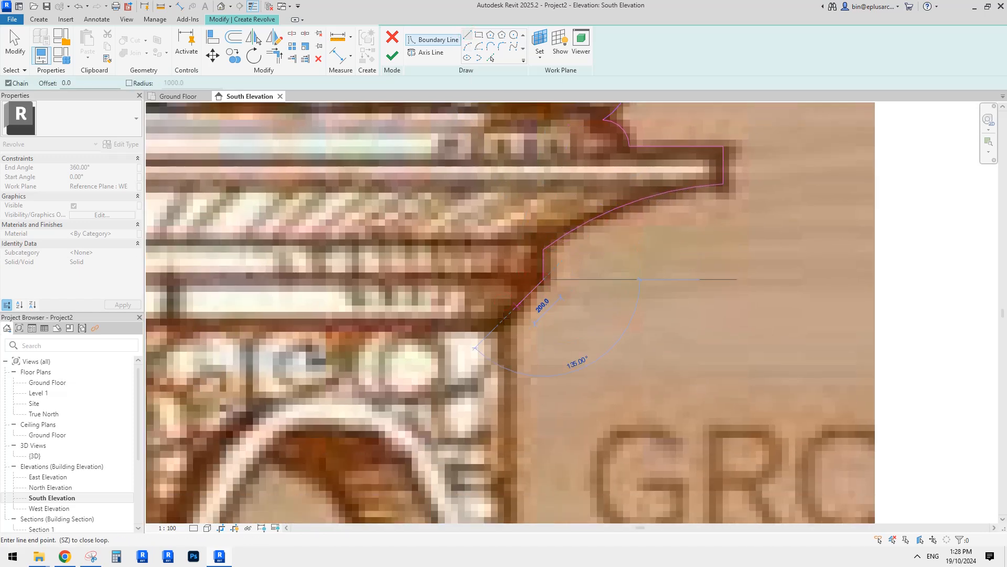
pyautogui.click(469, 45)
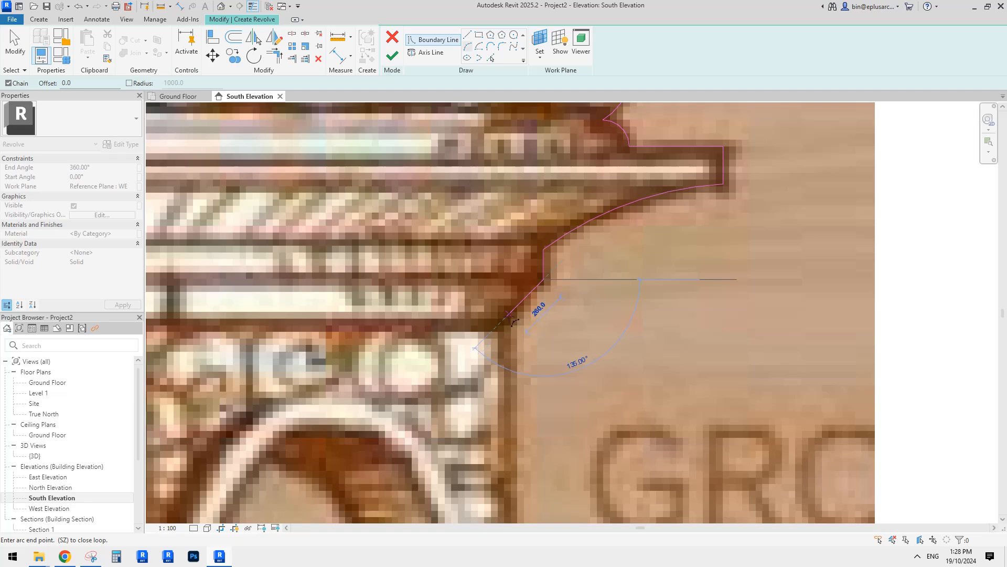
pyautogui.click(508, 316)
pyautogui.click(537, 298)
# Draw a vertical boundary line 2060 mm down the arcade wall's outer edge to the top of the end column's capital
pyautogui.moveTo(510, 282); pyautogui.dragTo(537, 154, button='middle')
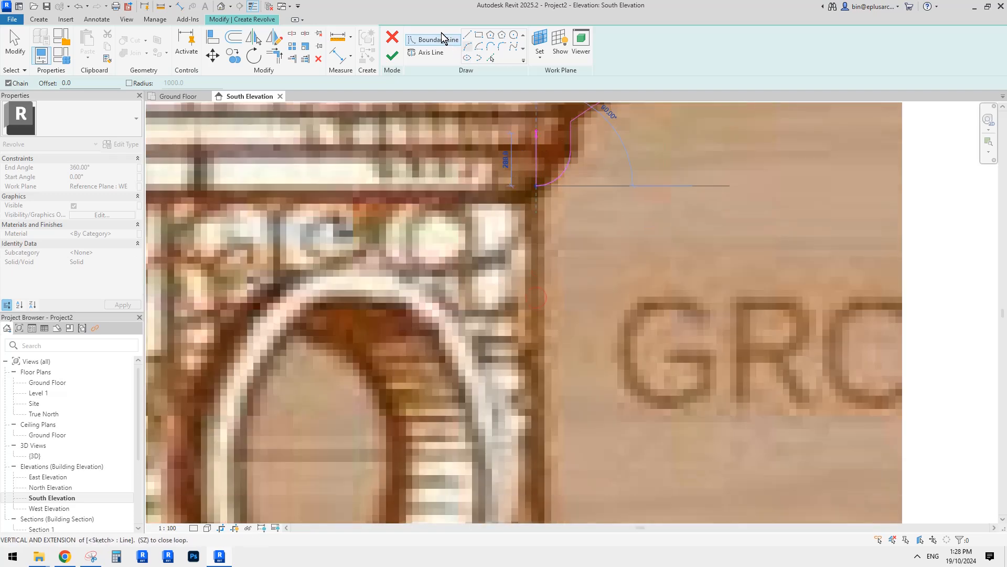
pyautogui.scroll(-3, 530, 187)
pyautogui.scroll(3, 528, 310)
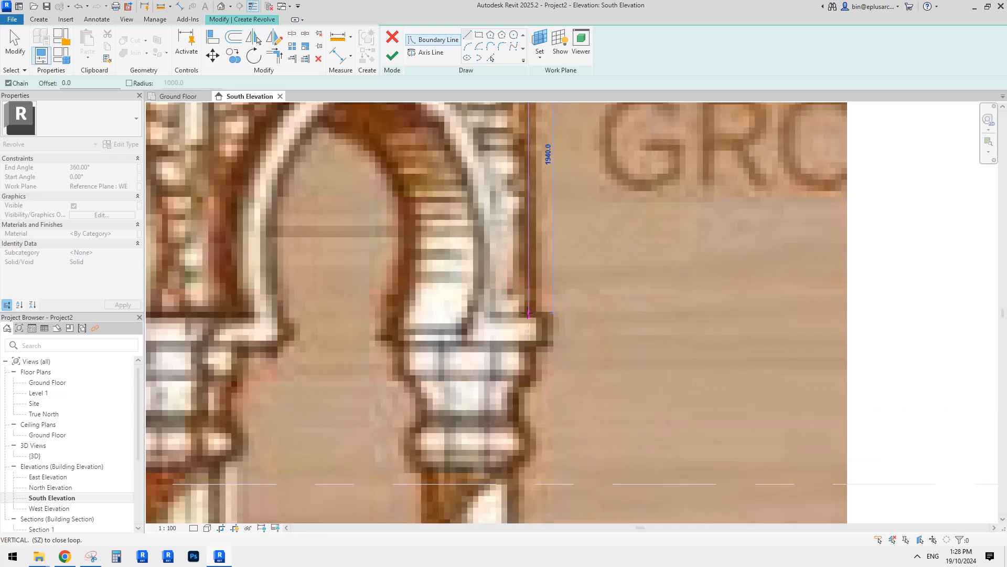
pyautogui.scroll(-3, 528, 314)
pyautogui.scroll(3, 530, 315)
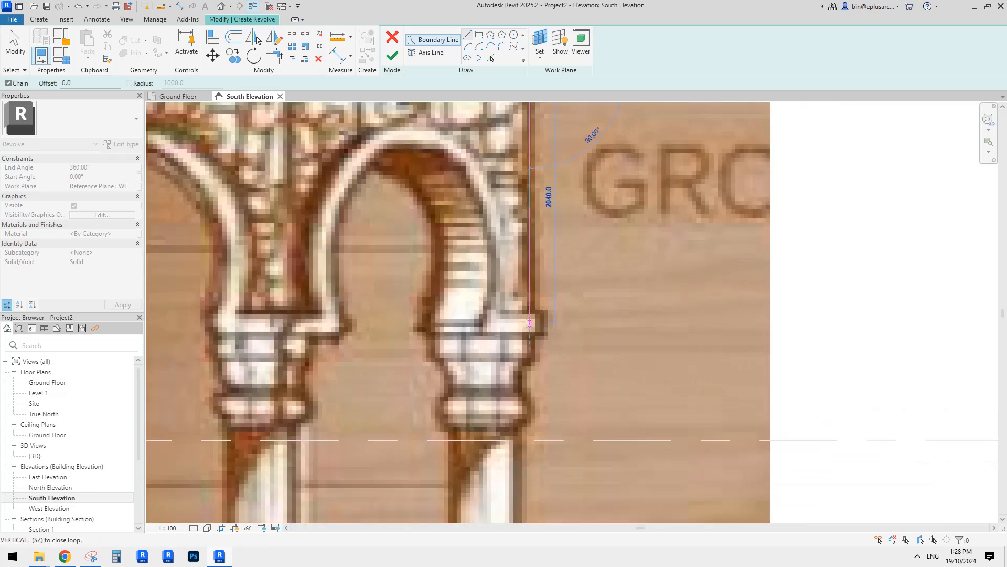
pyautogui.click(529, 325)
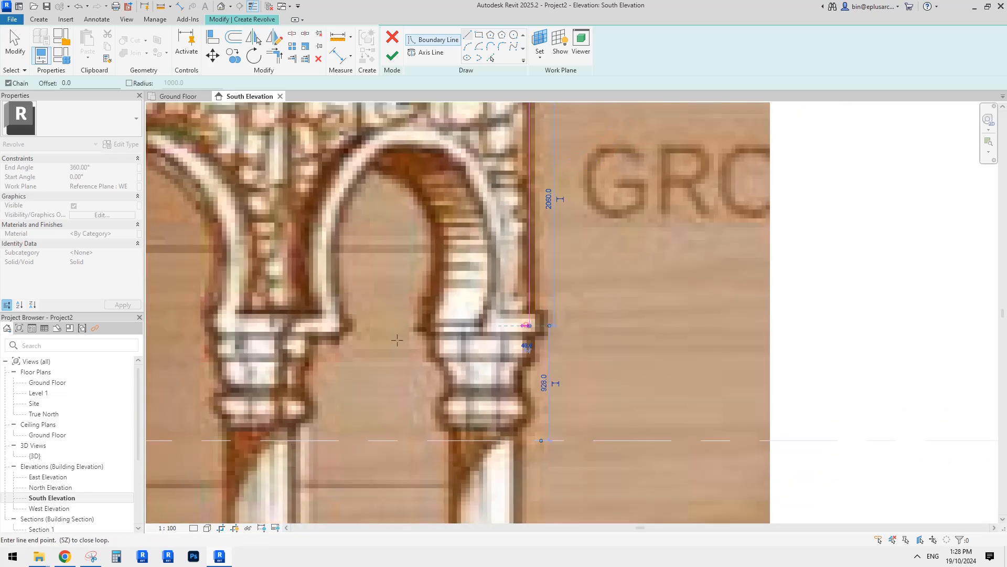
# Draw the inner boundary from above the capital with a line about 540 mm inward and a vertical line up to the square-hole band
pyautogui.scroll(-1, 451, 330)
pyautogui.scroll(-3, 467, 330)
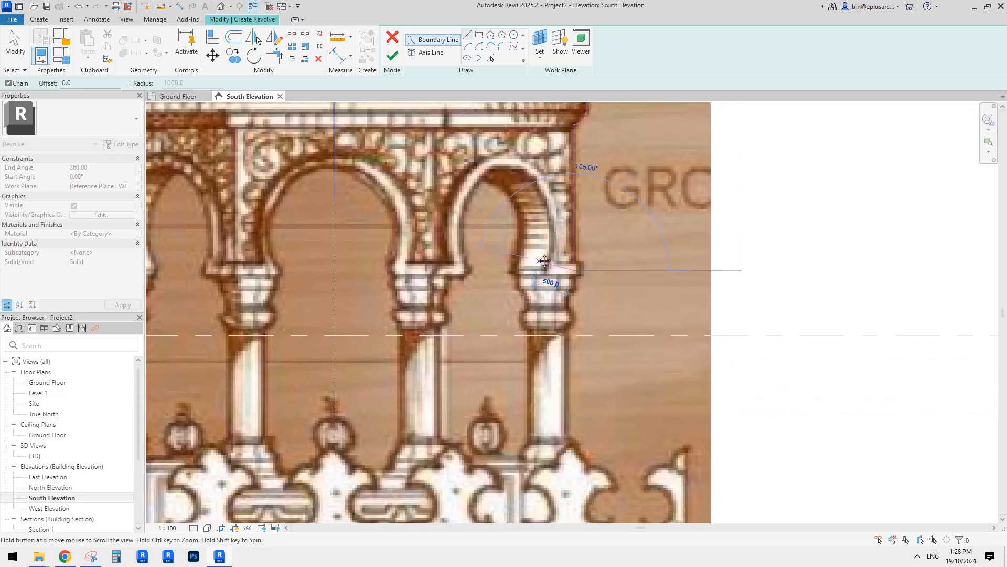
pyautogui.moveTo(544, 261); pyautogui.dragTo(539, 291, button='middle')
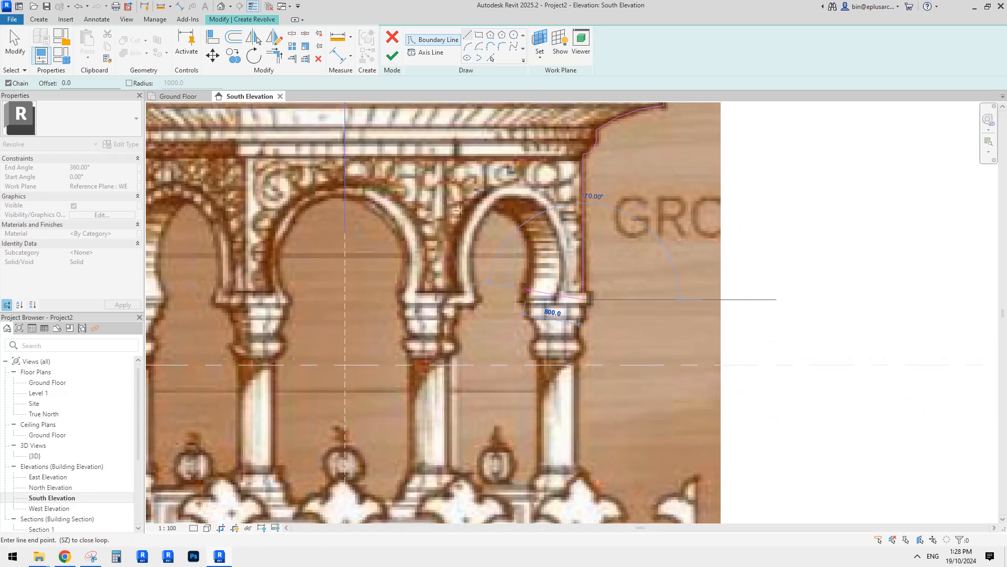
pyautogui.scroll(-1, 445, 279)
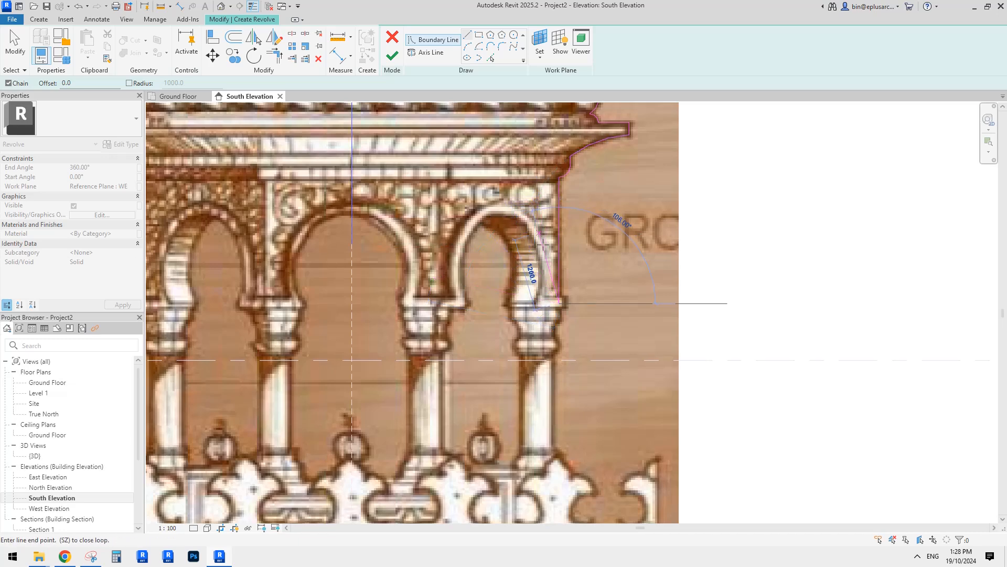
pyautogui.scroll(2, 543, 244)
pyautogui.scroll(1, 527, 316)
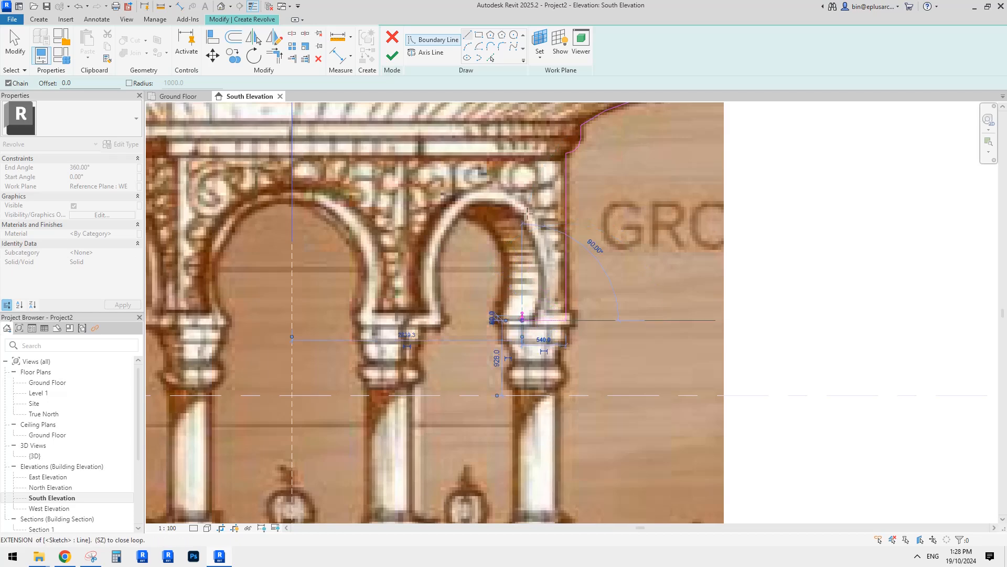
pyautogui.scroll(-3, 528, 212)
pyautogui.scroll(2, 502, 192)
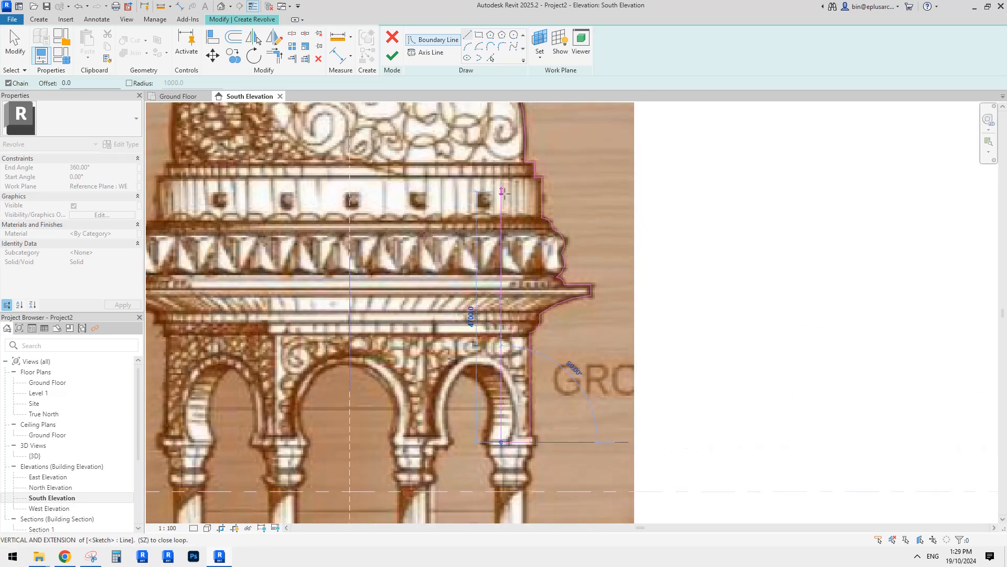
pyautogui.click(501, 192)
pyautogui.moveTo(480, 120); pyautogui.dragTo(503, 252, button='middle')
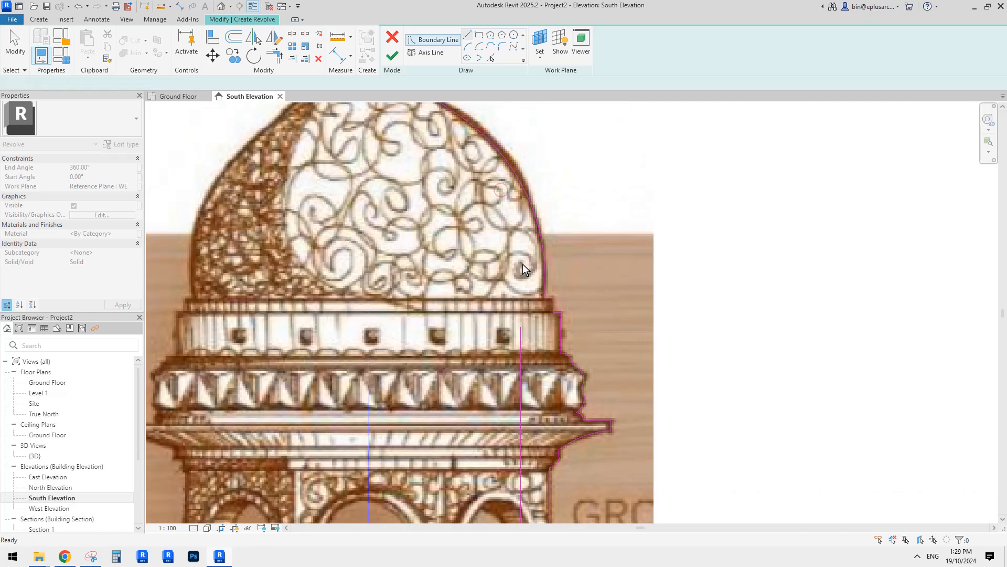
pyautogui.press('Escape')
pyautogui.scroll(-1, 498, 258)
pyautogui.moveTo(527, 332); pyautogui.dragTo(517, 292, button='middle')
pyautogui.scroll(3, 518, 293)
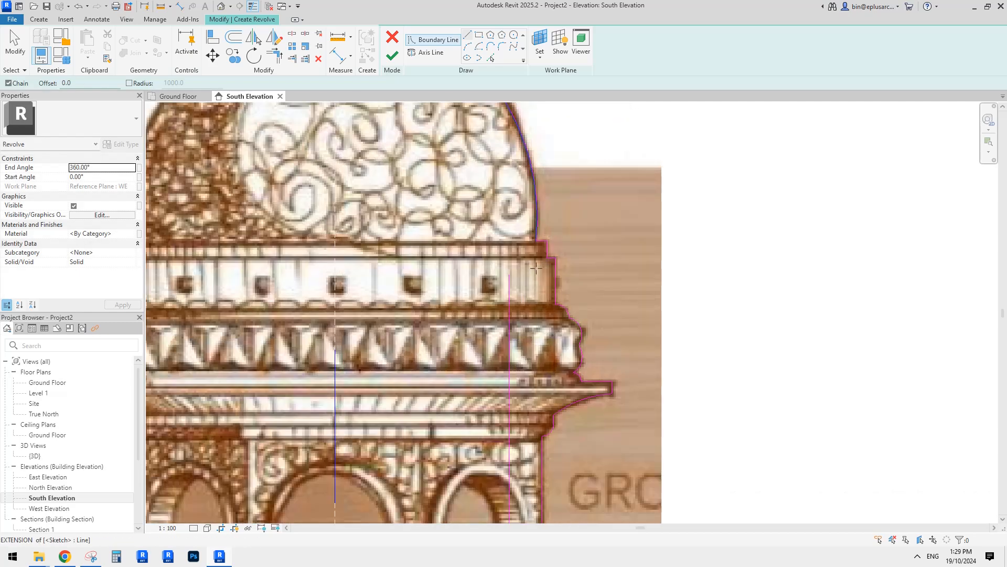
pyautogui.press('Escape')
pyautogui.click(507, 288)
pyautogui.scroll(1, 533, 290)
pyautogui.press('d')
pyautogui.press('i')
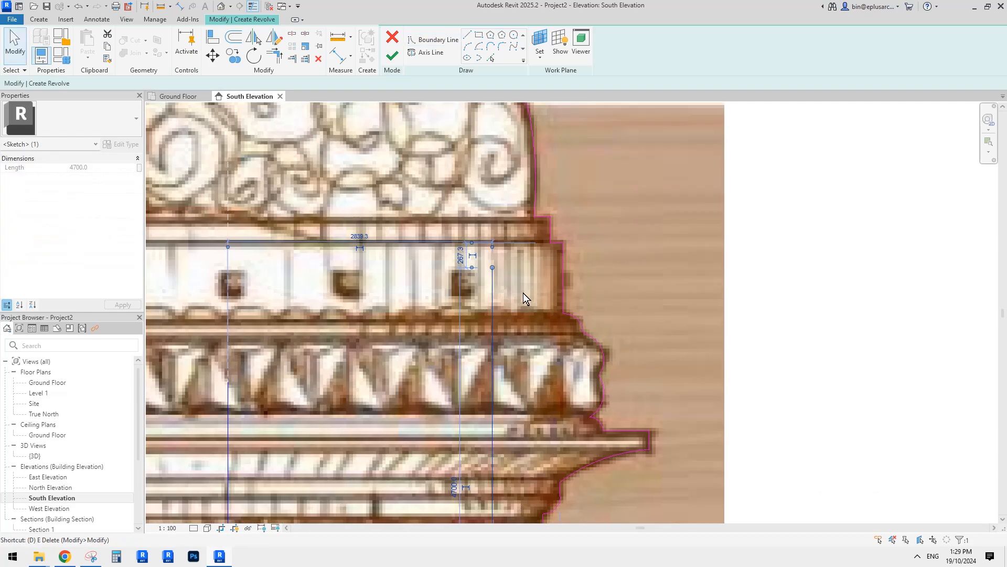
pyautogui.press('Escape')
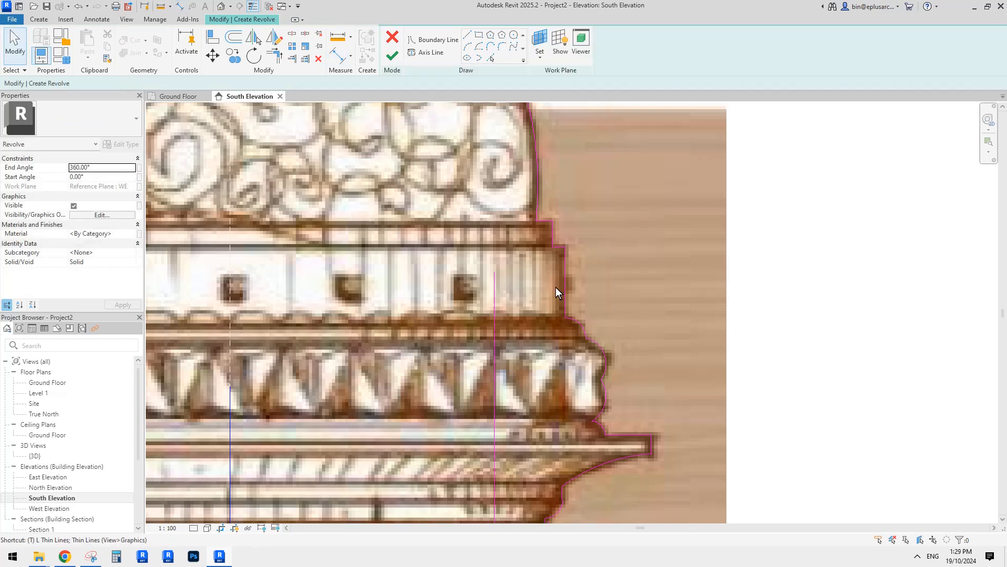
pyautogui.scroll(-2, 525, 270)
pyautogui.scroll(-1, 504, 270)
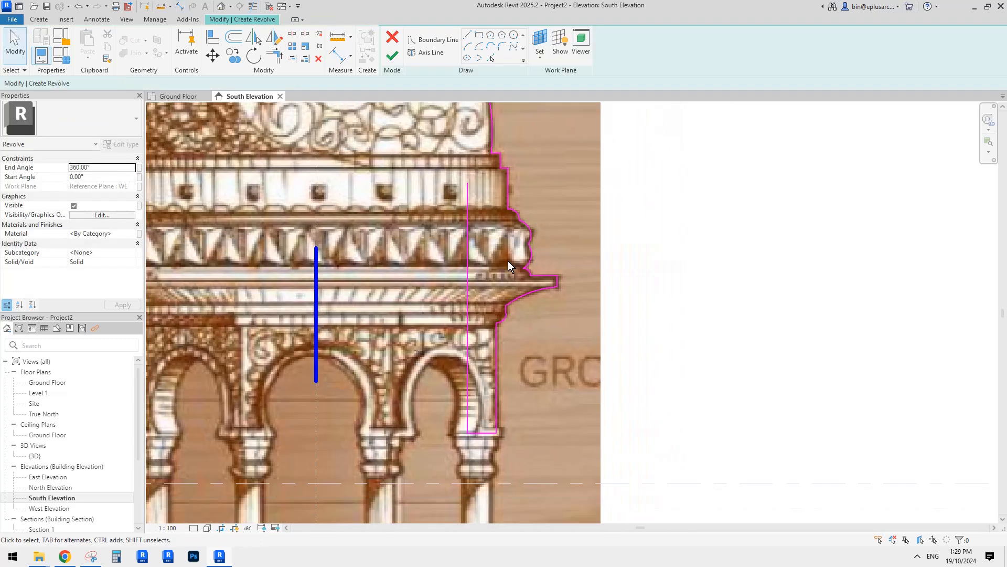
pyautogui.scroll(2, 494, 262)
pyautogui.press('d')
pyautogui.press('i')
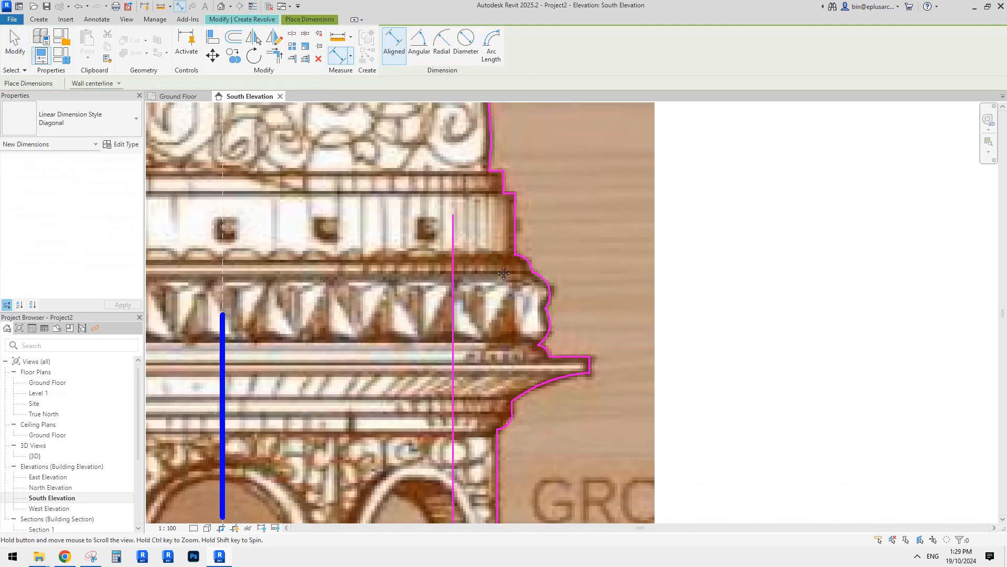
pyautogui.click(515, 229)
pyautogui.press('Escape')
pyautogui.press('Escape')
pyautogui.scroll(-2, 482, 262)
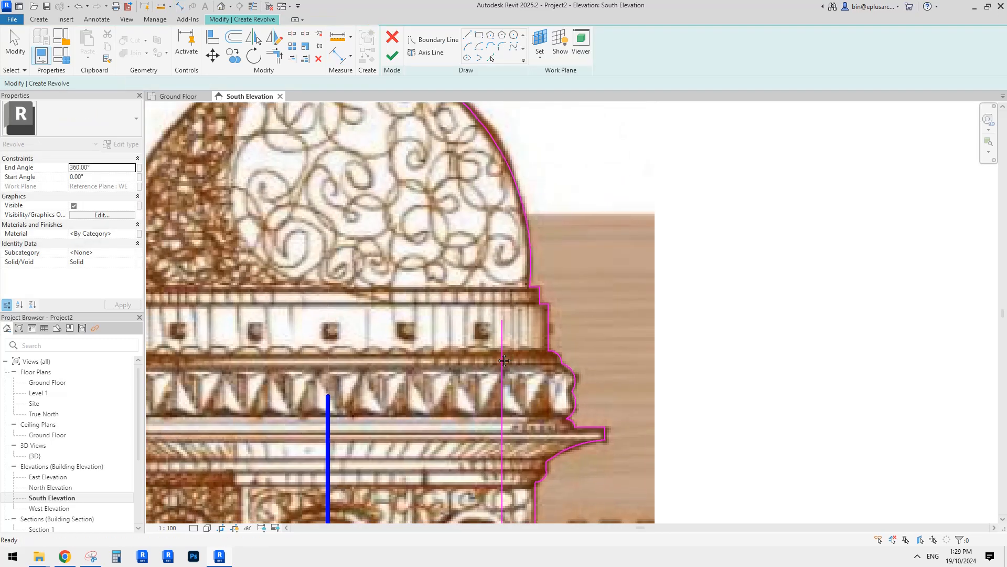
# Offset a copy of the dome's outer boundary curve 500 mm inward to form the inner dome curve
pyautogui.moveTo(498, 234); pyautogui.dragTo(511, 257, button='middle')
pyautogui.press('o')
pyautogui.press('f')
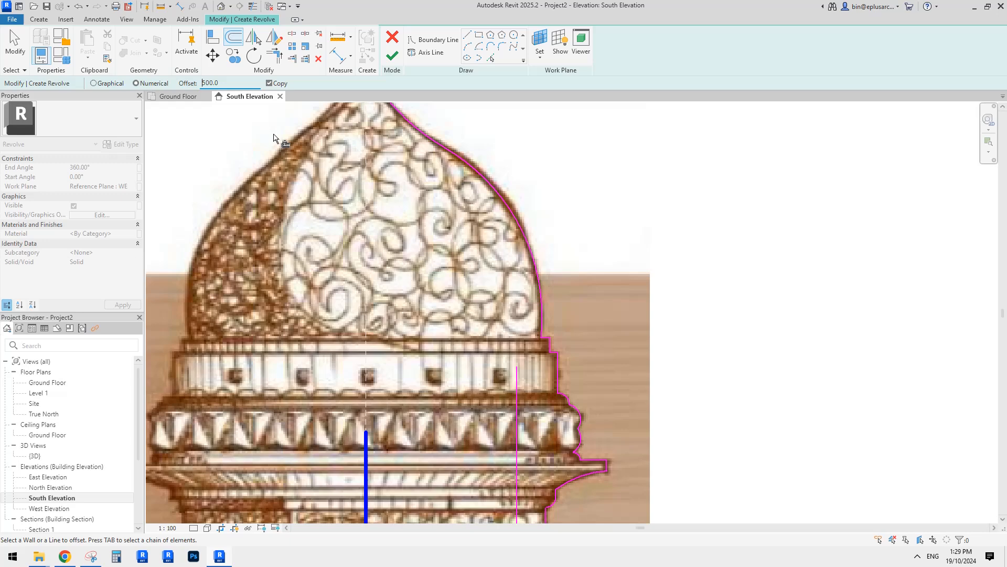
pyautogui.click(456, 157)
pyautogui.scroll(-1, 414, 134)
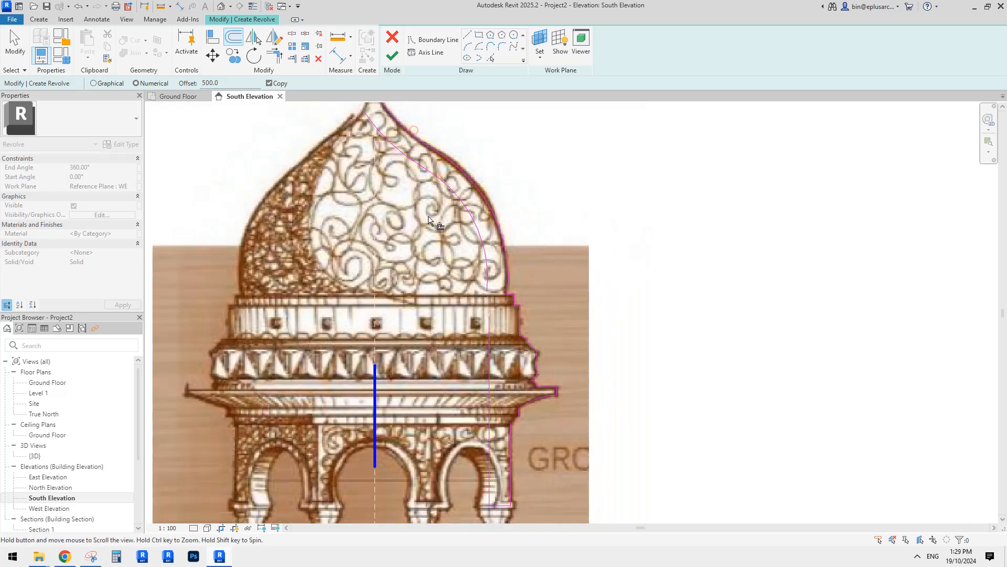
pyautogui.scroll(2, 484, 318)
pyautogui.moveTo(484, 317); pyautogui.dragTo(487, 303, button='middle')
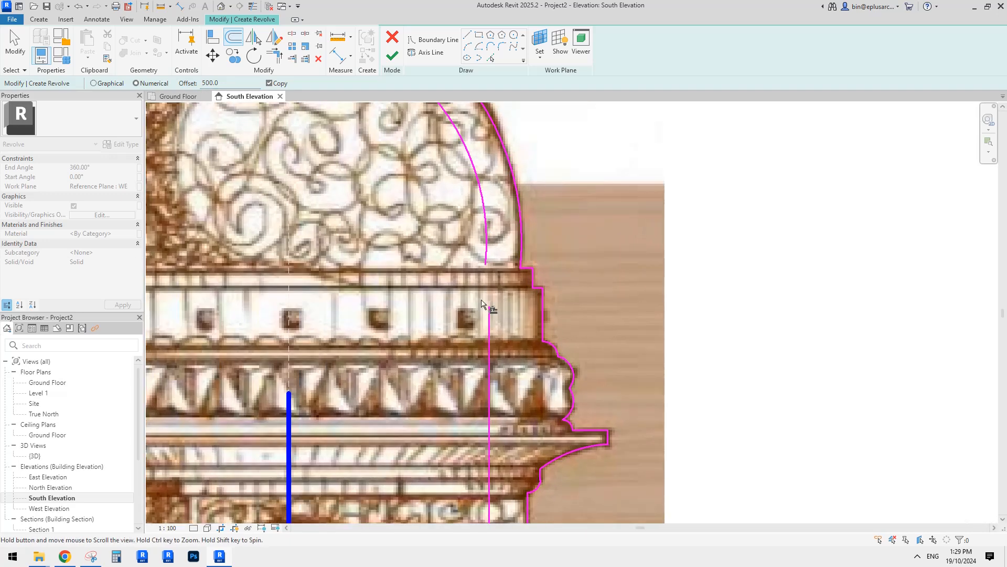
pyautogui.scroll(1, 487, 269)
pyautogui.press('Escape')
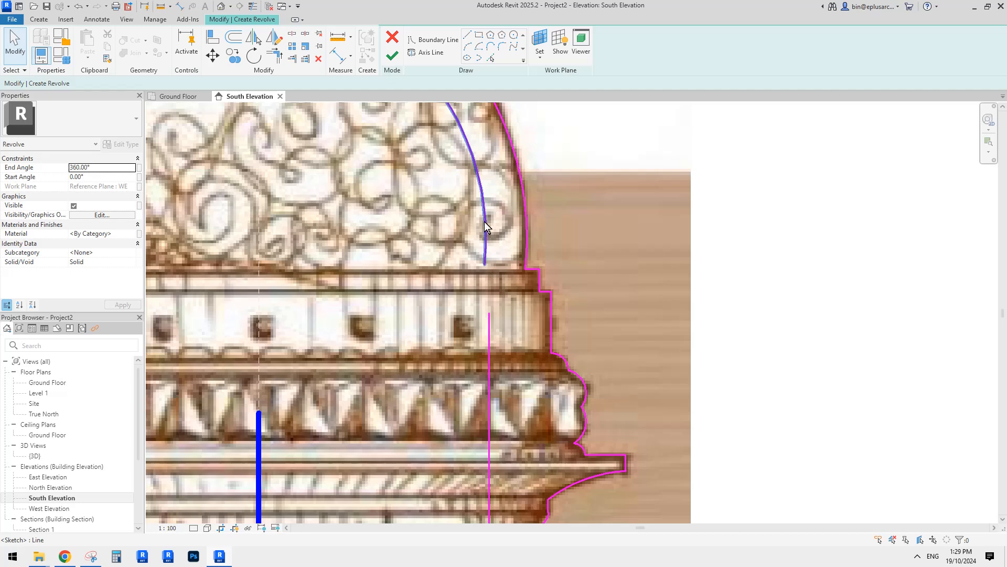
pyautogui.press('t')
pyautogui.press('r')
pyautogui.click(489, 323)
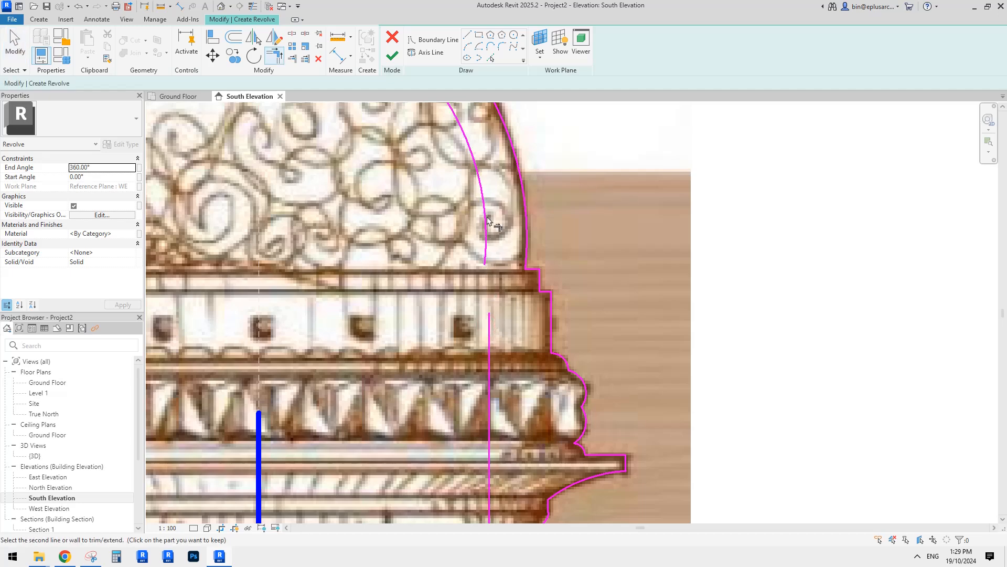
pyautogui.press('Escape')
pyautogui.press('Escape')
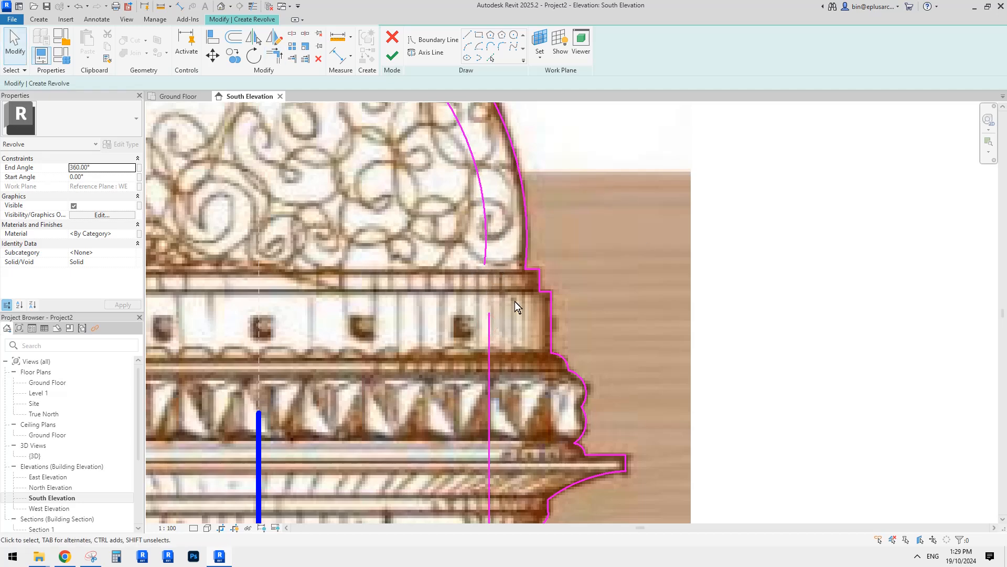
# Move the inner vertical boundary line by its upper end onto the lower part of the offset dome curve and join the two
pyautogui.click(489, 325)
pyautogui.press('m')
pyautogui.press('v')
pyautogui.click(489, 314)
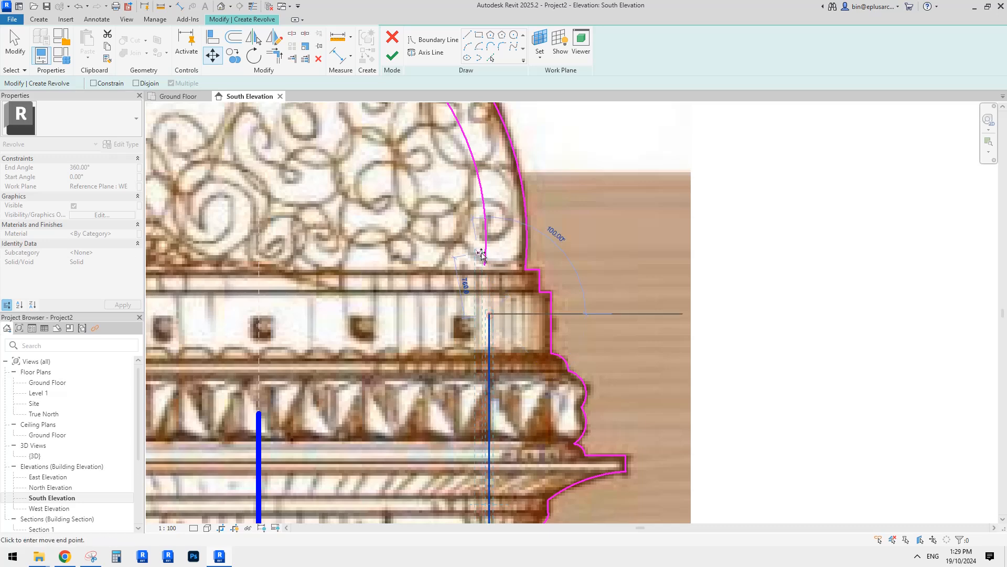
pyautogui.scroll(2, 487, 231)
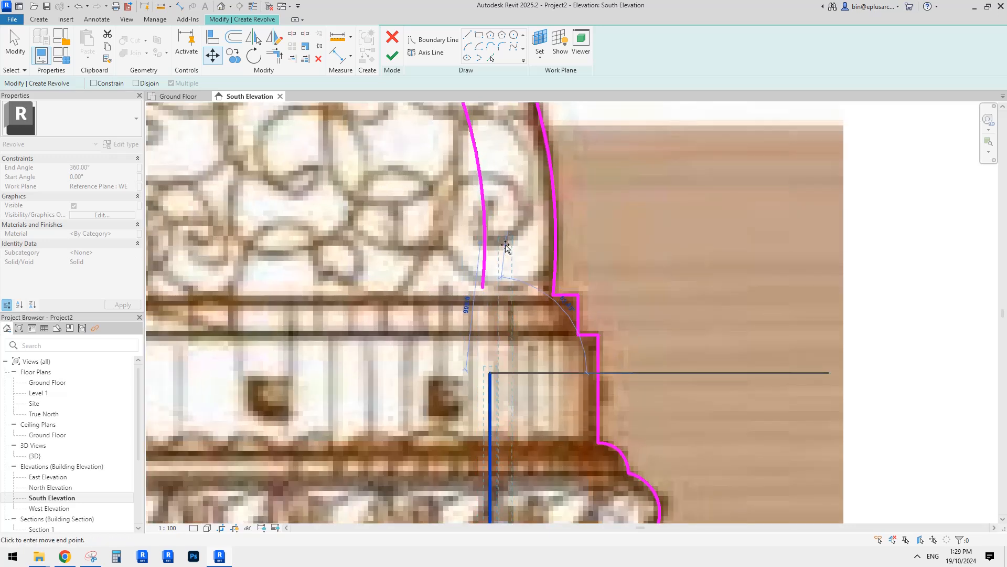
pyautogui.click(486, 242)
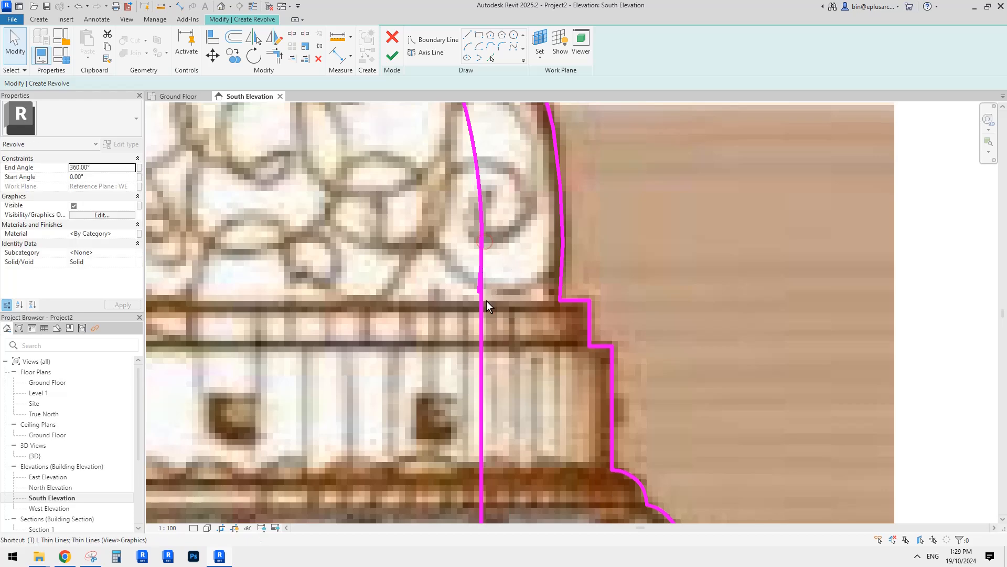
pyautogui.scroll(-5, 482, 230)
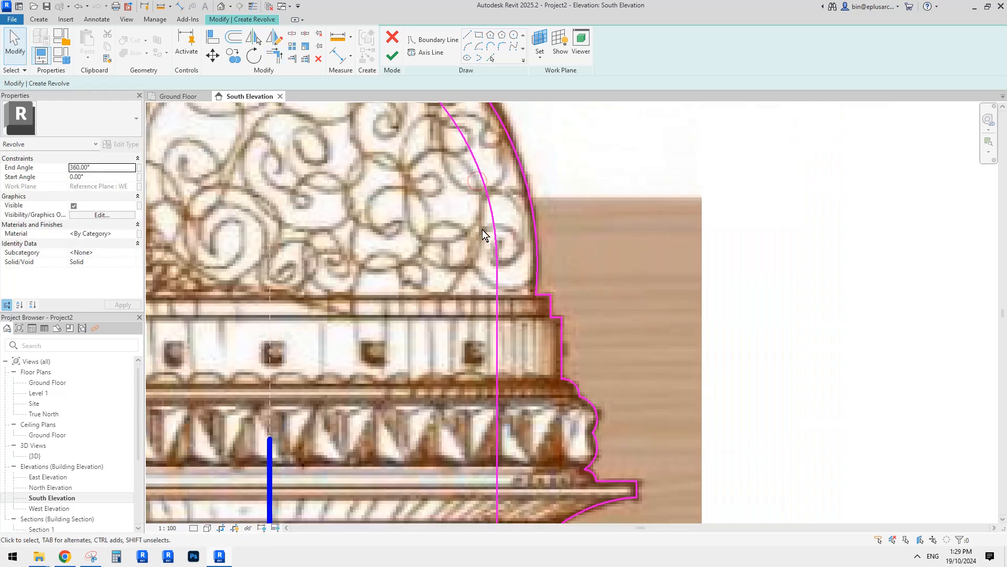
pyautogui.press('Escape')
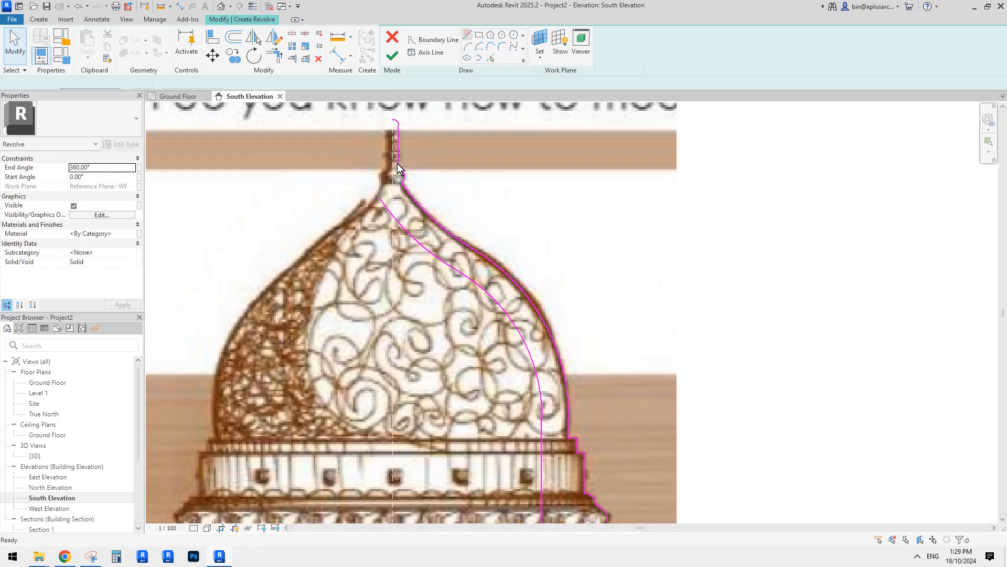
# Close the profile along the axis with a vertical line from the finial's tip down to the inner dome curve, trimming the two together
pyautogui.scroll(2, 398, 167)
pyautogui.click(404, 196)
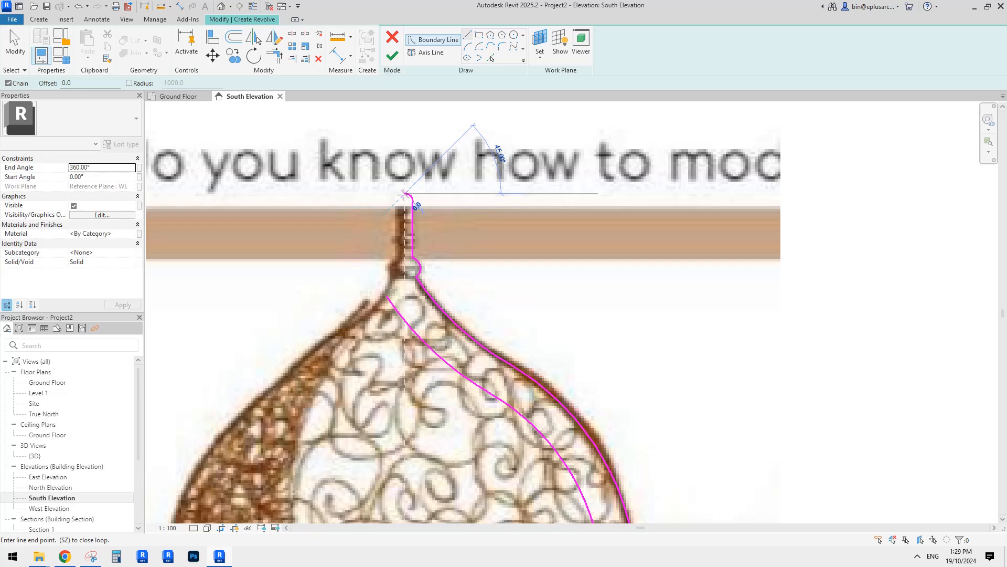
pyautogui.click(404, 321)
pyautogui.press('Escape')
pyautogui.press('Escape')
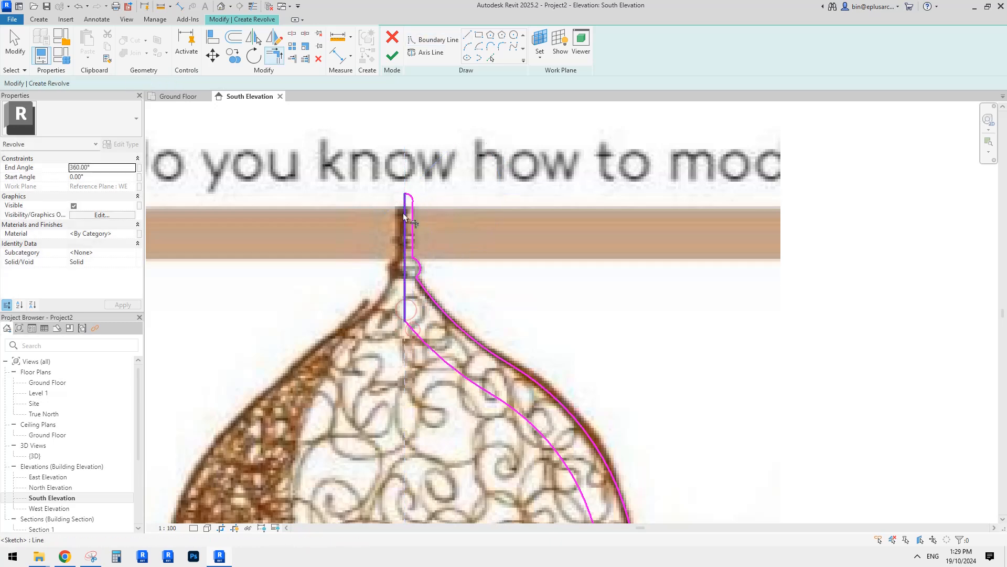
pyautogui.scroll(-4, 407, 320)
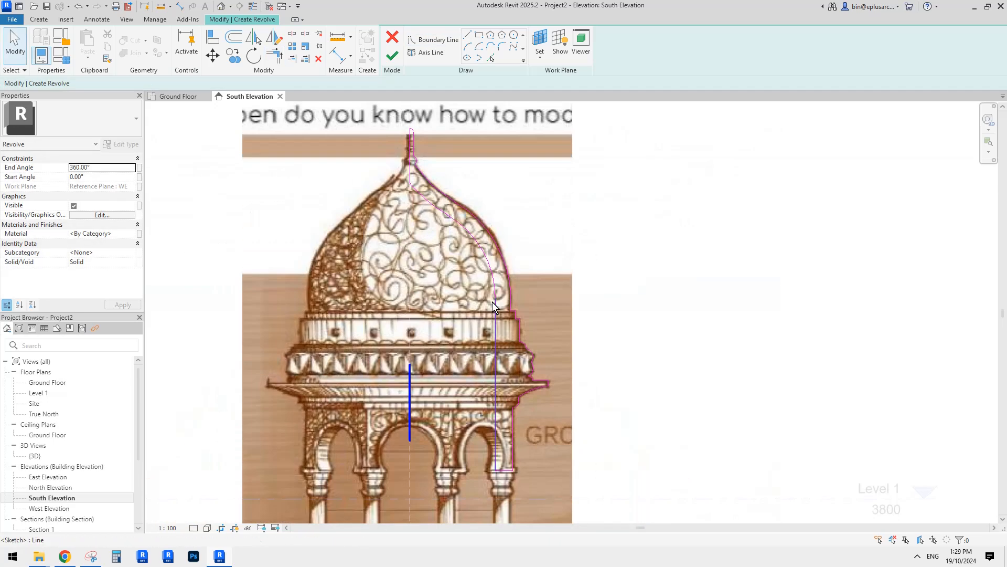
# Generate the 360° revolve from the finished profile and complete the in-place model in the 3D view
pyautogui.moveTo(494, 304)
pyautogui.mouseDown(button='middle')
pyautogui.moveTo(485, 334)
pyautogui.moveTo(490, 291)
pyautogui.mouseUp(button='middle')
pyautogui.click(397, 54)
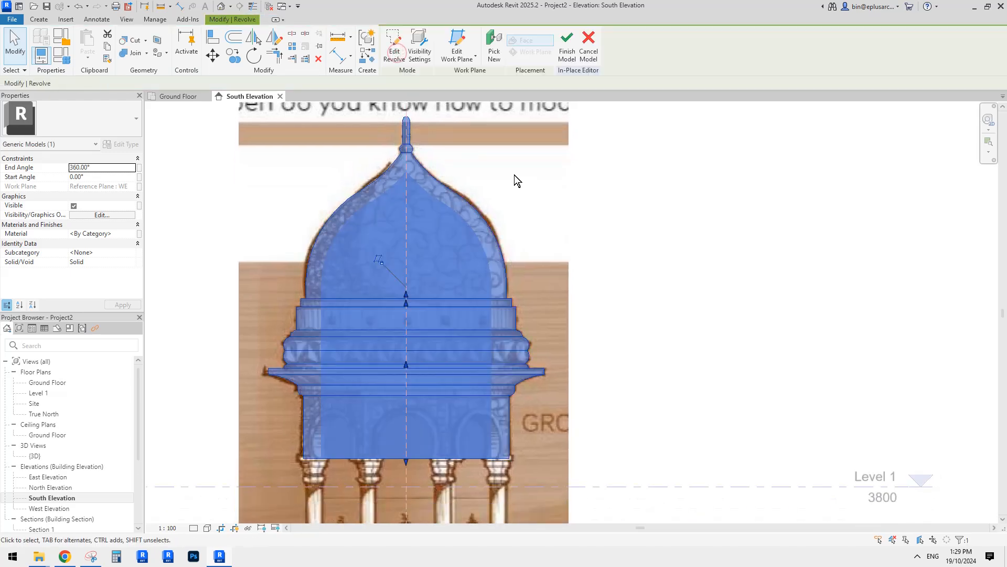
pyautogui.click(514, 175)
pyautogui.moveTo(505, 204); pyautogui.dragTo(506, 204, button='middle')
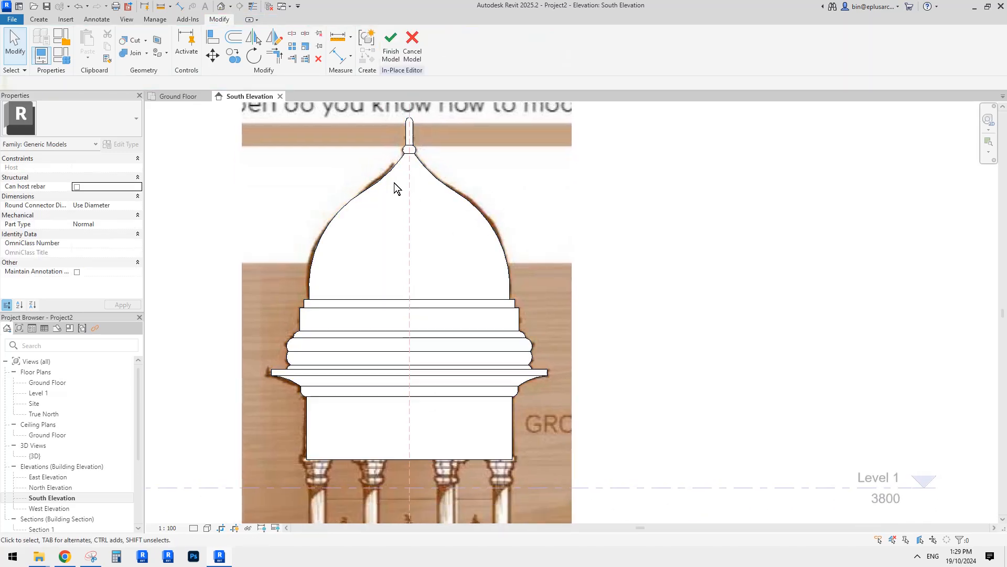
pyautogui.click(220, 6)
pyautogui.click(398, 54)
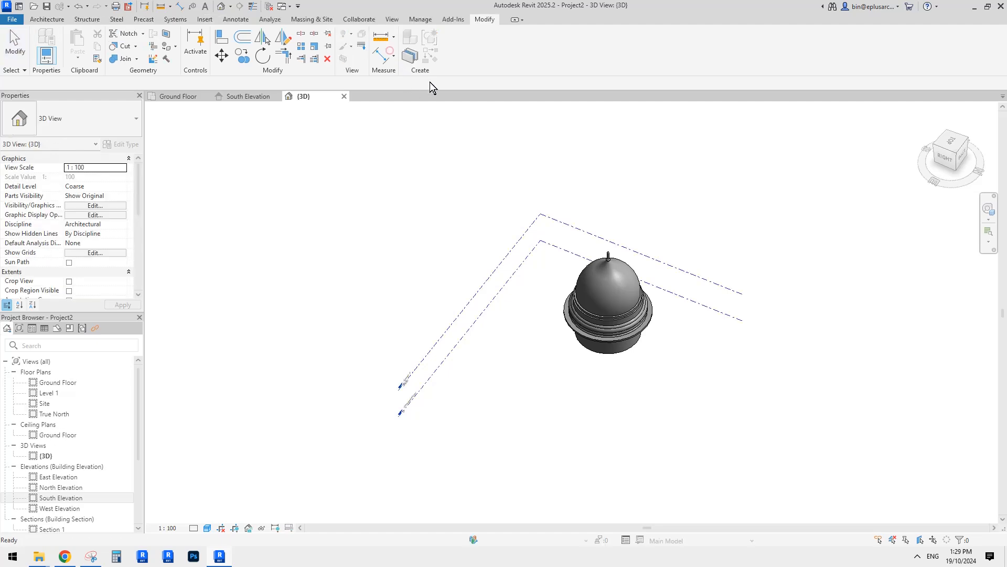
# Examine the revolved dome and its moldings from several sides in the 3D view
pyautogui.click(657, 326)
pyautogui.keyDown('shift'); pyautogui.moveTo(676, 346); pyautogui.dragTo(631, 248, button='middle'); pyautogui.keyUp('shift')
pyautogui.click(711, 261)
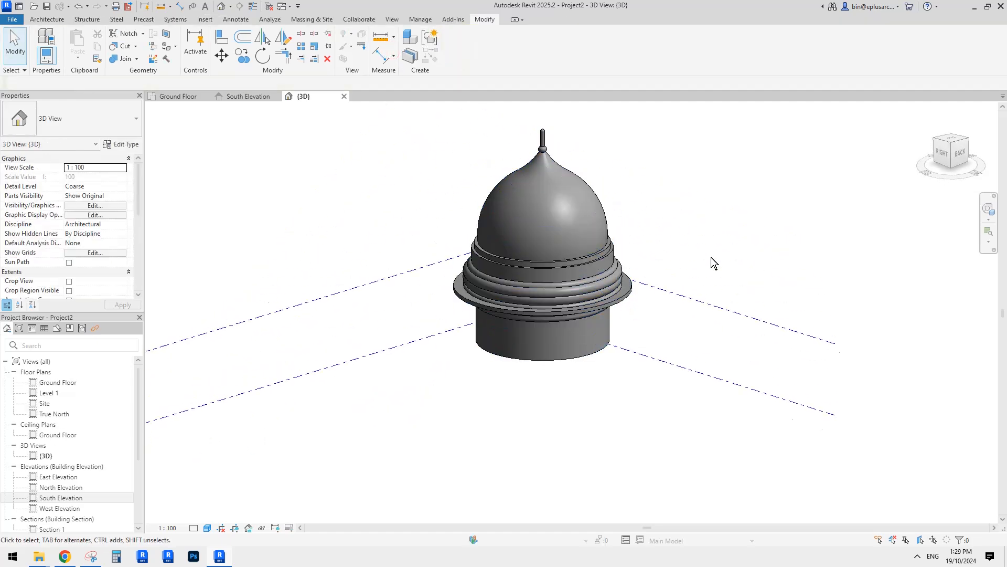
pyautogui.keyDown('shift'); pyautogui.moveTo(710, 260); pyautogui.dragTo(569, 402, button='middle'); pyautogui.keyUp('shift')
pyautogui.moveTo(354, 375); pyautogui.dragTo(345, 353, button='middle')
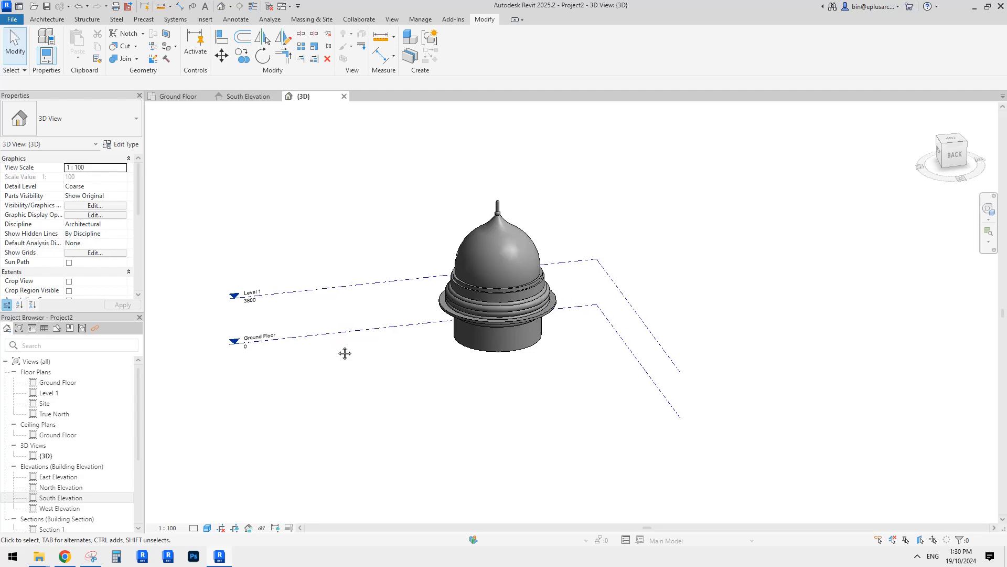
pyautogui.moveTo(359, 437); pyautogui.dragTo(356, 436, button='middle')
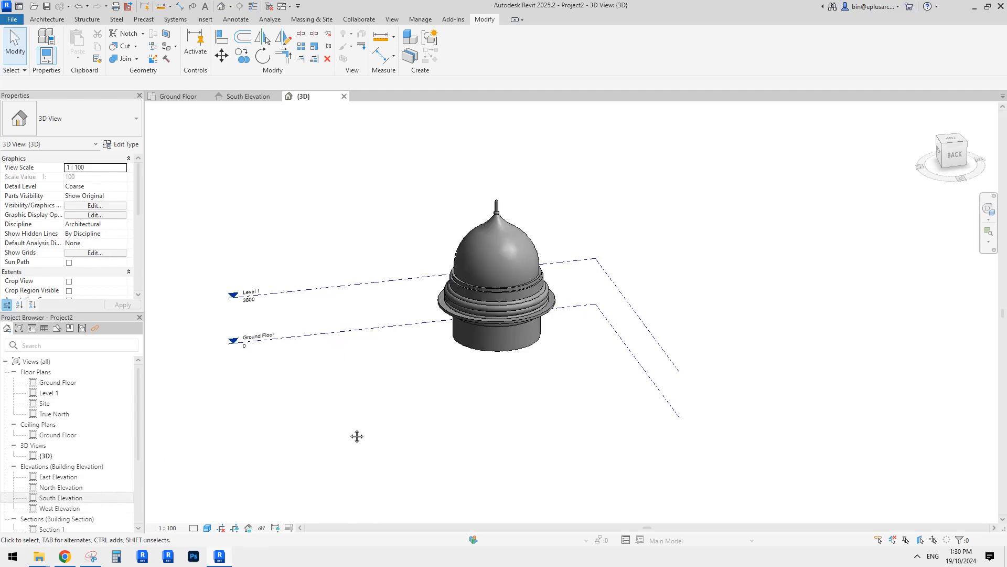
# Open the South Elevation view and temporarily hide the revolved generic model to expose the reference image
pyautogui.doubleClick(76, 499)
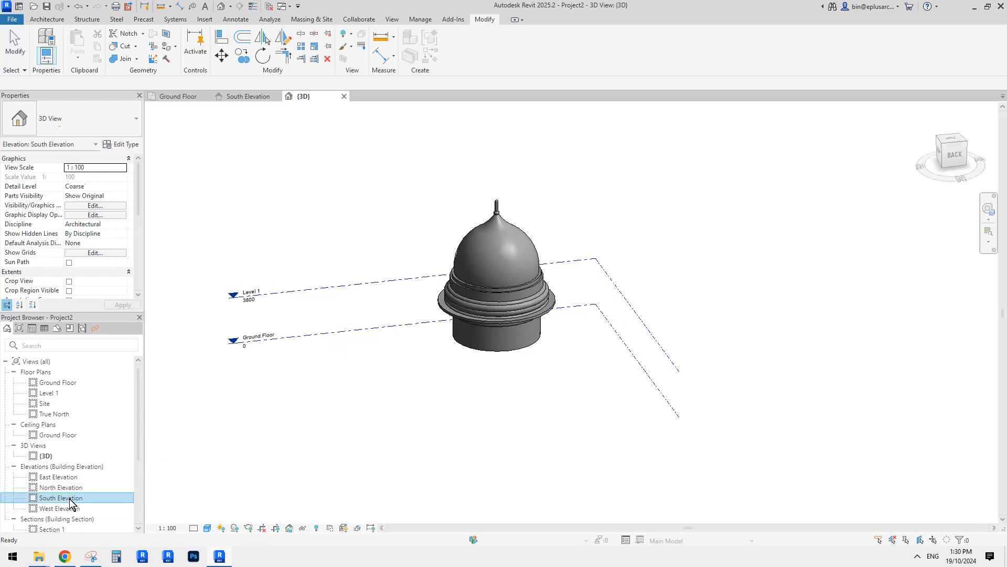
pyautogui.moveTo(450, 369); pyautogui.dragTo(512, 246, button='middle')
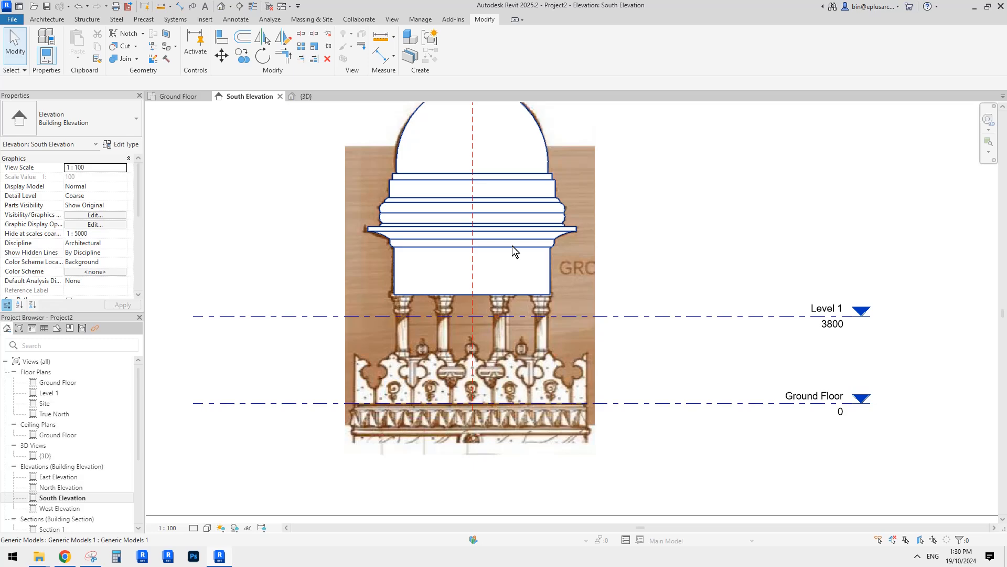
pyautogui.click(527, 278)
pyautogui.press('h')
pyautogui.press('h')
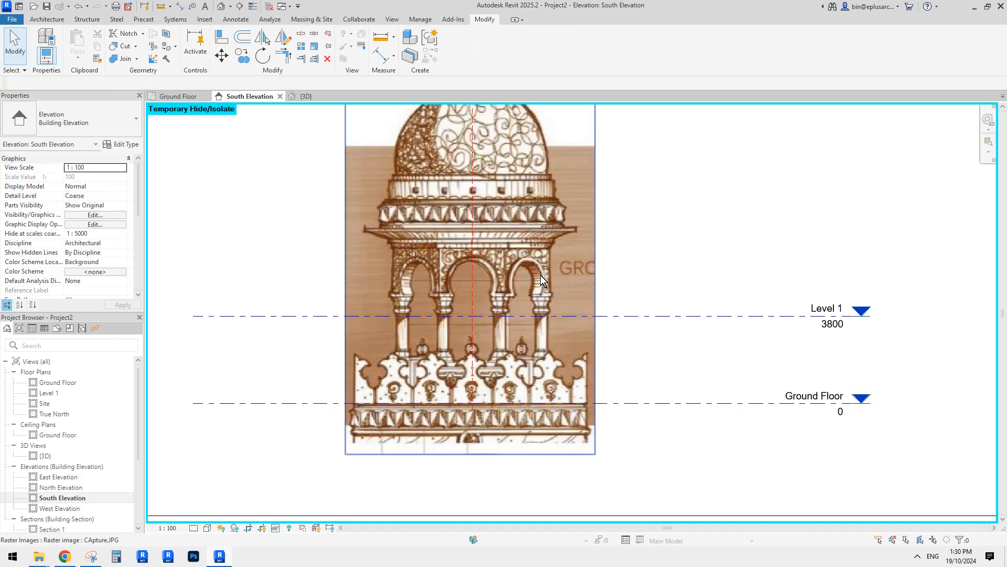
# Examine the arcade's arches, columns and parapet in the South Elevation reference image
pyautogui.scroll(2, 467, 277)
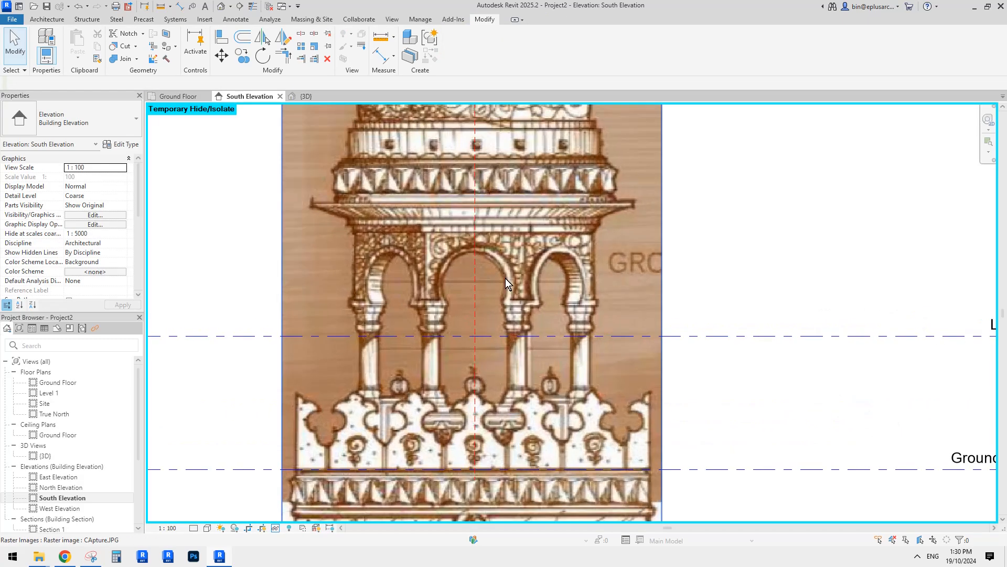
pyautogui.moveTo(516, 273); pyautogui.dragTo(527, 264, button='middle')
pyautogui.scroll(2, 529, 260)
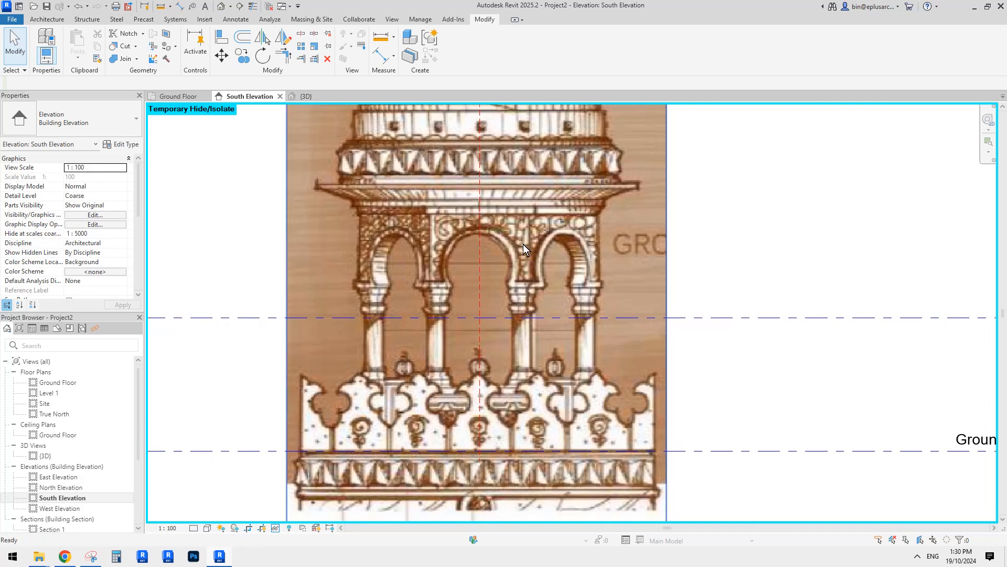
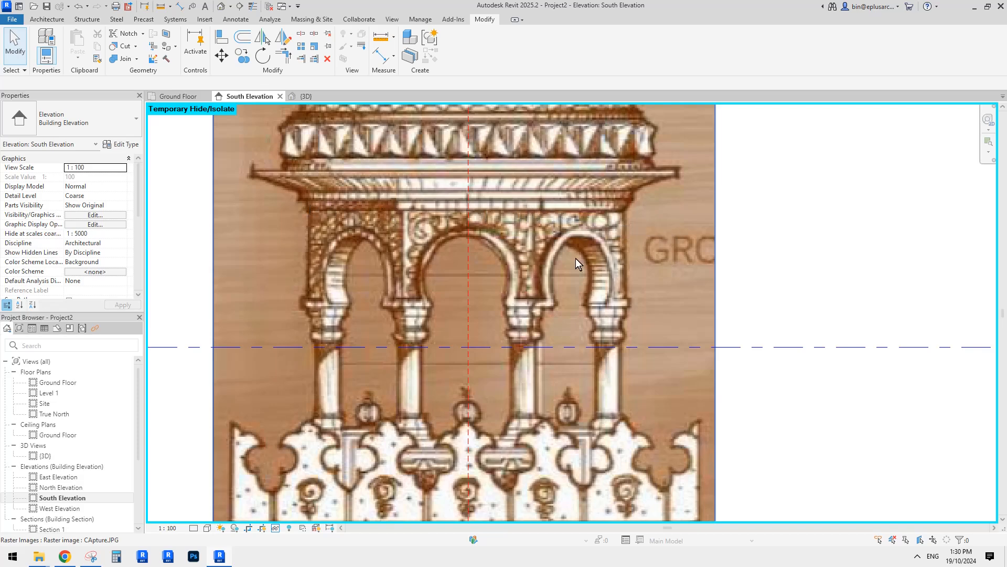
pyautogui.scroll(-1, 578, 264)
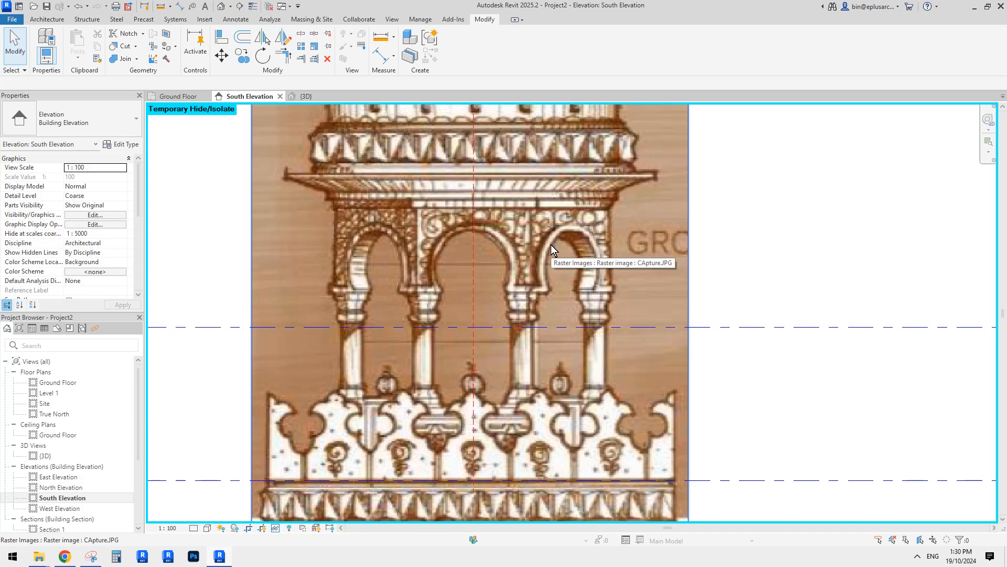
pyautogui.moveTo(563, 282)
pyautogui.mouseDown(button='middle')
pyautogui.moveTo(561, 236)
pyautogui.moveTo(572, 281)
pyautogui.mouseUp(button='middle')
pyautogui.scroll(-1, 561, 239)
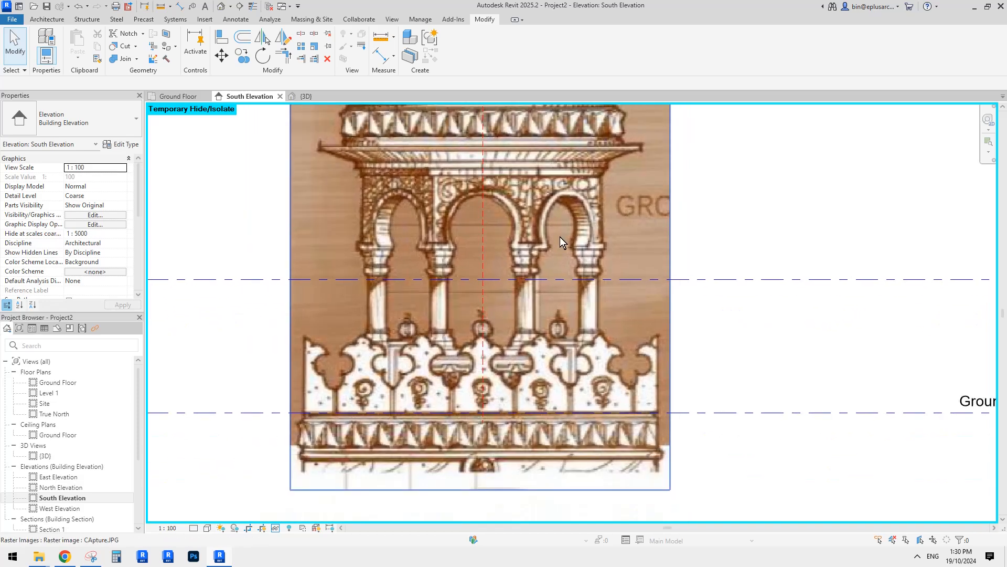
pyautogui.moveTo(559, 206); pyautogui.dragTo(565, 228, button='middle')
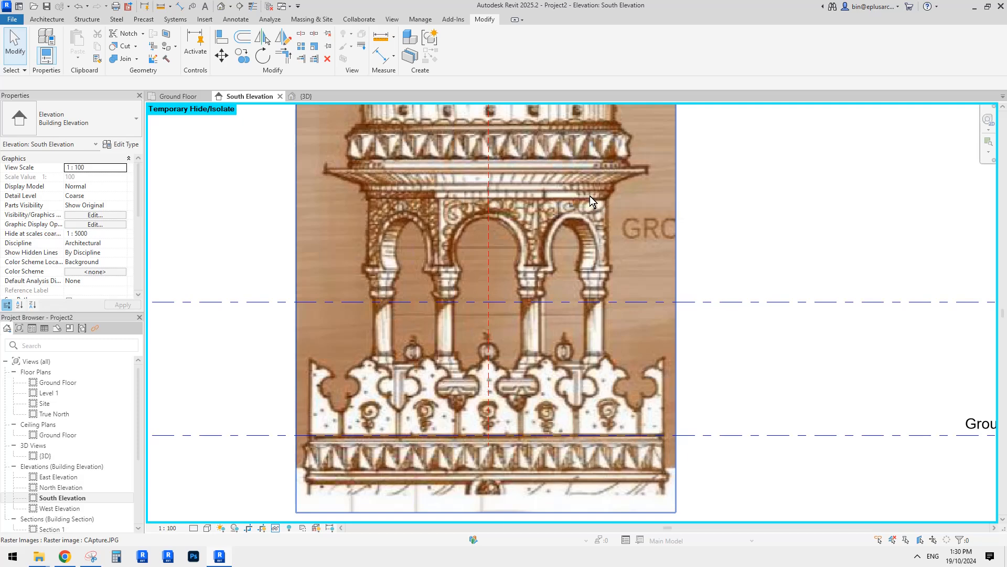
# Unhide the dome model and open its revolve sketch for in-place editing
pyautogui.moveTo(509, 203); pyautogui.dragTo(536, 241, button='middle')
pyautogui.press('h')
pyautogui.press('r')
pyautogui.click(521, 240)
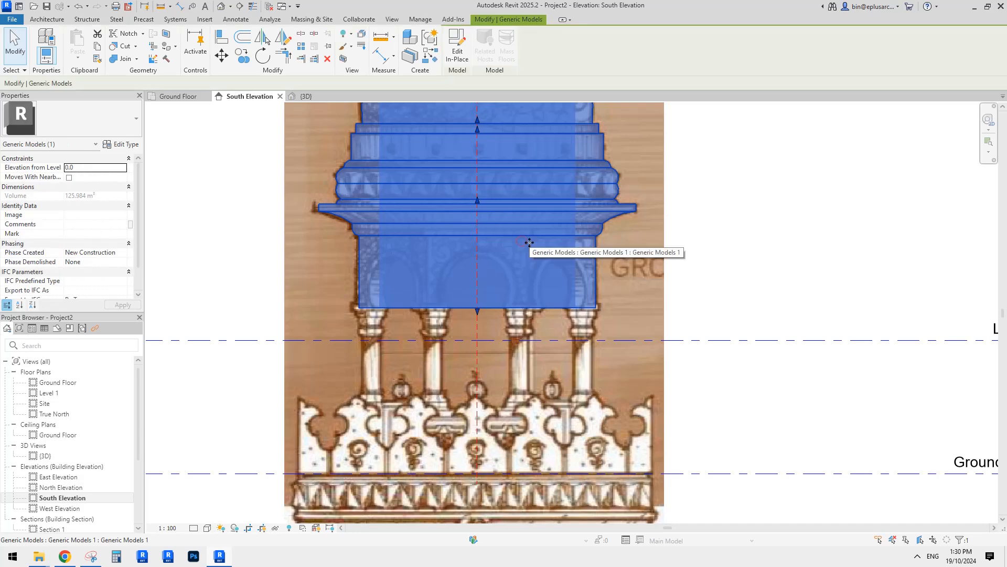
pyautogui.scroll(1, 541, 248)
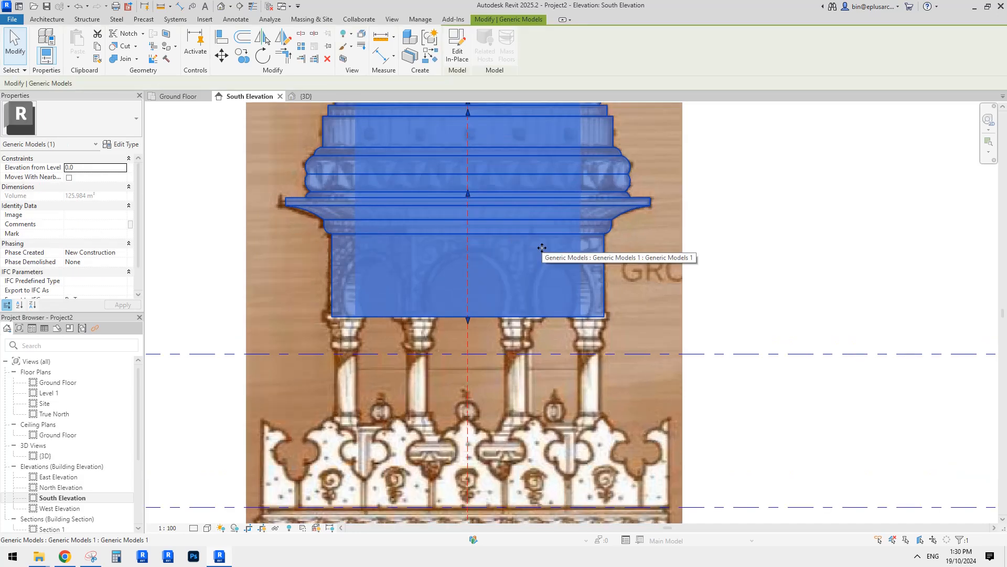
pyautogui.click(457, 48)
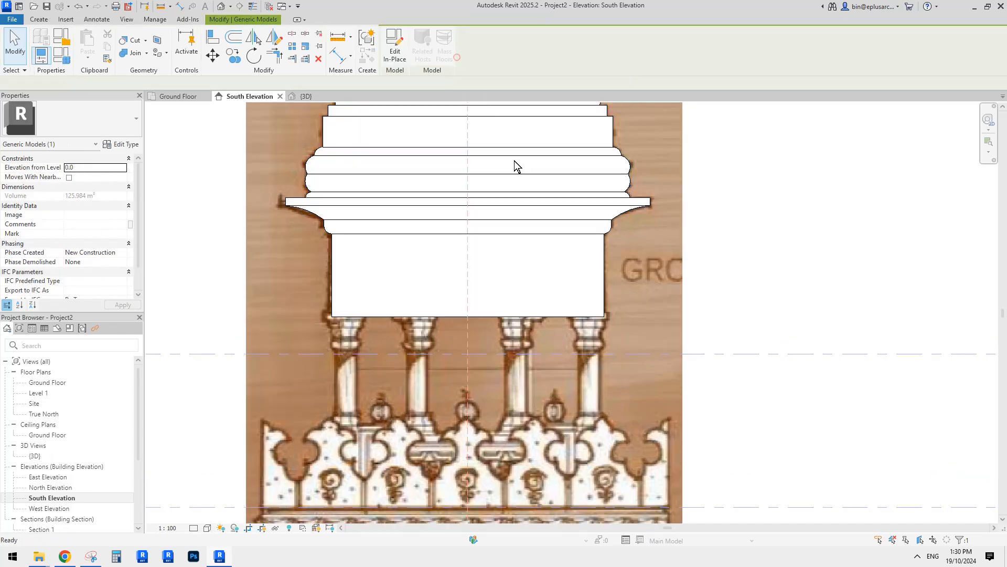
pyautogui.scroll(1, 602, 241)
pyautogui.doubleClick(603, 234)
pyautogui.moveTo(616, 201); pyautogui.dragTo(587, 231, button='middle')
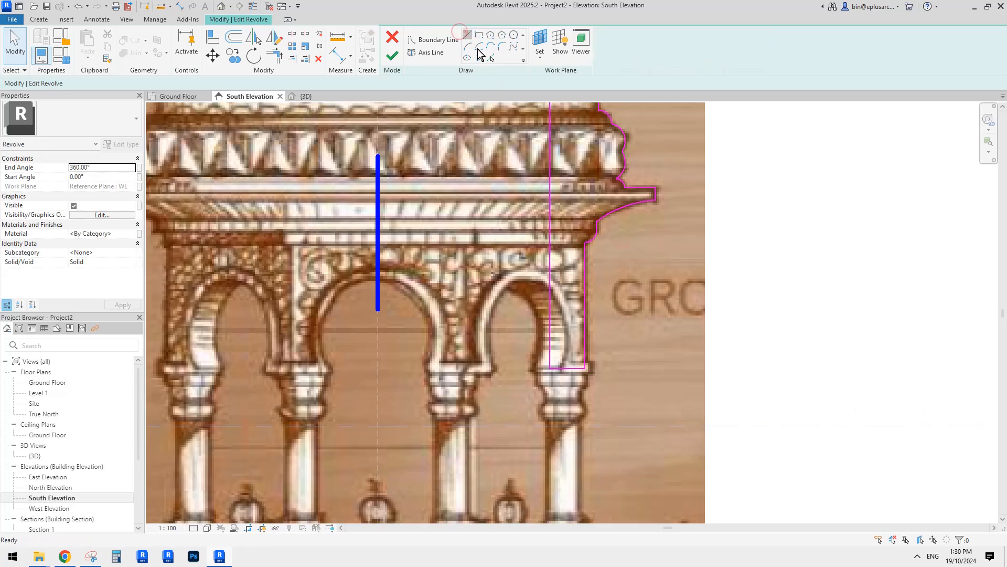
# Close the revolve profile with a horizontal line just under the cornice and delete the arc and boundary lines below it
pyautogui.click(466, 35)
pyautogui.click(605, 231)
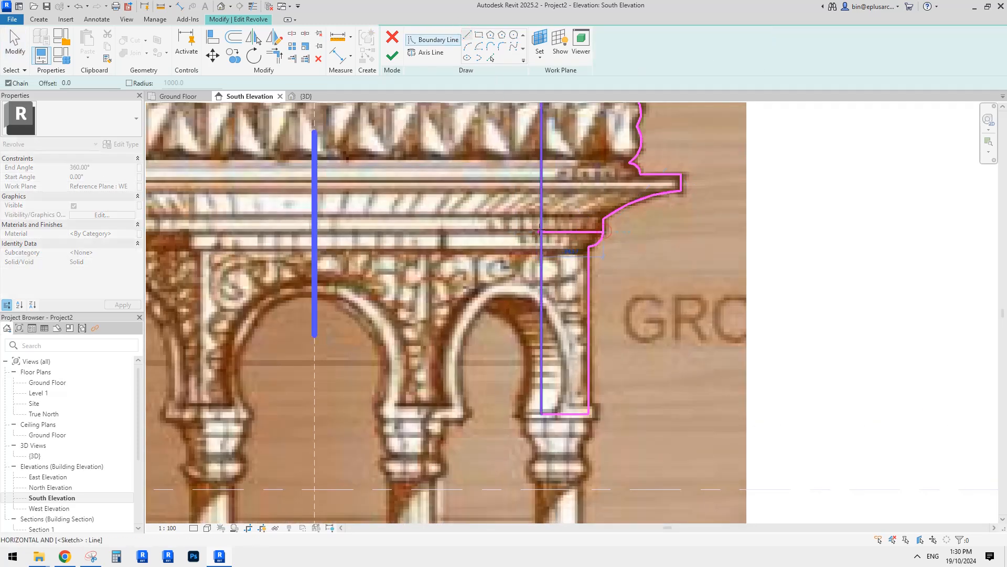
pyautogui.click(540, 231)
pyautogui.press('Escape')
pyautogui.press('Escape')
pyautogui.click(598, 242)
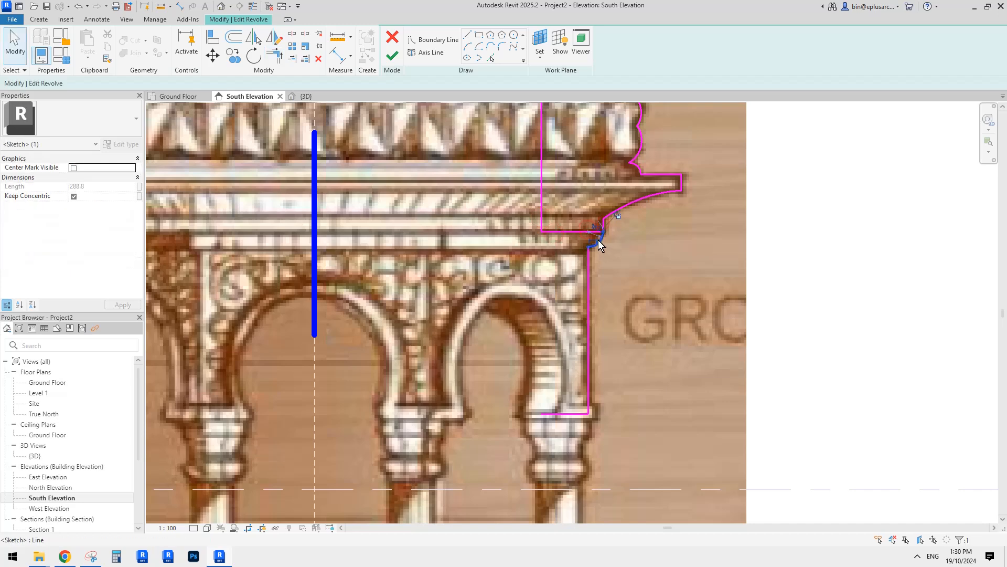
pyautogui.press('Delete')
pyautogui.press('Tab')
pyautogui.click(590, 271)
pyautogui.press('Delete')
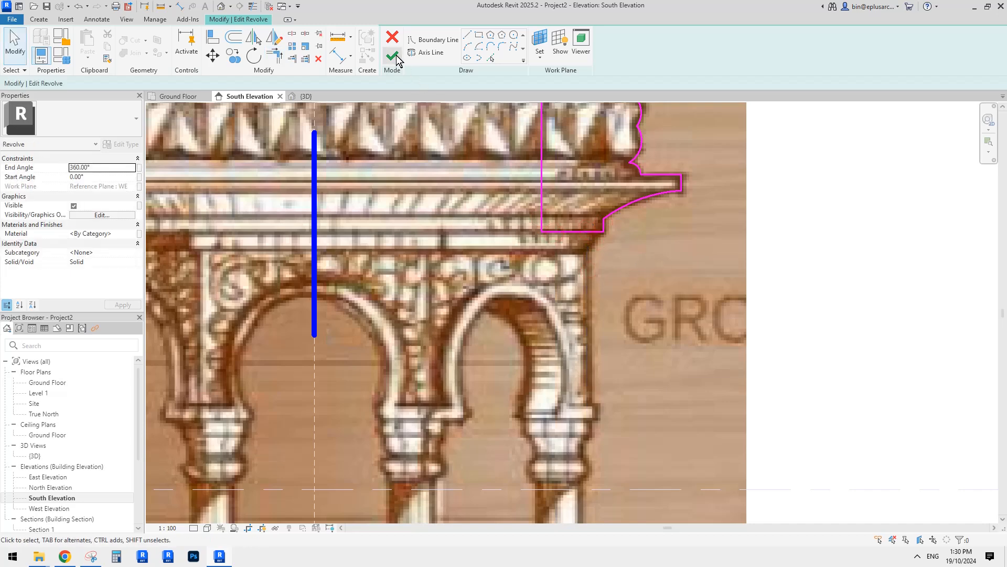
# Finish the shortened revolve sketch and complete the in-place dome model
pyautogui.click(395, 55)
pyautogui.scroll(-1, 562, 171)
pyautogui.press('Escape')
pyautogui.moveTo(452, 175); pyautogui.dragTo(516, 160, button='middle')
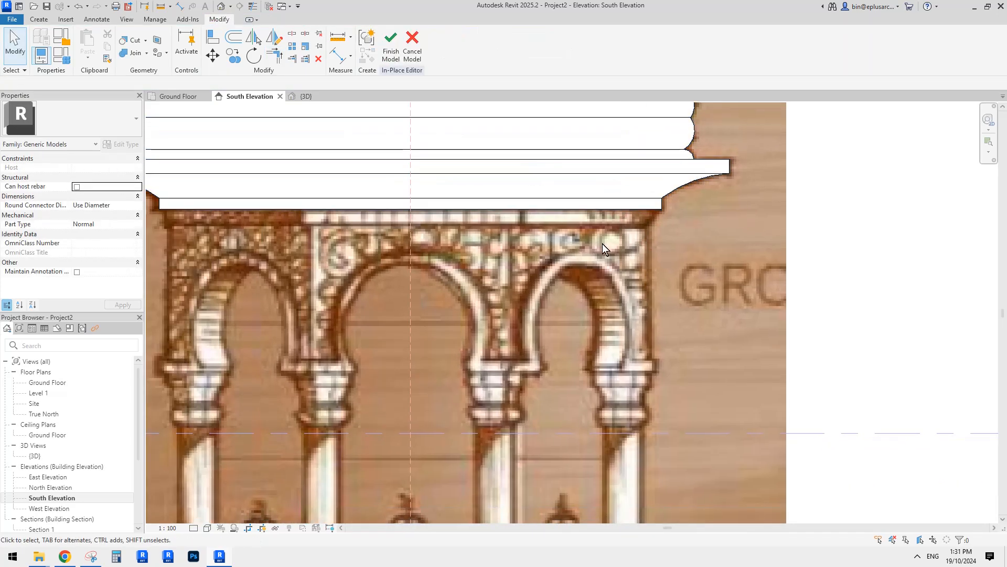
pyautogui.scroll(-2, 611, 233)
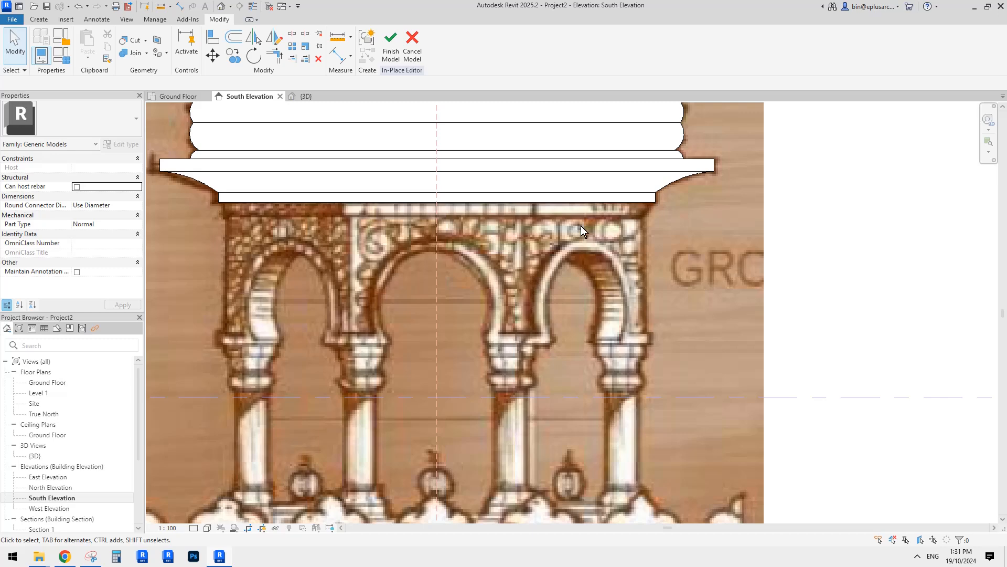
pyautogui.scroll(2, 555, 223)
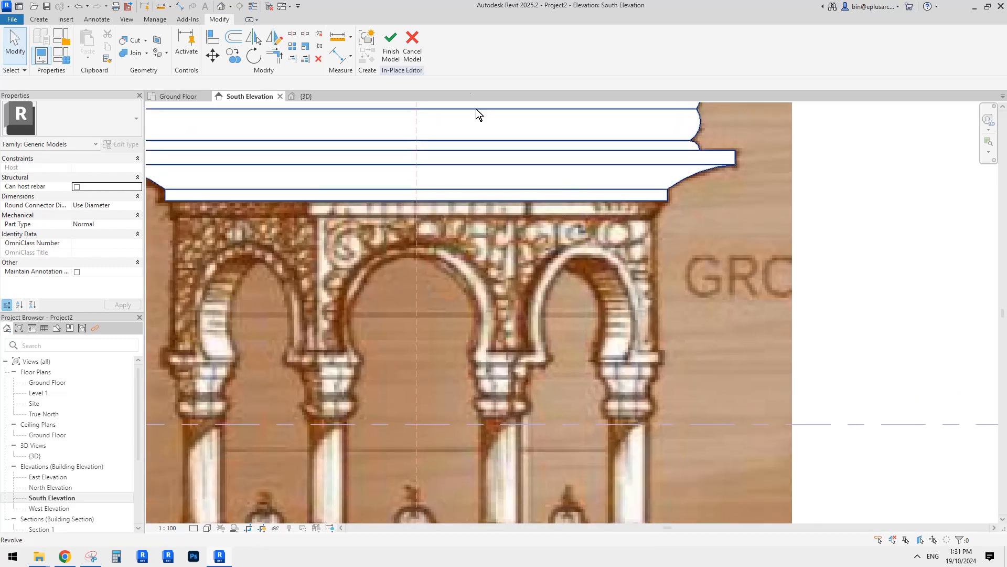
pyautogui.click(391, 51)
pyautogui.scroll(-1, 568, 218)
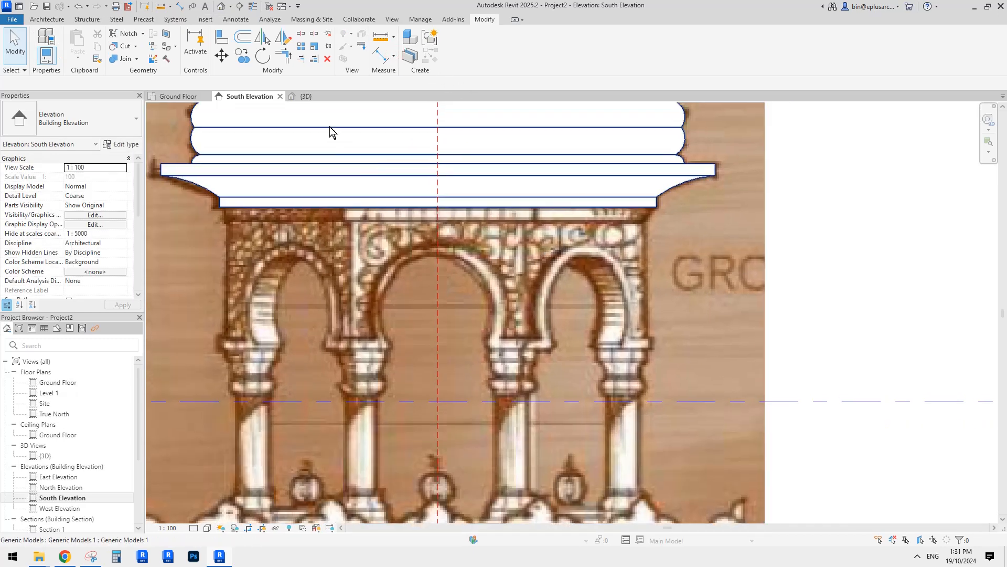
# Show the dome's underside in the 3D view and reopen the model for in-place editing
pyautogui.click(222, 9)
pyautogui.keyDown('shift'); pyautogui.moveTo(540, 264); pyautogui.dragTo(549, 161, button='middle'); pyautogui.keyUp('shift')
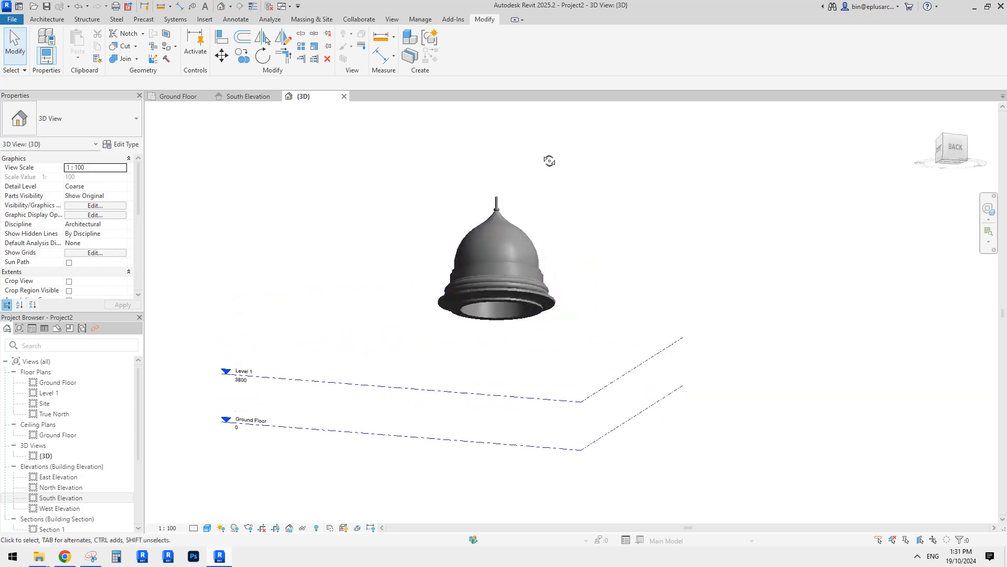
pyautogui.scroll(3, 505, 317)
pyautogui.keyDown('shift'); pyautogui.moveTo(505, 318); pyautogui.dragTo(482, 207, button='middle'); pyautogui.keyUp('shift')
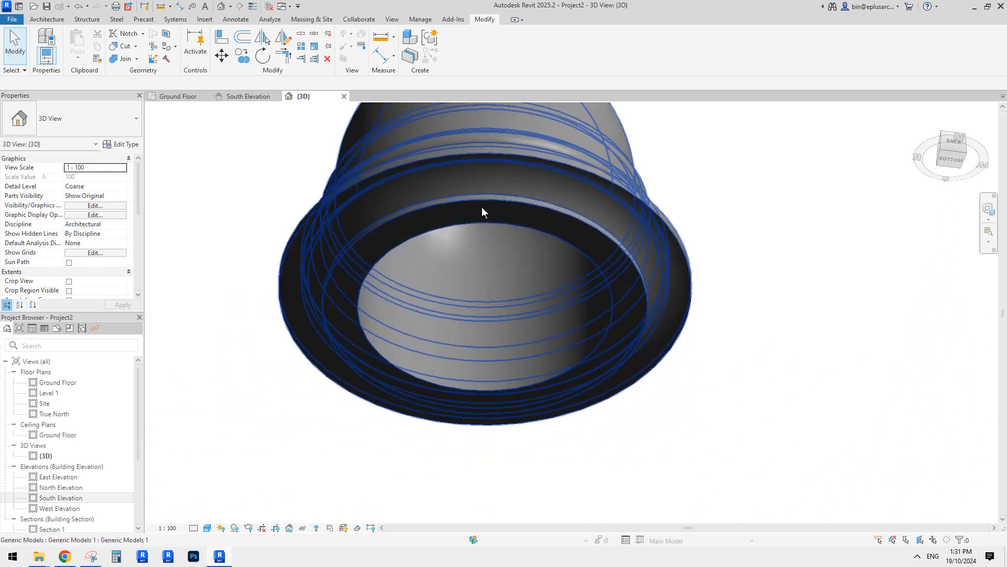
pyautogui.click(46, 22)
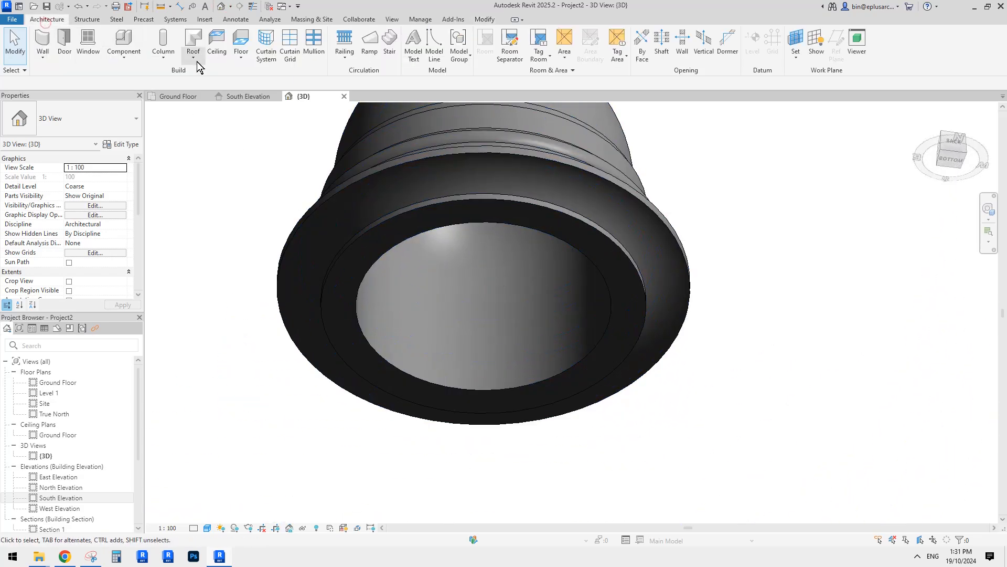
pyautogui.click(518, 168)
pyautogui.click(457, 43)
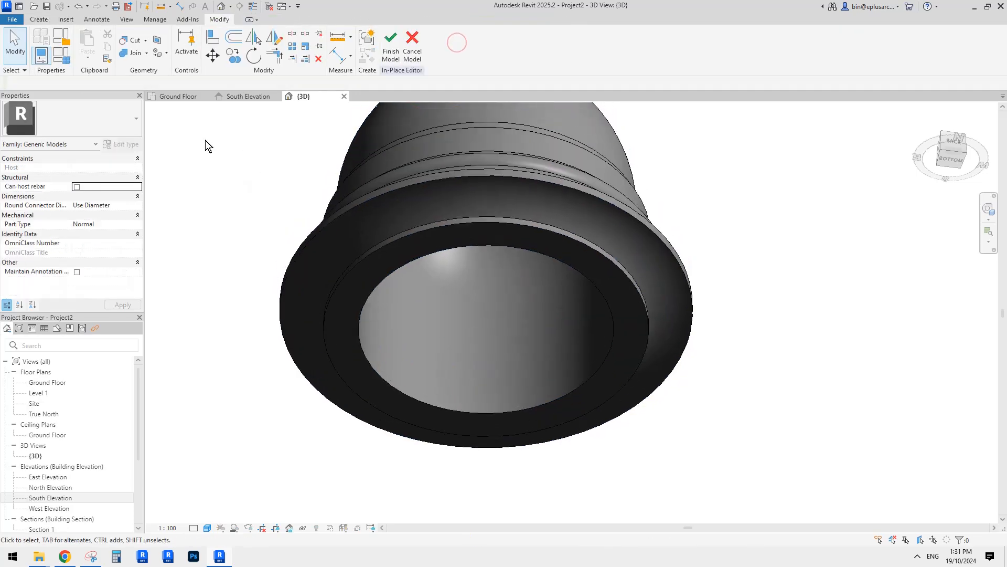
pyautogui.click(396, 215)
pyautogui.click(228, 126)
# Start a sweep and pick the outer circular edge of the dome's flat bottom ring as its path
pyautogui.click(44, 19)
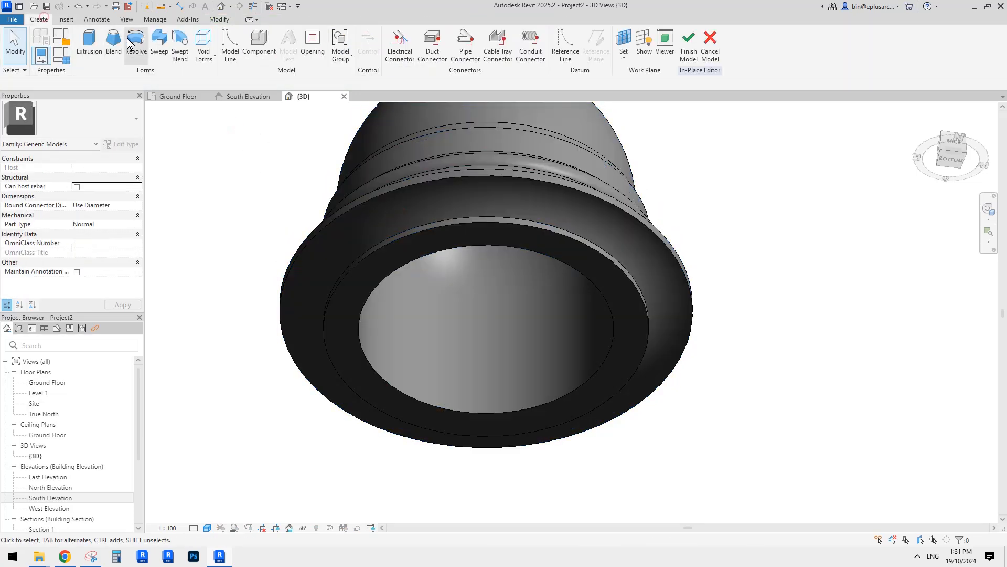
pyautogui.click(165, 54)
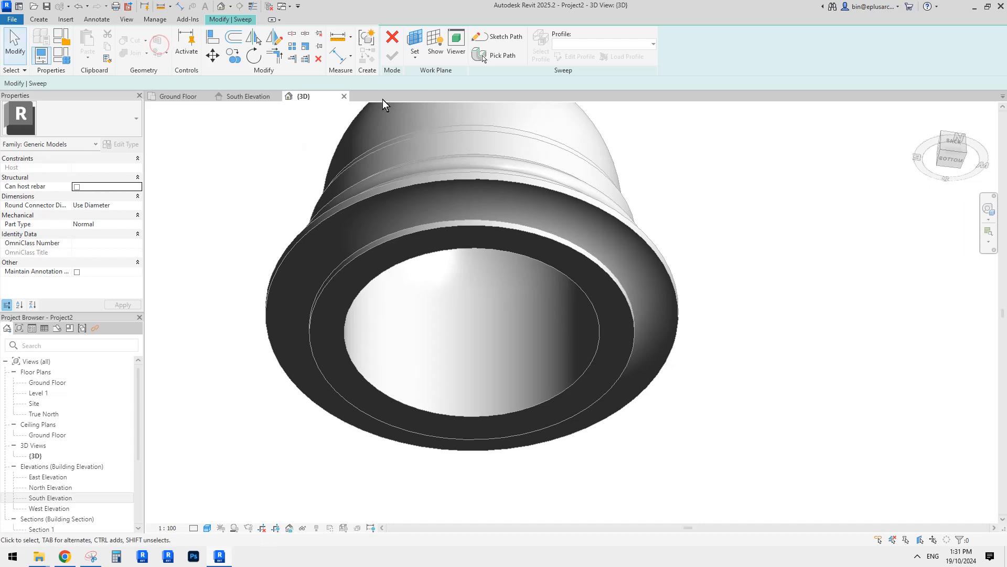
pyautogui.moveTo(478, 157); pyautogui.dragTo(460, 150, button='middle')
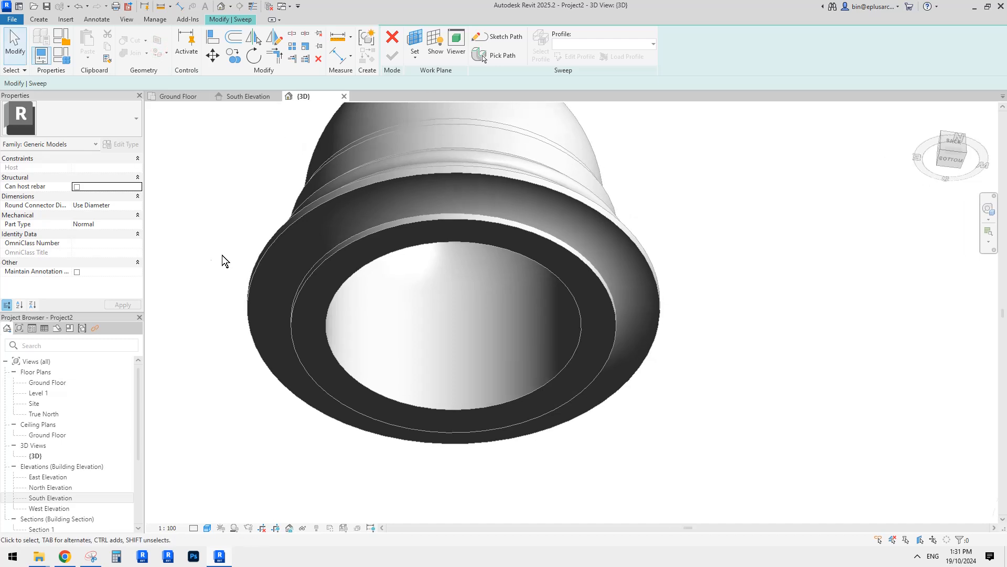
pyautogui.moveTo(222, 255); pyautogui.dragTo(258, 256, button='middle')
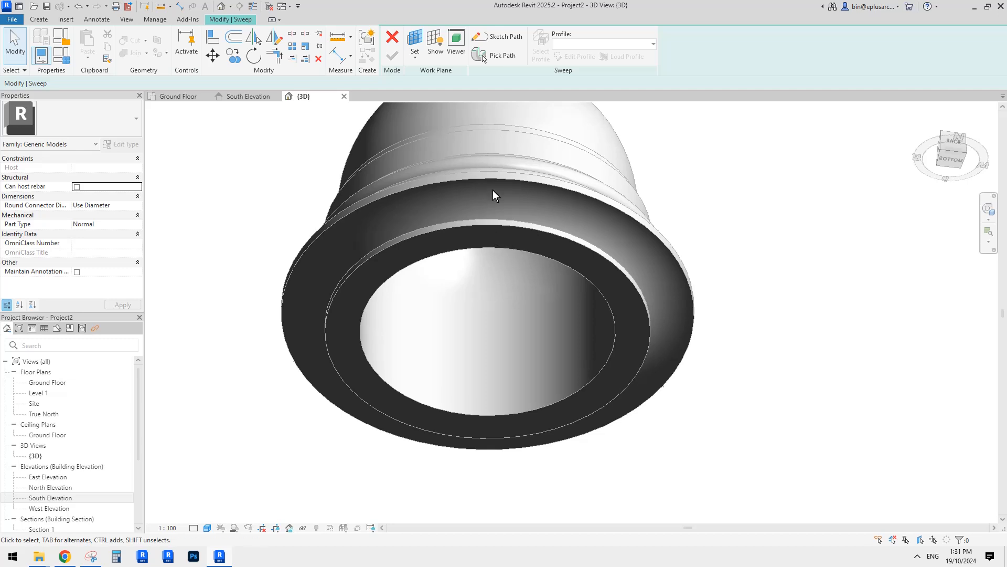
pyautogui.moveTo(493, 189); pyautogui.dragTo(494, 198, button='middle')
pyautogui.moveTo(508, 130)
pyautogui.mouseDown(button='middle')
pyautogui.moveTo(524, 171)
pyautogui.moveTo(517, 114)
pyautogui.mouseUp(button='middle')
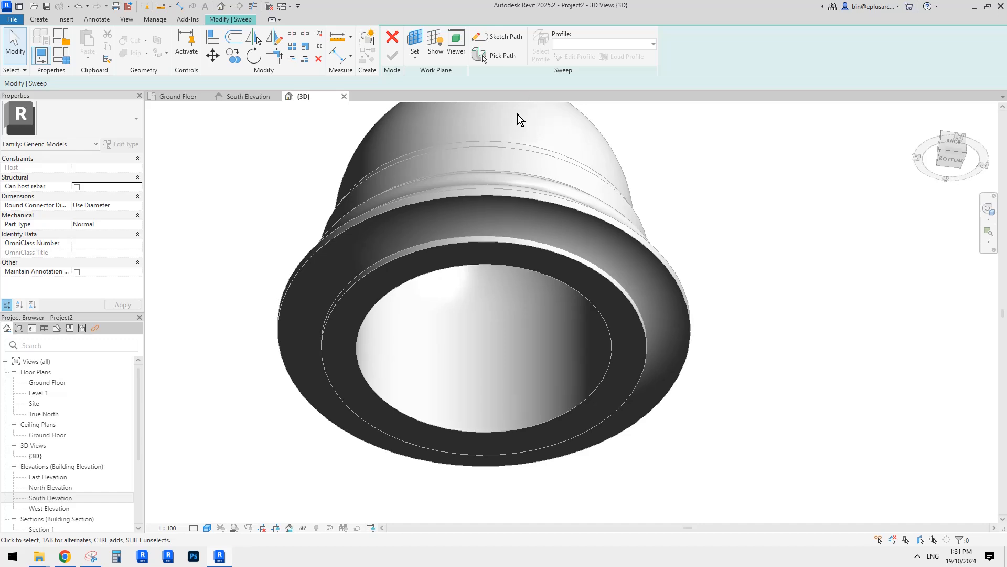
pyautogui.click(496, 56)
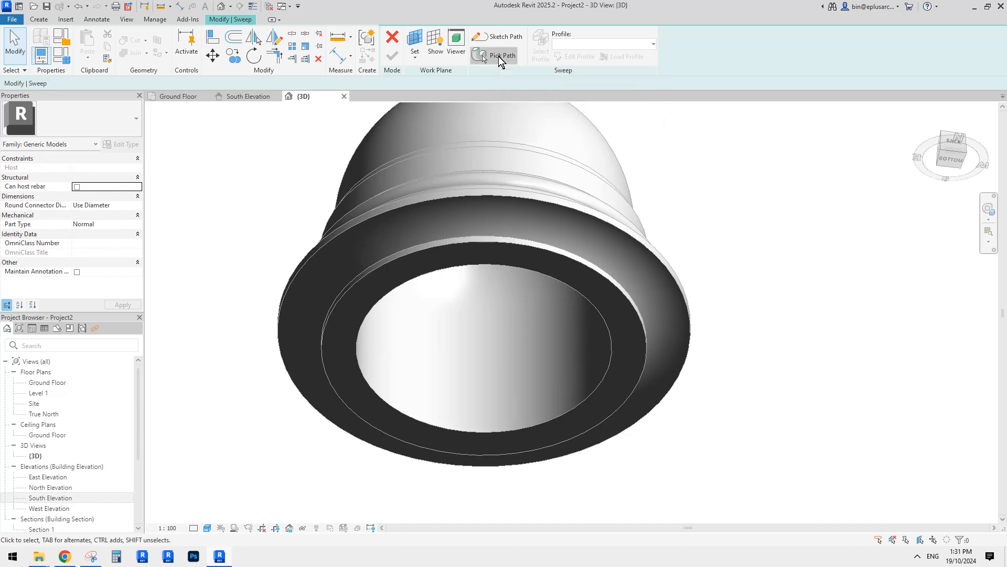
pyautogui.click(596, 277)
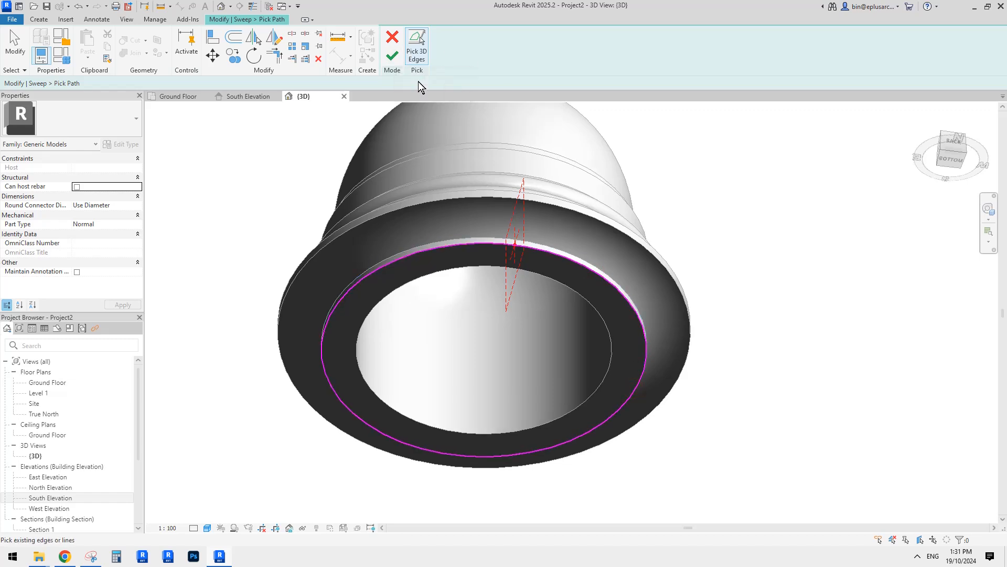
pyautogui.keyDown('shift'); pyautogui.moveTo(566, 193); pyautogui.dragTo(699, 243, button='middle'); pyautogui.keyUp('shift')
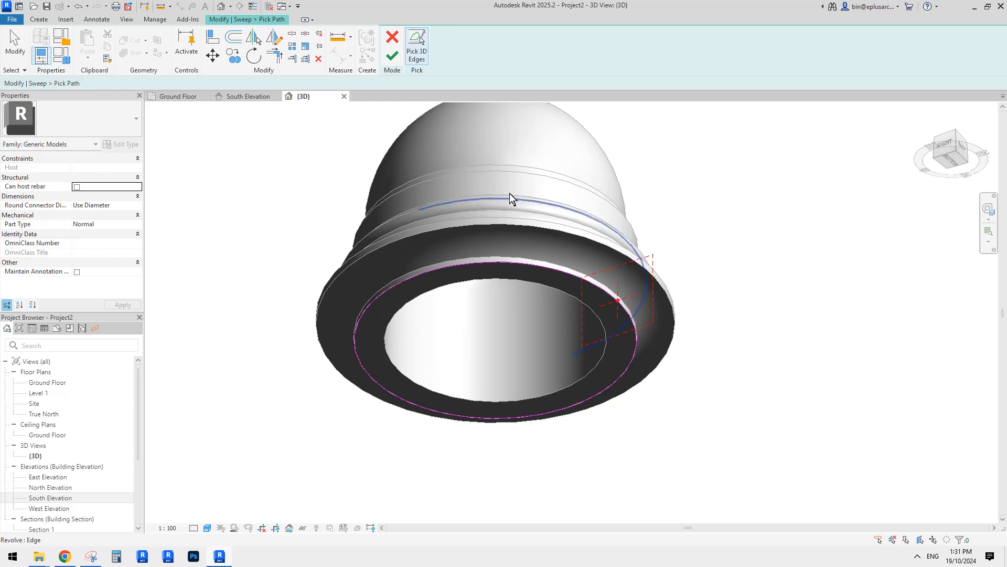
pyautogui.click(394, 57)
# Start editing the sweep profile and open the East Elevation view, where the profile plane faces the viewer
pyautogui.click(573, 59)
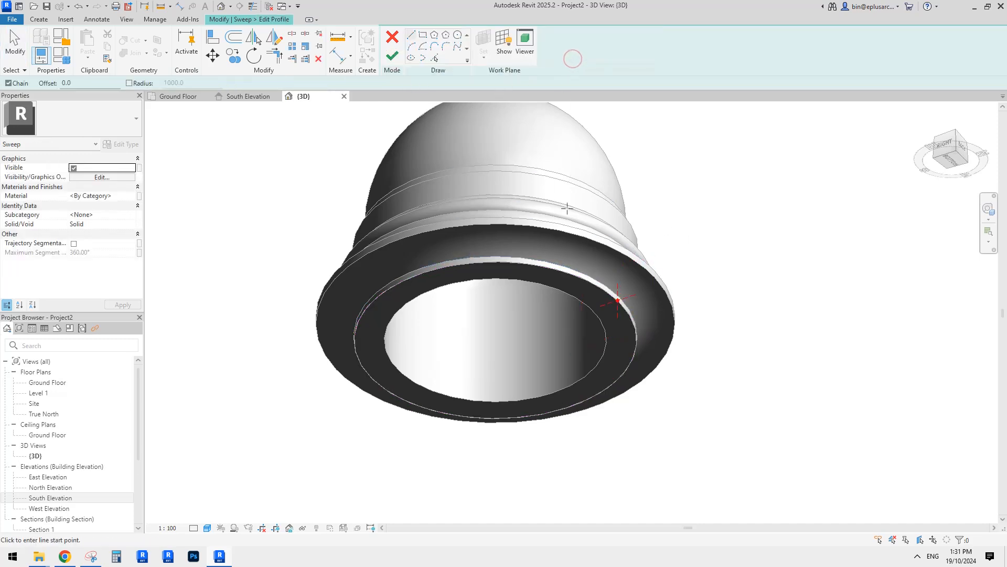
pyautogui.doubleClick(51, 497)
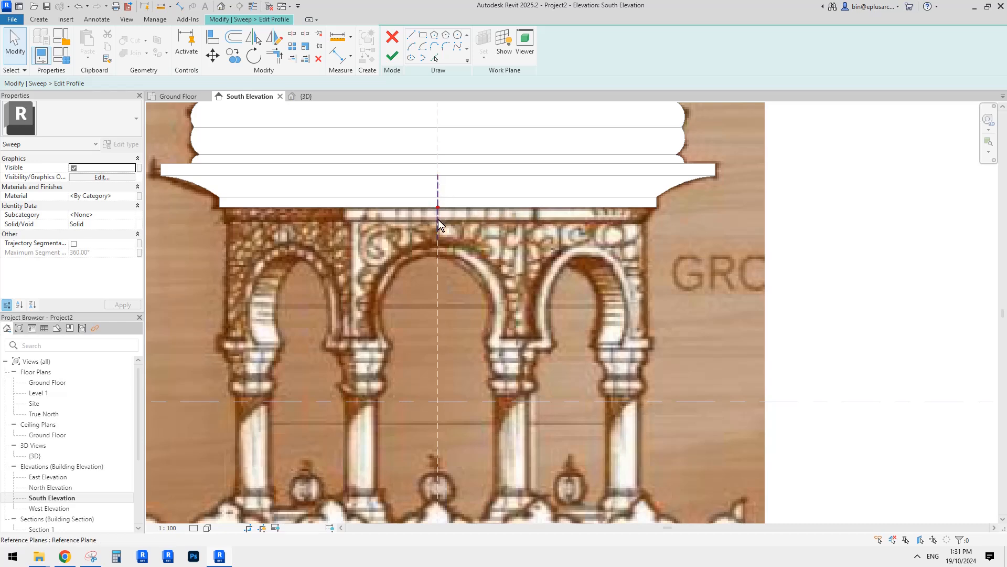
pyautogui.click(438, 206)
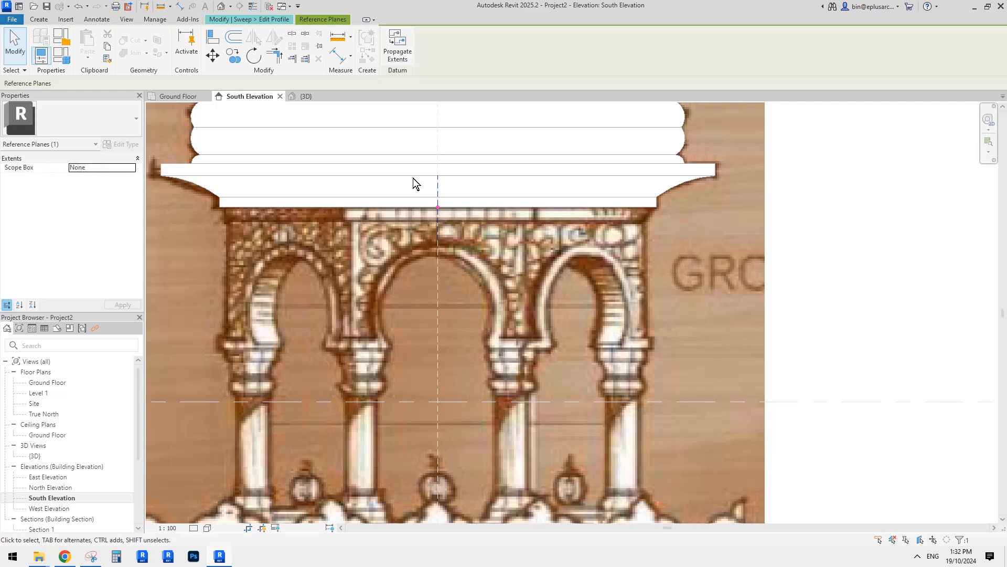
pyautogui.click(464, 198)
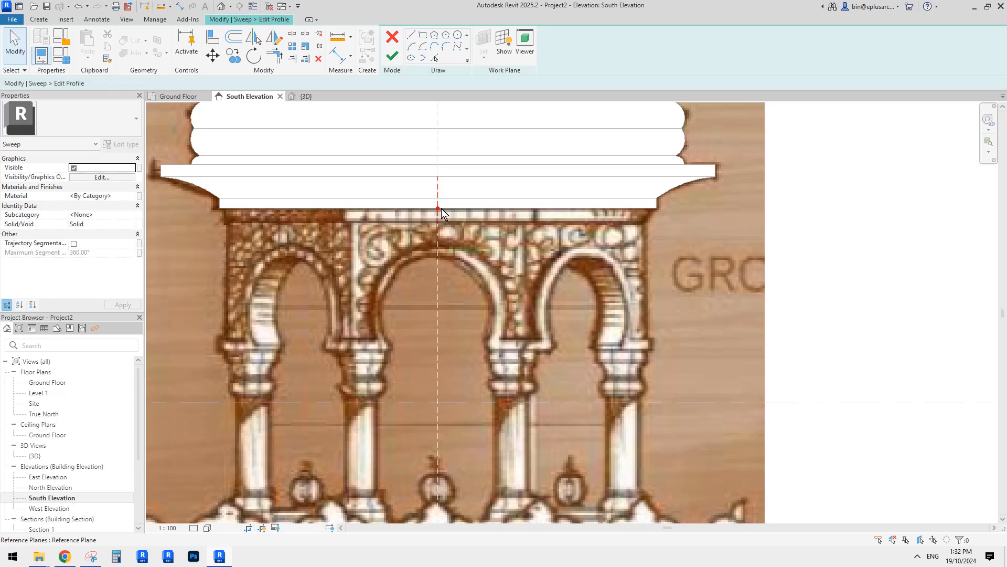
pyautogui.click(55, 487)
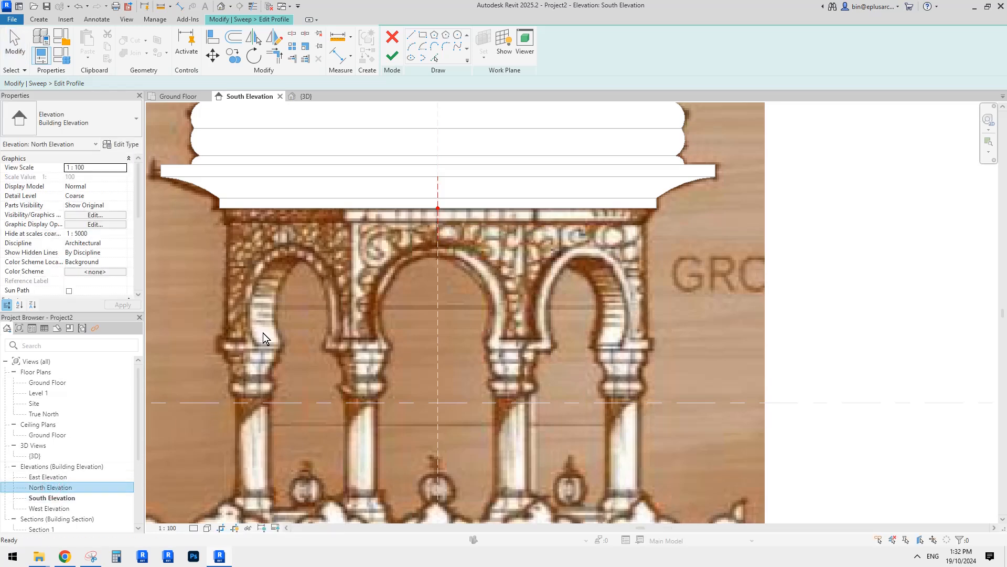
pyautogui.doubleClick(47, 477)
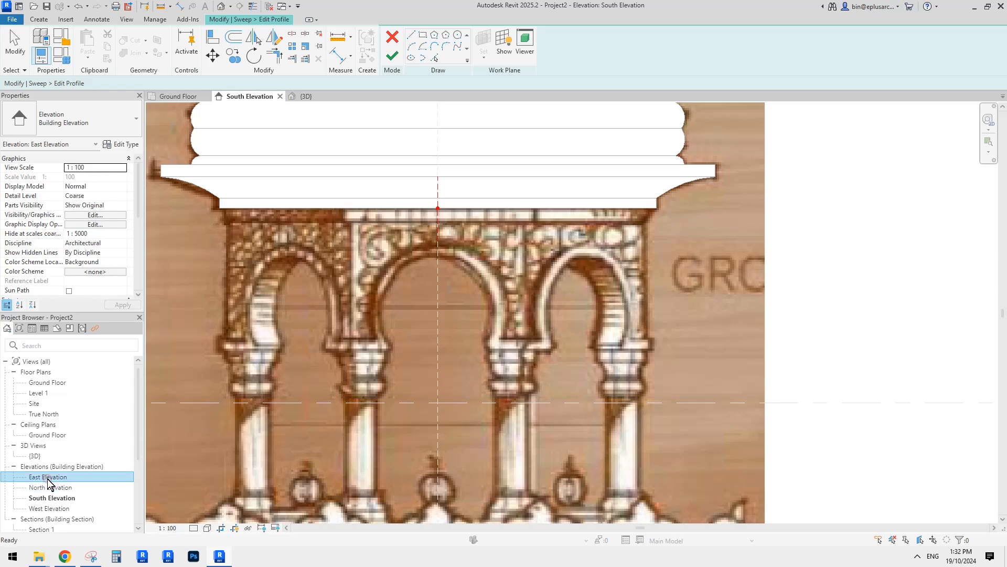
pyautogui.scroll(5, 483, 317)
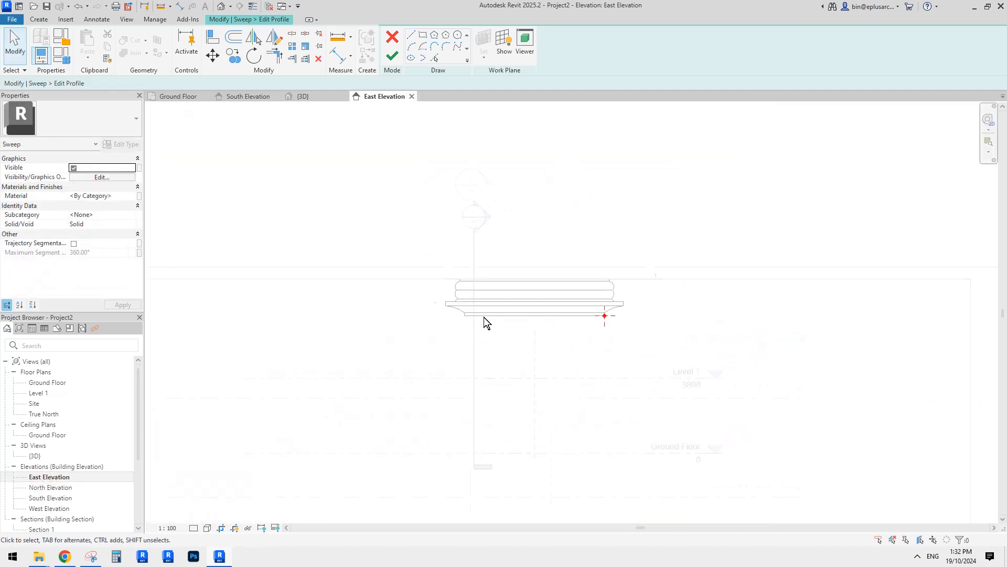
pyautogui.moveTo(590, 323); pyautogui.dragTo(527, 334, button='middle')
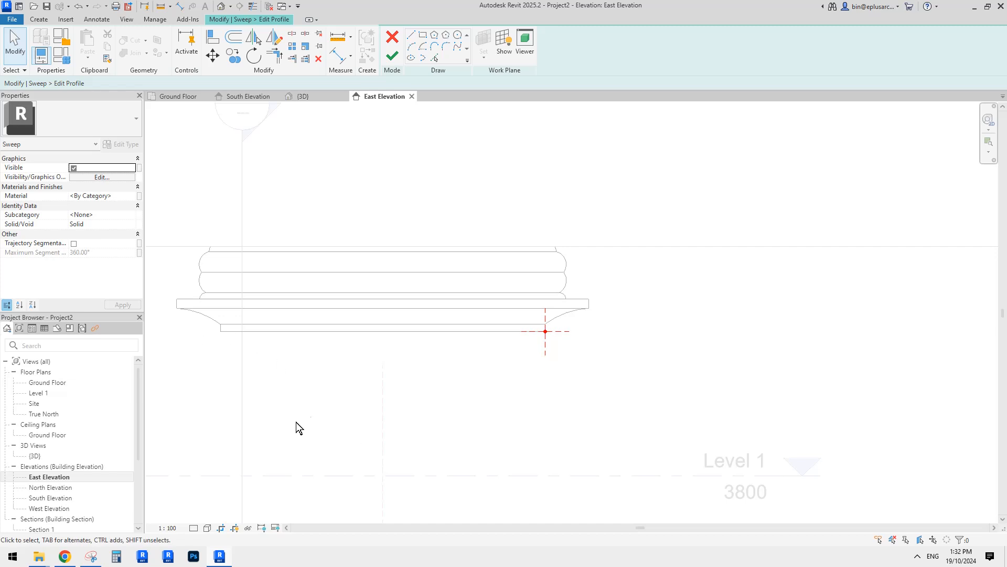
# Sweep a rectangular profile extending down and inward from the path's reference point, and return to the South Elevation view
pyautogui.click(423, 35)
pyautogui.scroll(1, 543, 330)
pyautogui.click(532, 329)
pyautogui.click(495, 418)
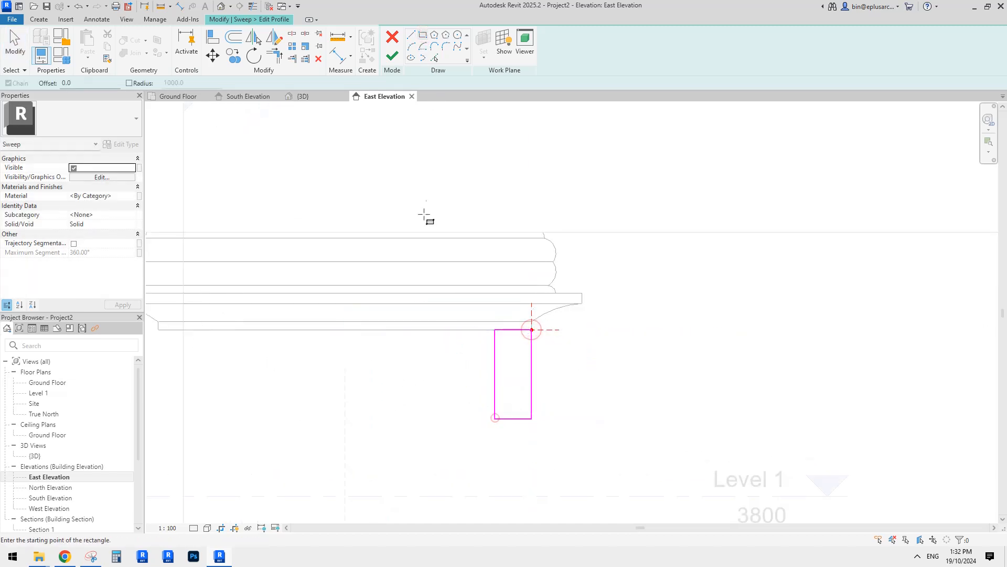
pyautogui.press('Escape')
pyautogui.click(401, 53)
pyautogui.click(395, 60)
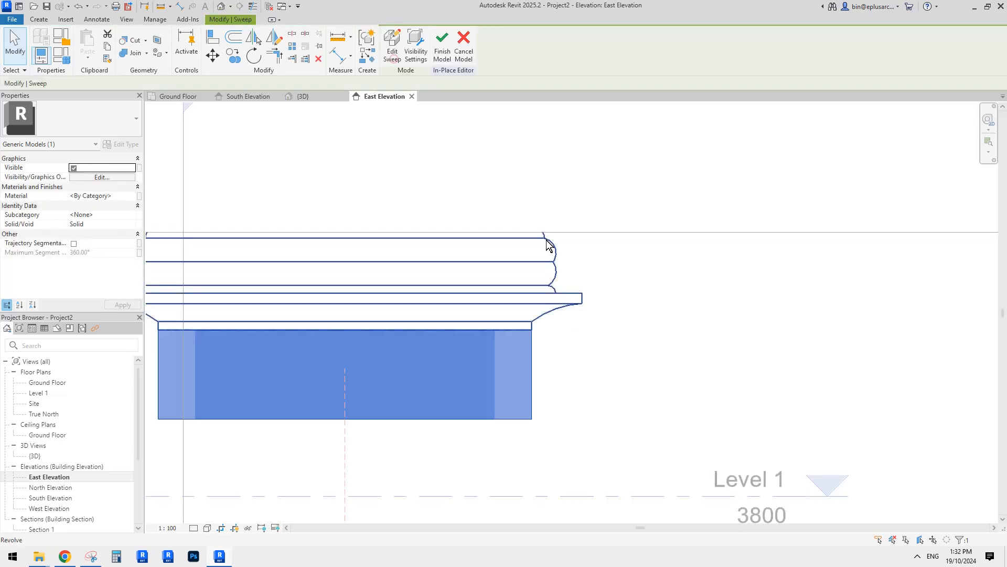
pyautogui.doubleClick(55, 497)
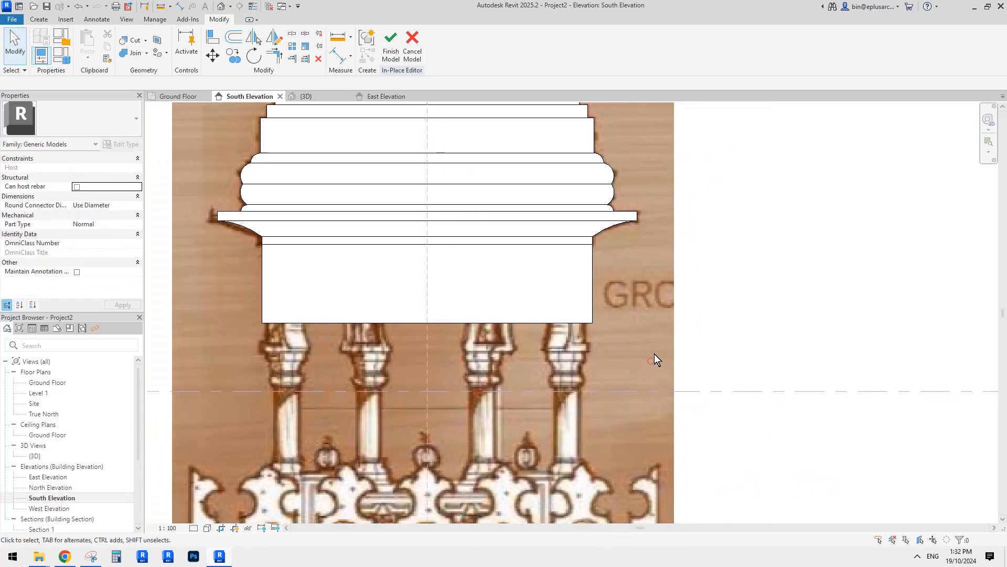
# Finish the in-place model and copy the CApture.JPG reference image from the South Elevation
pyautogui.scroll(-2, 562, 310)
pyautogui.click(391, 42)
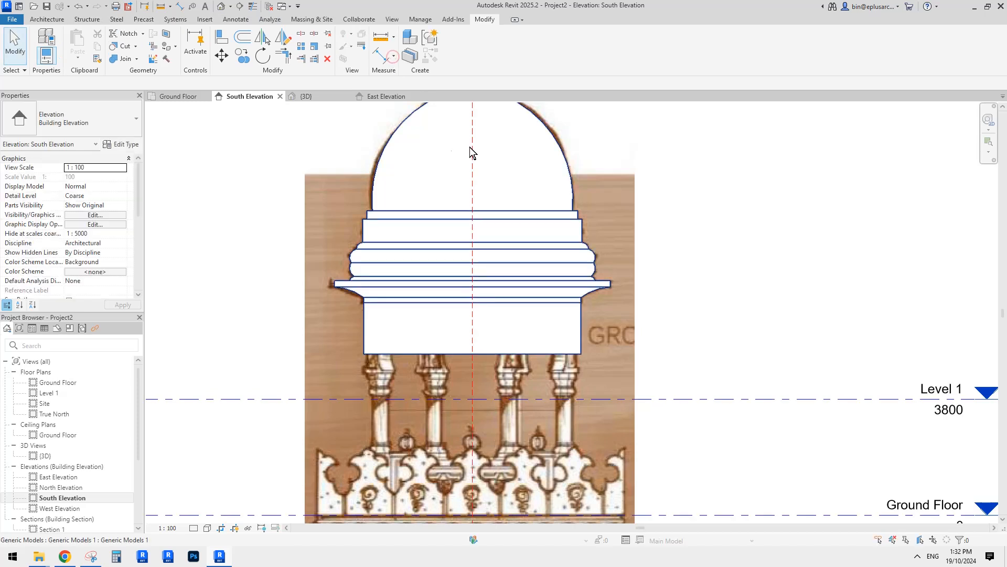
pyautogui.click(324, 196)
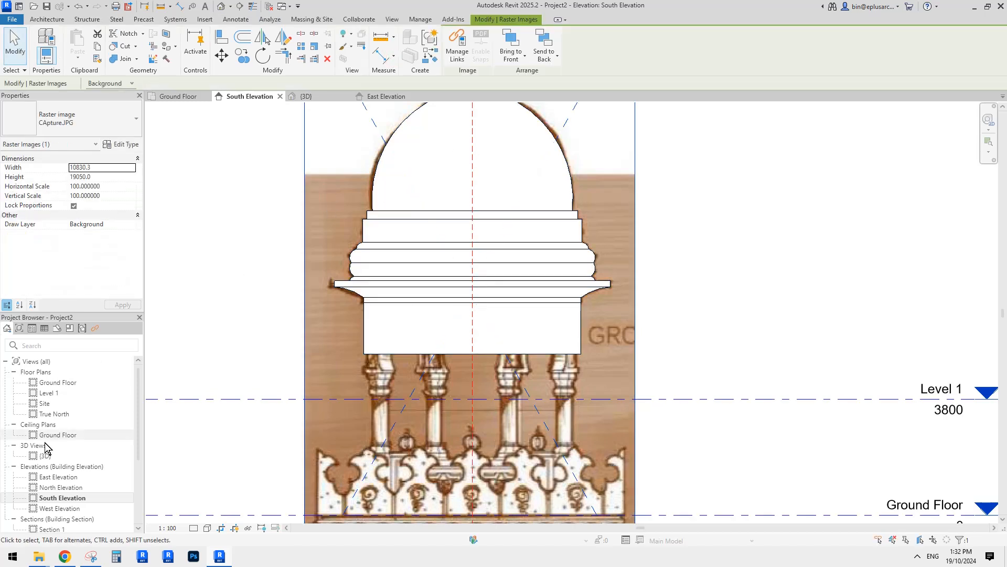
pyautogui.press('Escape')
# Open the East Elevation and paste the copied reference image into it
pyautogui.doubleClick(53, 479)
pyautogui.scroll(-3, 501, 360)
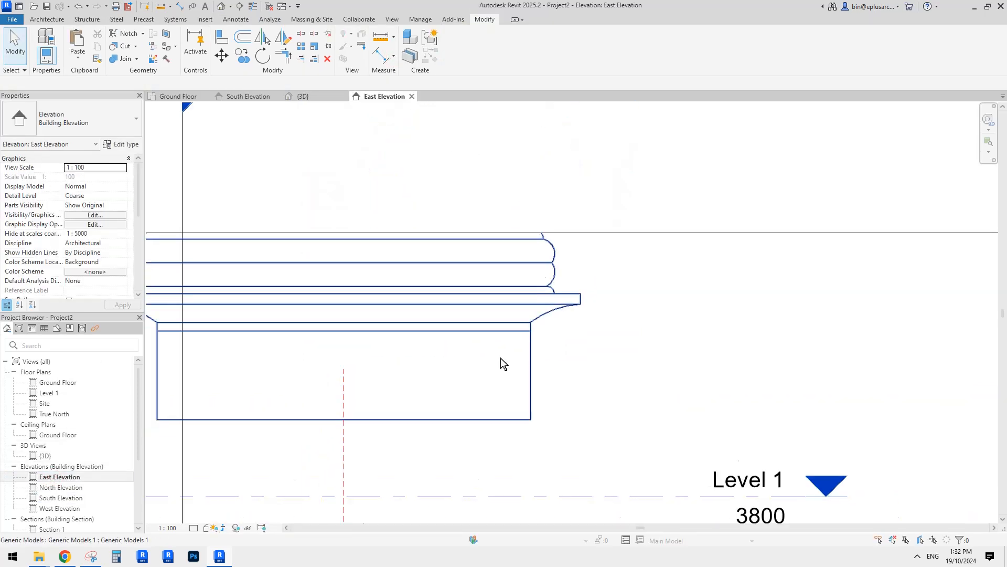
pyautogui.click(78, 58)
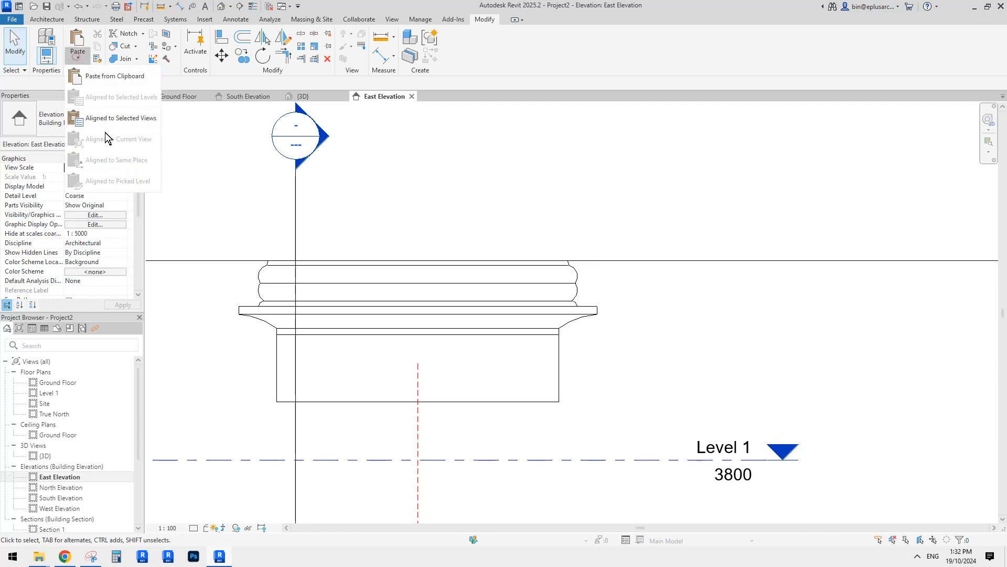
pyautogui.click(125, 121)
pyautogui.hotkey('ctrl', 'v')
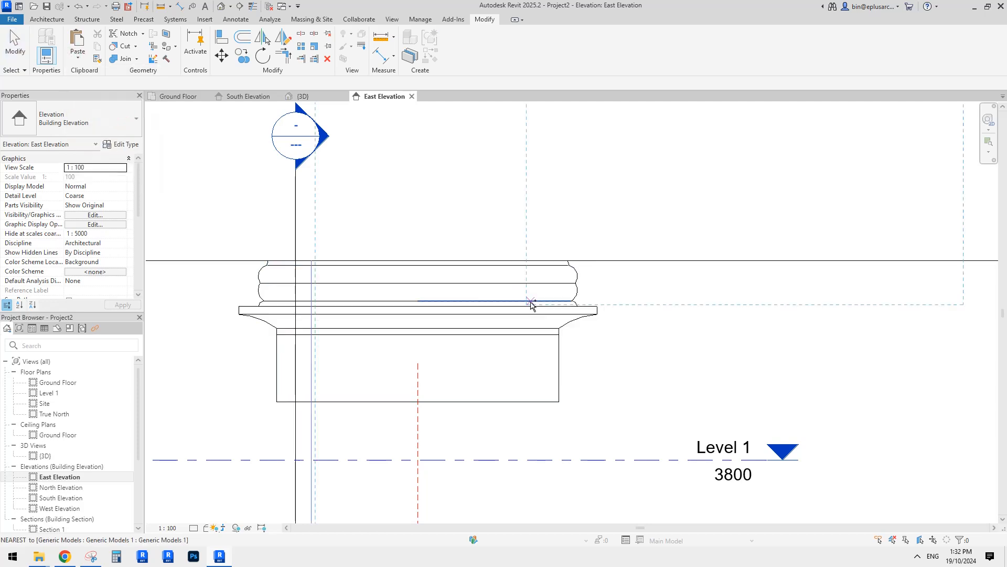
pyautogui.scroll(-3, 530, 301)
pyautogui.moveTo(493, 342); pyautogui.dragTo(501, 326, button='middle')
pyautogui.click(345, 409)
pyautogui.moveTo(522, 362); pyautogui.dragTo(471, 359, button='middle')
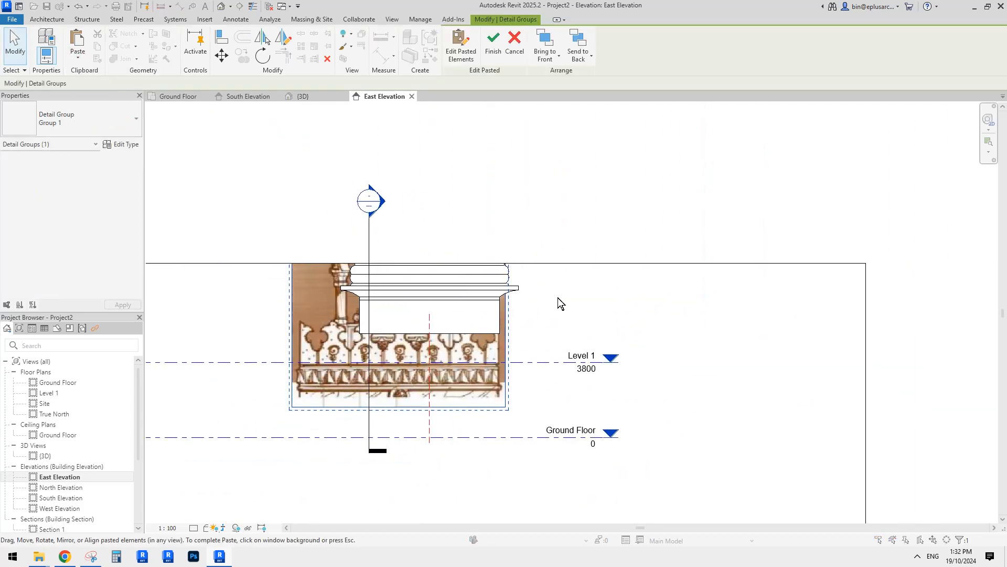
pyautogui.click(597, 266)
# Extend the East Elevation's crop boundary upward to include the whole dome and reference image
pyautogui.scroll(-2, 595, 267)
pyautogui.moveTo(487, 257); pyautogui.dragTo(582, 284, button='middle')
pyautogui.scroll(-1, 484, 282)
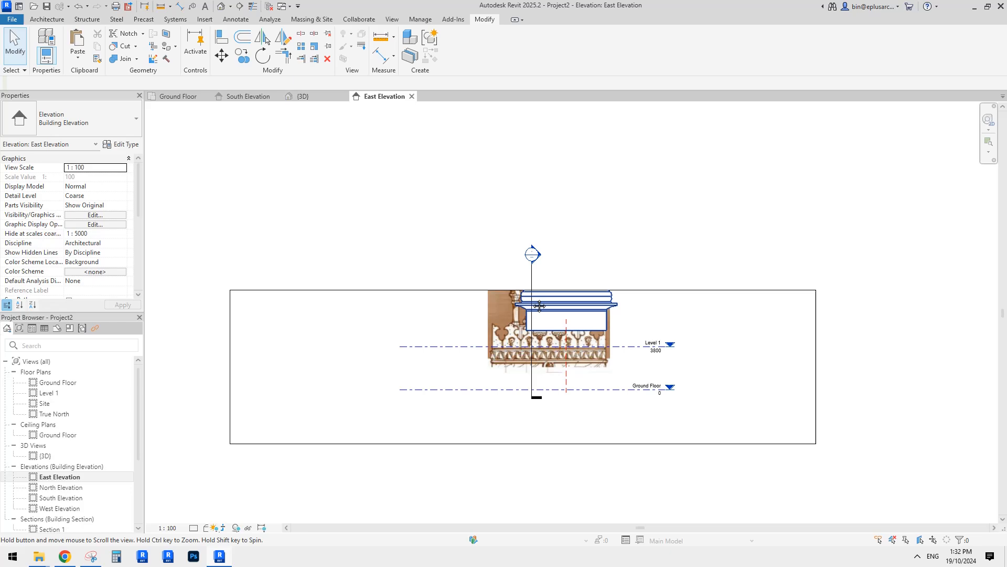
pyautogui.click(454, 288)
pyautogui.moveTo(536, 191); pyautogui.dragTo(540, 156)
pyautogui.scroll(2, 573, 247)
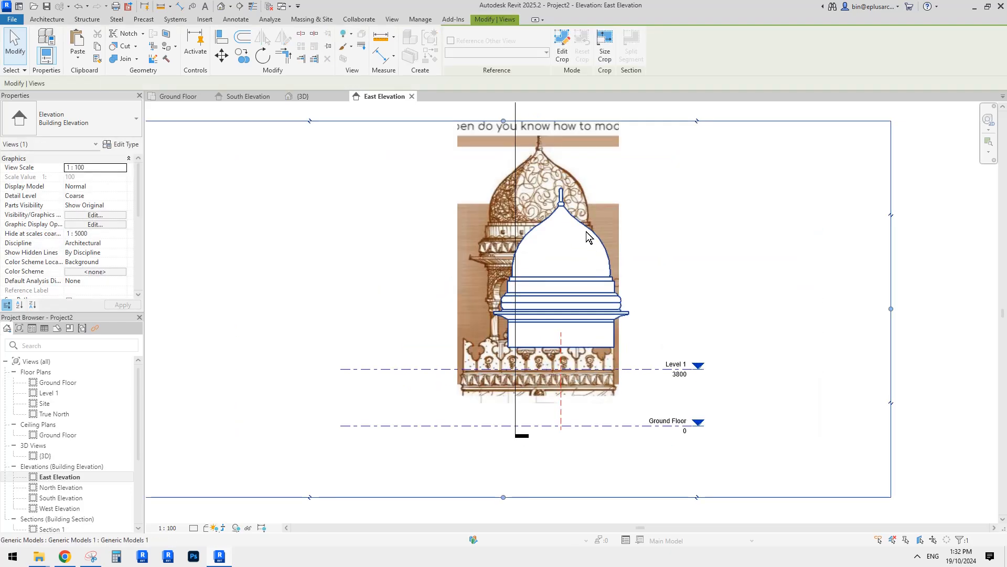
# Move the reference image so that its drawn dome roughly overlaps the modelled dome
pyautogui.scroll(-1, 658, 182)
pyautogui.moveTo(660, 182); pyautogui.dragTo(643, 236, button='middle')
pyautogui.click(543, 222)
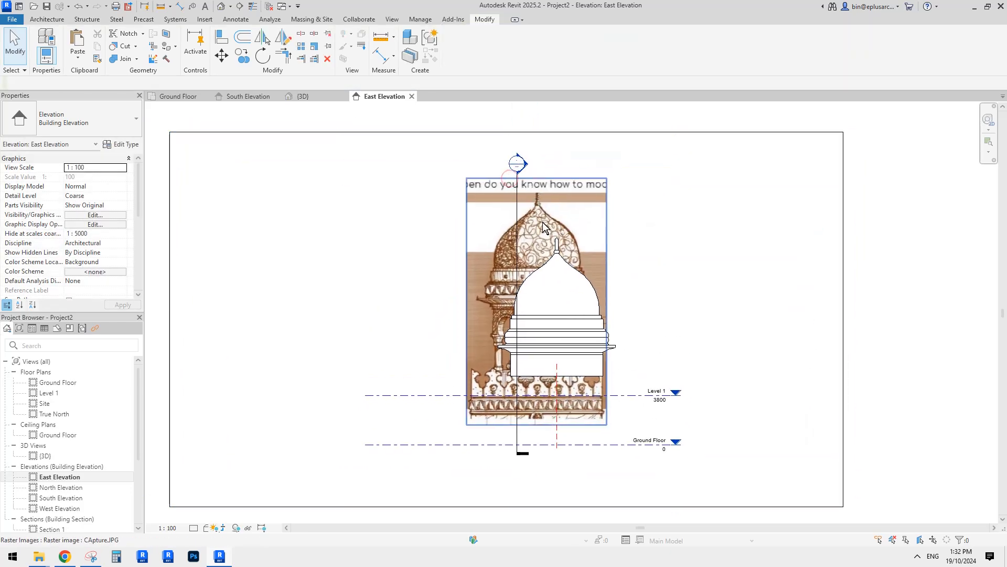
pyautogui.scroll(2, 542, 215)
pyautogui.moveTo(543, 202); pyautogui.dragTo(584, 240)
pyautogui.scroll(2, 592, 241)
pyautogui.moveTo(592, 241); pyautogui.dragTo(585, 194, button='middle')
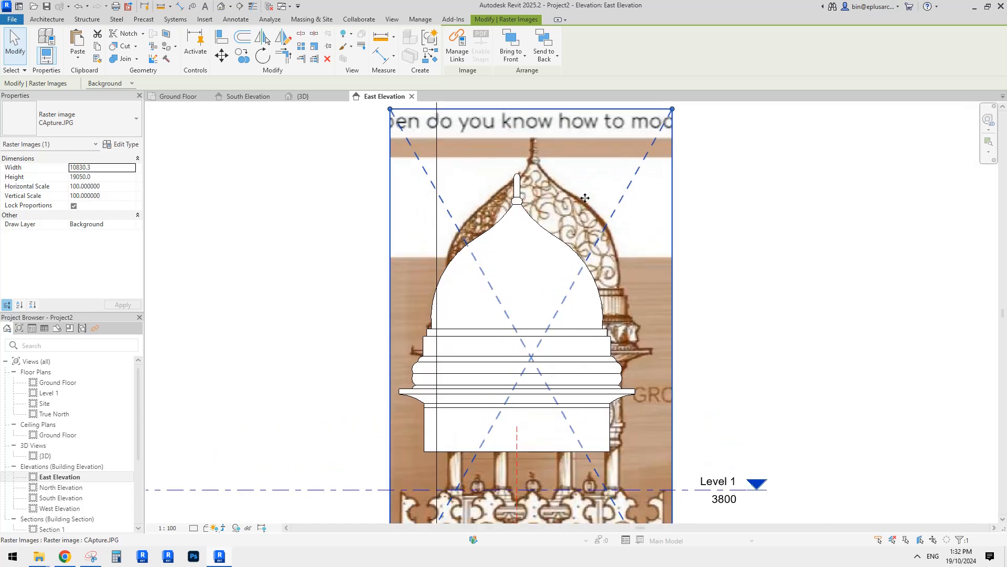
pyautogui.moveTo(589, 197); pyautogui.dragTo(558, 227)
pyautogui.moveTo(592, 226); pyautogui.dragTo(621, 231, button='middle')
# Nudge the reference image right and down until its dome outline lines up with the modelled dome
pyautogui.press('Right')
pyautogui.press('Right')
pyautogui.press('Down')
pyautogui.press('Down')
pyautogui.press('Down')
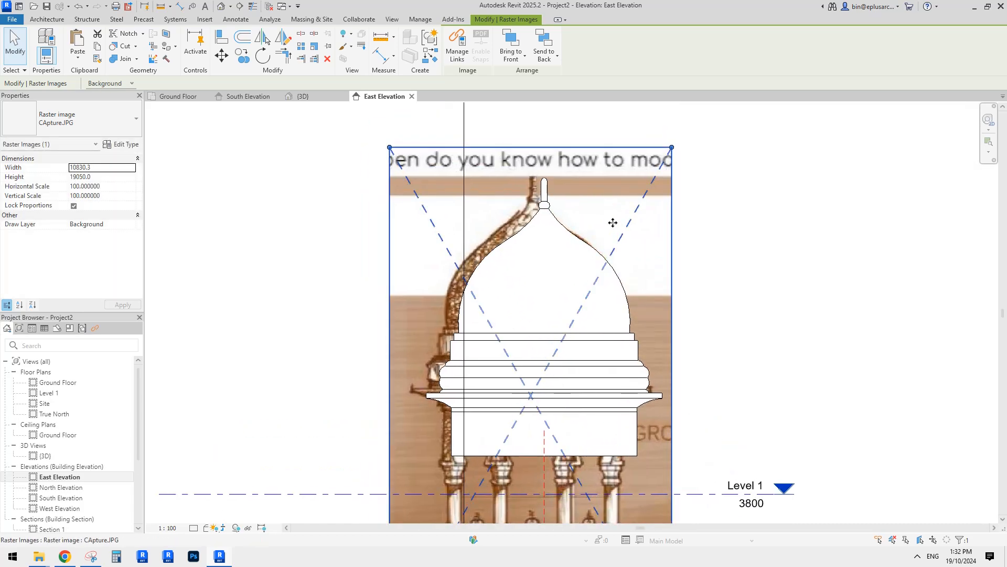
pyautogui.press('Right')
pyautogui.press('Right')
pyautogui.press('Right')
pyautogui.press('Right')
pyautogui.press('Right')
pyautogui.press('Left')
pyautogui.press('Down')
pyautogui.press('Right')
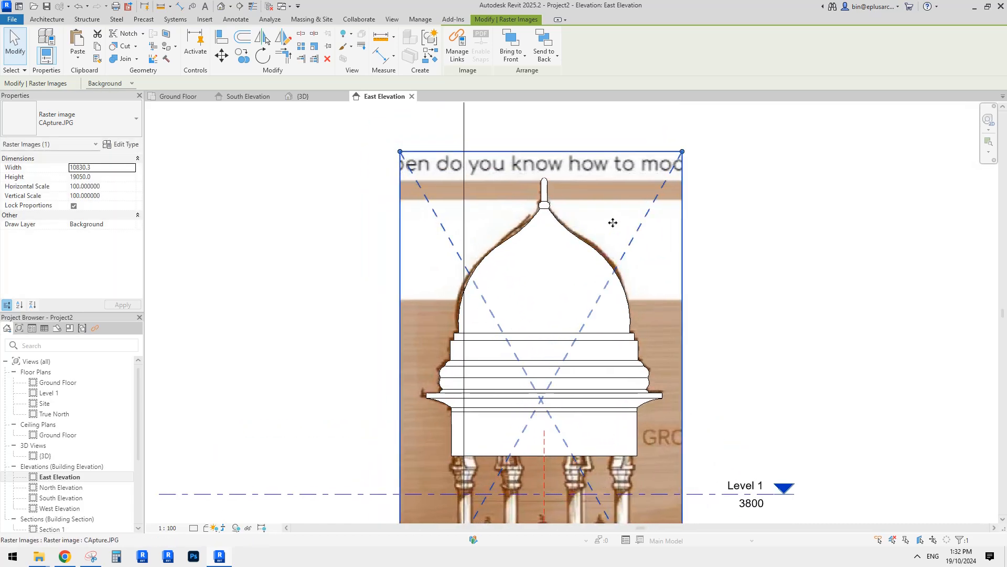
pyautogui.press('Down')
pyautogui.press('Right')
pyautogui.press('Up')
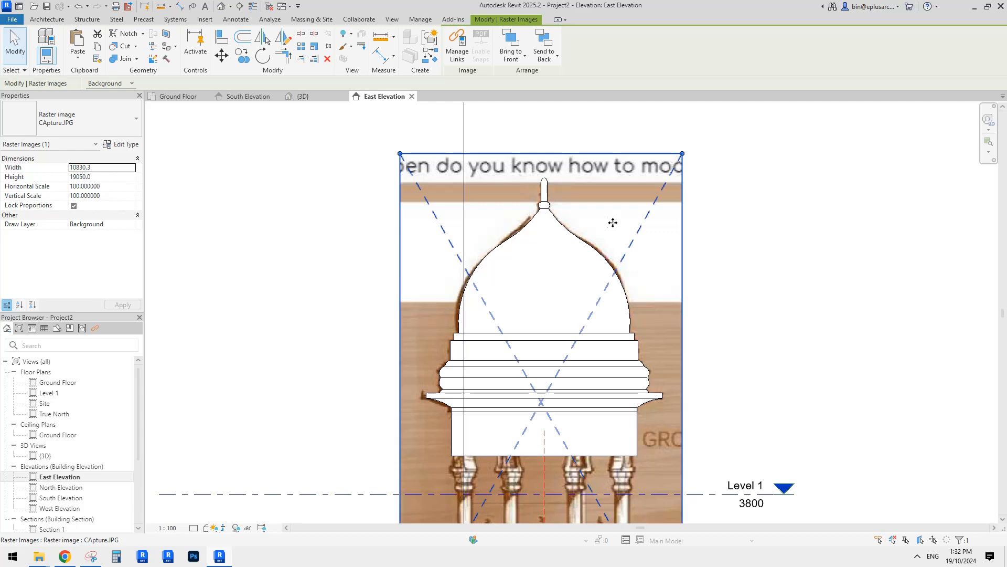
# Display the East Elevation in wireframe so that the reference image shows through the model
pyautogui.scroll(2, 613, 222)
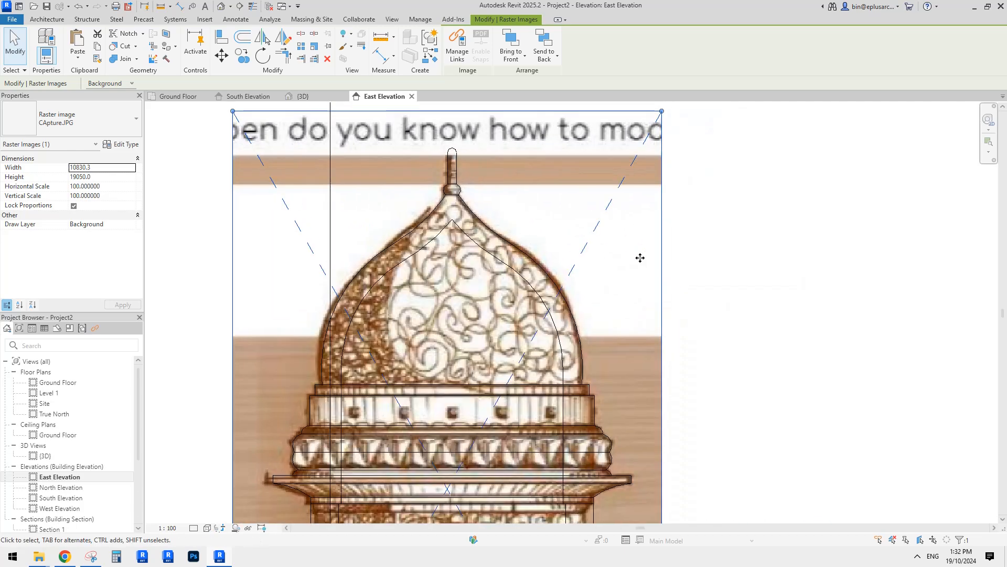
pyautogui.scroll(-1, 640, 257)
pyautogui.moveTo(632, 336); pyautogui.dragTo(662, 174, button='middle')
pyautogui.press('Escape')
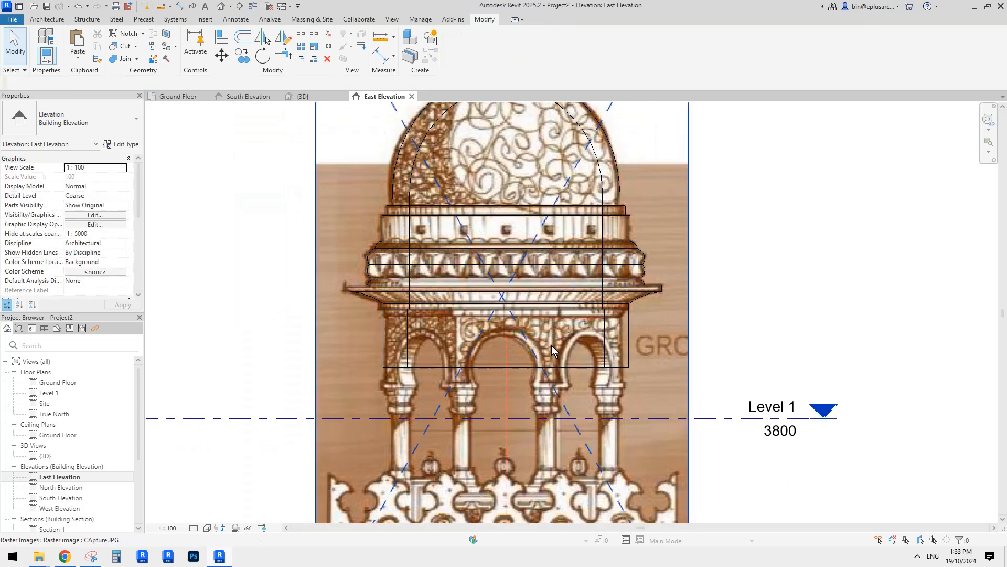
# Nudge the reference image right to centre its middle arch on the vertical reference plane
pyautogui.click(552, 345)
pyautogui.press('Escape')
pyautogui.click(384, 389)
pyautogui.press('Right')
pyautogui.press('Right')
pyautogui.press('Right')
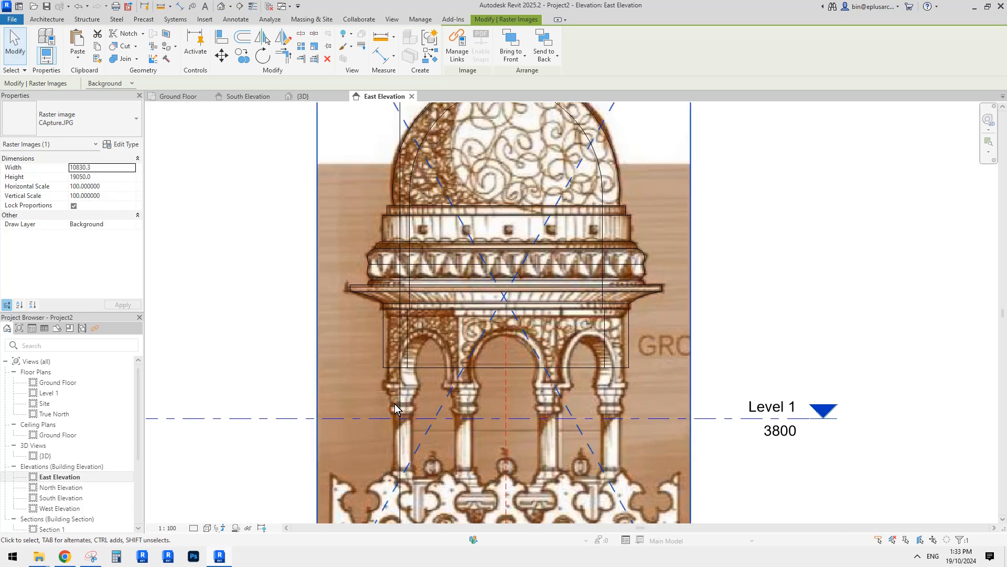
pyautogui.press('Right')
pyautogui.press('Right')
pyautogui.press('Right')
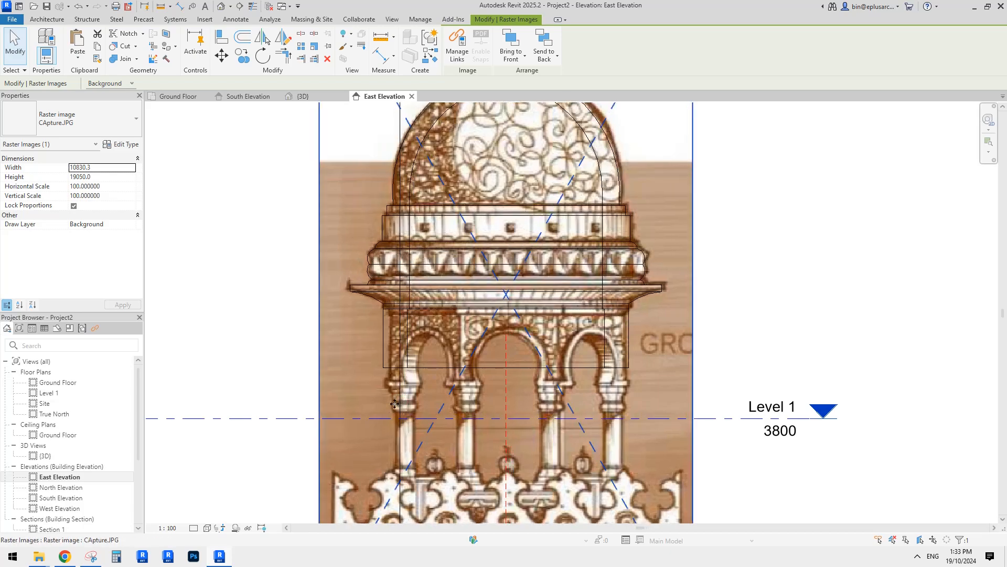
# Edit the generic model in place and open the profile sketch of the lowest ring's sweep
pyautogui.scroll(1, 637, 349)
pyautogui.click(611, 321)
pyautogui.scroll(1, 611, 322)
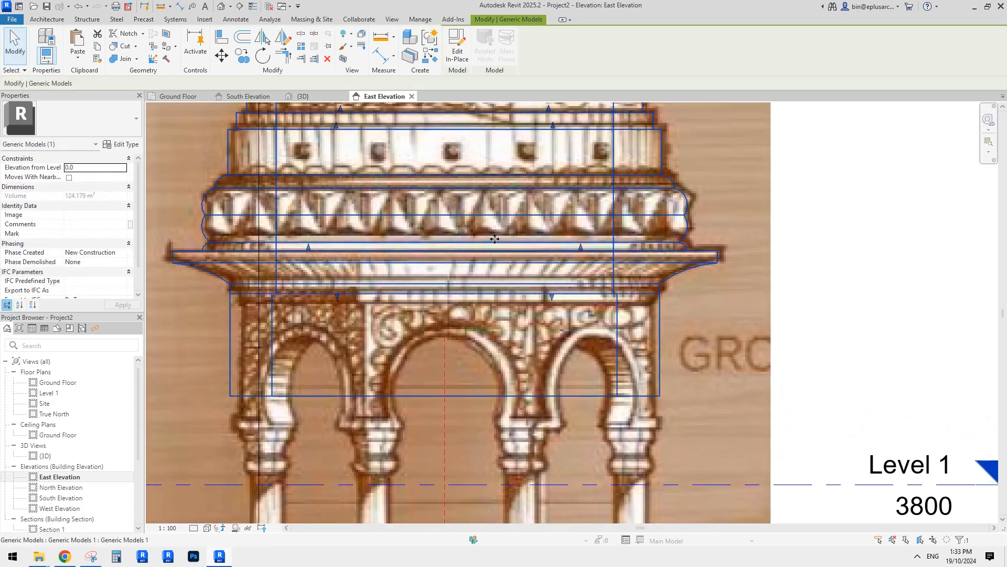
pyautogui.click(451, 55)
pyautogui.click(621, 312)
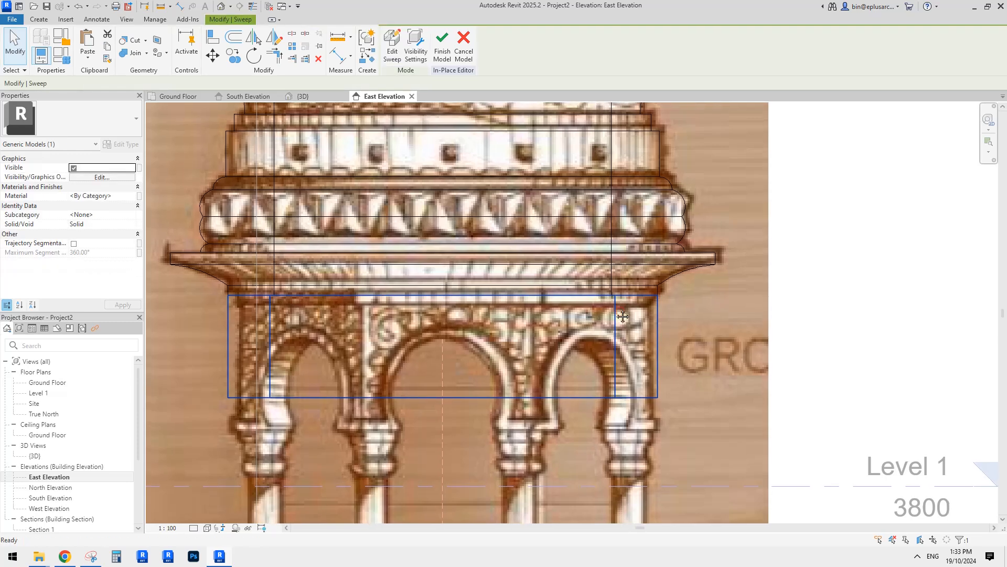
pyautogui.click(400, 56)
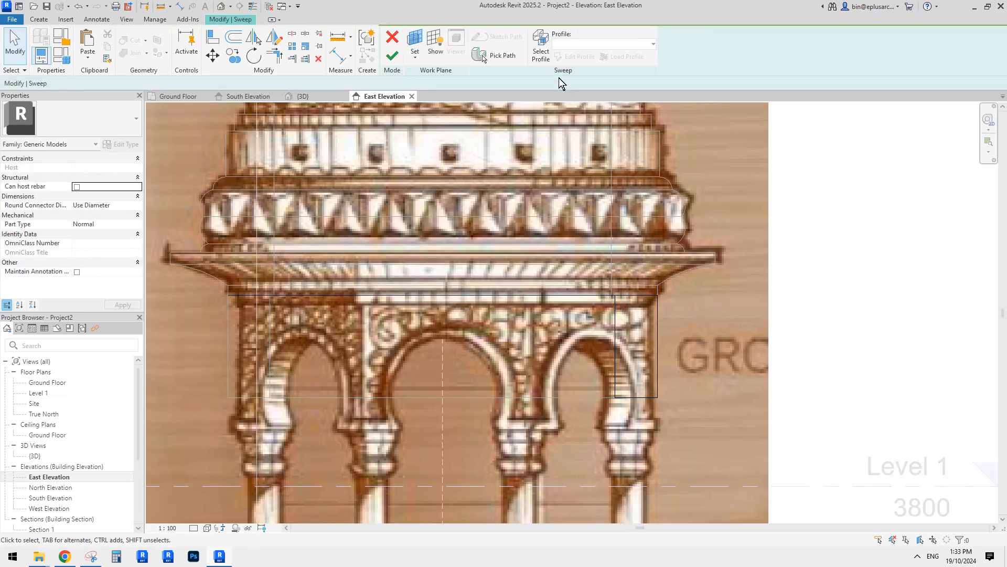
pyautogui.click(547, 60)
pyautogui.click(574, 56)
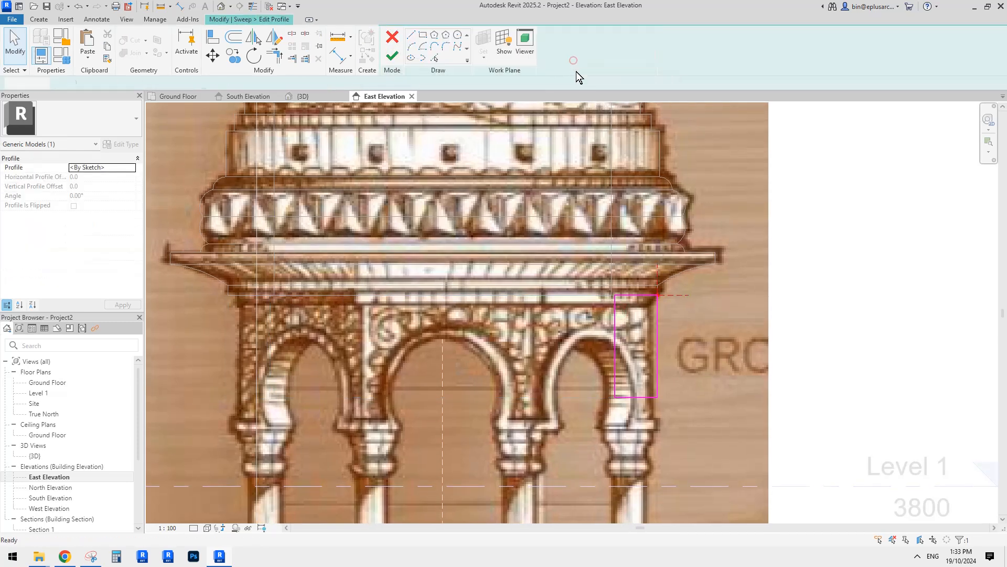
pyautogui.scroll(2, 647, 263)
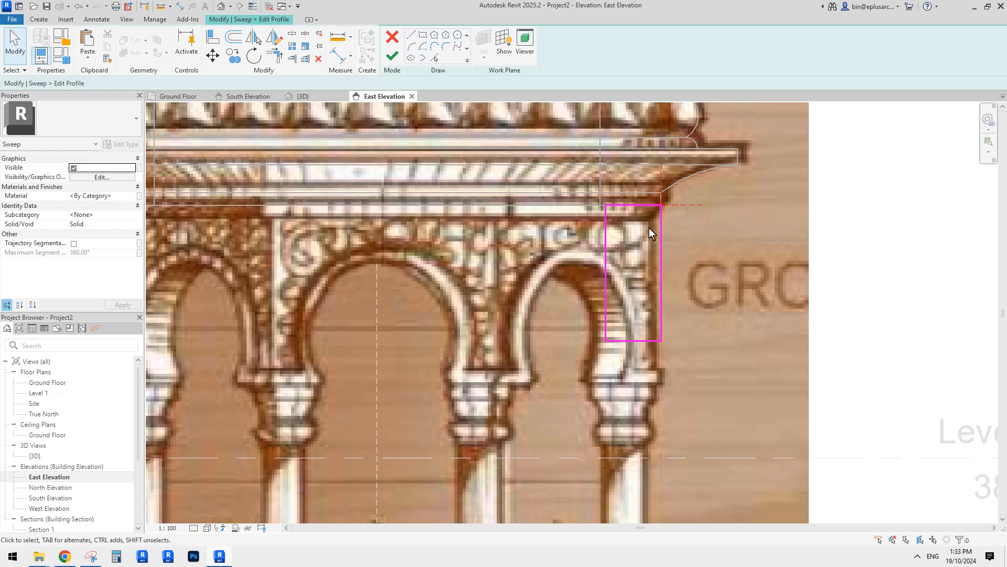
pyautogui.click(410, 45)
pyautogui.scroll(4, 662, 210)
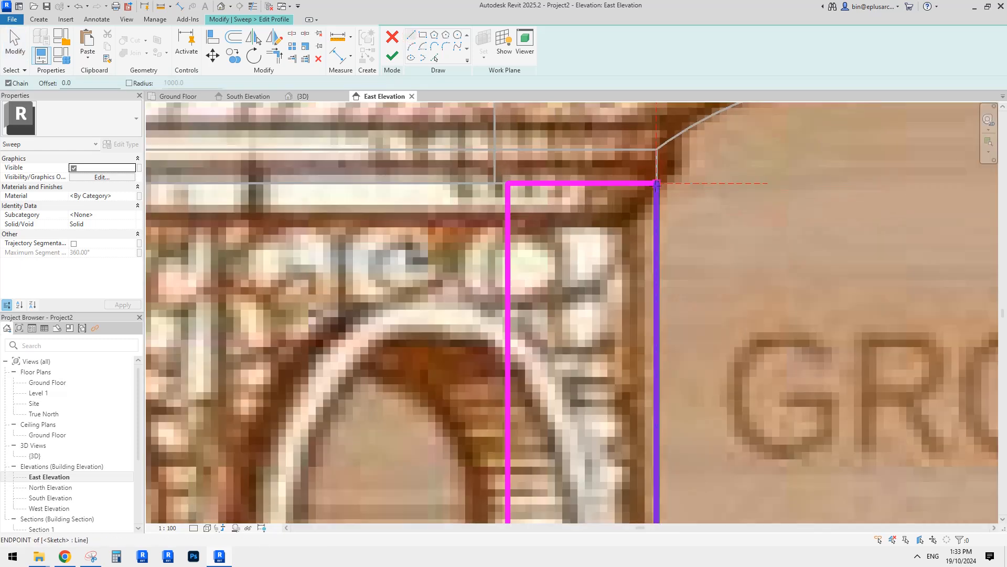
pyautogui.click(657, 183)
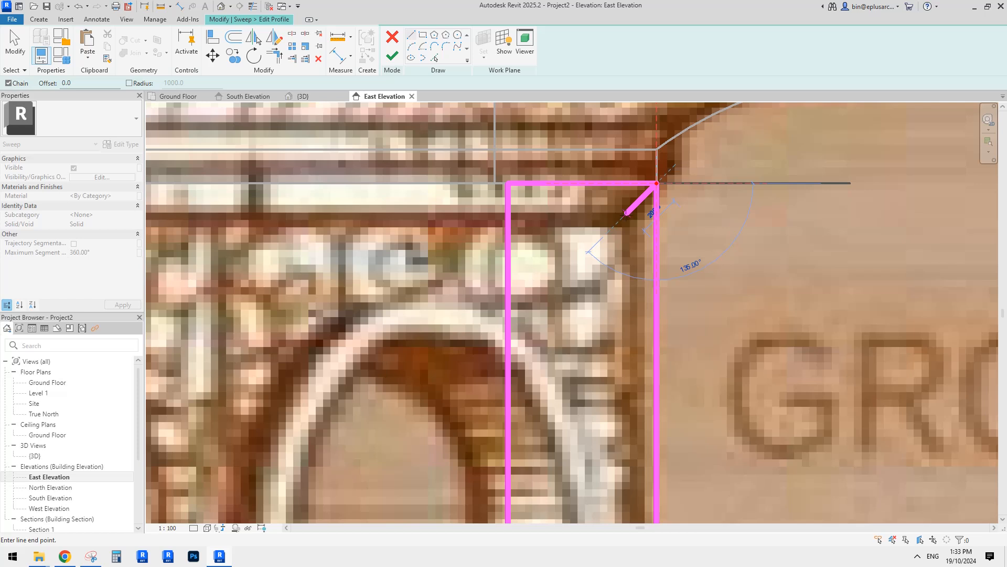
pyautogui.press('Escape')
pyautogui.press('Escape')
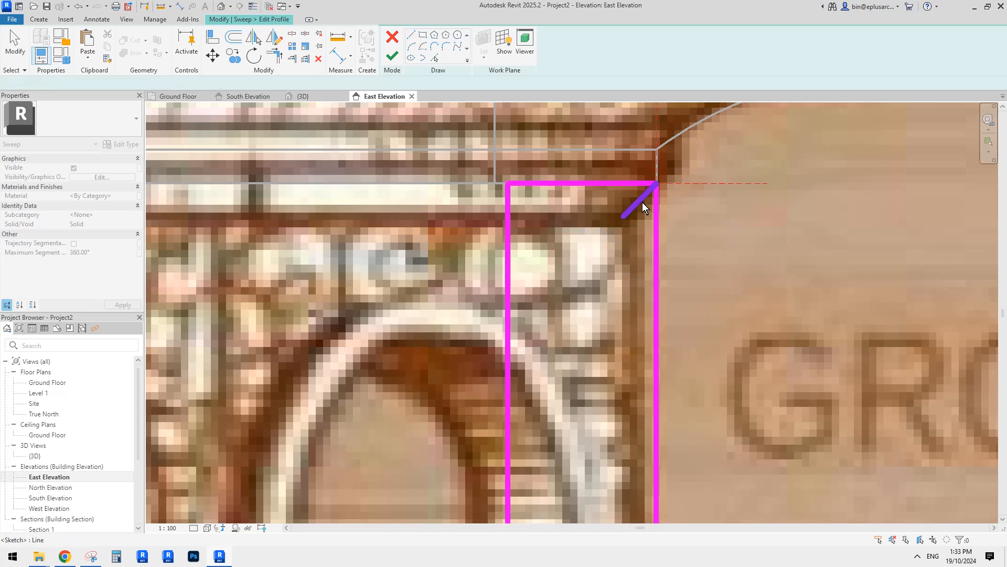
# Sketch a small convex arc from the profile's upper outer corner down and inward to the molding edge in the image
pyautogui.click(412, 48)
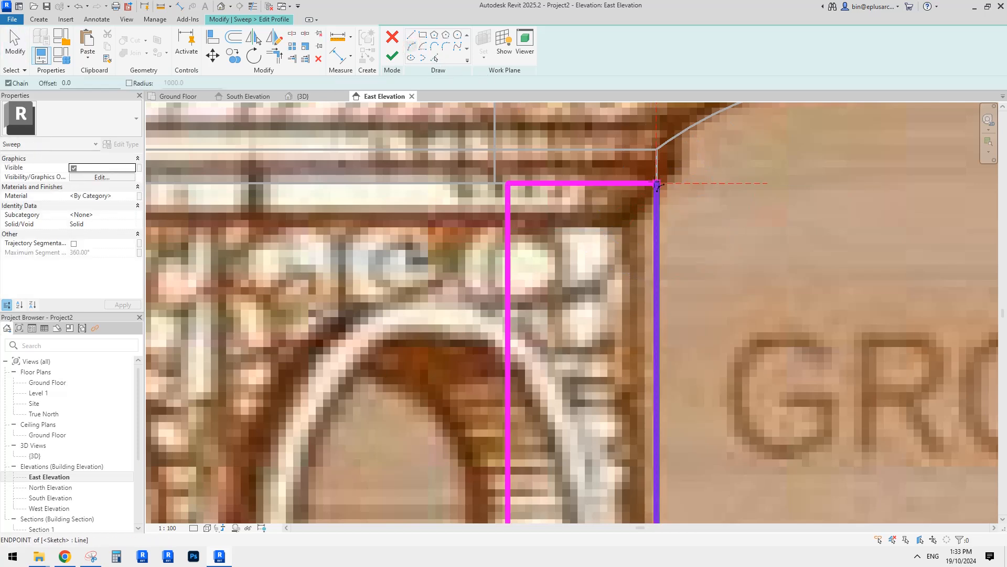
pyautogui.click(656, 184)
pyautogui.click(621, 220)
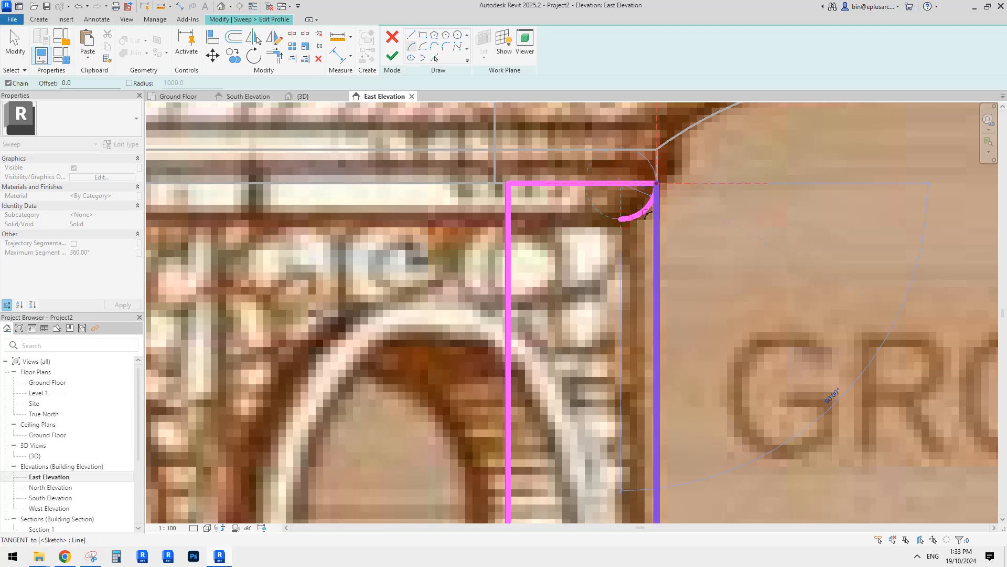
pyautogui.click(647, 210)
pyautogui.press('Escape')
pyautogui.press('Escape')
# Delete the outer vertical line of the sweep profile
pyautogui.click(657, 232)
pyautogui.scroll(-1, 658, 232)
pyautogui.press('Delete')
pyautogui.moveTo(626, 235); pyautogui.dragTo(632, 211, button='middle')
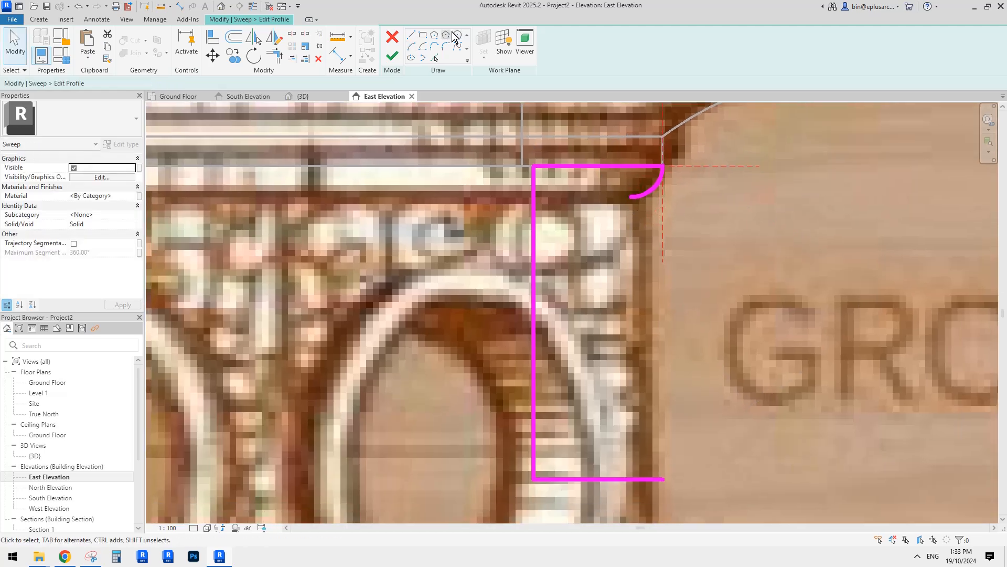
# Draw lines from the arc's lower end straight down to the column capitals and horizontally inward below the profile's inner edge
pyautogui.click(412, 34)
pyautogui.click(631, 197)
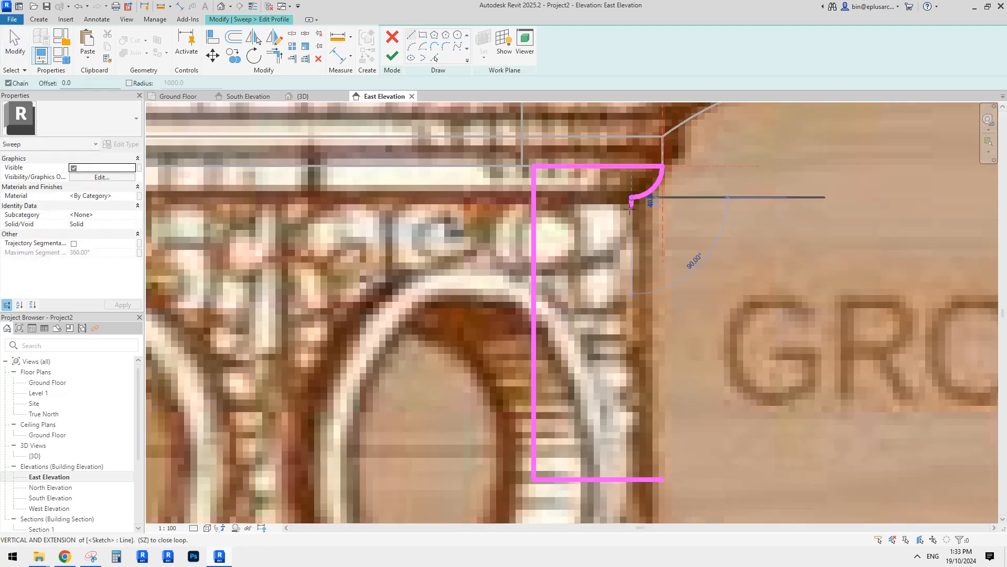
pyautogui.scroll(-1, 652, 404)
pyautogui.moveTo(652, 404); pyautogui.dragTo(639, 274, button='middle')
pyautogui.click(623, 403)
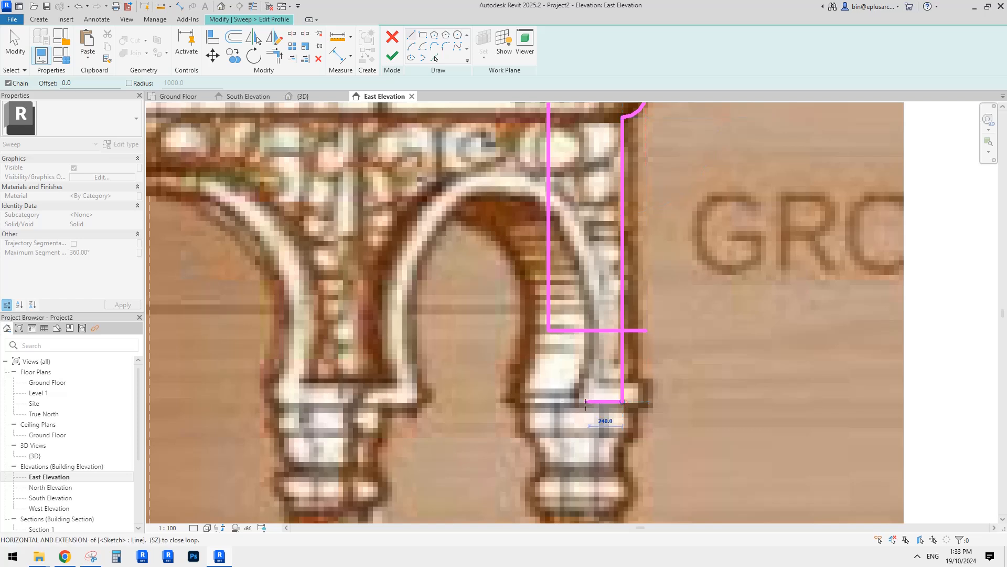
pyautogui.click(548, 402)
pyautogui.press('Escape')
pyautogui.press('Escape')
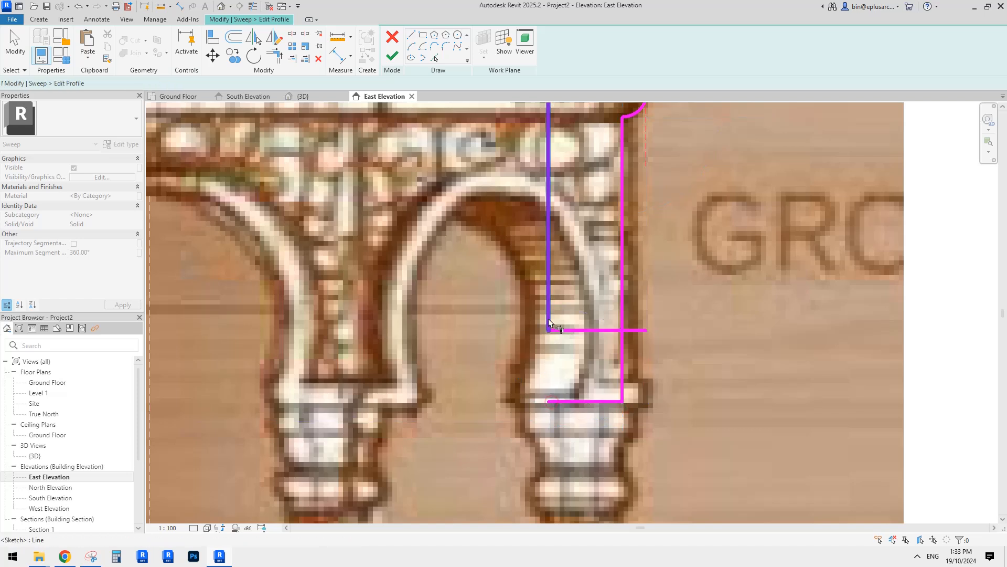
# Extend the profile's inner vertical line to the new bottom line and delete the old bottom line
pyautogui.click(577, 401)
pyautogui.press('Escape')
pyautogui.scroll(-1, 611, 310)
pyautogui.moveTo(613, 299); pyautogui.dragTo(618, 317, button='middle')
pyautogui.moveTo(598, 219); pyautogui.dragTo(607, 246, button='middle')
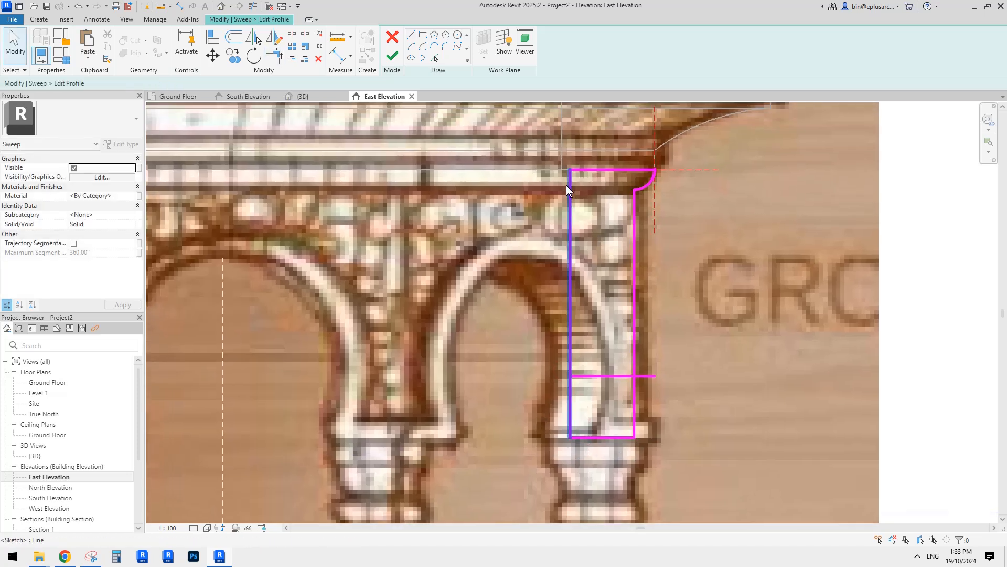
pyautogui.scroll(-1, 562, 181)
pyautogui.moveTo(563, 182); pyautogui.dragTo(583, 189, button='middle')
pyautogui.scroll(1, 610, 181)
pyautogui.scroll(-1, 581, 192)
pyautogui.click(603, 346)
pyautogui.press('Delete')
pyautogui.moveTo(596, 344); pyautogui.dragTo(599, 334, button='middle')
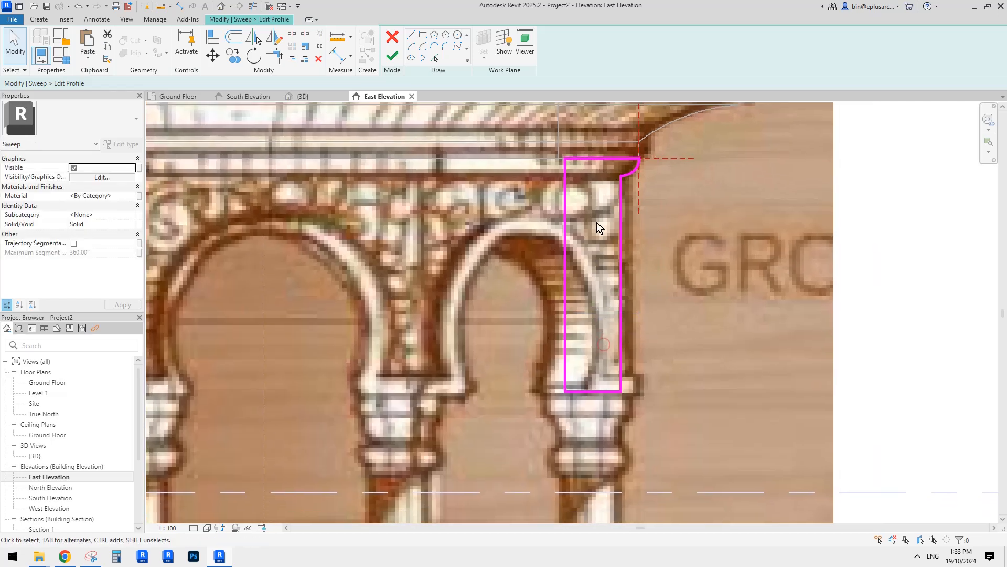
# Finish the profile and the sweep, and open the 3D view to check the ring
pyautogui.click(391, 56)
pyautogui.click(392, 54)
pyautogui.scroll(-2, 429, 145)
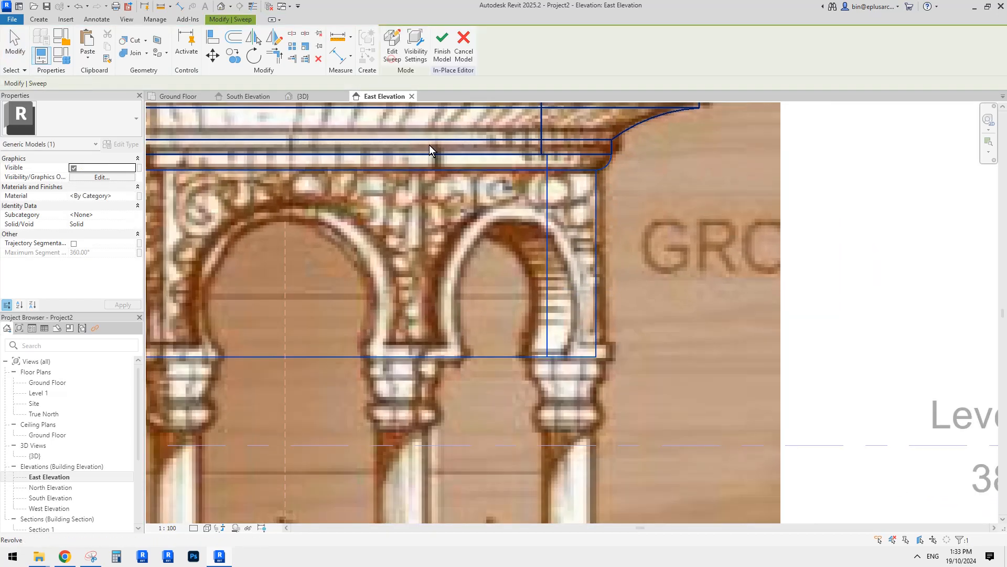
pyautogui.click(223, 7)
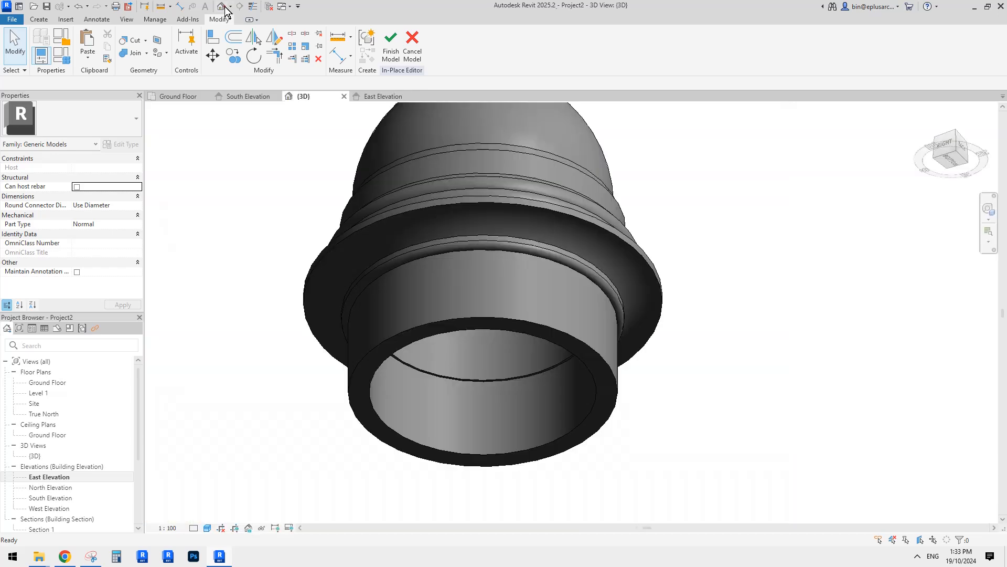
# Turn on trajectory segmentation for the lower ring sweep with a 60° maximum segment angle
pyautogui.click(571, 236)
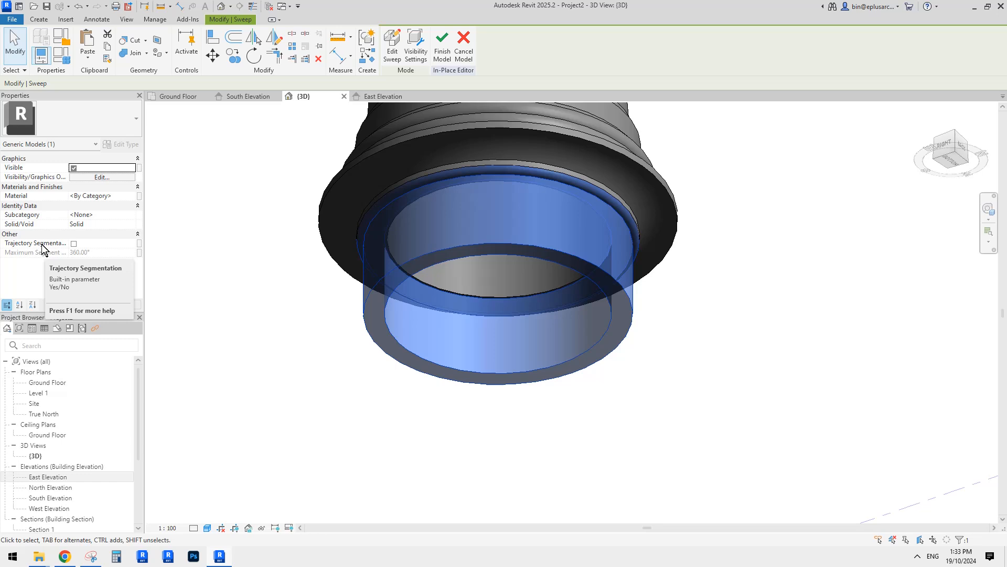
pyautogui.click(74, 244)
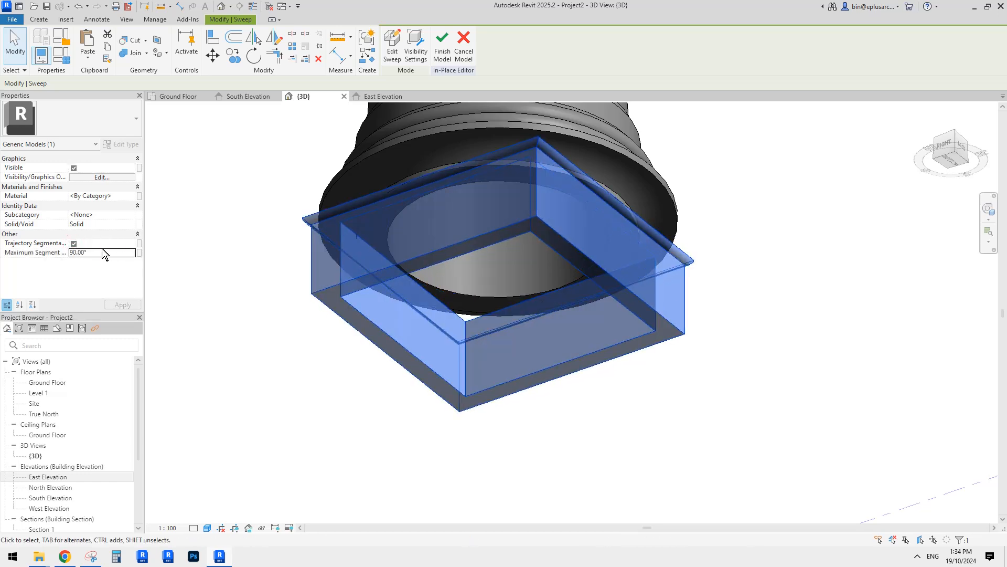
pyautogui.click(104, 253)
pyautogui.write('60')
pyautogui.press('Escape')
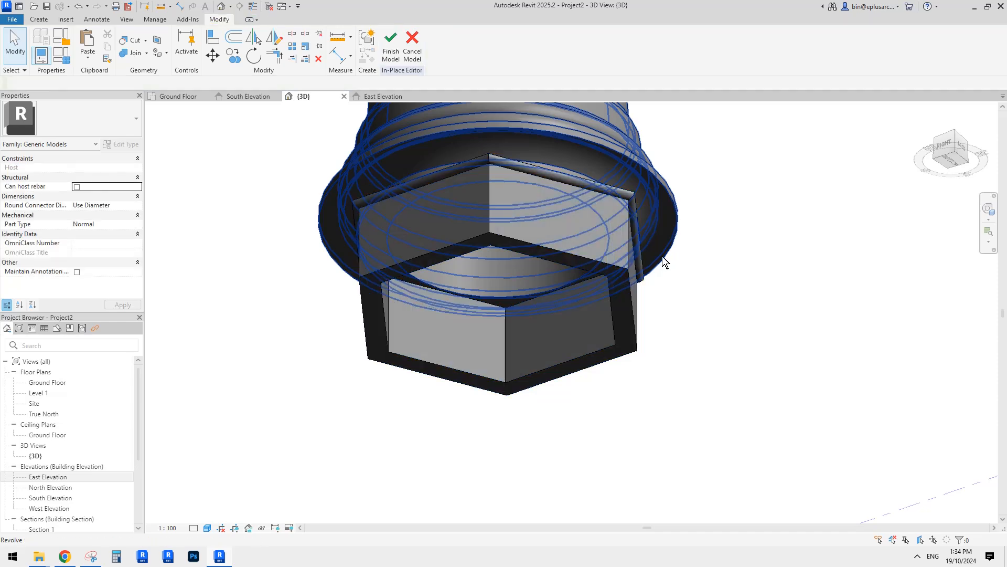
pyautogui.keyDown('shift'); pyautogui.moveTo(663, 263); pyautogui.dragTo(556, 222, button='middle'); pyautogui.keyUp('shift')
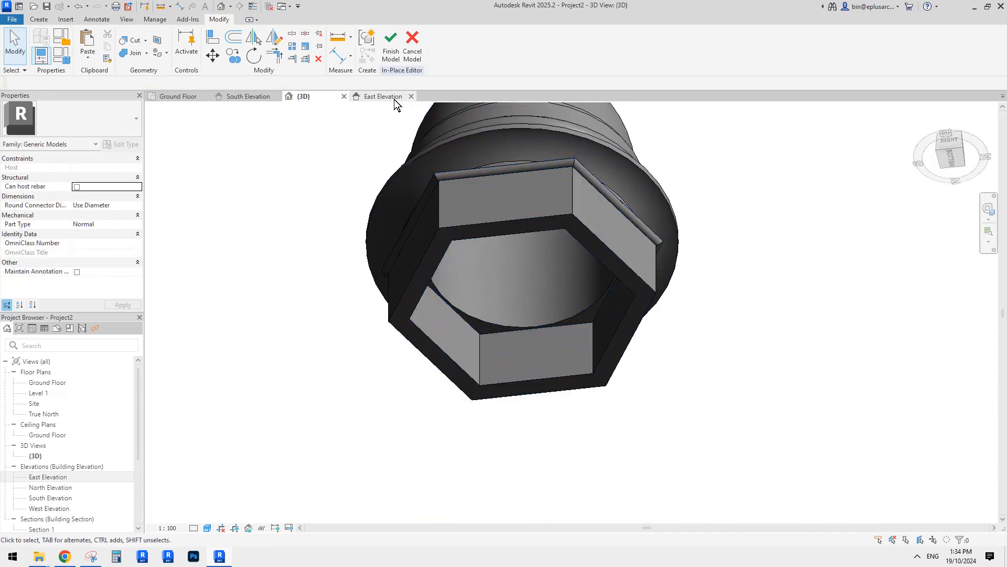
# Open the East elevation, select the segmented ring and compare its outer corner with the cornice and the reference image
pyautogui.click(373, 96)
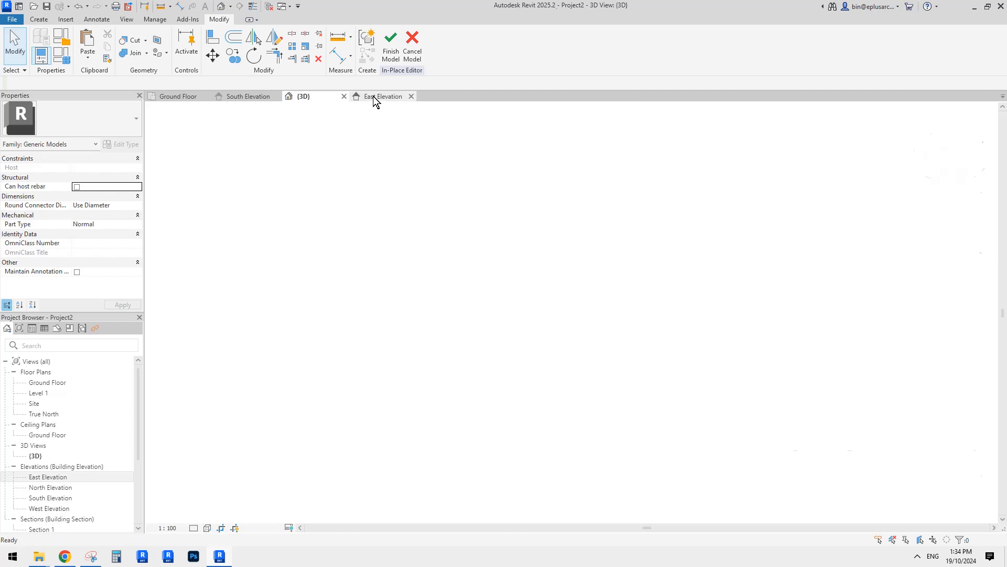
pyautogui.scroll(3, 606, 264)
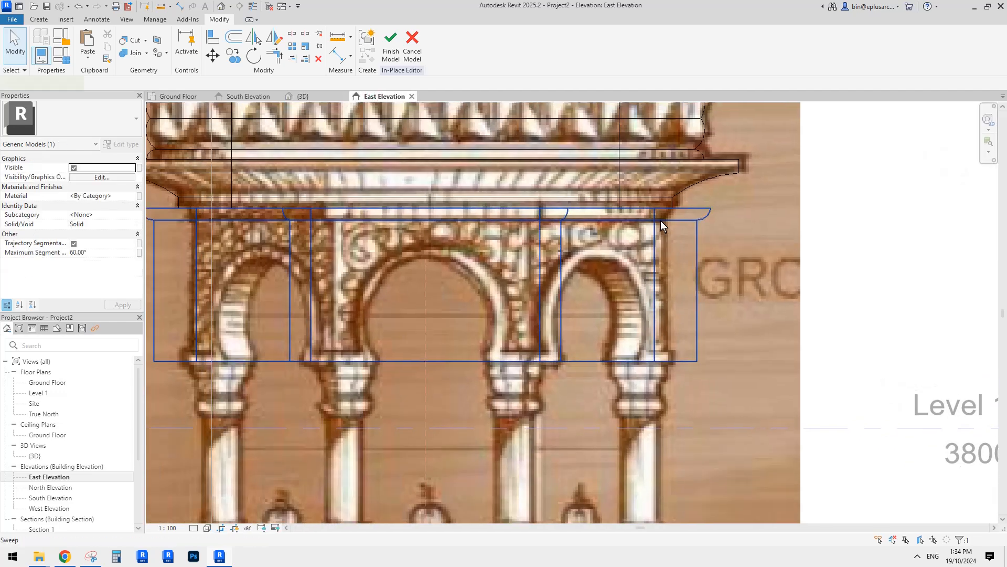
pyautogui.click(660, 221)
pyautogui.scroll(2, 666, 231)
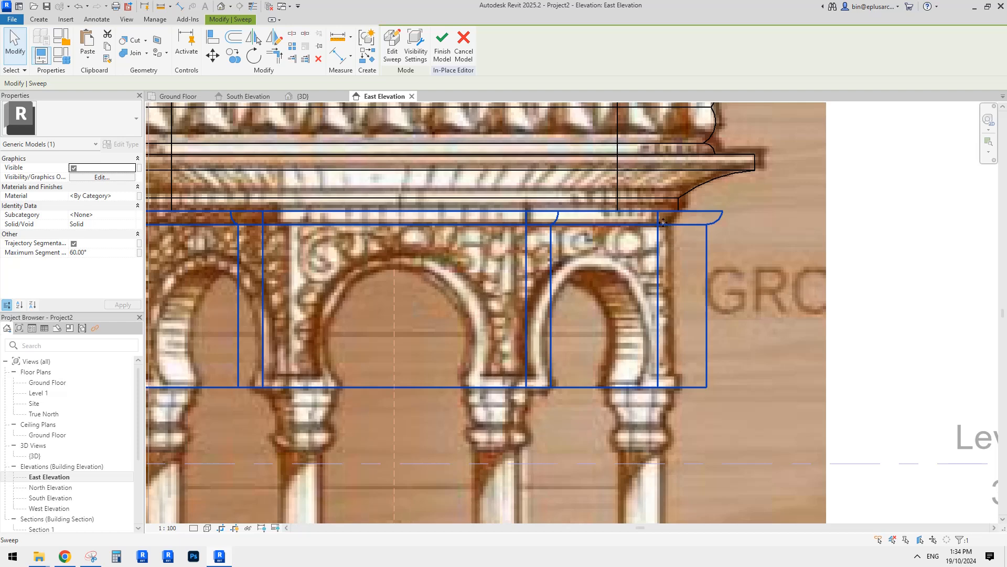
pyautogui.scroll(-2, 663, 222)
pyautogui.scroll(3, 712, 235)
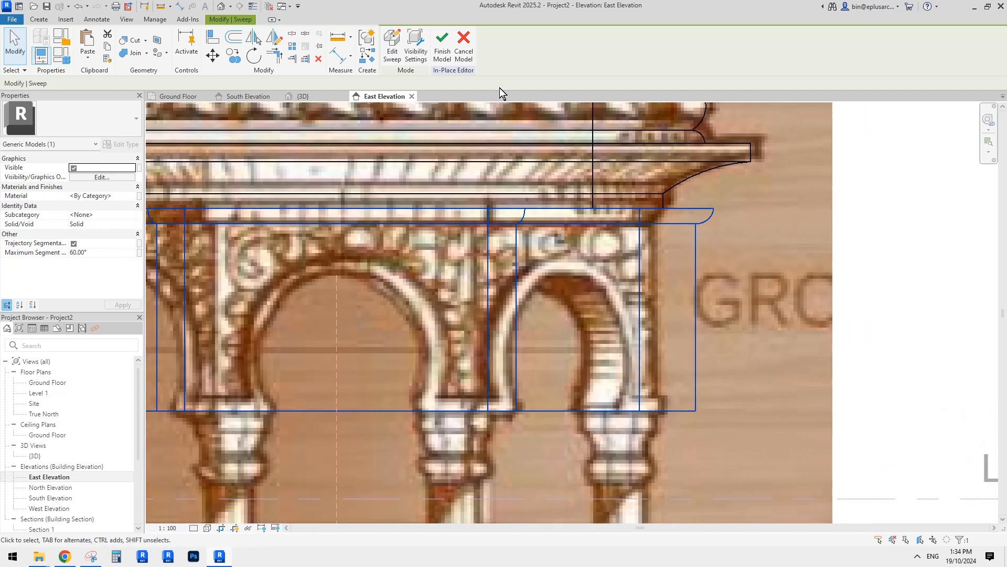
pyautogui.scroll(4, 667, 234)
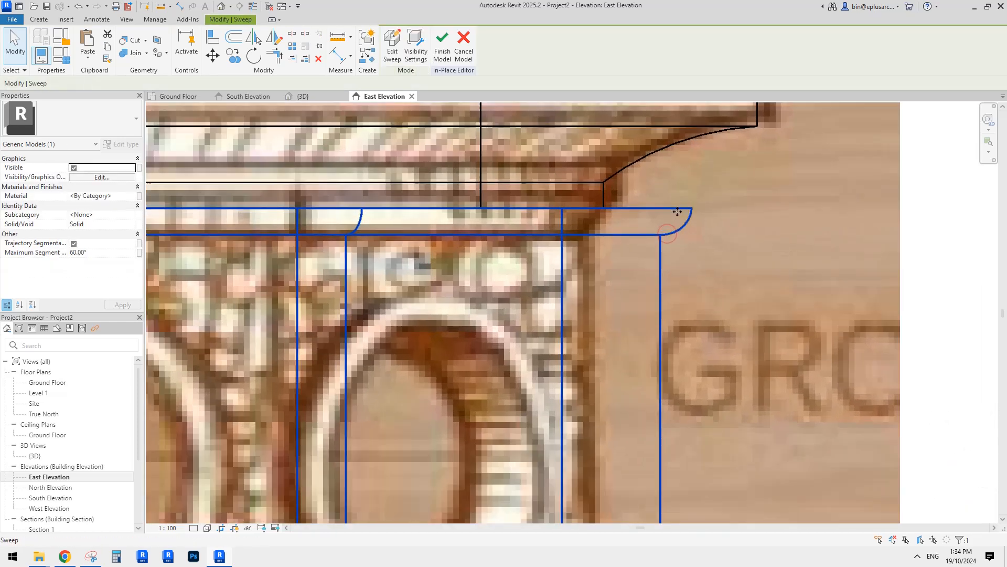
pyautogui.moveTo(593, 208); pyautogui.dragTo(632, 218, button='middle')
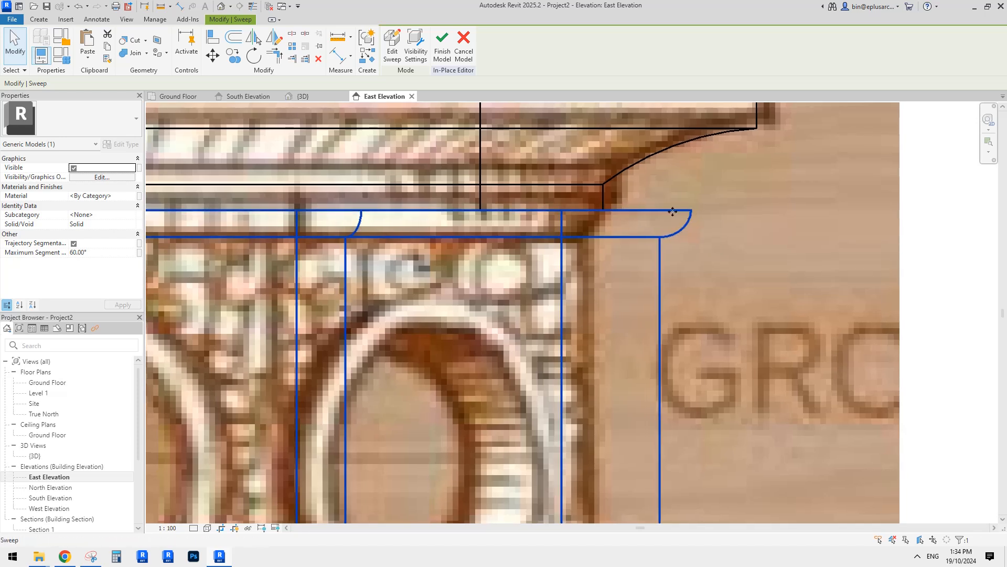
pyautogui.press('Escape')
pyautogui.click(659, 211)
pyautogui.press('c')
pyautogui.press('o')
pyautogui.click(692, 211)
pyautogui.moveTo(670, 232); pyautogui.dragTo(670, 235, button='middle')
pyautogui.press('Escape')
pyautogui.press('Escape')
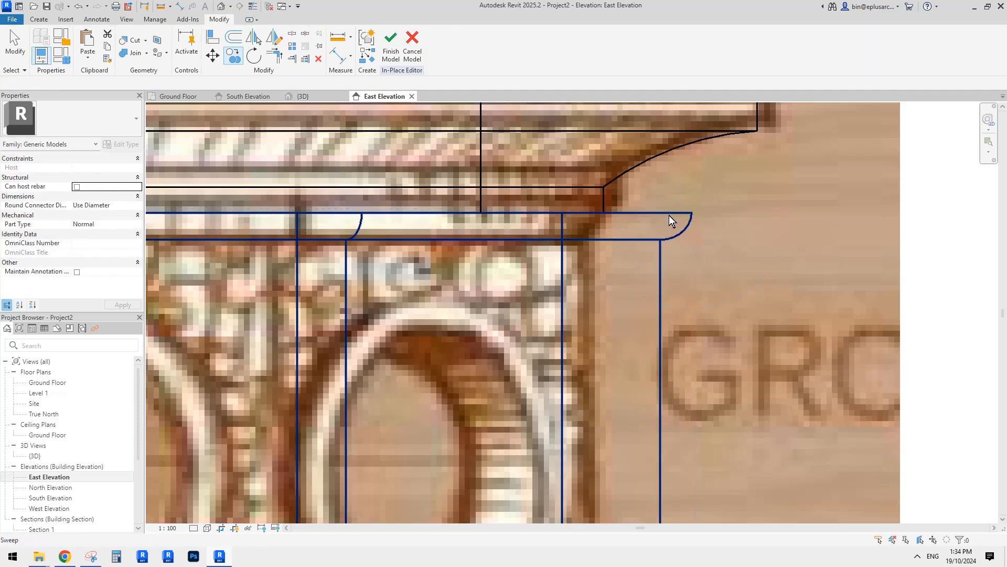
# Measure the horizontal distance from the ring's outer top corner to the cornice's lower corner with the Copy command
pyautogui.click(667, 212)
pyautogui.press('c')
pyautogui.press('o')
pyautogui.click(692, 212)
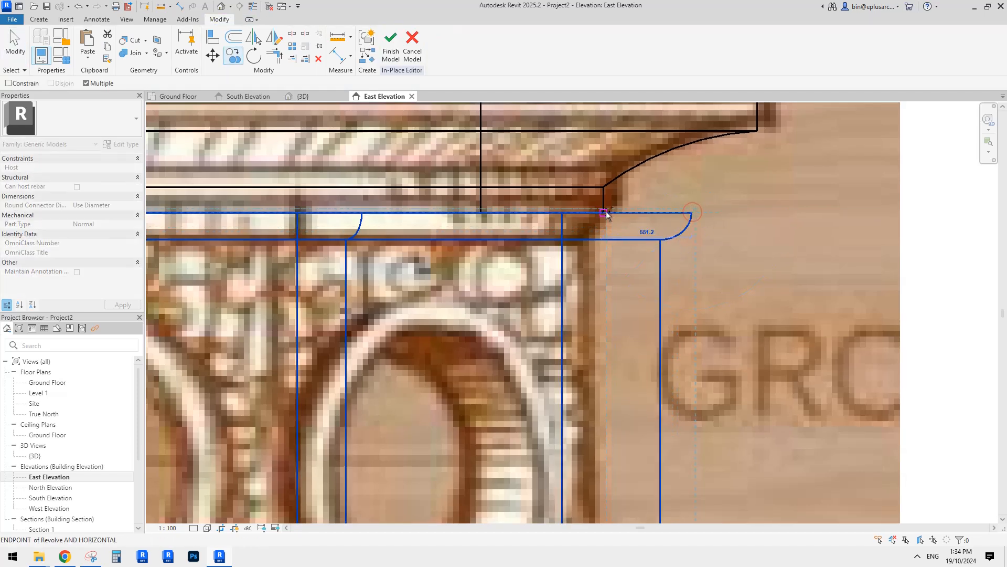
pyautogui.click(604, 213)
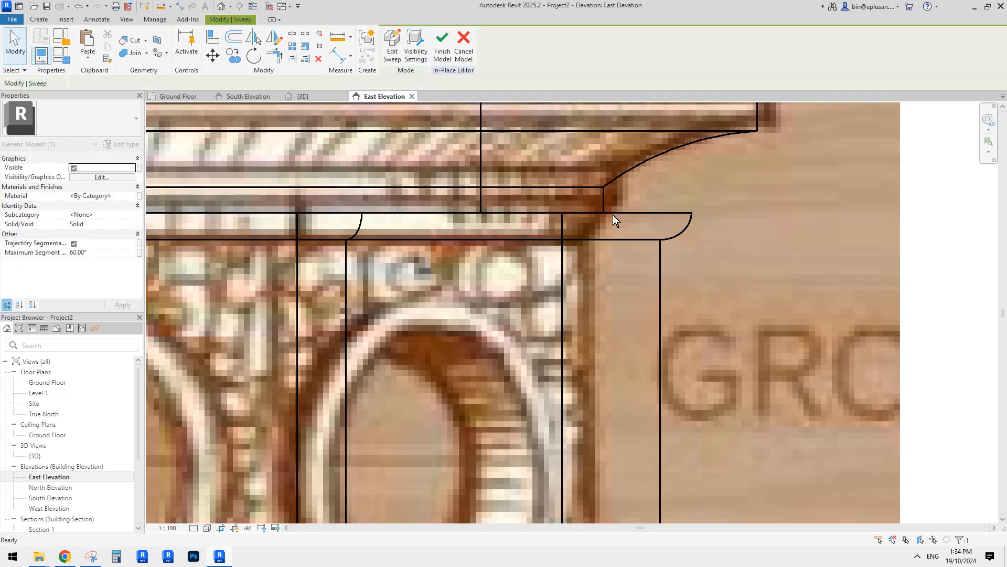
# Move the ring sweep's entire profile horizontally inward by 551.2 mm and finish the sweep
pyautogui.doubleClick(619, 210)
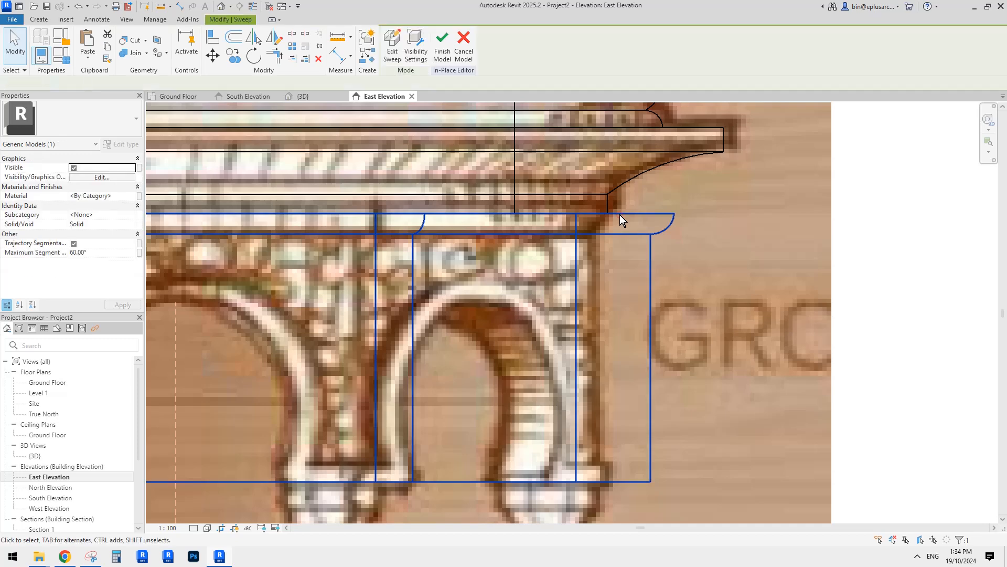
pyautogui.click(606, 228)
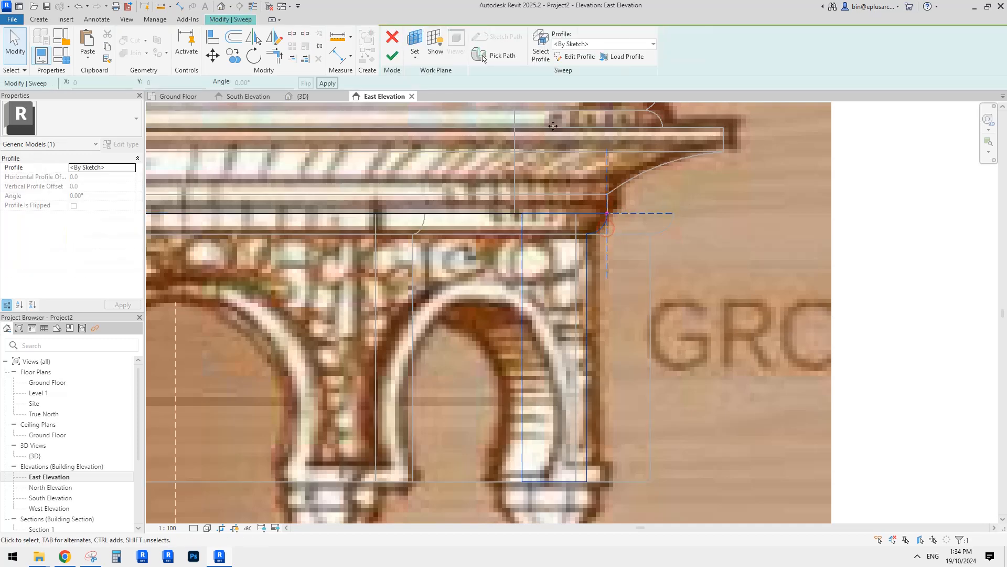
pyautogui.click(572, 56)
pyautogui.press('Tab')
pyautogui.click(595, 231)
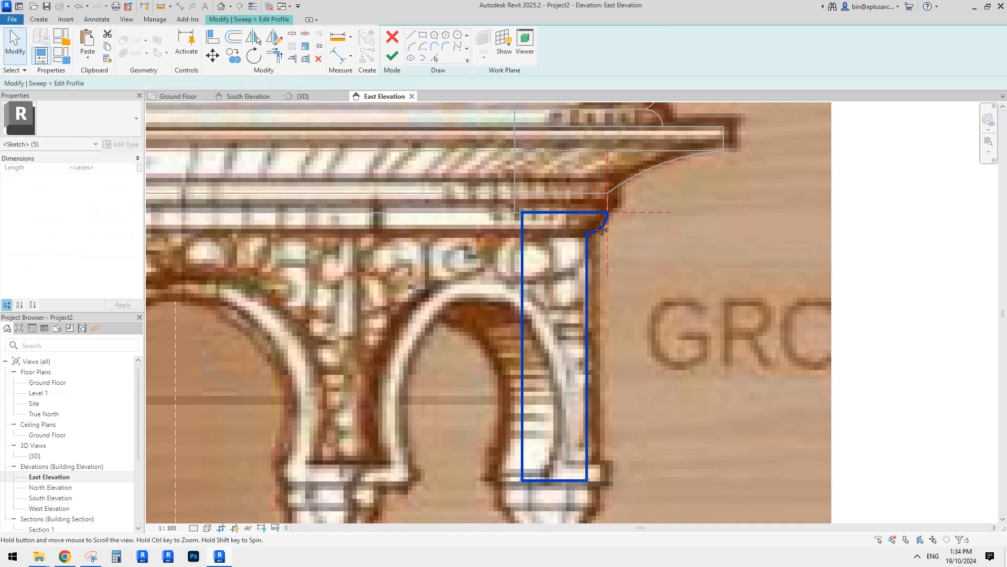
pyautogui.press('m')
pyautogui.press('v')
pyautogui.click(666, 245)
pyautogui.write('551.')
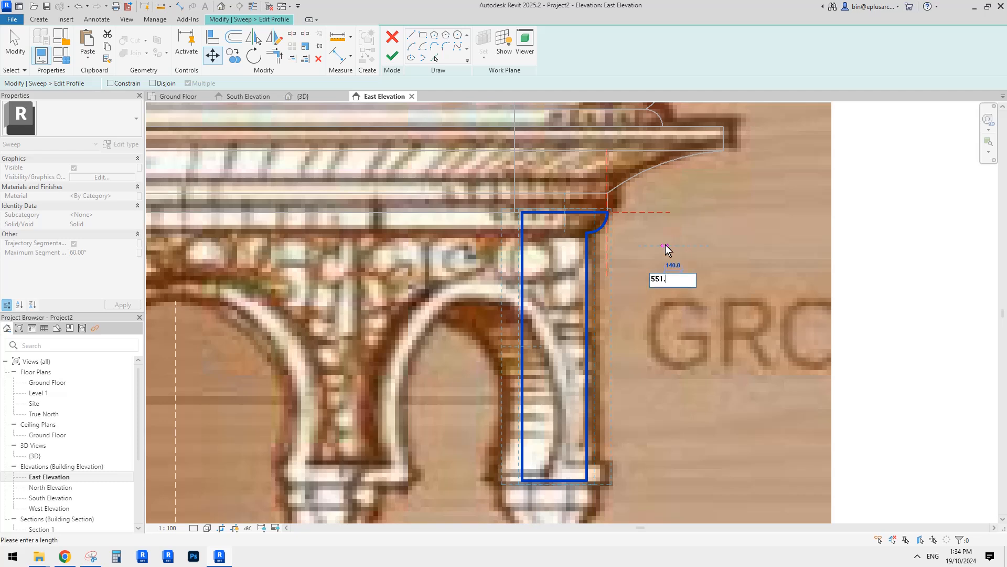
pyautogui.press('Return')
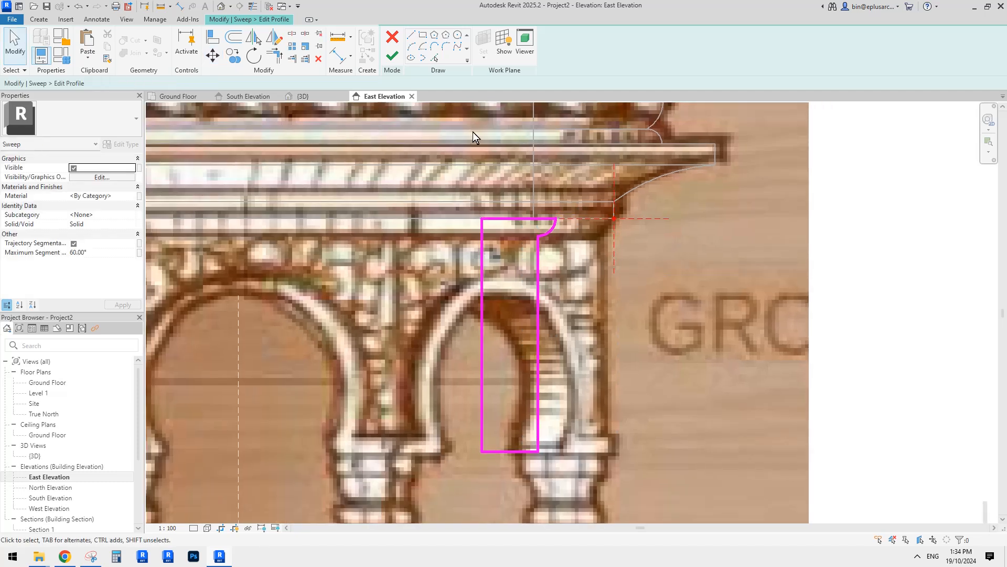
pyautogui.click(391, 53)
pyautogui.click(396, 57)
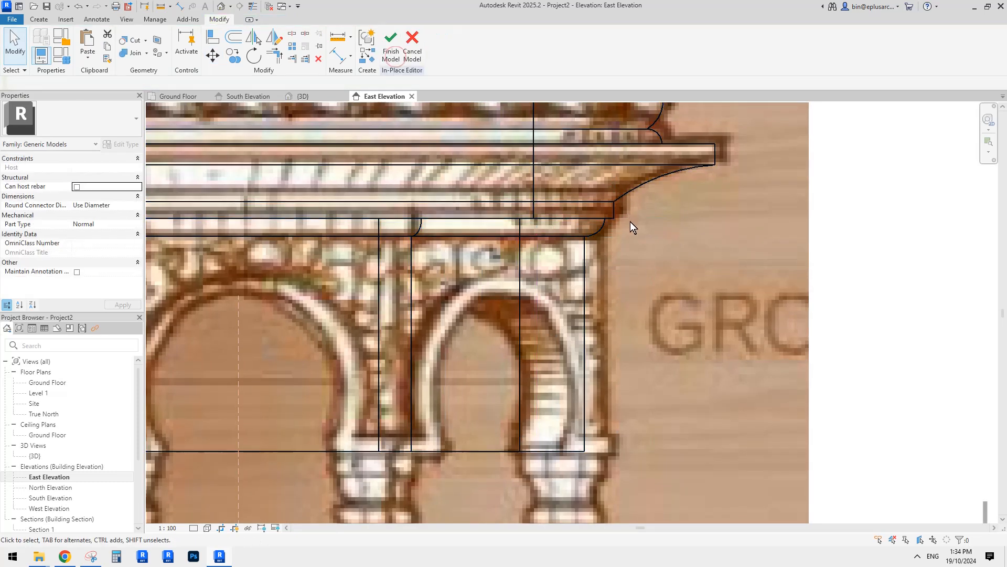
# Shift the ring sweep's entire profile slightly outward toward the cornice's lower corner and finish the sweep
pyautogui.click(604, 226)
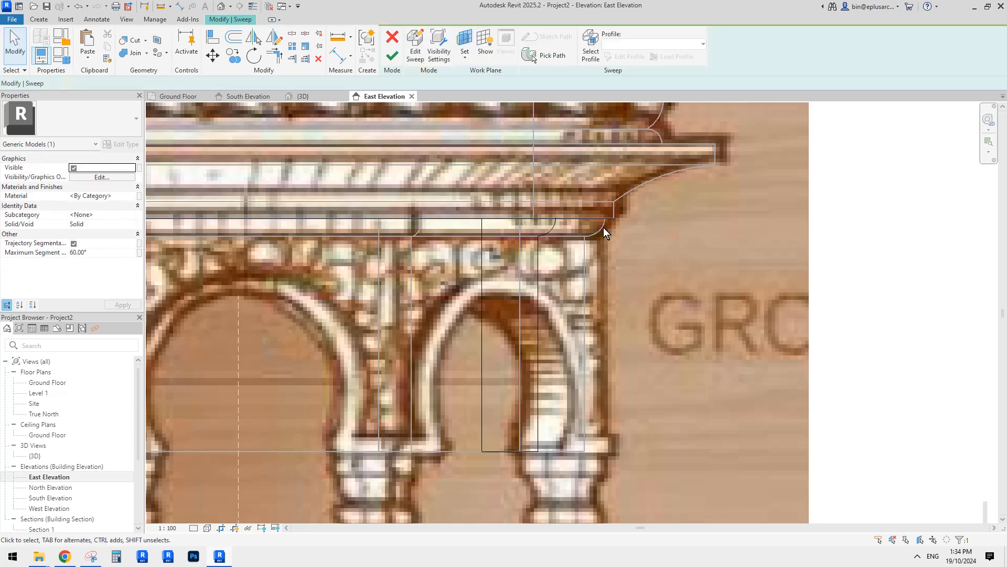
pyautogui.doubleClick(550, 226)
pyautogui.click(553, 230)
pyautogui.press('Tab')
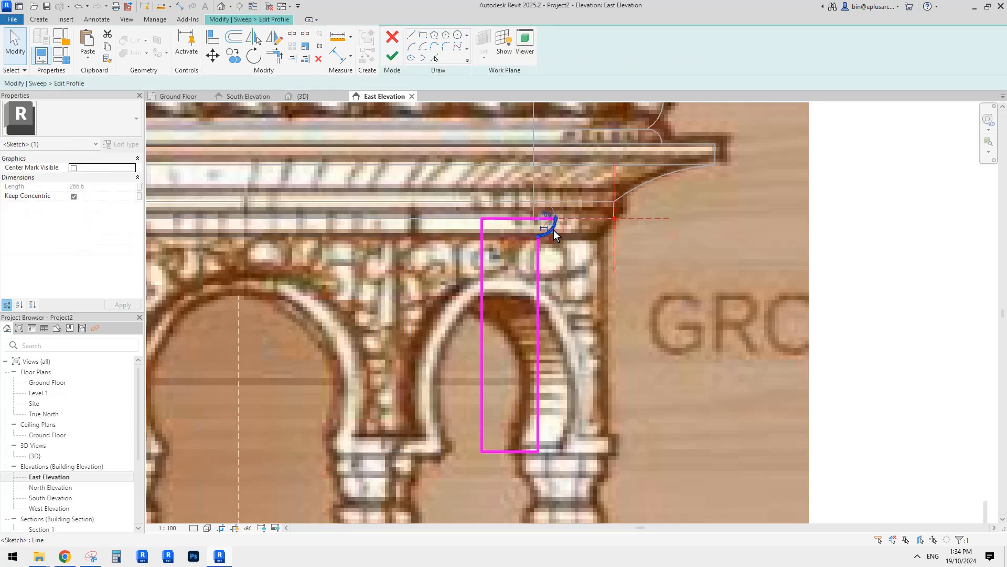
pyautogui.click(553, 229)
pyautogui.moveTo(553, 230); pyautogui.dragTo(557, 229)
pyautogui.click(509, 189)
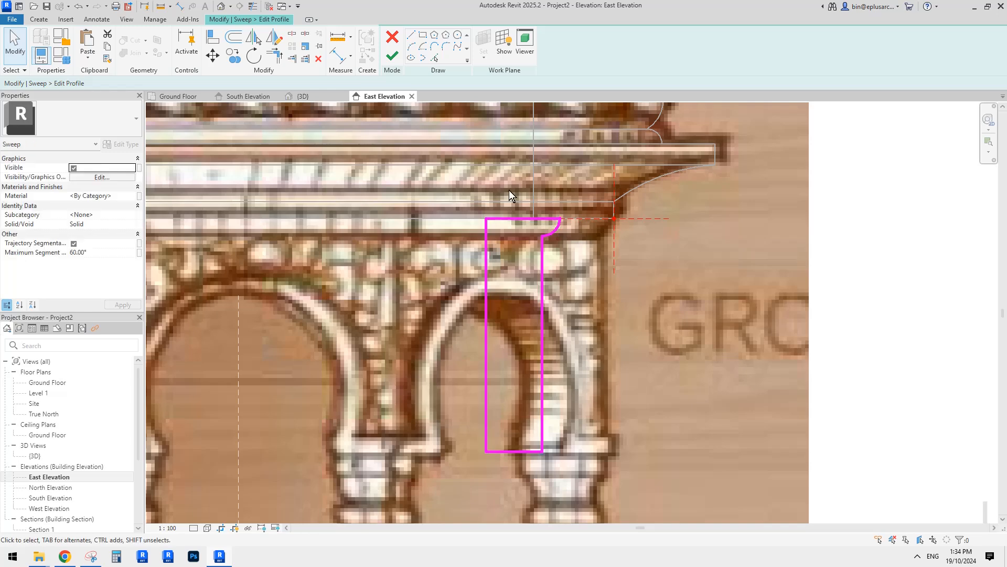
pyautogui.click(389, 59)
pyautogui.click(389, 58)
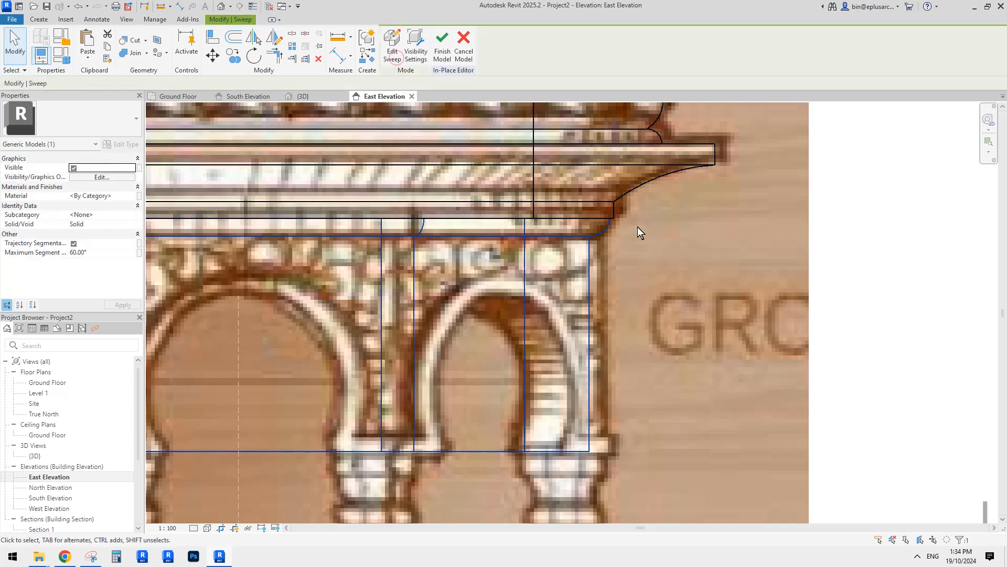
# Finish the in-place model and open the 3D view to check the segmented ring
pyautogui.scroll(-3, 594, 235)
pyautogui.scroll(2, 416, 241)
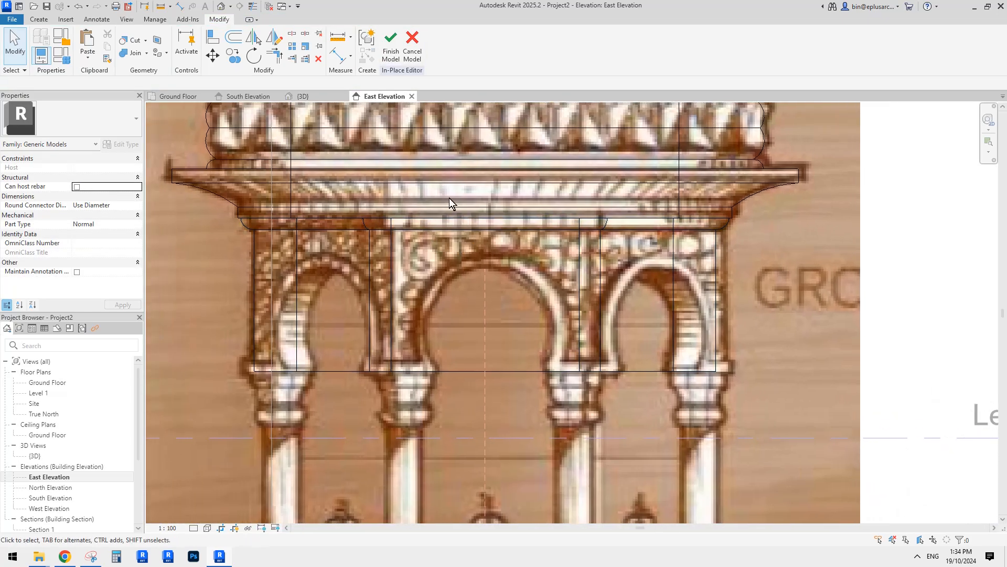
pyautogui.click(391, 45)
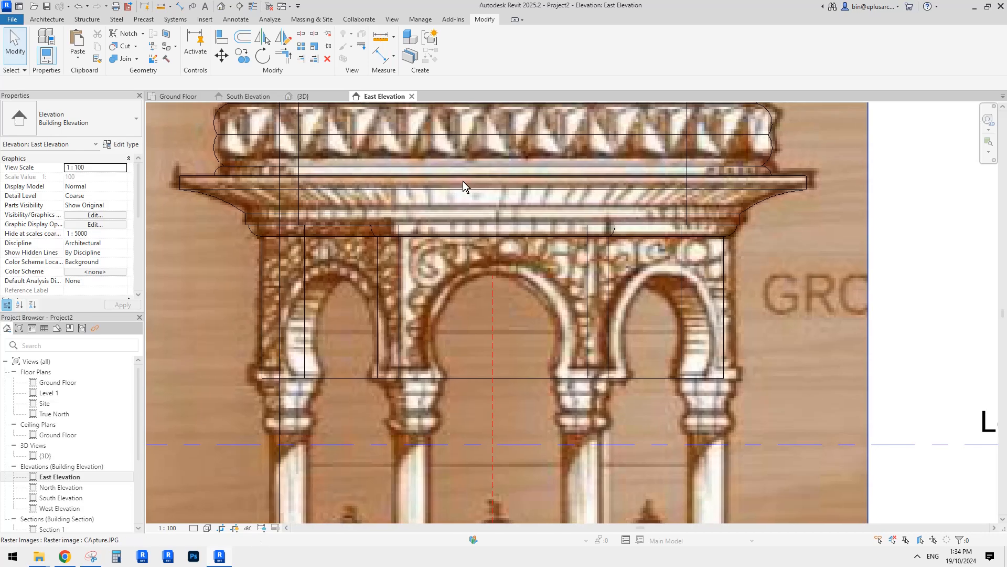
pyautogui.click(221, 7)
pyautogui.keyDown('shift'); pyautogui.moveTo(650, 220); pyautogui.dragTo(687, 261, button='middle'); pyautogui.keyUp('shift')
# Open the South elevation and compare the segmented ring's width and lower edge with the arches and column capitals in the reference image
pyautogui.doubleClick(62, 497)
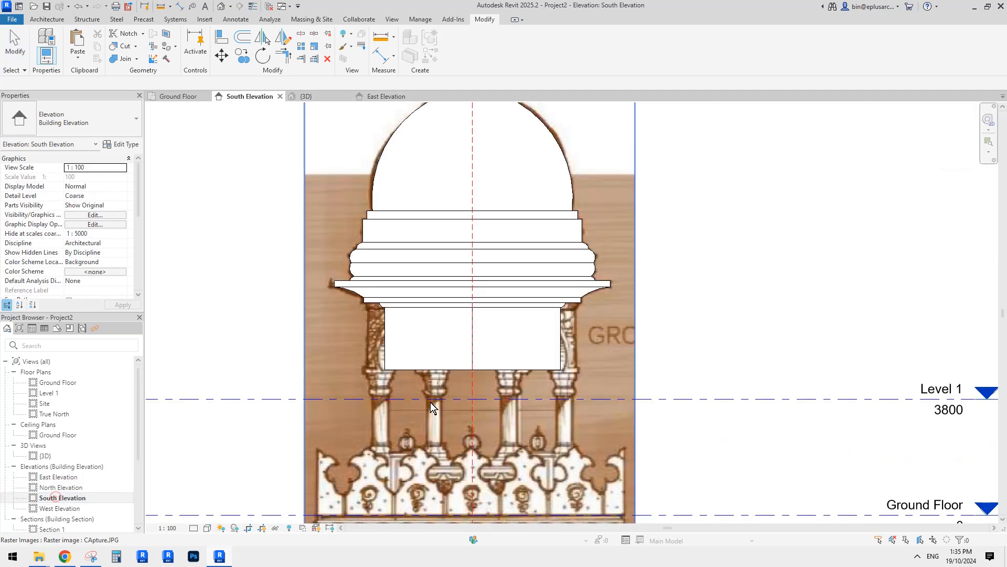
pyautogui.scroll(2, 535, 367)
pyautogui.click(480, 302)
pyautogui.scroll(4, 488, 294)
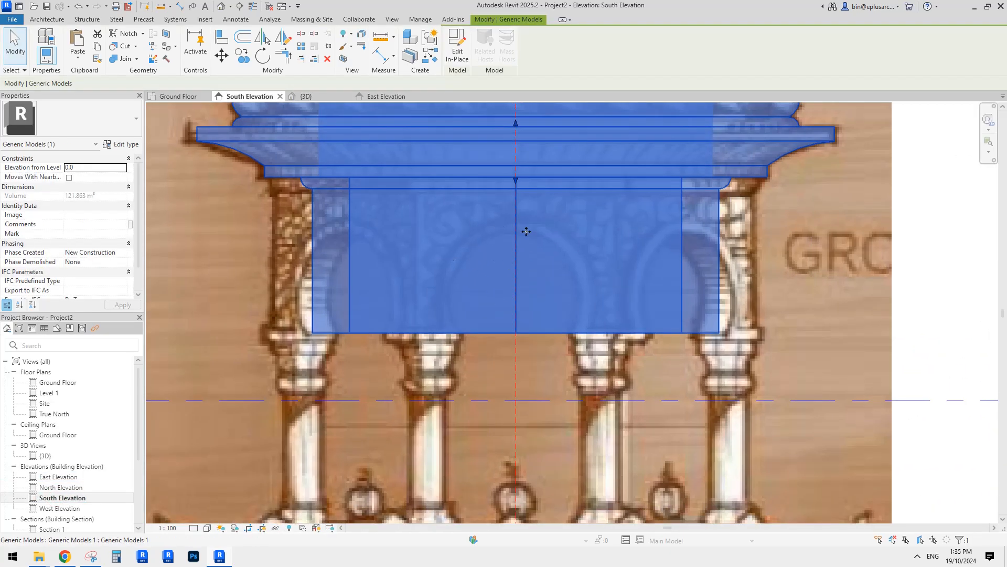
pyautogui.moveTo(514, 291); pyautogui.dragTo(557, 268, button='middle')
pyautogui.click(527, 291)
pyautogui.press('Escape')
pyautogui.scroll(-1, 682, 275)
pyautogui.moveTo(689, 276); pyautogui.dragTo(672, 276, button='middle')
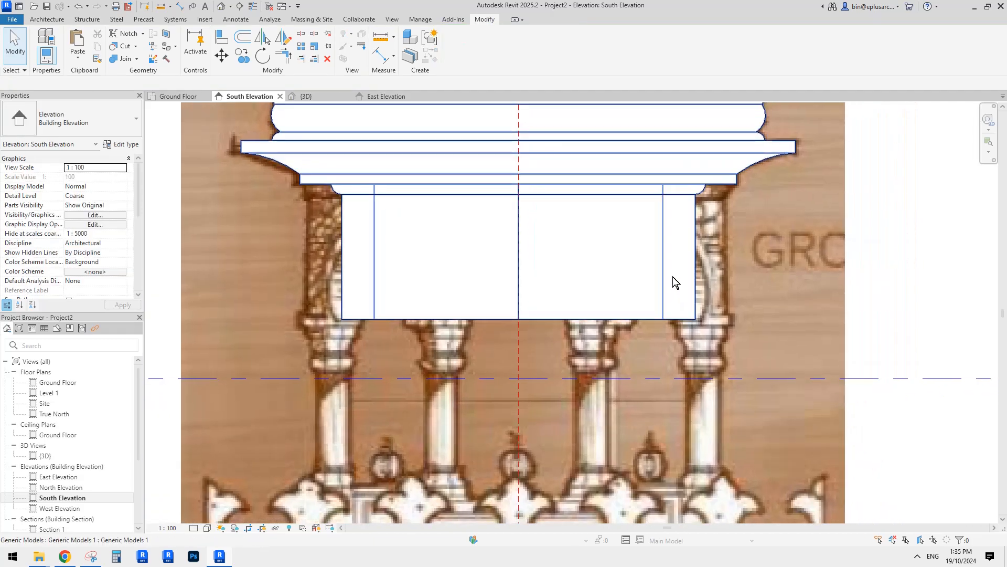
pyautogui.click(648, 264)
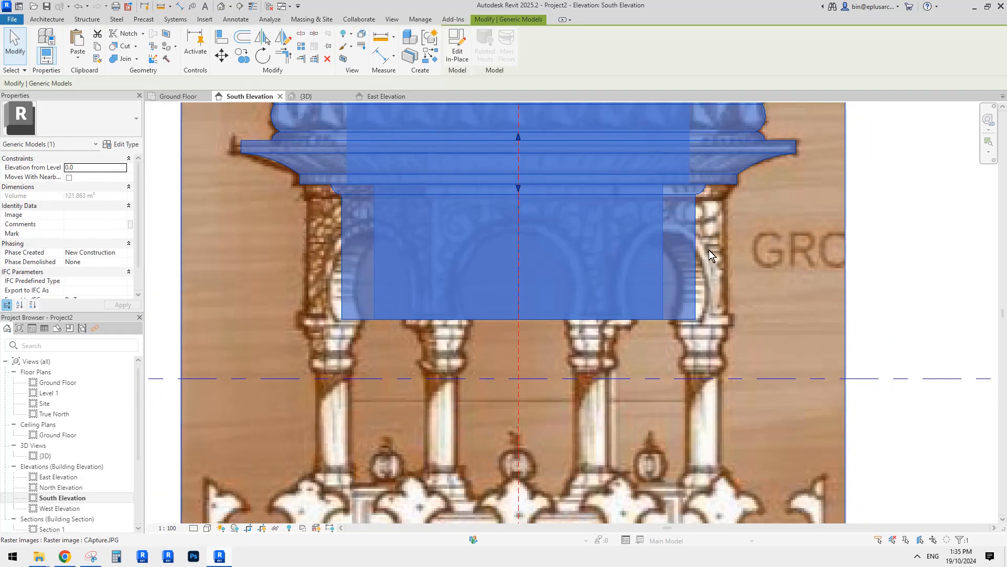
pyautogui.scroll(-1, 710, 251)
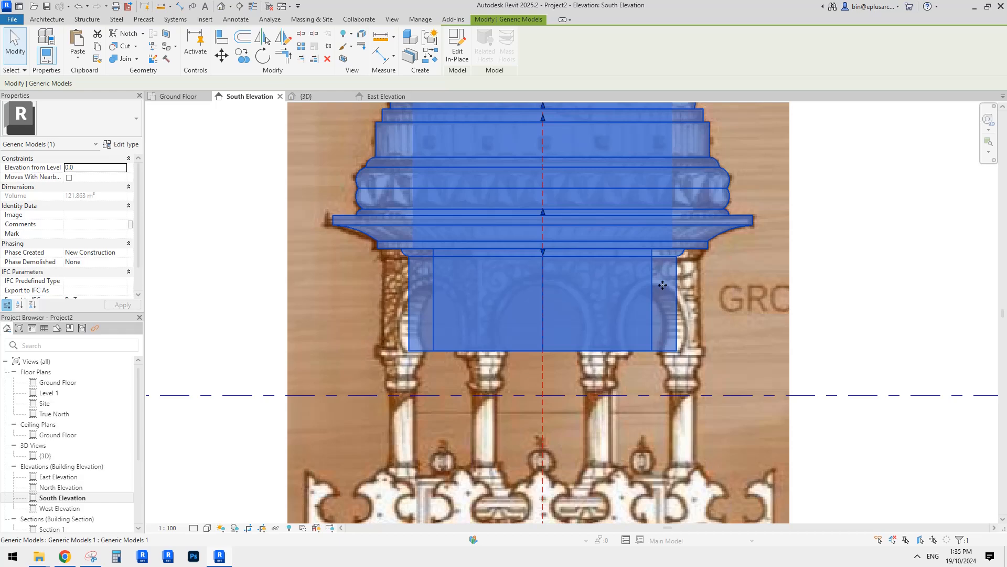
pyautogui.press('Escape')
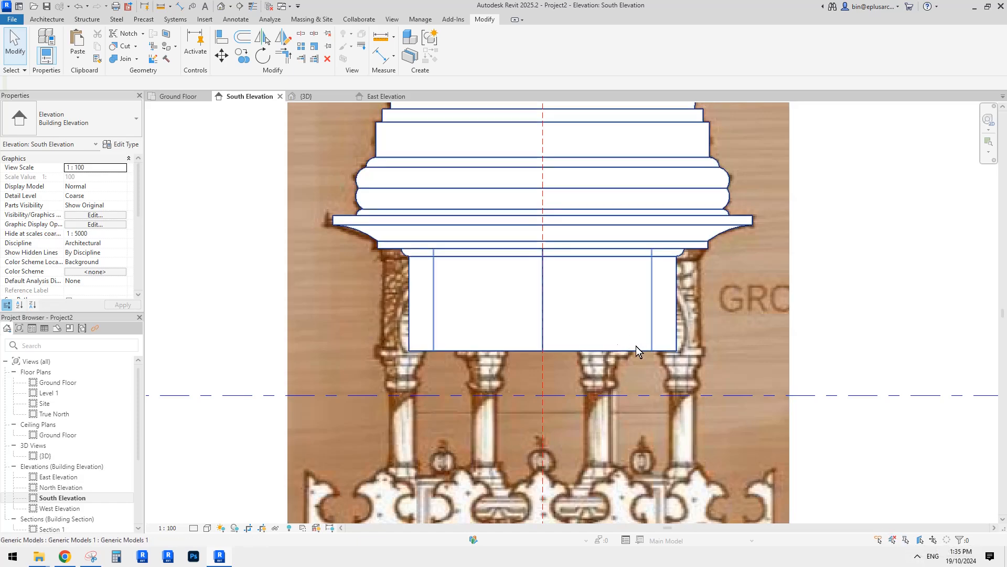
pyautogui.scroll(3, 640, 328)
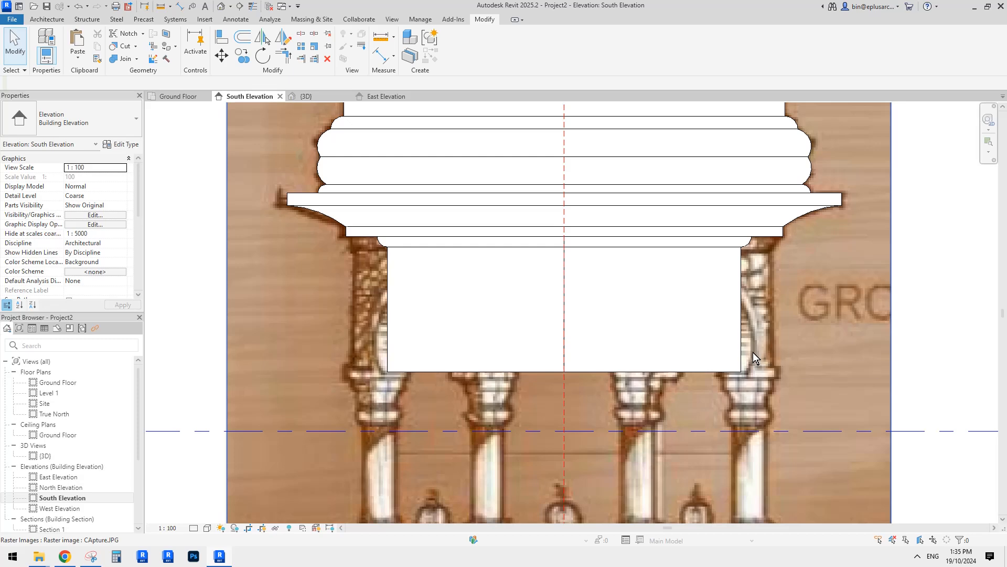
pyautogui.moveTo(708, 327); pyautogui.dragTo(748, 328, button='middle')
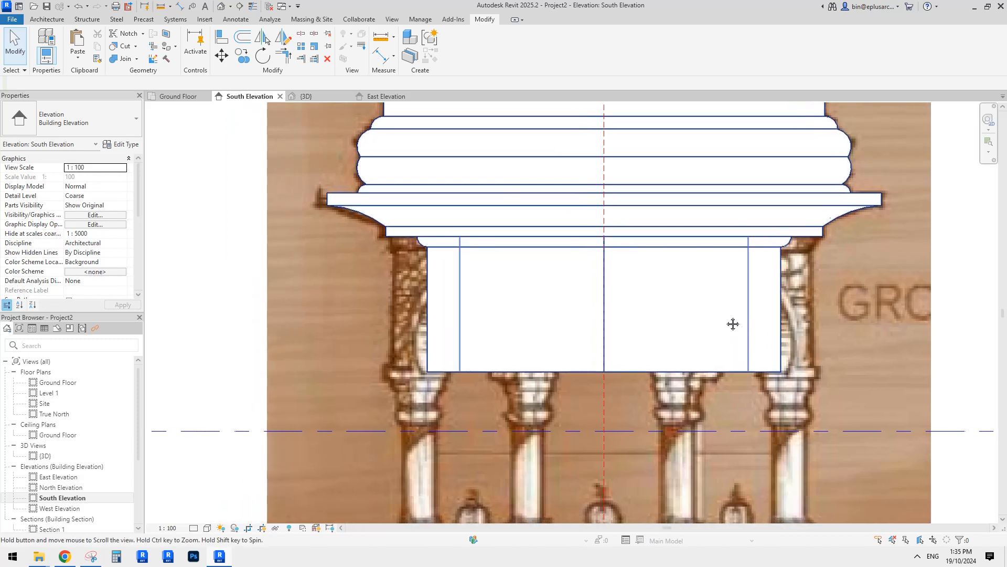
pyautogui.click(682, 307)
pyautogui.scroll(2, 676, 305)
pyautogui.press('Escape')
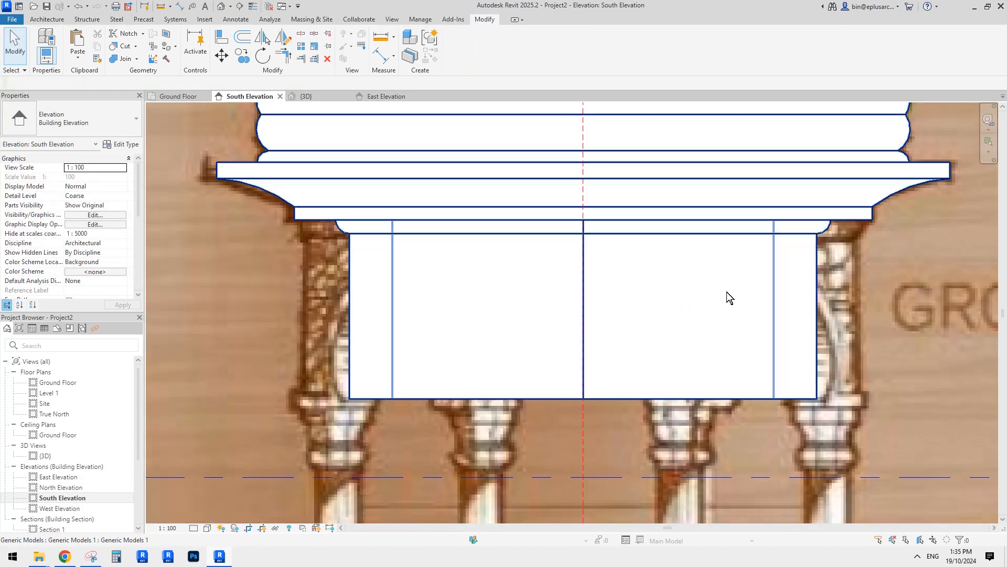
pyautogui.moveTo(725, 292); pyautogui.dragTo(753, 312, button='middle')
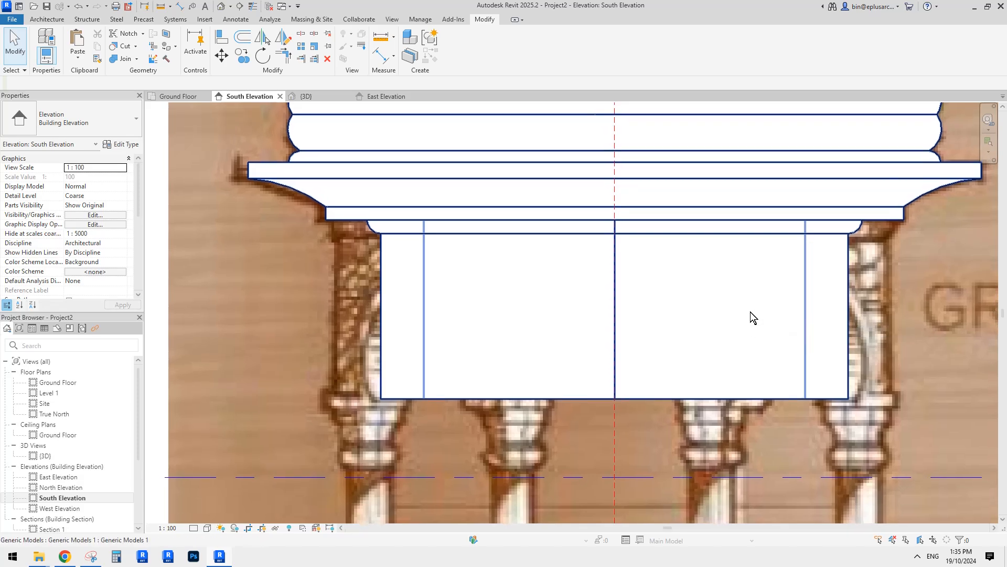
# Examine how the ring's corner edges line up with the arches and column capitals behind it in the South Elevation
pyautogui.scroll(-1, 750, 311)
pyautogui.scroll(3, 726, 310)
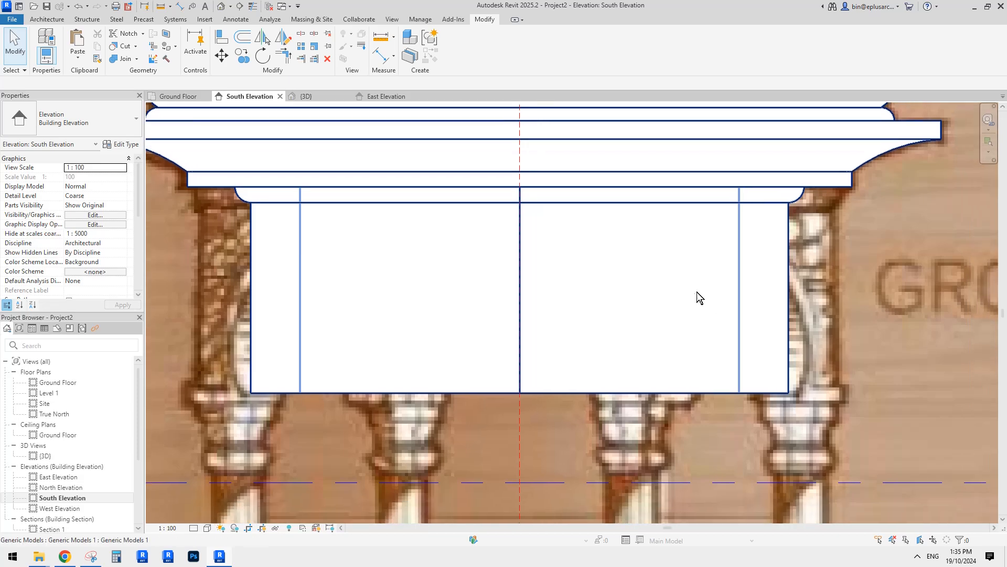
pyautogui.click(672, 307)
pyautogui.scroll(-1, 673, 307)
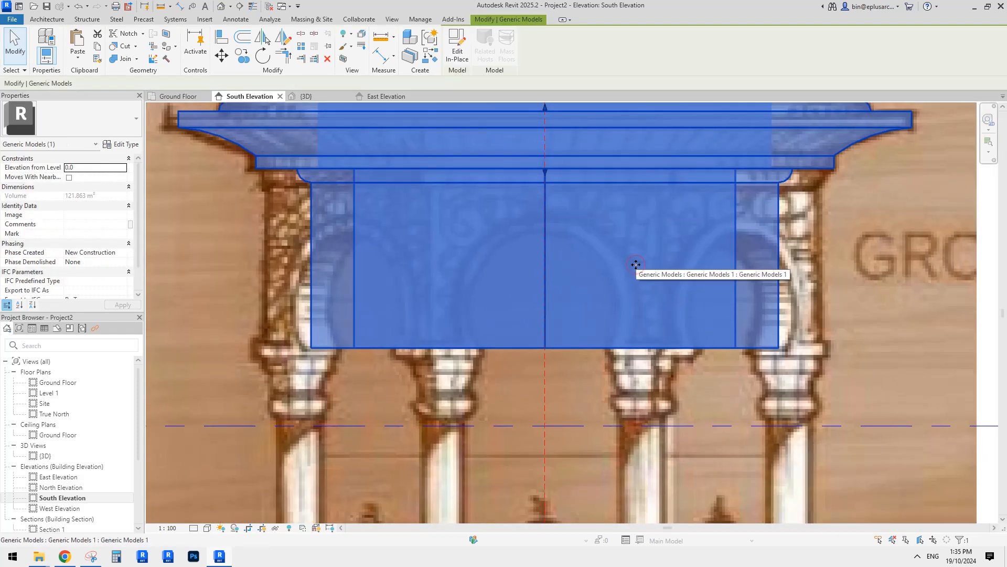
pyautogui.moveTo(627, 255); pyautogui.dragTo(636, 264, button='middle')
pyautogui.press('Escape')
pyautogui.click(614, 249)
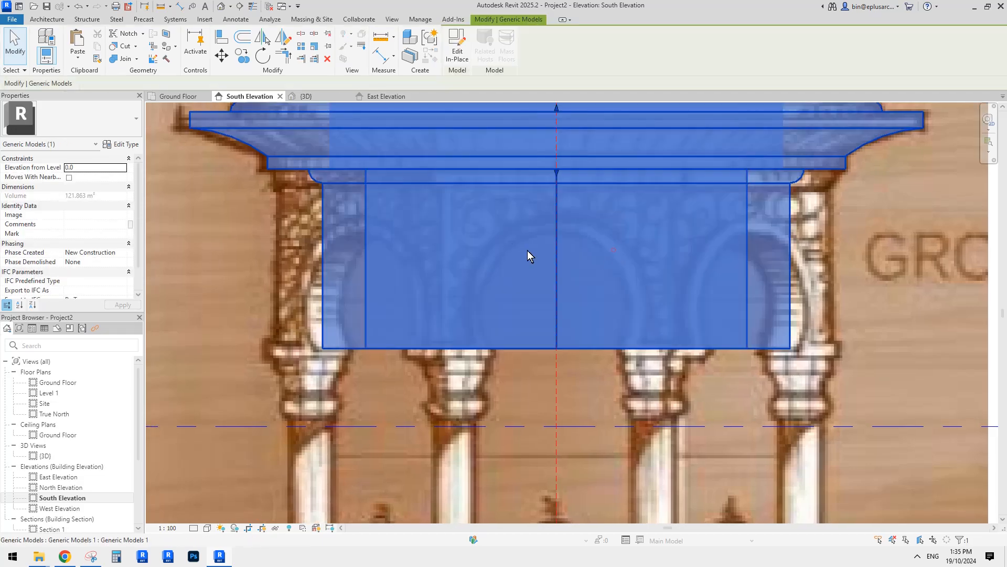
pyautogui.moveTo(496, 295); pyautogui.dragTo(496, 296, button='middle')
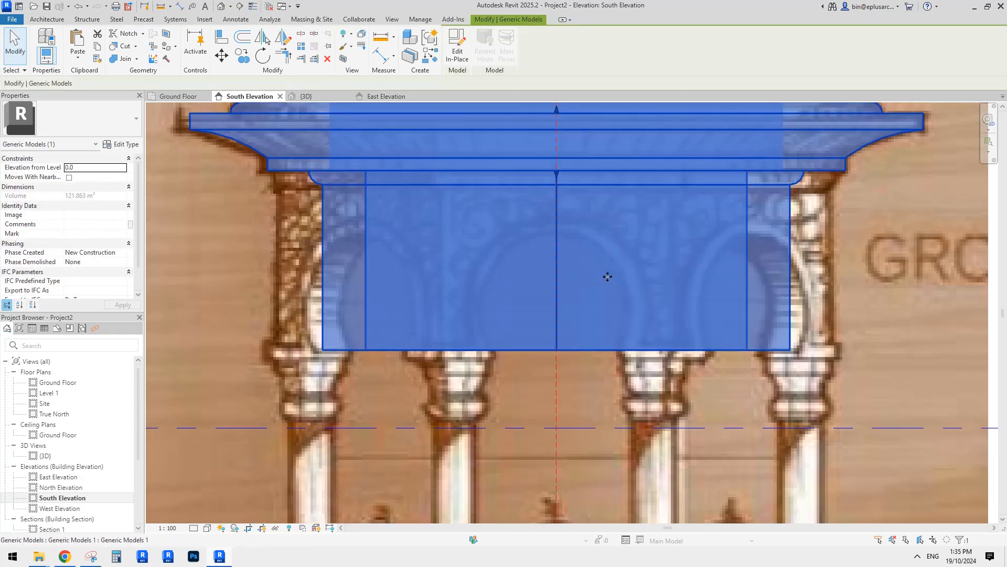
pyautogui.press('Escape')
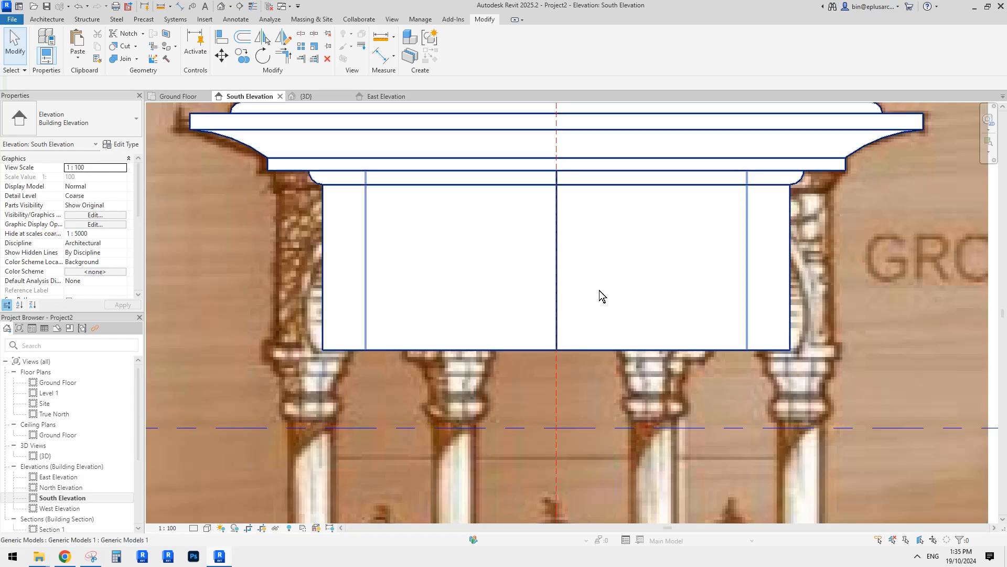
# Edit the model in place and set the ring sweep's maximum segment angle to 45°
pyautogui.doubleClick(516, 274)
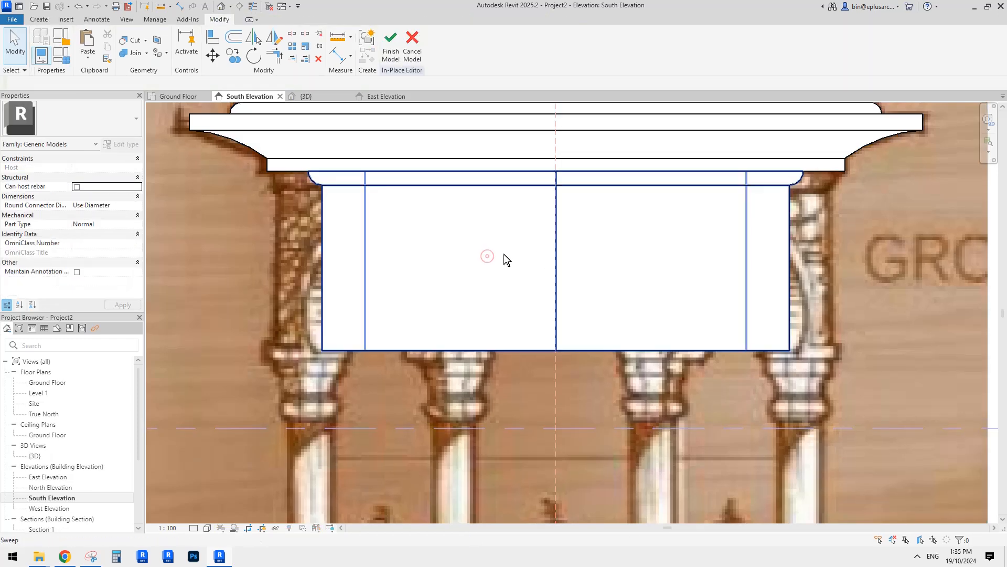
pyautogui.click(504, 254)
pyautogui.click(103, 253)
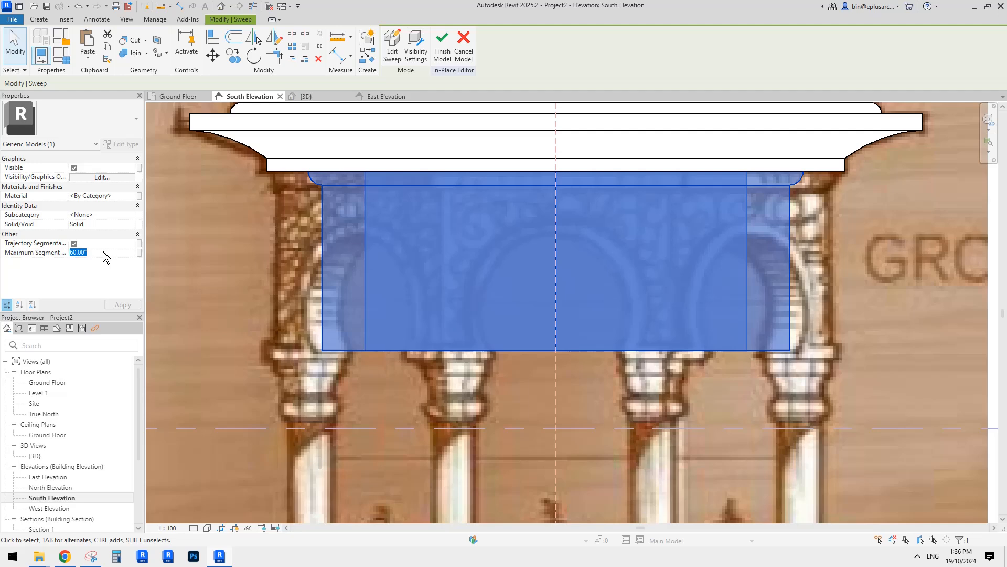
pyautogui.write('45')
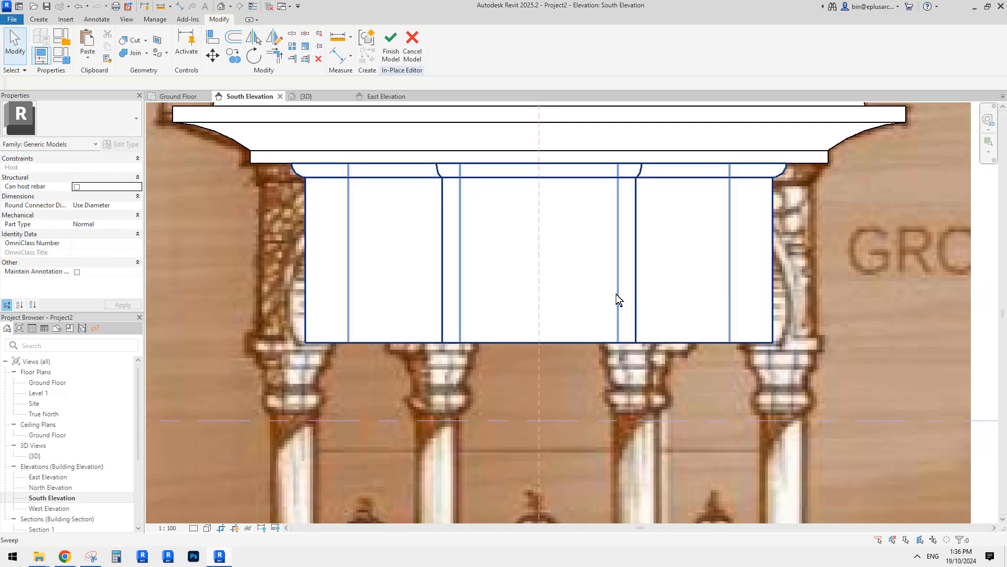
# Reopen the ring sweep for editing and open its profile sketch in the East Elevation
pyautogui.click(595, 289)
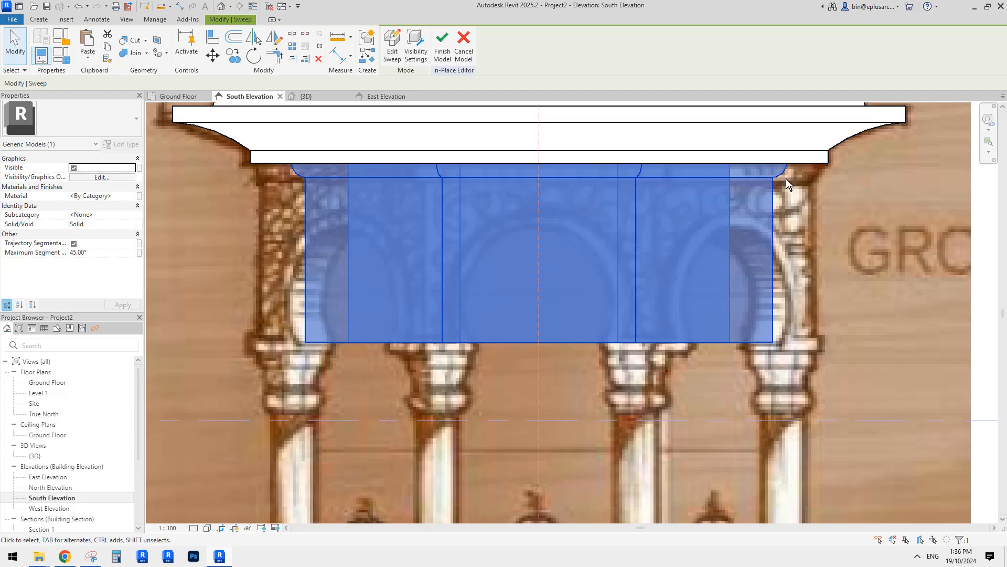
pyautogui.moveTo(720, 204); pyautogui.dragTo(602, 234, button='middle')
pyautogui.press('Escape')
pyautogui.doubleClick(587, 200)
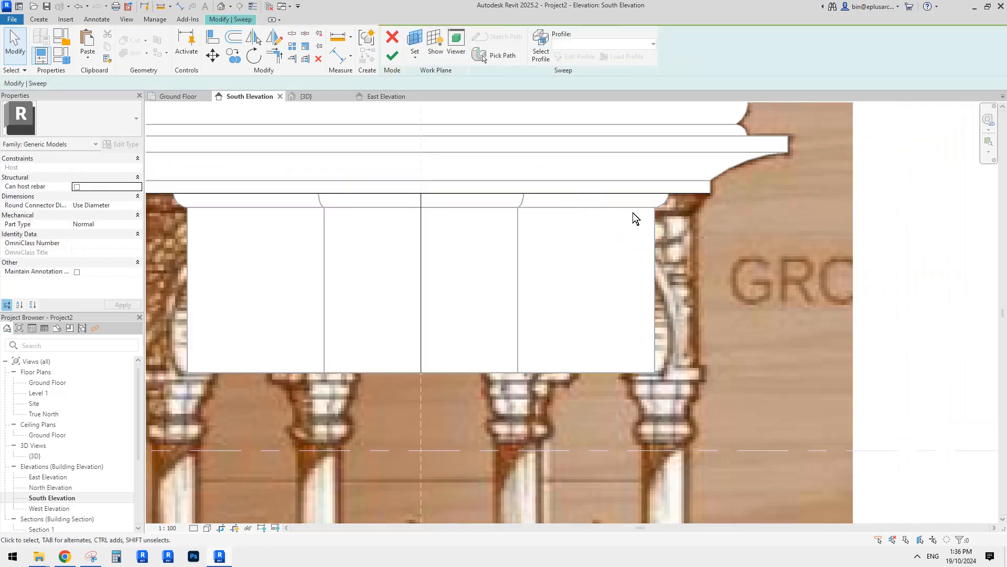
pyautogui.doubleClick(42, 477)
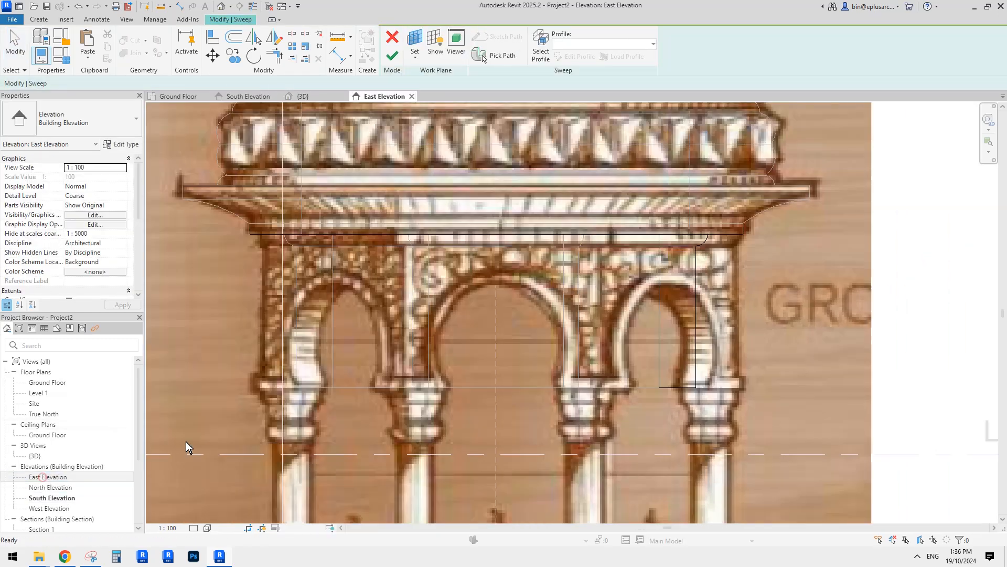
pyautogui.doubleClick(700, 255)
pyautogui.scroll(1, 740, 256)
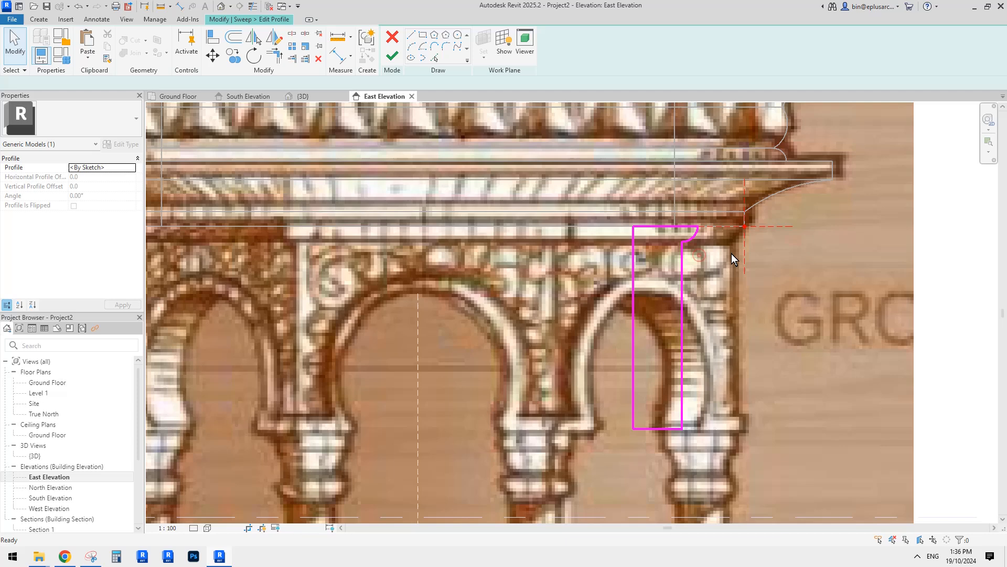
# Move the entire ring profile horizontally outward so its upper outer corner meets the cornice's lower corner
pyautogui.click(693, 240)
pyautogui.press('Escape')
pyautogui.press('Tab')
pyautogui.click(683, 253)
pyautogui.scroll(1, 691, 242)
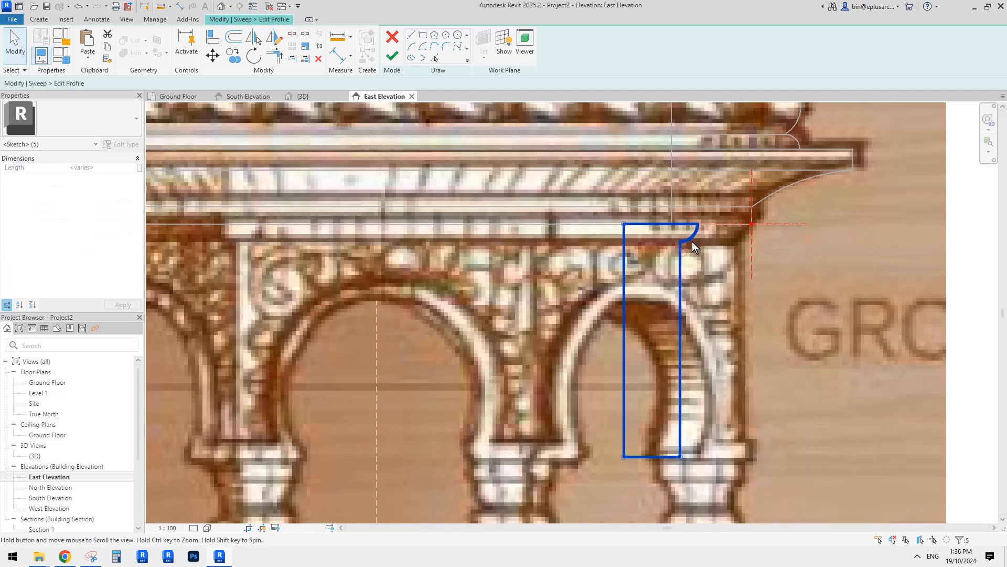
pyautogui.scroll(-1, 691, 242)
pyautogui.scroll(1, 724, 228)
pyautogui.press('m')
pyautogui.press('v')
pyautogui.scroll(2, 742, 222)
pyautogui.click(670, 231)
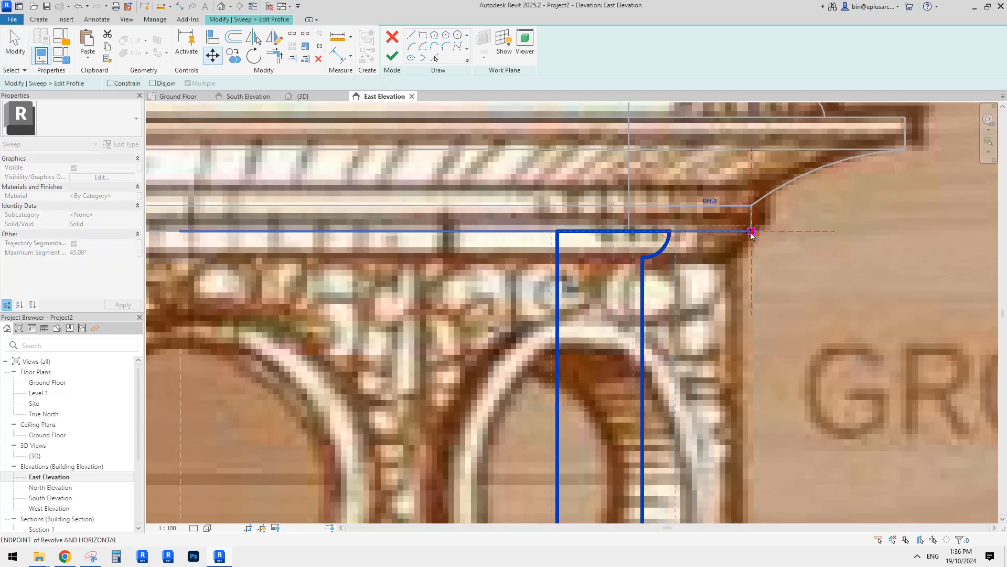
pyautogui.click(752, 232)
pyautogui.scroll(-4, 671, 208)
# Finish the ring's profile sketch and the sweep edit
pyautogui.click(392, 55)
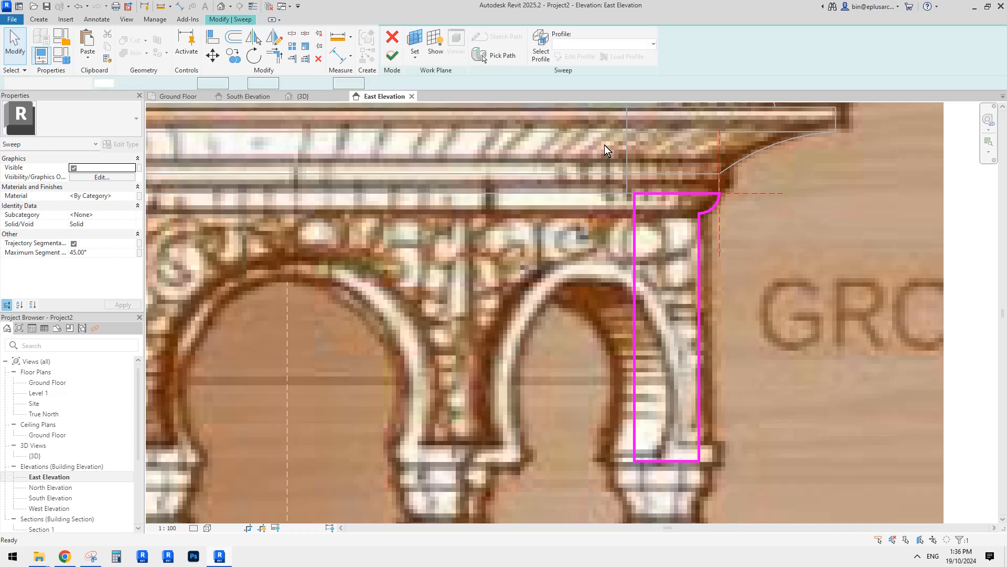
pyautogui.scroll(2, 622, 182)
pyautogui.click(392, 55)
pyautogui.moveTo(589, 222); pyautogui.dragTo(674, 224, button='middle')
pyautogui.moveTo(424, 322); pyautogui.dragTo(486, 282, button='middle')
pyautogui.press('Escape')
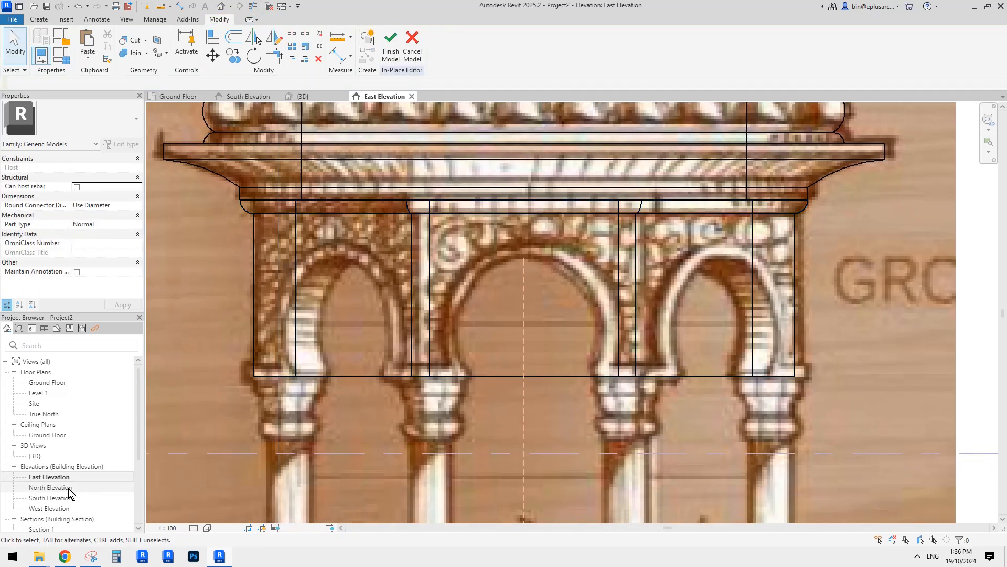
# Open the South Elevation and compare the widened ring's segments with the three arches and columns in the reference image
pyautogui.doubleClick(55, 499)
pyautogui.moveTo(559, 341); pyautogui.dragTo(593, 339, button='middle')
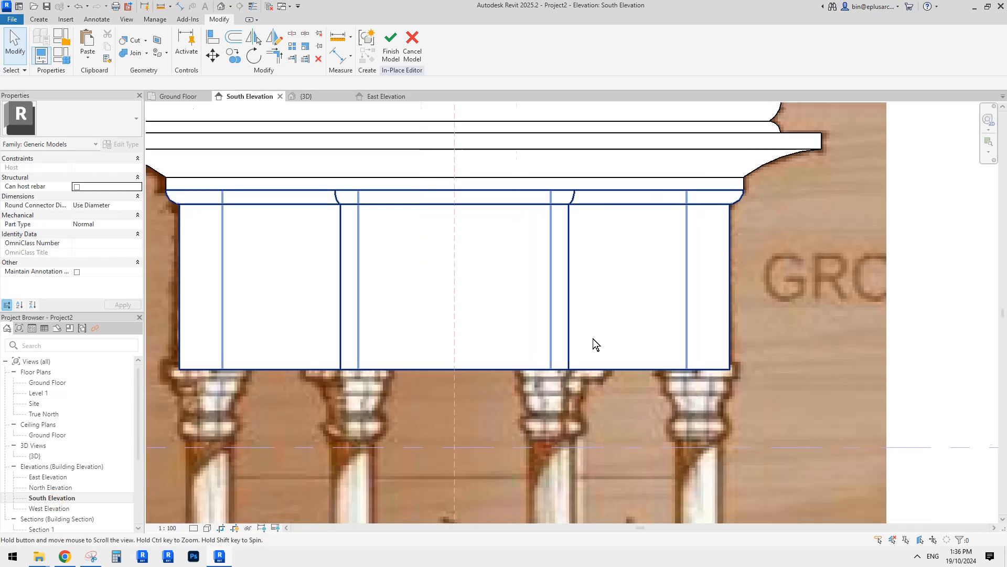
pyautogui.scroll(-1, 593, 338)
pyautogui.moveTo(467, 322); pyautogui.dragTo(724, 288, button='middle')
pyautogui.click(639, 271)
pyautogui.scroll(2, 618, 274)
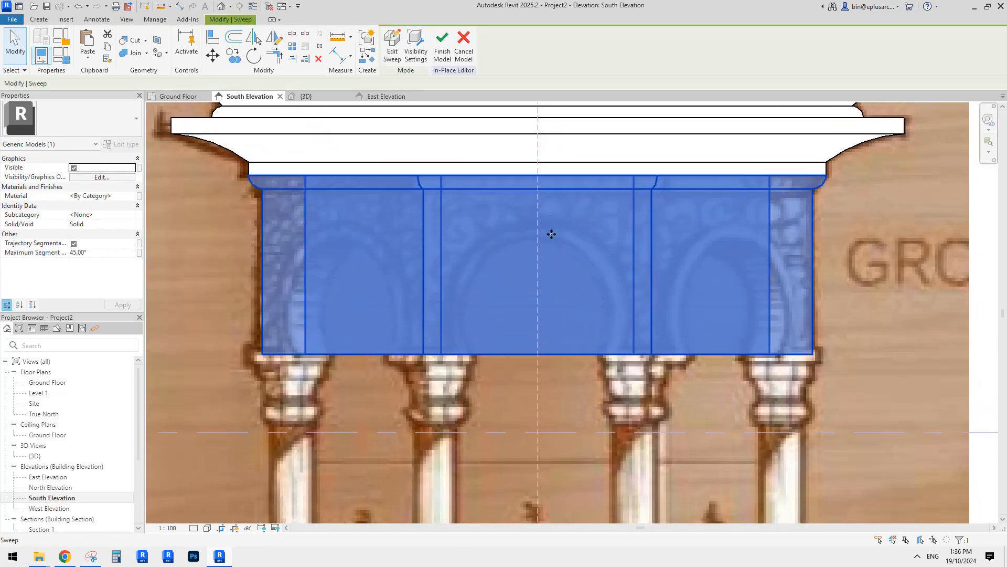
pyautogui.moveTo(575, 259); pyautogui.dragTo(576, 257, button='middle')
pyautogui.press('Escape')
pyautogui.click(529, 260)
pyautogui.press('Escape')
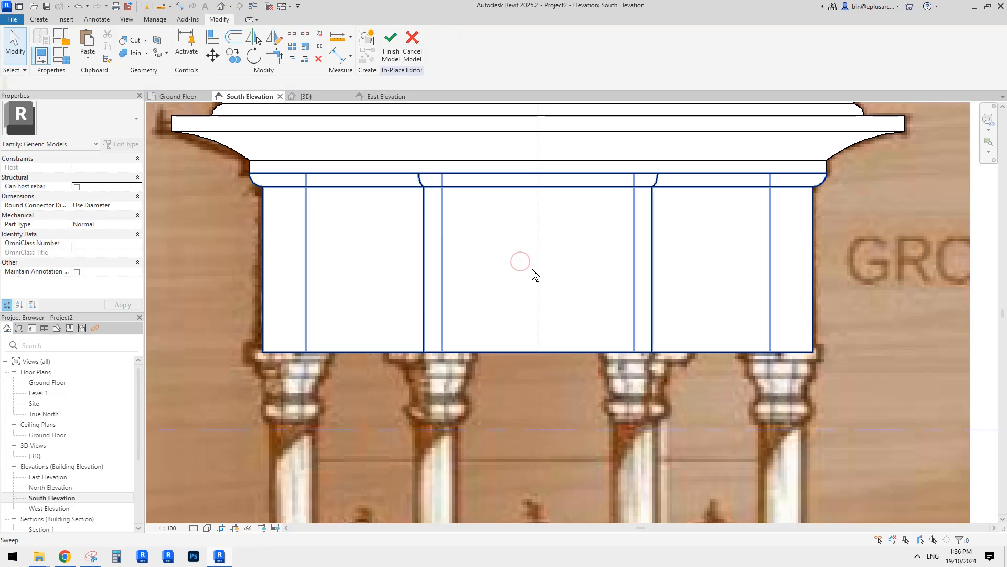
pyautogui.click(509, 233)
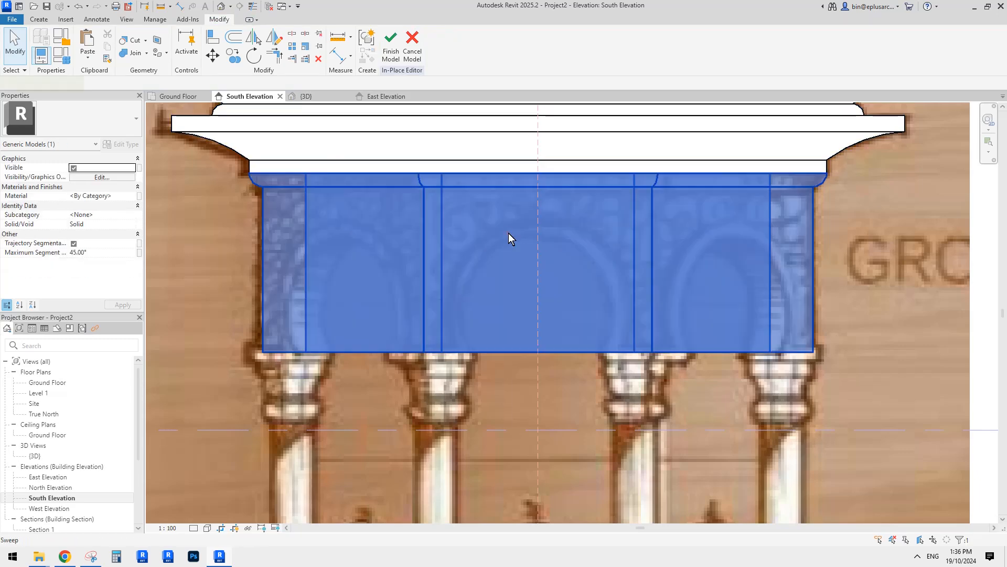
pyautogui.click(39, 21)
pyautogui.click(204, 48)
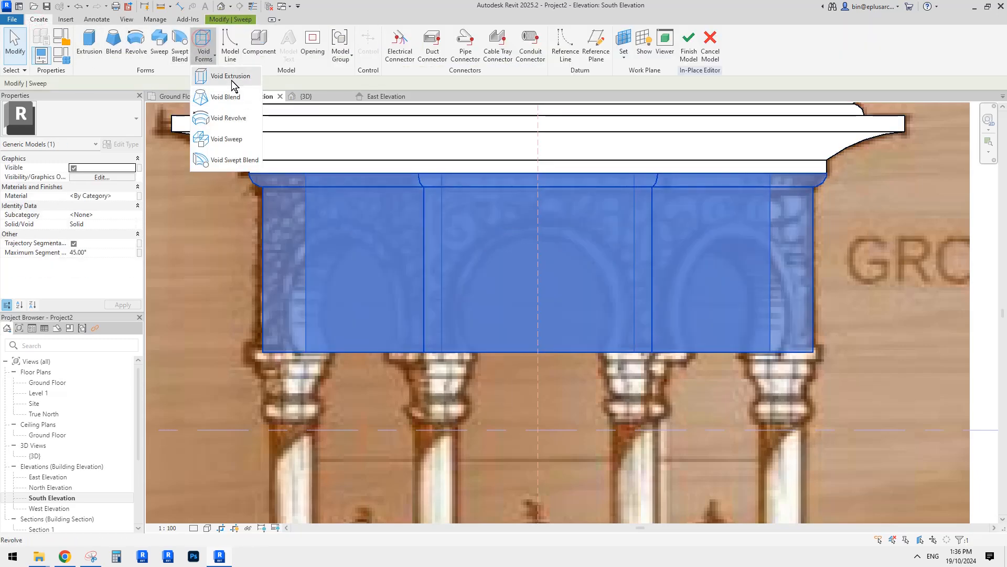
pyautogui.click(232, 80)
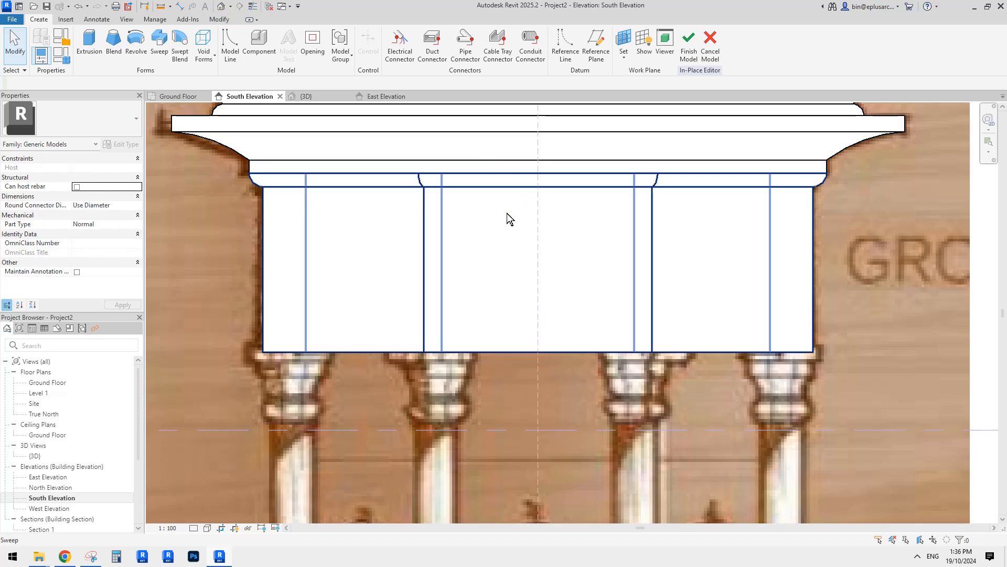
pyautogui.click(624, 40)
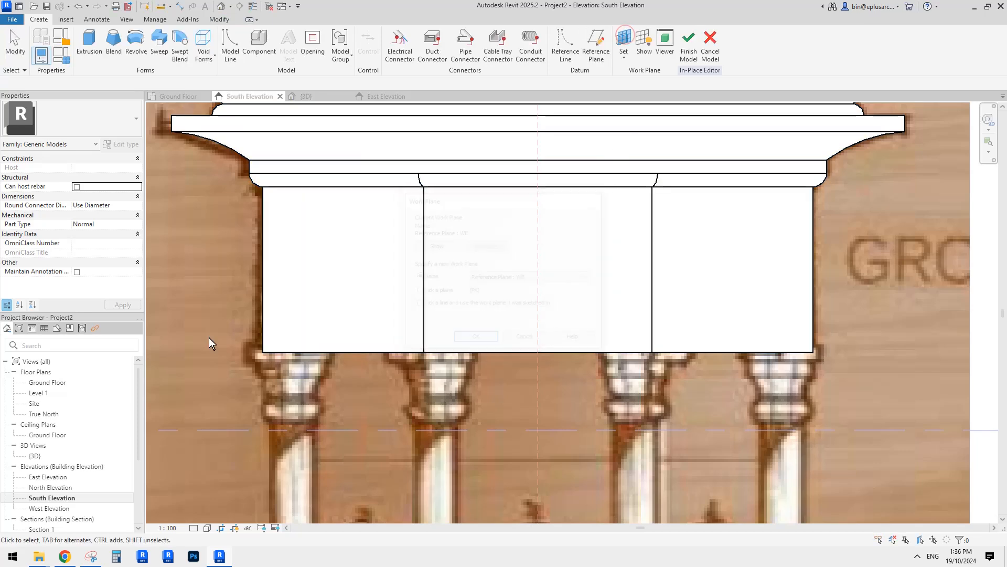
pyautogui.click(572, 247)
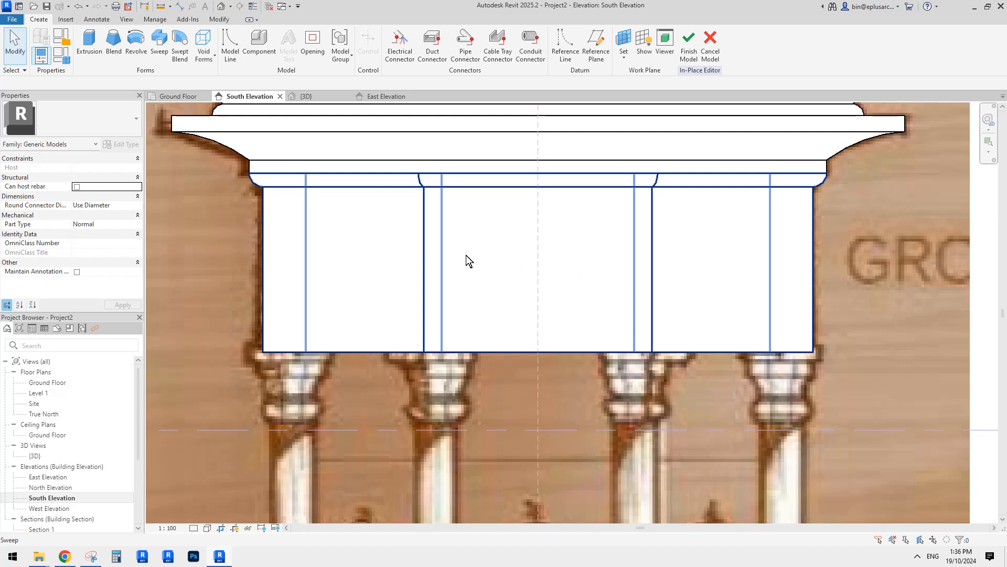
pyautogui.click(511, 153)
# Set the work plane to Reference Plane : WE and start a void extrusion
pyautogui.click(622, 42)
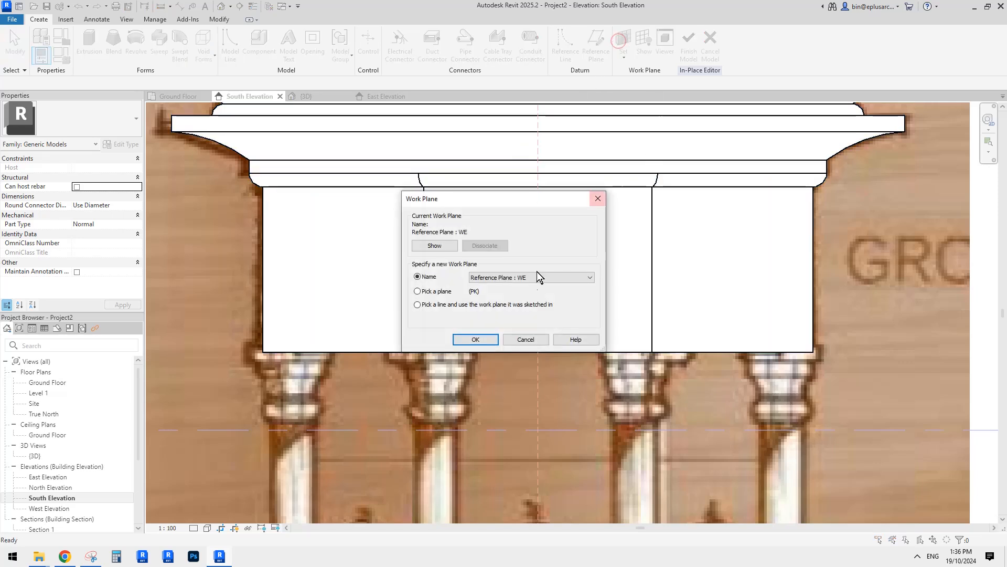
pyautogui.click(475, 340)
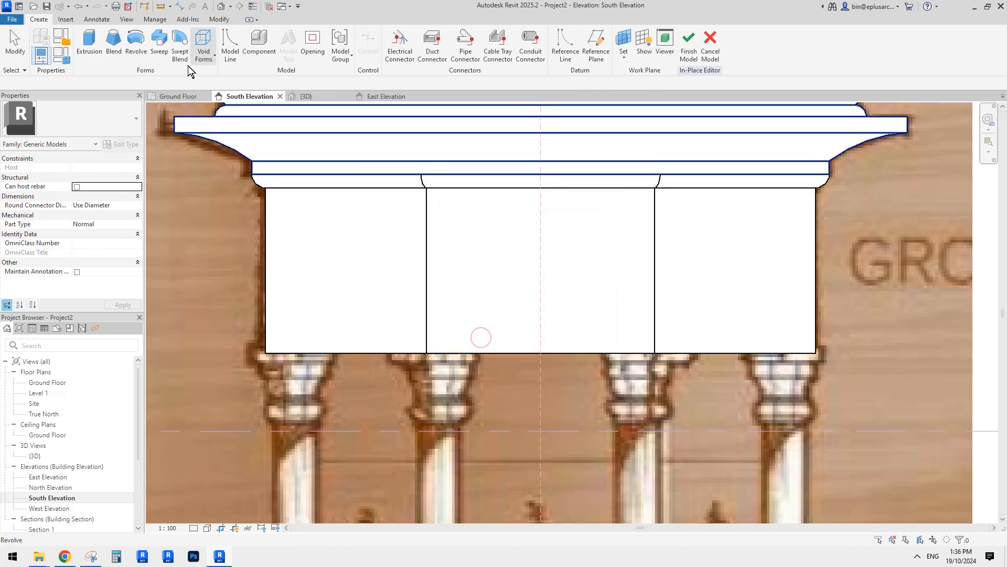
pyautogui.click(203, 47)
pyautogui.click(226, 76)
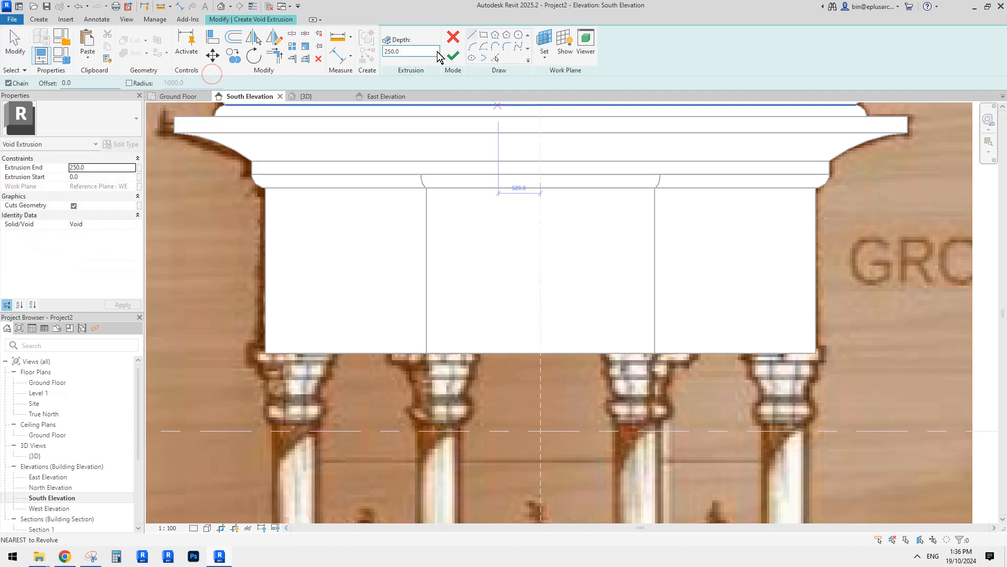
# In wireframe display, sketch an arc of about 949 mm radius around the middle arch opening, centred on the vertical reference plane and starting at the ring's lower edge
pyautogui.click(487, 49)
pyautogui.scroll(2, 534, 311)
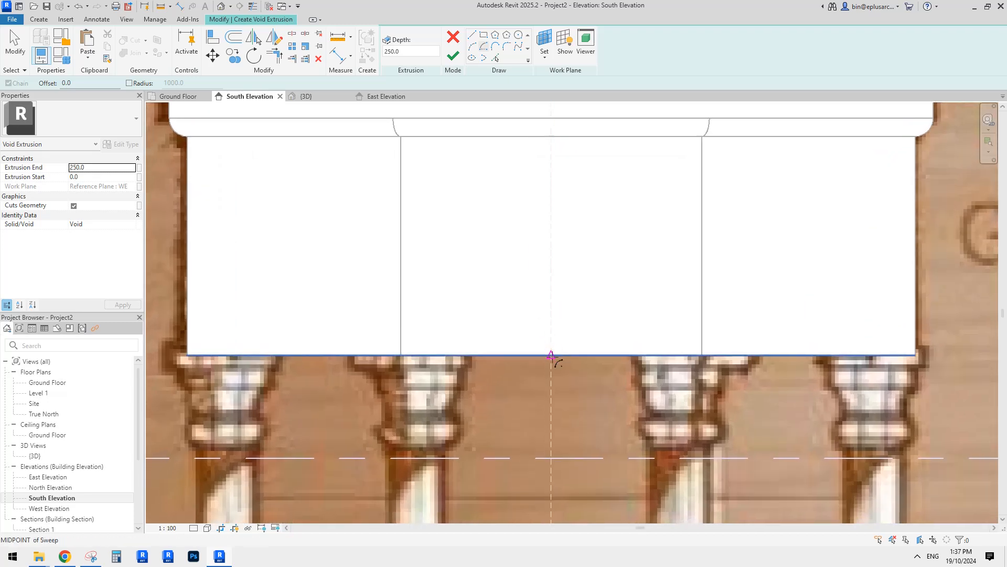
pyautogui.scroll(-1, 521, 251)
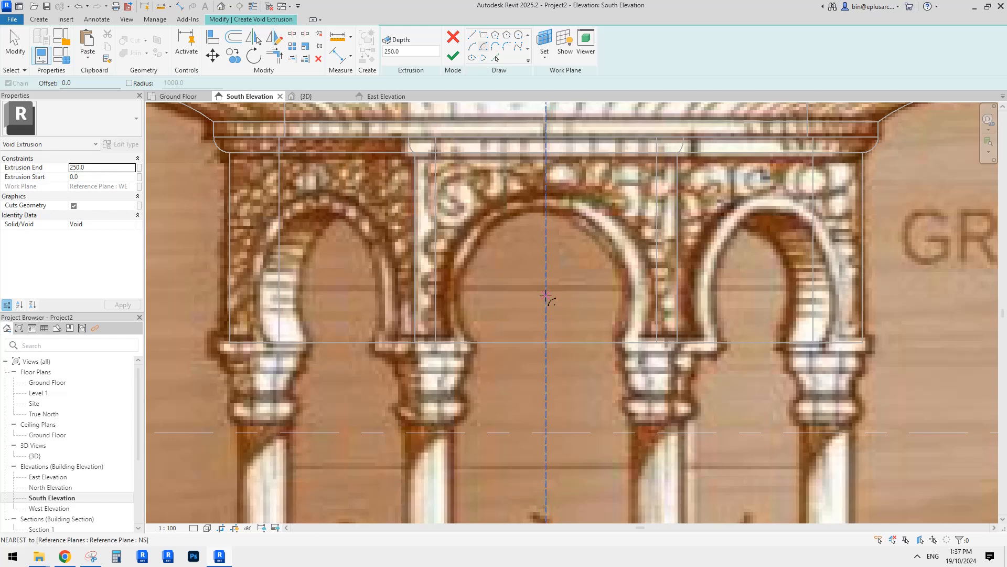
pyautogui.click(546, 297)
pyautogui.click(635, 296)
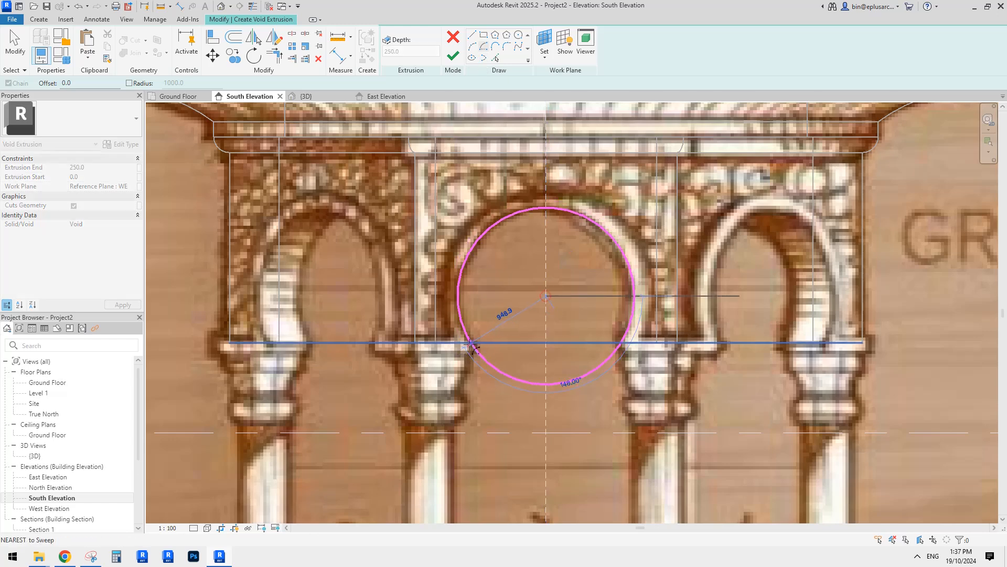
pyautogui.click(471, 342)
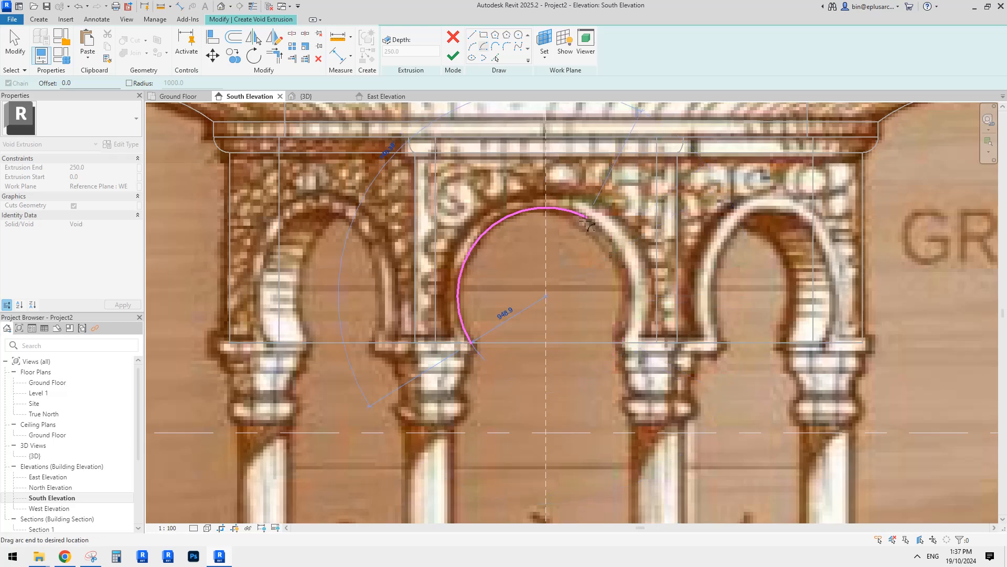
pyautogui.click(585, 221)
# Extend the arc's free end around the arch opening down to the ring's lower edge
pyautogui.scroll(2, 586, 229)
pyautogui.press('Escape')
pyautogui.press('Escape')
pyautogui.click(577, 209)
pyautogui.moveTo(587, 215); pyautogui.dragTo(637, 400)
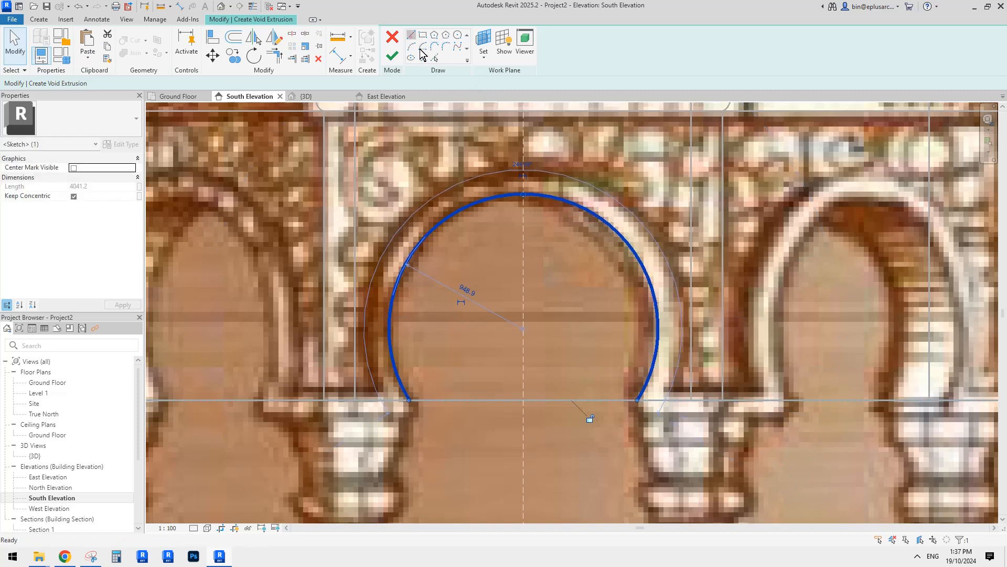
# Close the arch outline with a straight line along the ring's lower edge, then finish the void extrusion and the in-place model
pyautogui.click(411, 34)
pyautogui.click(638, 400)
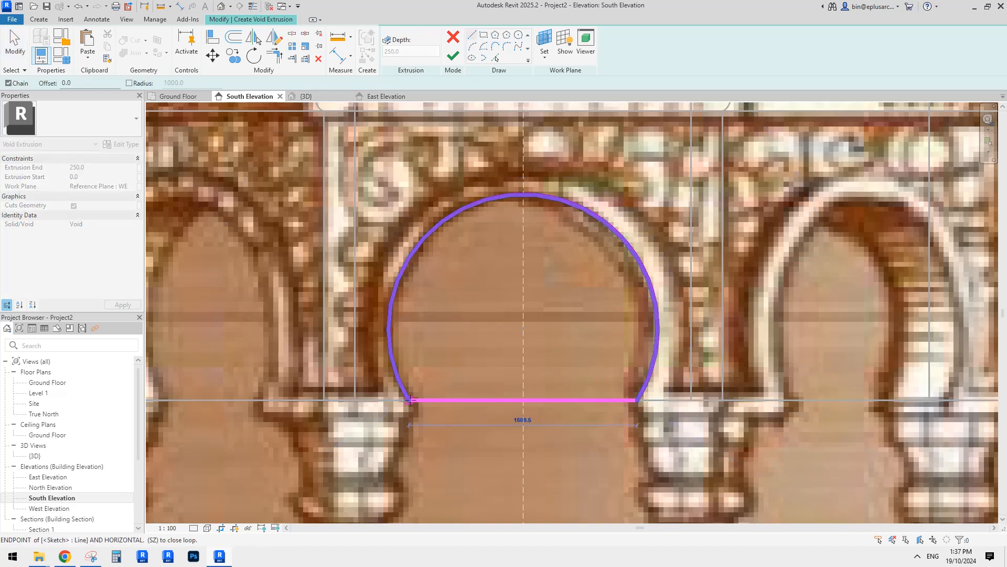
pyautogui.click(410, 399)
pyautogui.click(453, 55)
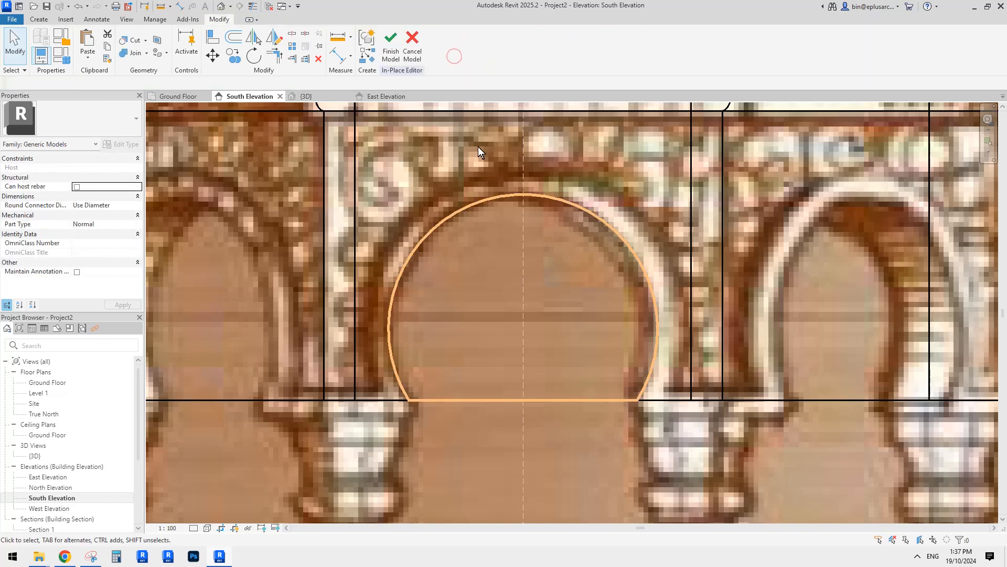
pyautogui.click(391, 49)
pyautogui.click(591, 312)
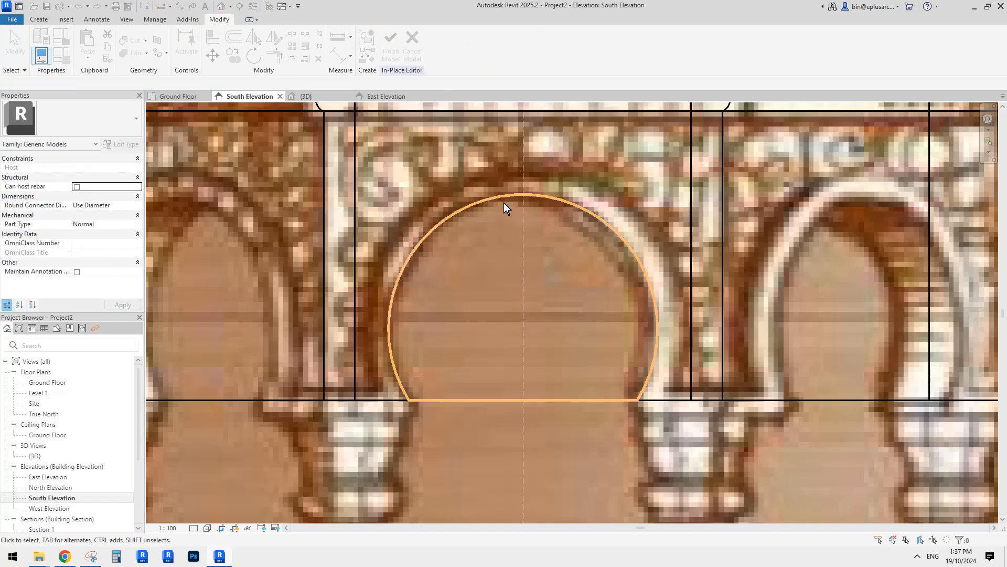
# In the 3D view, stretch the arch void extrusion out through both opposite sides of the octagonal ring
pyautogui.click(222, 6)
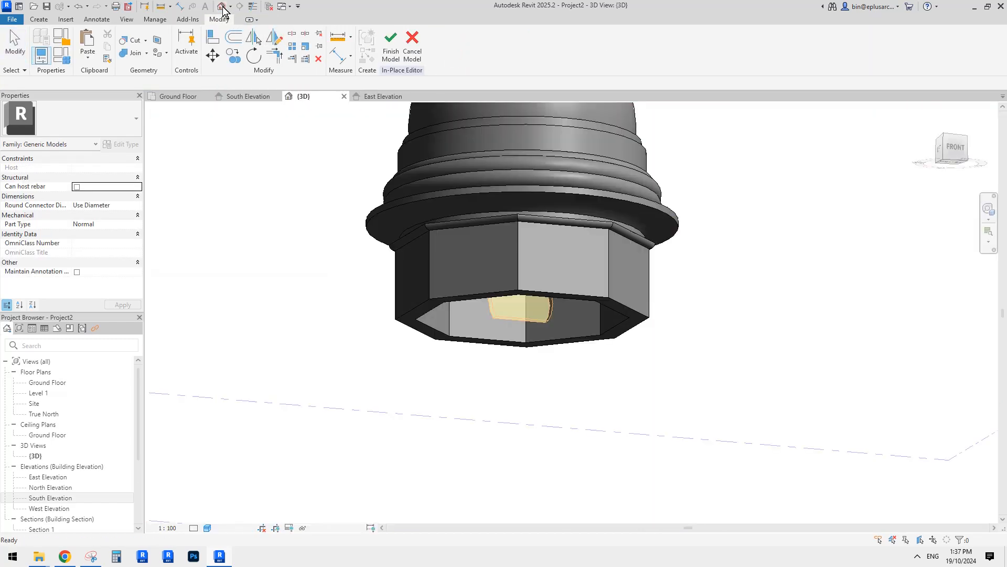
pyautogui.scroll(-1, 553, 298)
pyautogui.keyDown('shift'); pyautogui.moveTo(553, 298); pyautogui.dragTo(580, 286, button='middle'); pyautogui.keyUp('shift')
pyautogui.click(531, 300)
pyautogui.moveTo(532, 286); pyautogui.dragTo(713, 237)
pyautogui.moveTo(512, 294); pyautogui.dragTo(358, 380)
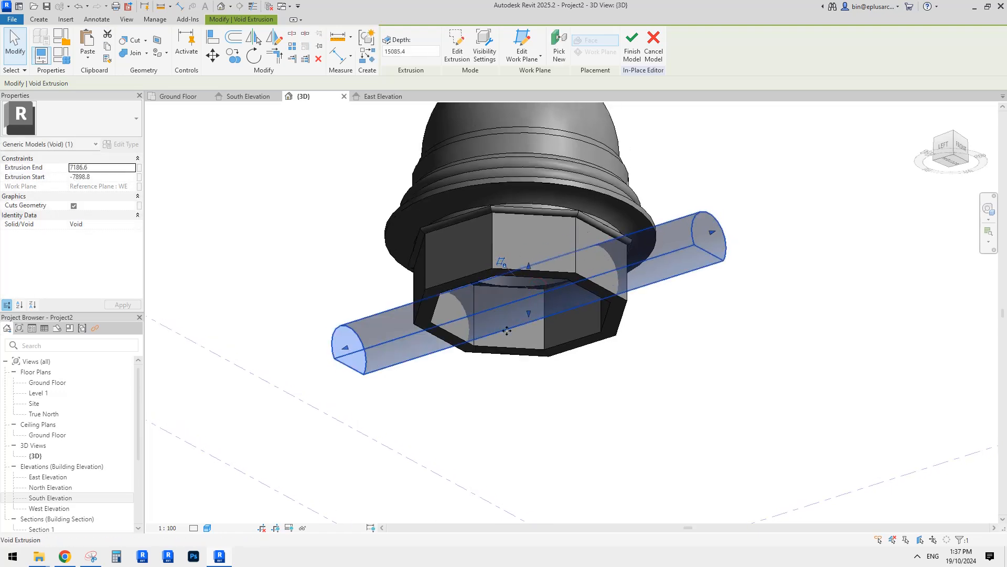
# Set the void's extrusion end to 7000 and its extrusion start to -7000
pyautogui.keyDown('shift'); pyautogui.moveTo(506, 330); pyautogui.dragTo(611, 217, button='middle'); pyautogui.keyUp('shift')
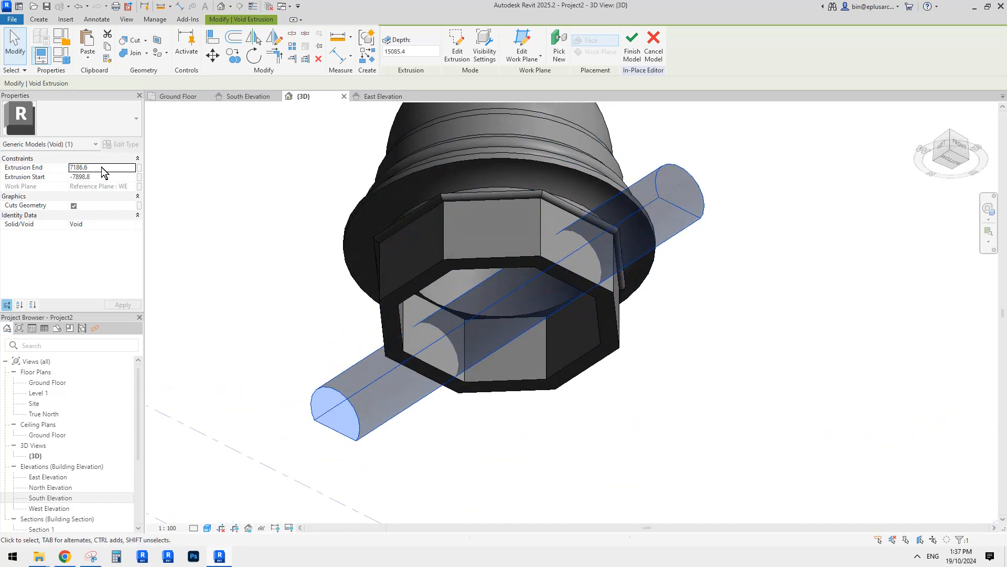
pyautogui.write('7000')
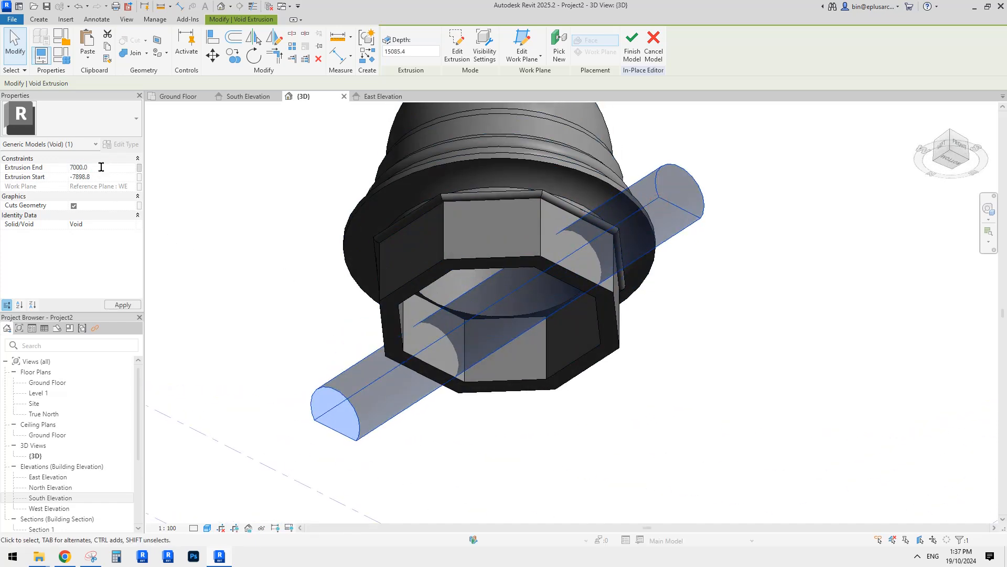
pyautogui.write('-7000')
pyautogui.keyDown('shift'); pyautogui.moveTo(564, 278); pyautogui.dragTo(614, 264, button='middle'); pyautogui.keyUp('shift')
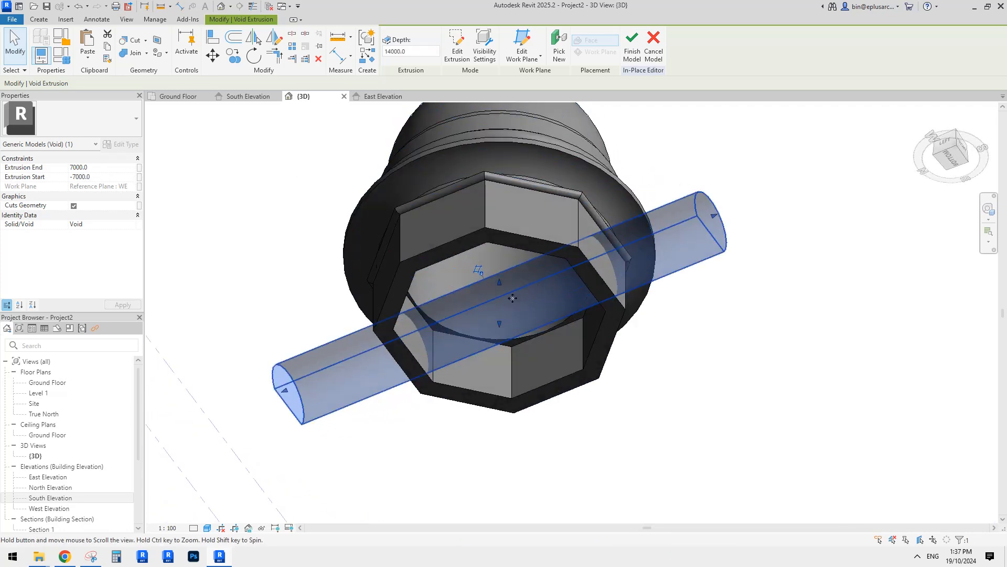
pyautogui.moveTo(526, 308); pyautogui.dragTo(508, 314, button='middle')
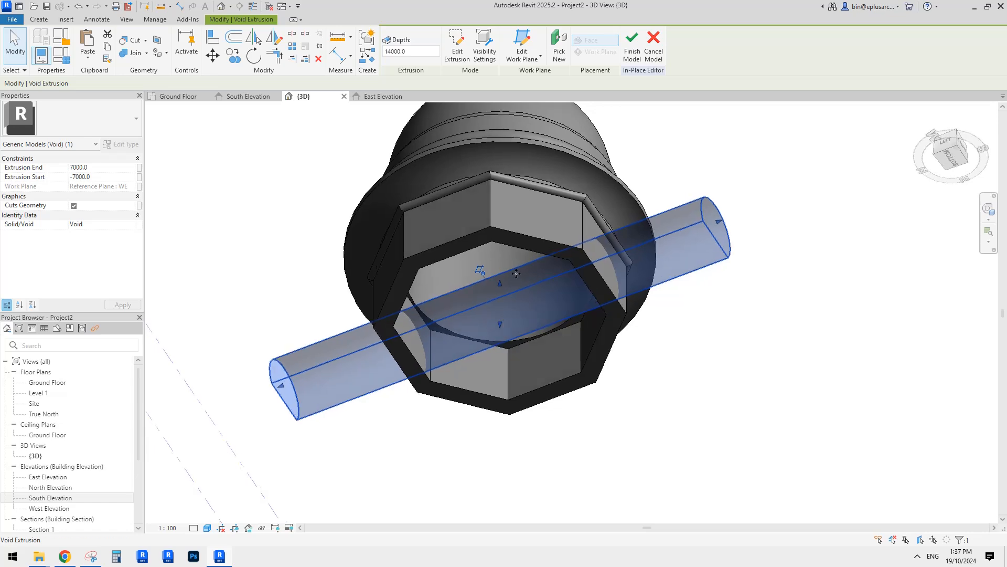
# Viewing the model from below, make a copy of the arch void rotated 45° about the ring's centre
pyautogui.click(175, 374)
pyautogui.click(524, 292)
pyautogui.click(524, 293)
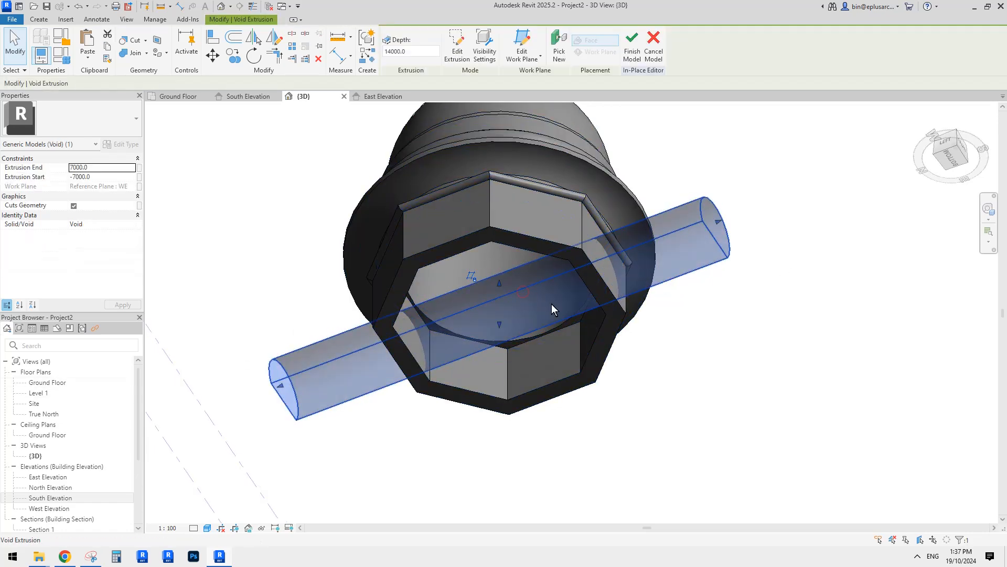
pyautogui.moveTo(943, 161); pyautogui.dragTo(939, 196)
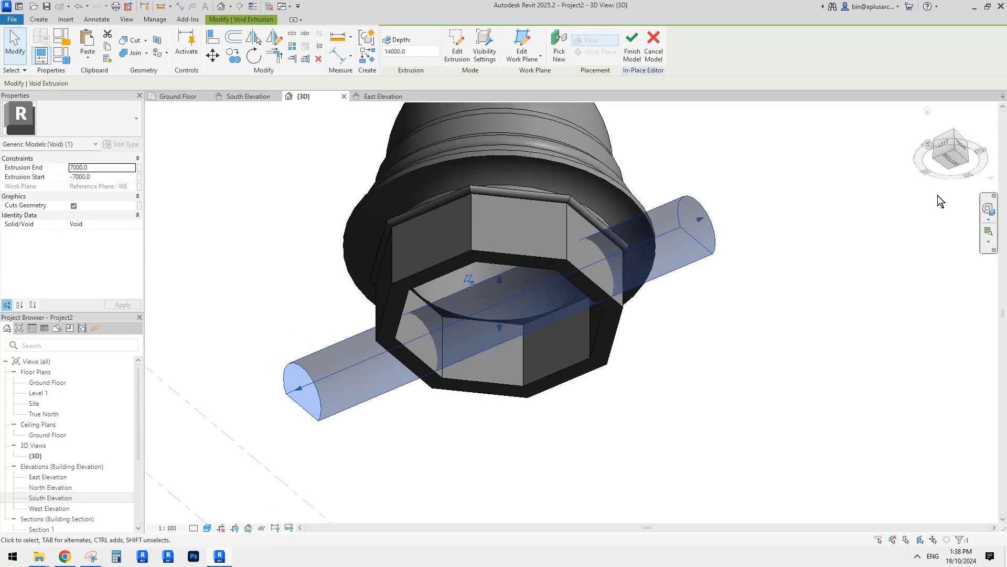
pyautogui.click(952, 163)
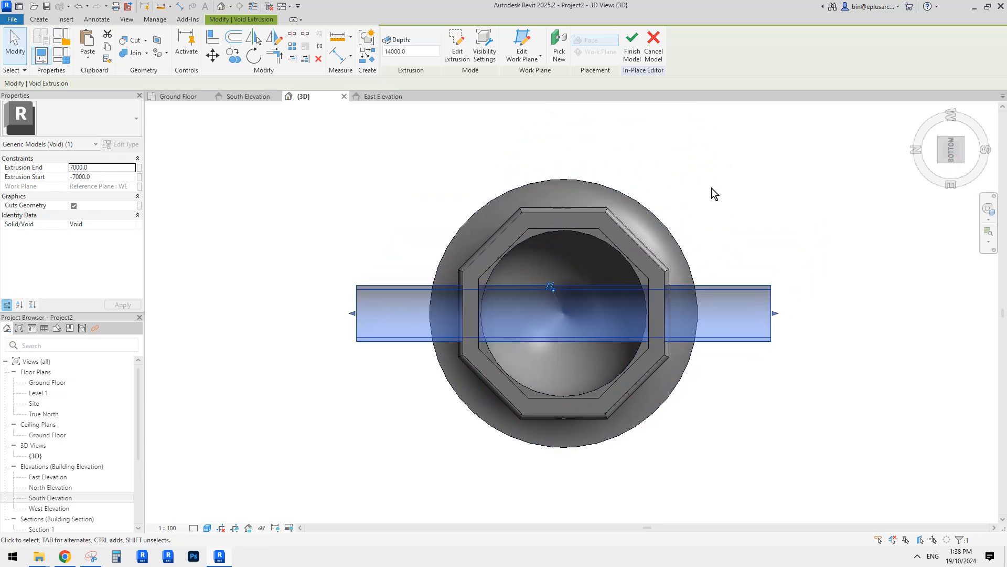
pyautogui.press('r')
pyautogui.press('o')
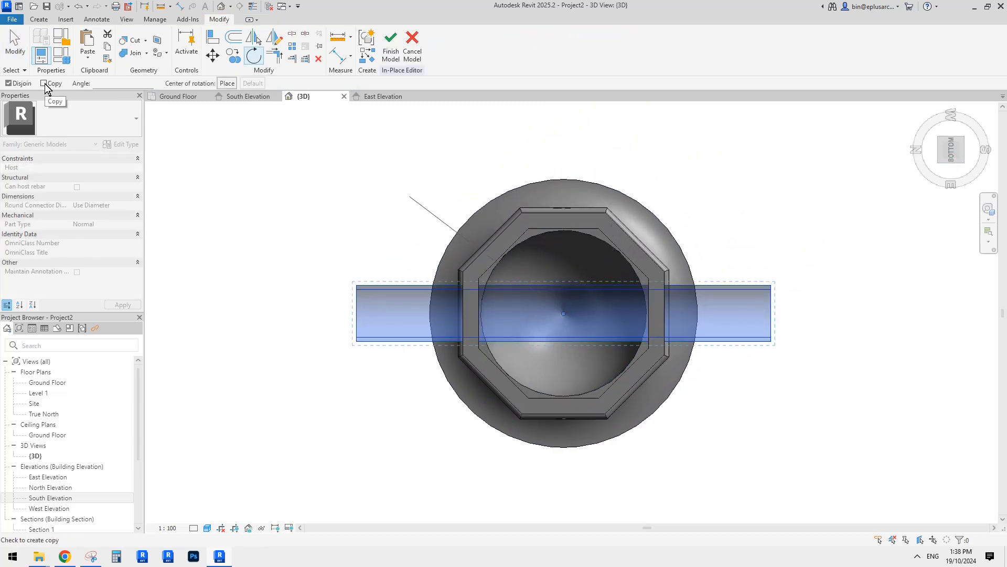
pyautogui.click(607, 209)
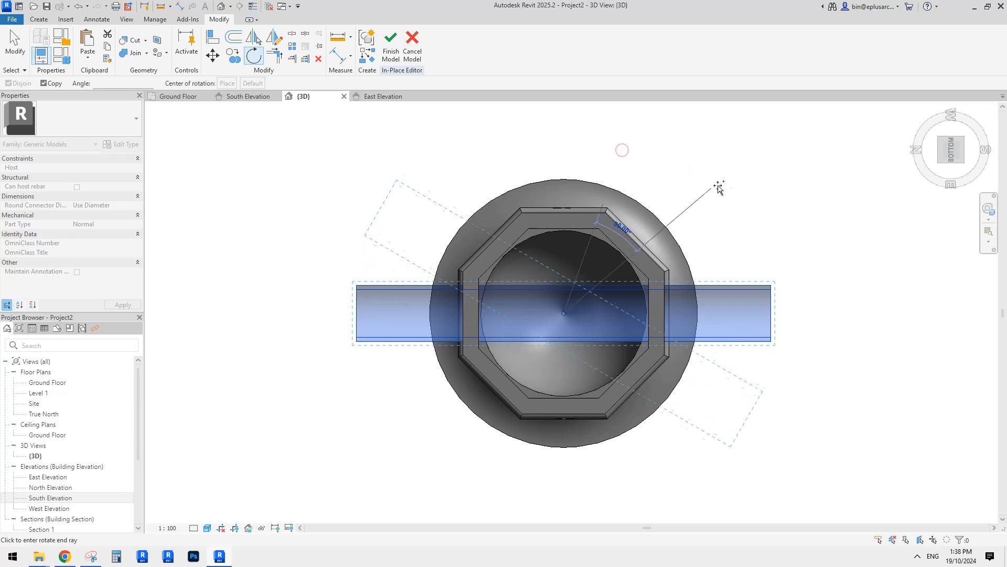
pyautogui.click(737, 232)
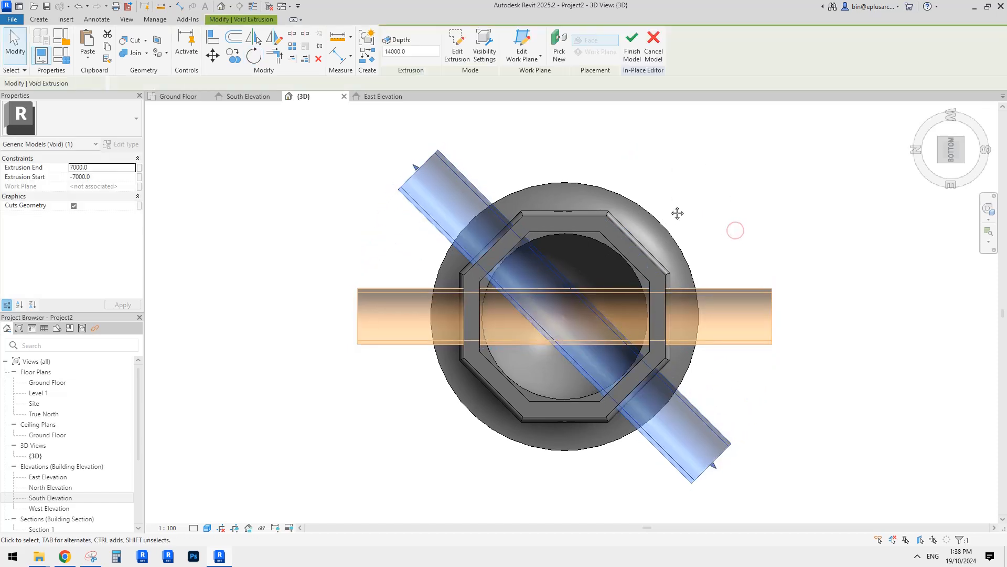
# Make two more rotated copies of the void at further 45° increments so every pair of ring sides is cut
pyautogui.write('45')
pyautogui.press('Return')
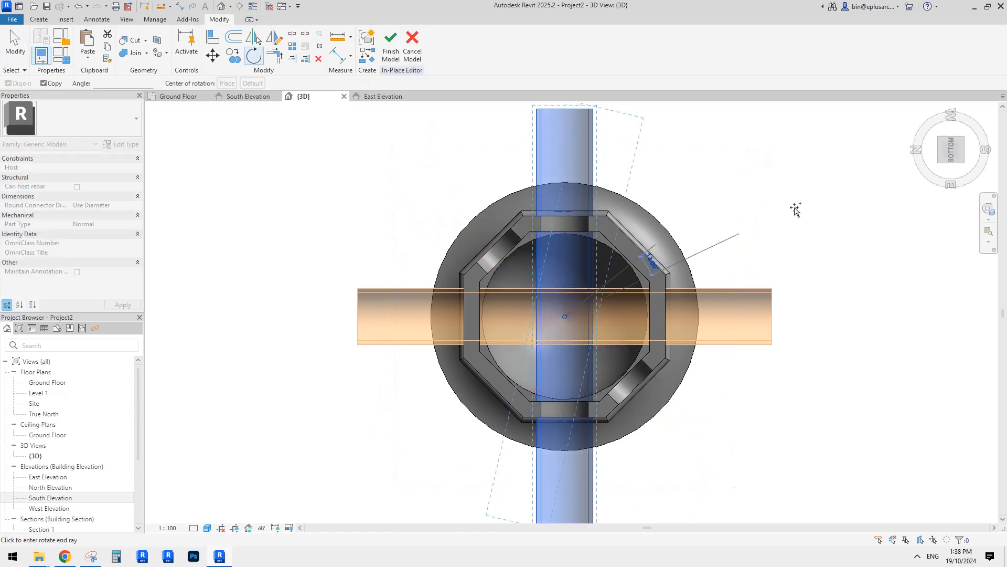
pyautogui.write('45')
pyautogui.press('Return')
pyautogui.click(794, 207)
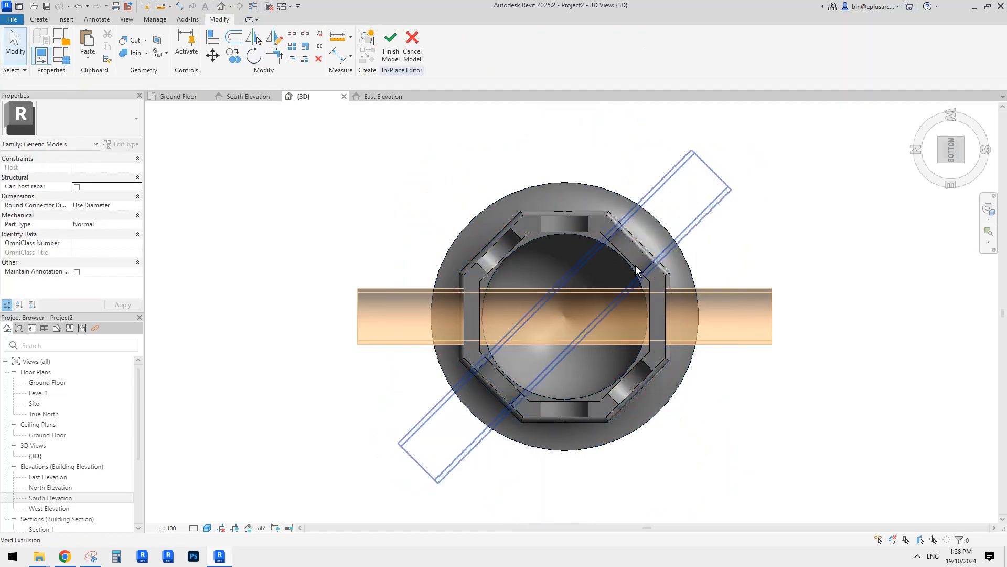
# Cut the octagonal ring with the original arch void extrusion using the Cut geometry tool
pyautogui.keyDown('shift'); pyautogui.moveTo(635, 266); pyautogui.dragTo(657, 256, button='middle'); pyautogui.keyUp('shift')
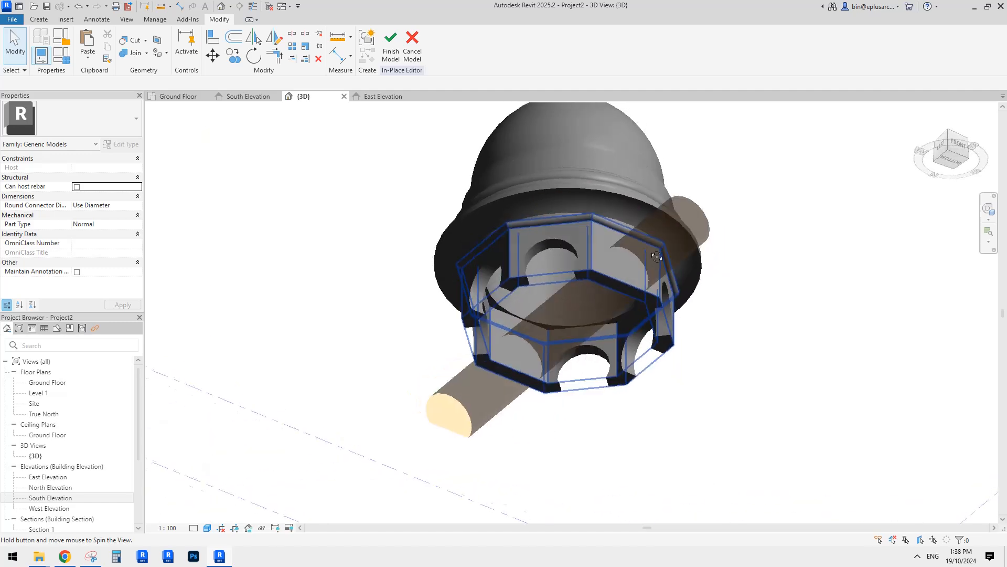
pyautogui.scroll(1, 552, 253)
pyautogui.keyDown('shift'); pyautogui.moveTo(553, 253); pyautogui.dragTo(569, 256, button='middle'); pyautogui.keyUp('shift')
pyautogui.moveTo(476, 292); pyautogui.dragTo(483, 285, button='middle')
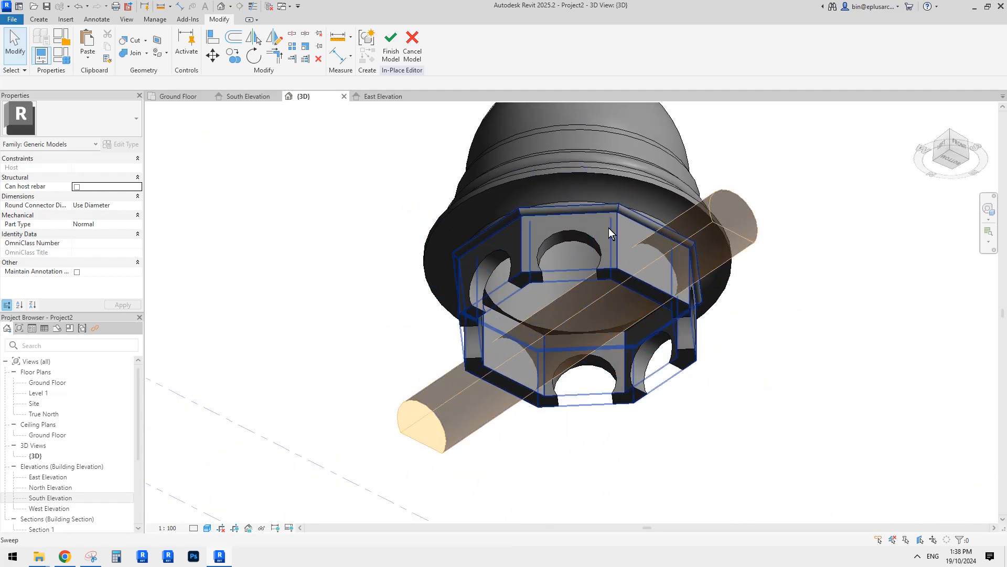
pyautogui.click(128, 43)
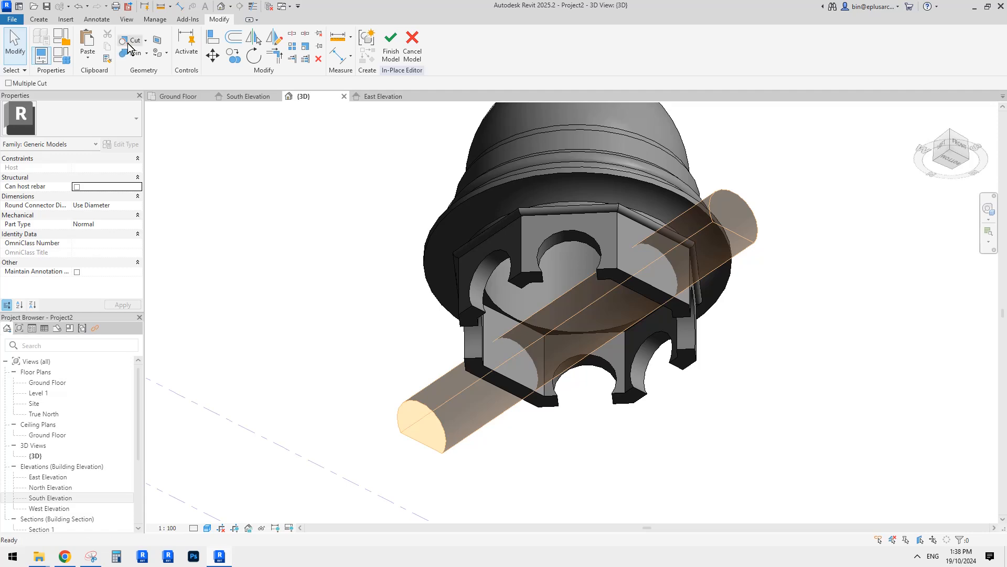
pyautogui.click(627, 231)
pyautogui.click(692, 231)
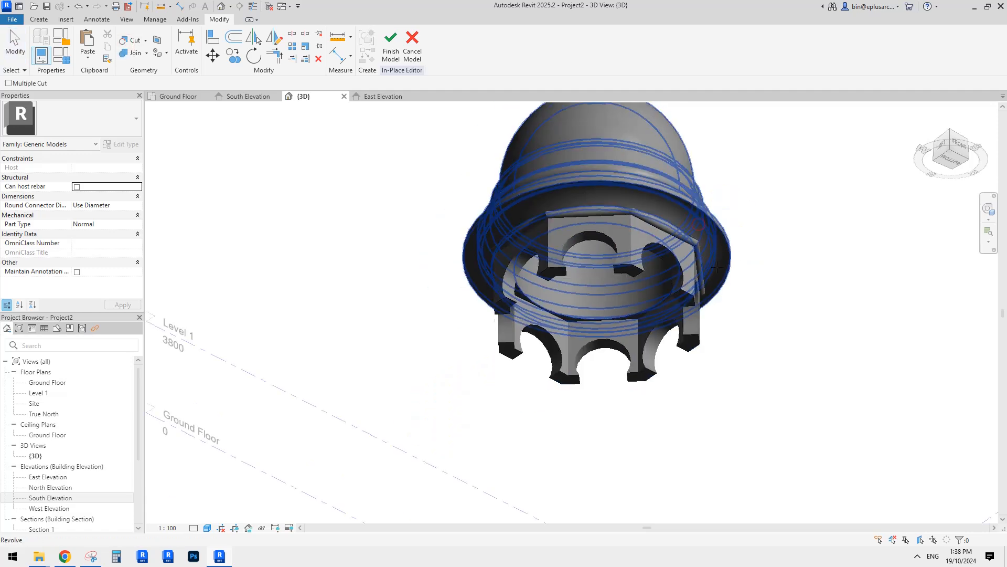
pyautogui.keyDown('shift'); pyautogui.moveTo(718, 268); pyautogui.dragTo(753, 285, button='middle'); pyautogui.keyUp('shift')
pyautogui.press('Escape')
# Examine the columns and balustrade below the arches on the reference image in the South Elevation
pyautogui.click(45, 383)
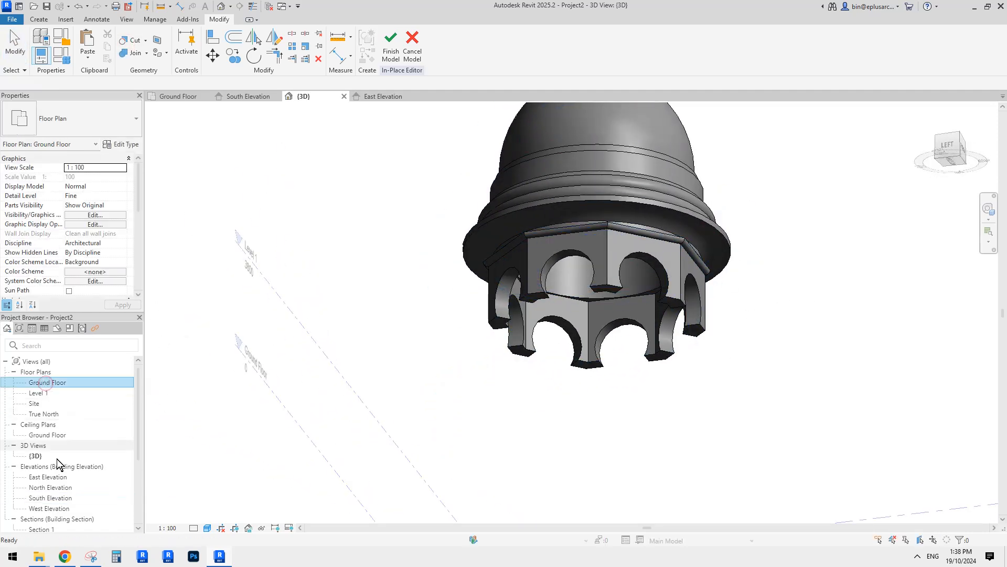
pyautogui.doubleClick(51, 497)
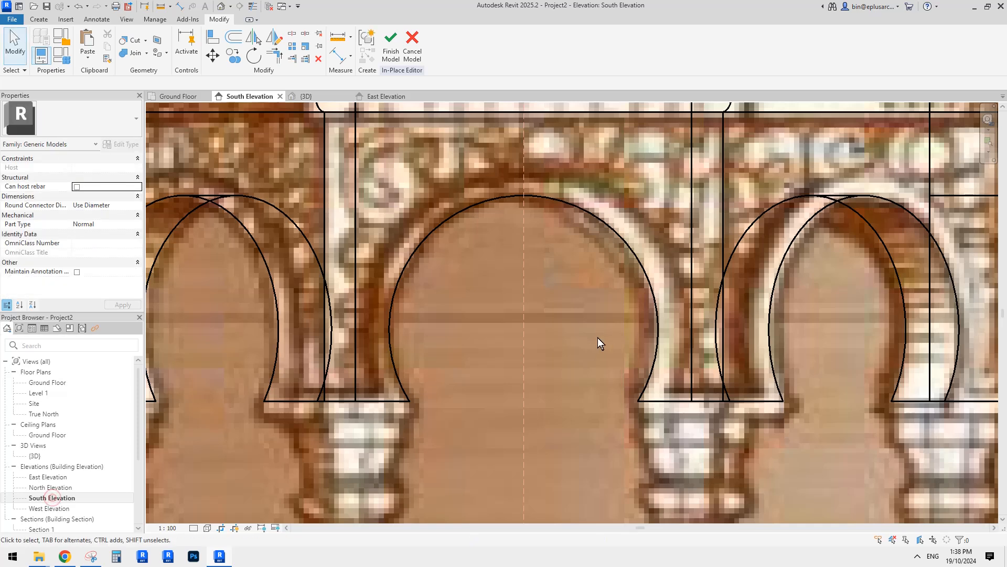
pyautogui.scroll(-3, 601, 337)
pyautogui.moveTo(601, 337); pyautogui.dragTo(644, 237, button='middle')
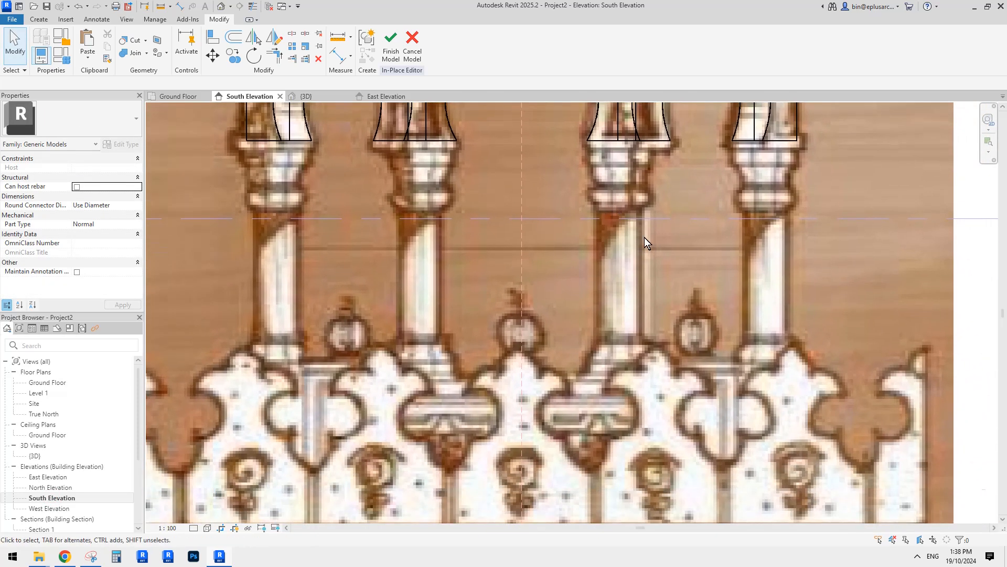
pyautogui.scroll(-1, 626, 265)
pyautogui.moveTo(640, 187); pyautogui.dragTo(618, 260, button='middle')
pyautogui.moveTo(611, 304); pyautogui.dragTo(591, 264, button='middle')
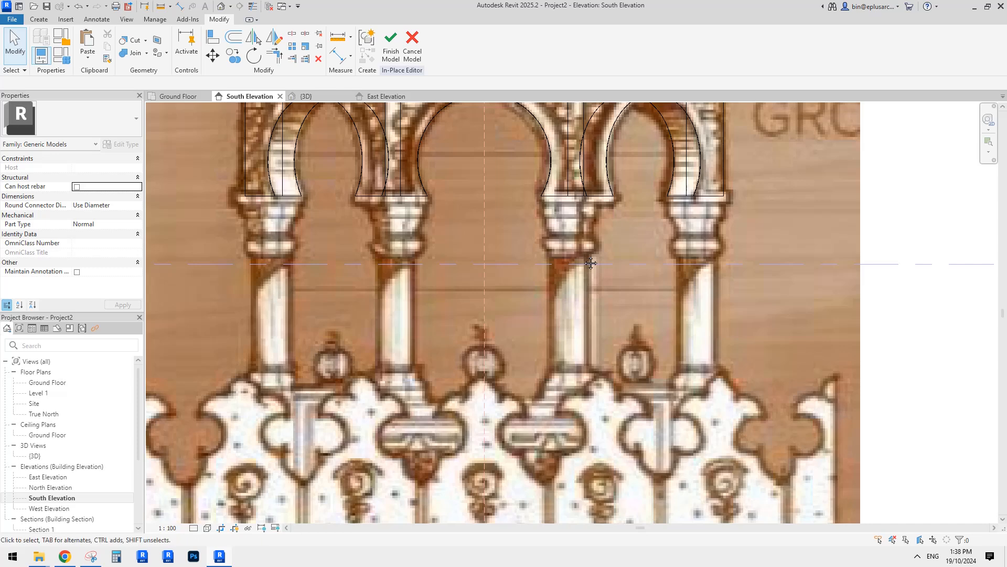
pyautogui.moveTo(270, 360); pyautogui.dragTo(281, 353, button='middle')
pyautogui.moveTo(363, 325); pyautogui.dragTo(364, 329, button='middle')
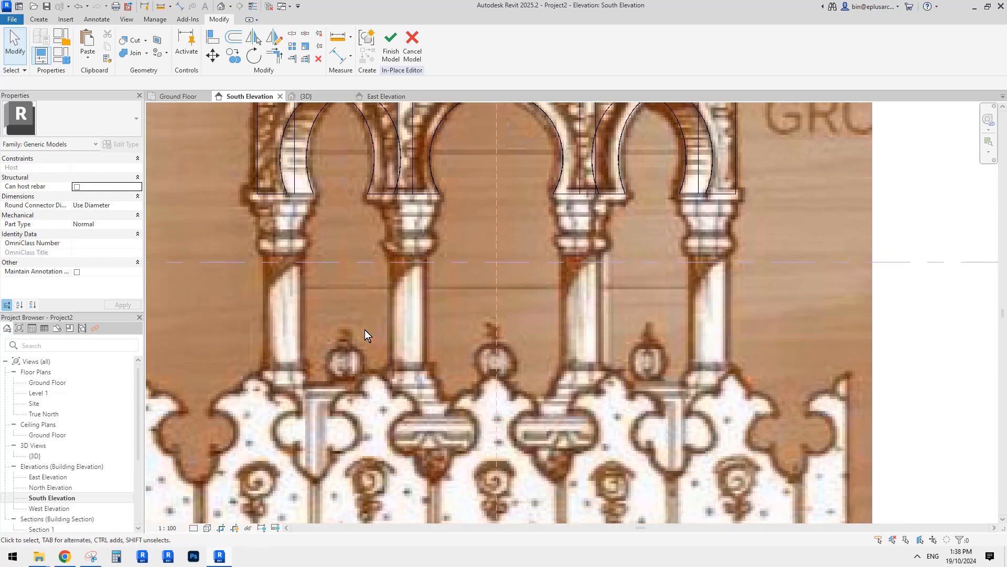
pyautogui.moveTo(471, 325); pyautogui.dragTo(539, 319, button='middle')
pyautogui.scroll(-3, 577, 323)
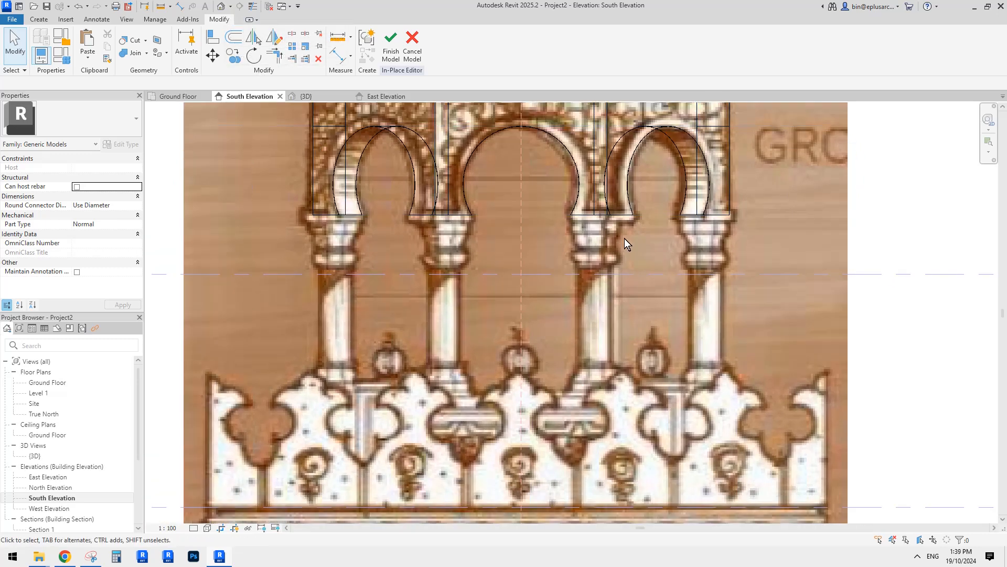
pyautogui.moveTo(625, 243); pyautogui.dragTo(604, 242, button='middle')
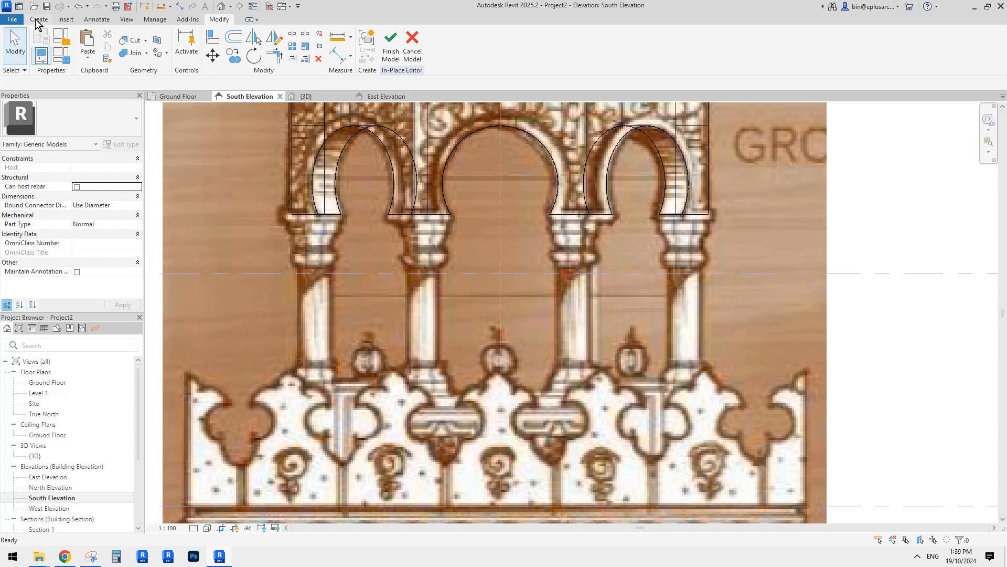
pyautogui.moveTo(587, 207); pyautogui.dragTo(586, 273, button='middle')
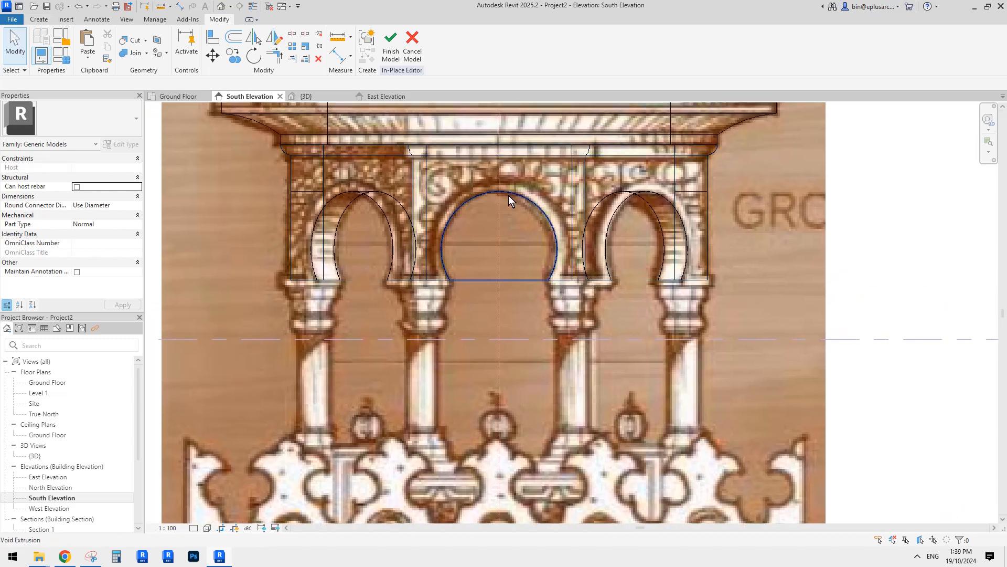
# Finish the in-place model of the minaret top with its arched ring
pyautogui.click(391, 45)
pyautogui.moveTo(585, 343); pyautogui.dragTo(582, 326, button='middle')
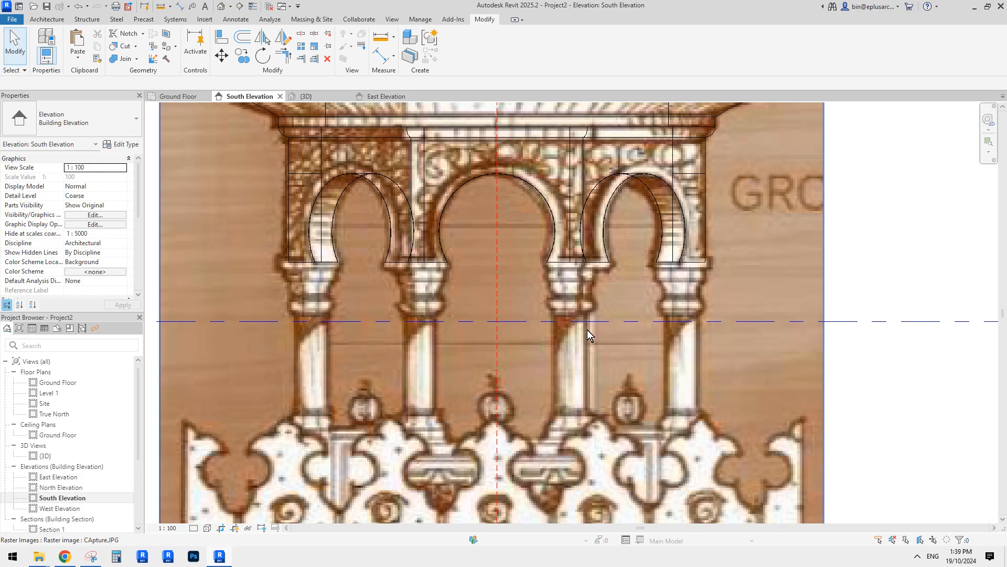
pyautogui.moveTo(571, 319); pyautogui.dragTo(570, 309, button='middle')
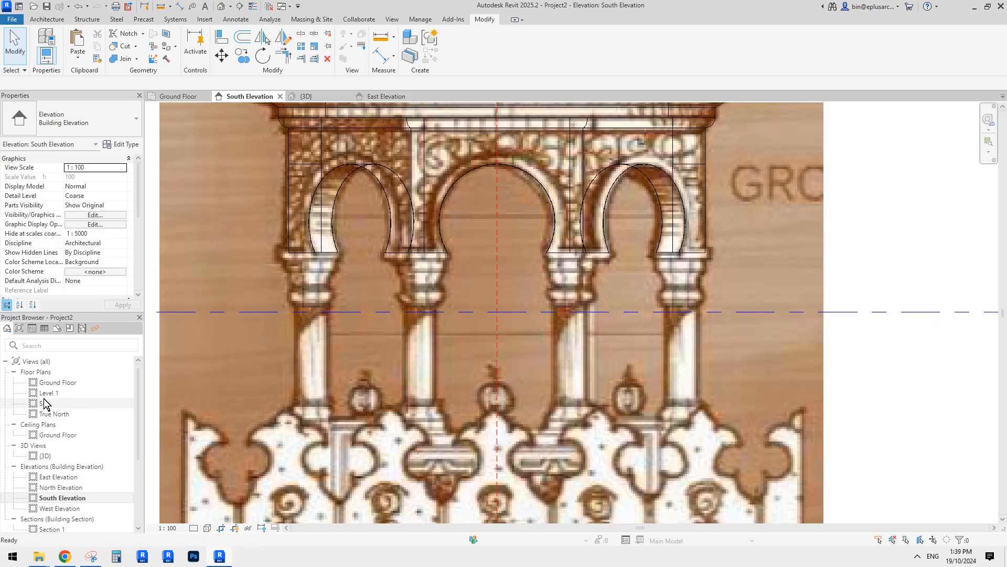
# Inspect the finished minaret top in the Ground Floor plan and the 3D view
pyautogui.doubleClick(55, 382)
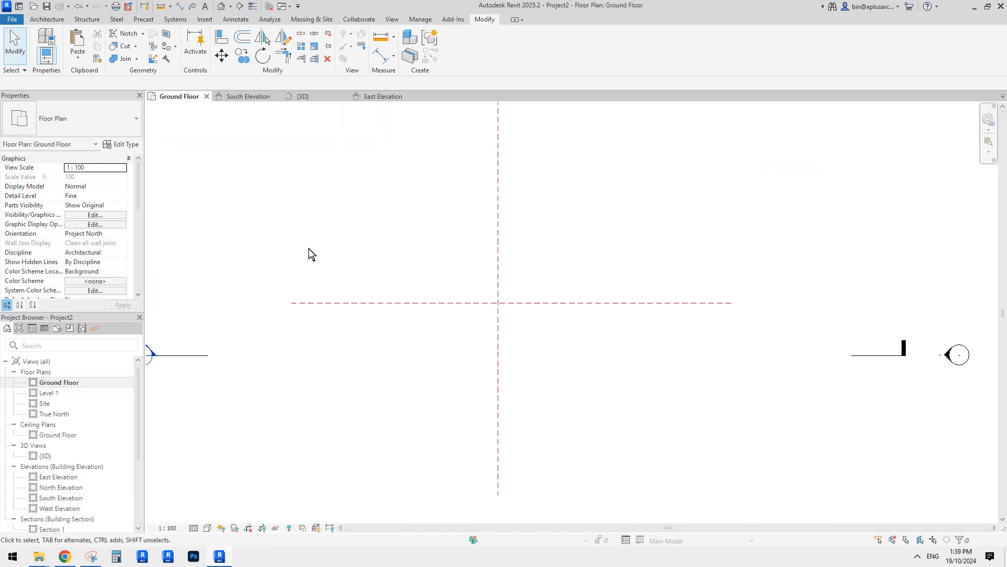
pyautogui.click(221, 6)
pyautogui.scroll(-1, 588, 275)
pyautogui.keyDown('shift'); pyautogui.moveTo(588, 275); pyautogui.dragTo(659, 326, button='middle'); pyautogui.keyUp('shift')
pyautogui.click(595, 263)
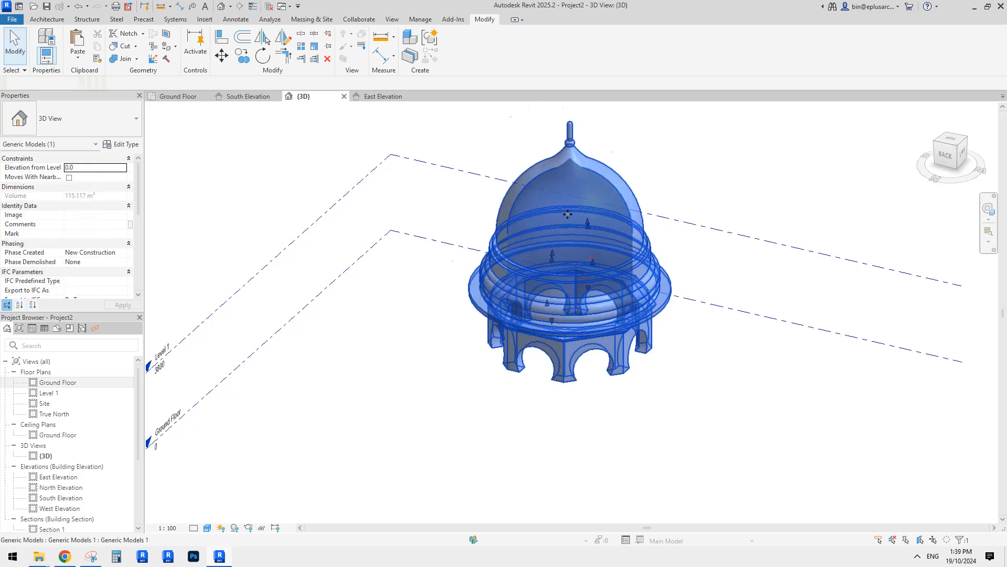
pyautogui.moveTo(579, 248); pyautogui.dragTo(612, 254)
pyautogui.press('Escape')
# Try moving the minaret top to another spot in the 3D view, then undo the move
pyautogui.scroll(-2, 612, 254)
pyautogui.keyDown('shift'); pyautogui.moveTo(611, 254); pyautogui.dragTo(618, 384, button='middle'); pyautogui.keyUp('shift')
pyautogui.moveTo(585, 264); pyautogui.dragTo(579, 269)
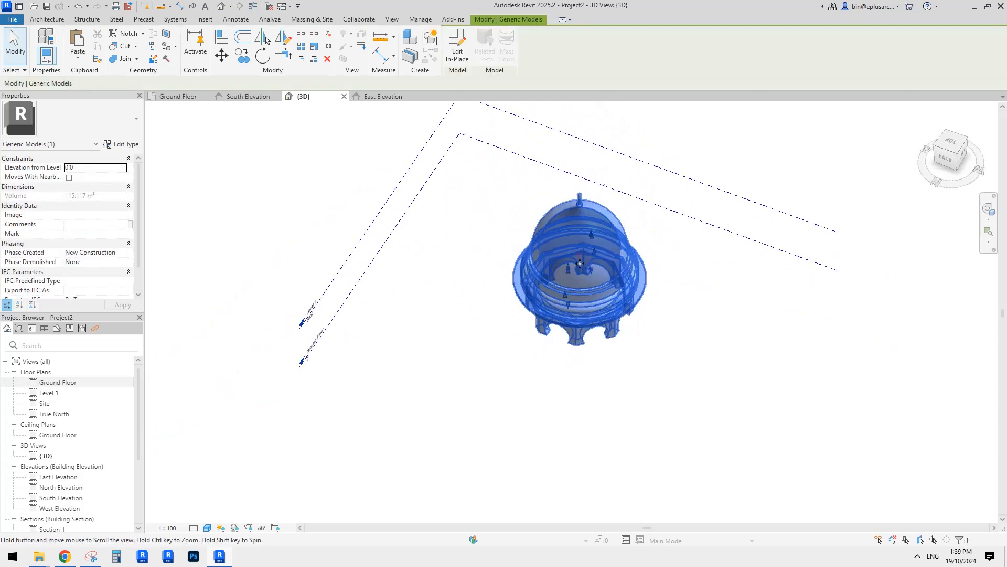
pyautogui.press('m')
pyautogui.press('v')
pyautogui.click(579, 270)
pyautogui.click(543, 155)
pyautogui.click(625, 191)
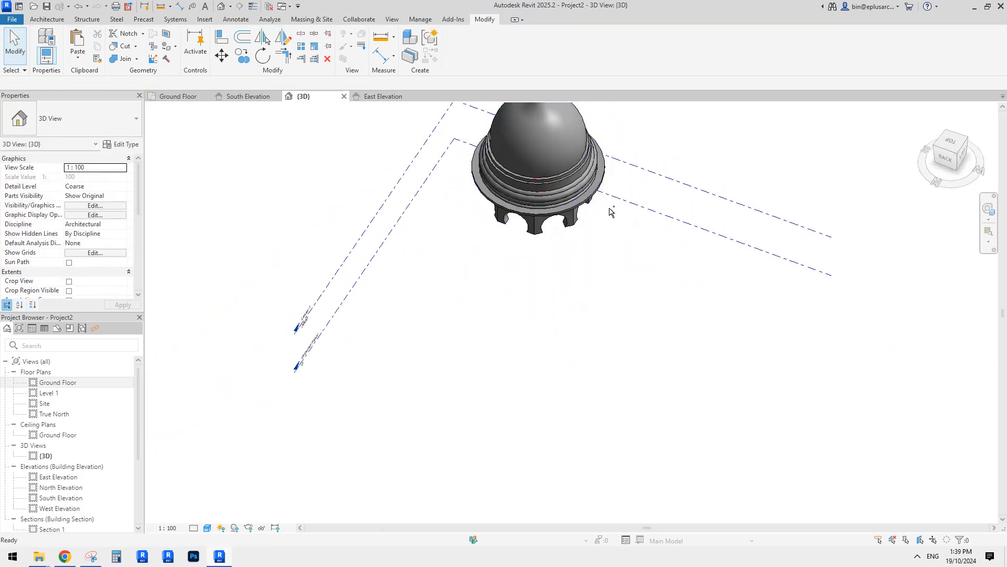
pyautogui.hotkey('ctrl', 'z')
pyautogui.keyDown('shift'); pyautogui.moveTo(495, 348); pyautogui.dragTo(252, 408, button='middle'); pyautogui.keyUp('shift')
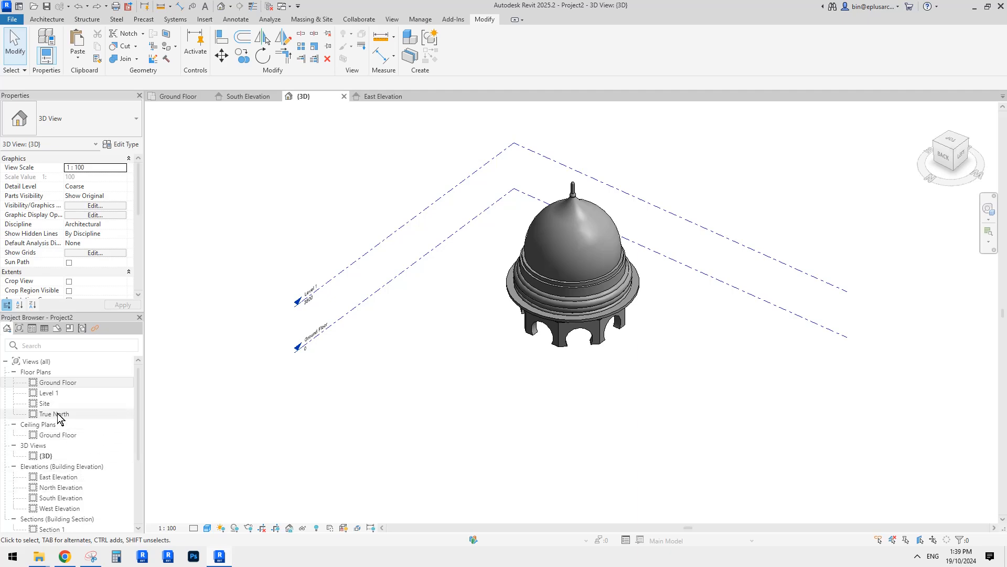
# Open the South Elevation and examine the columns beneath the arches on the reference image
pyautogui.doubleClick(61, 497)
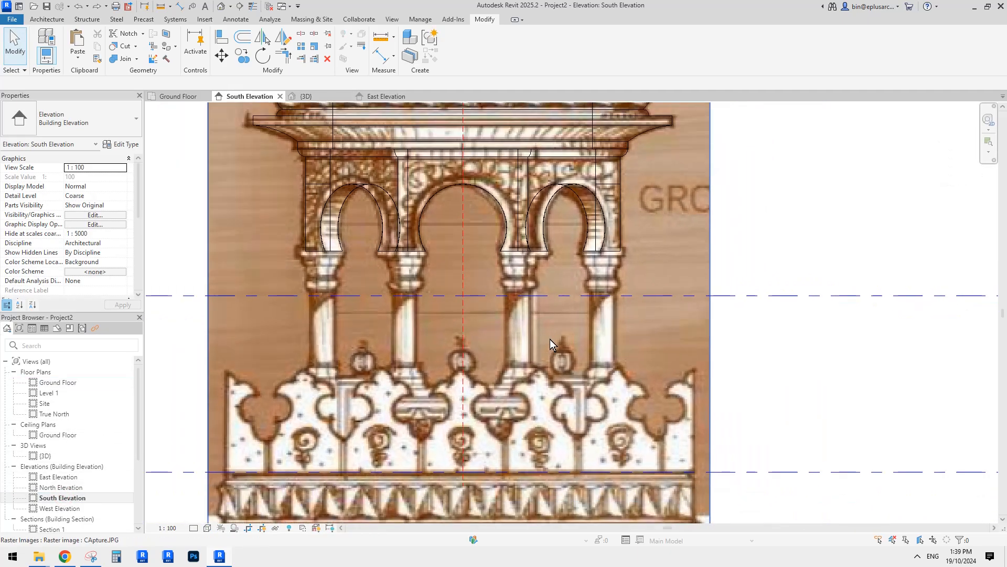
pyautogui.moveTo(506, 321); pyautogui.dragTo(533, 309, button='middle')
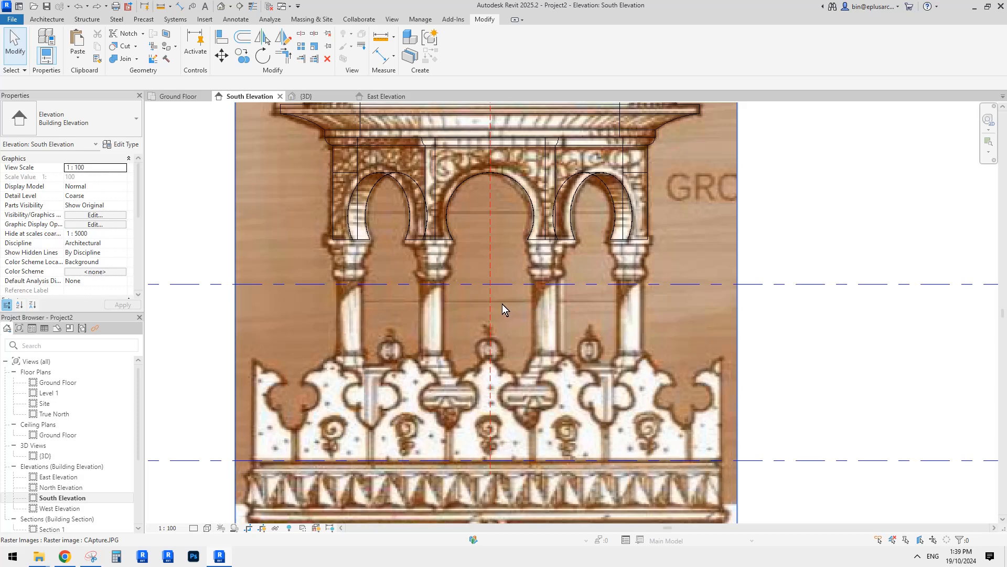
pyautogui.scroll(-2, 502, 303)
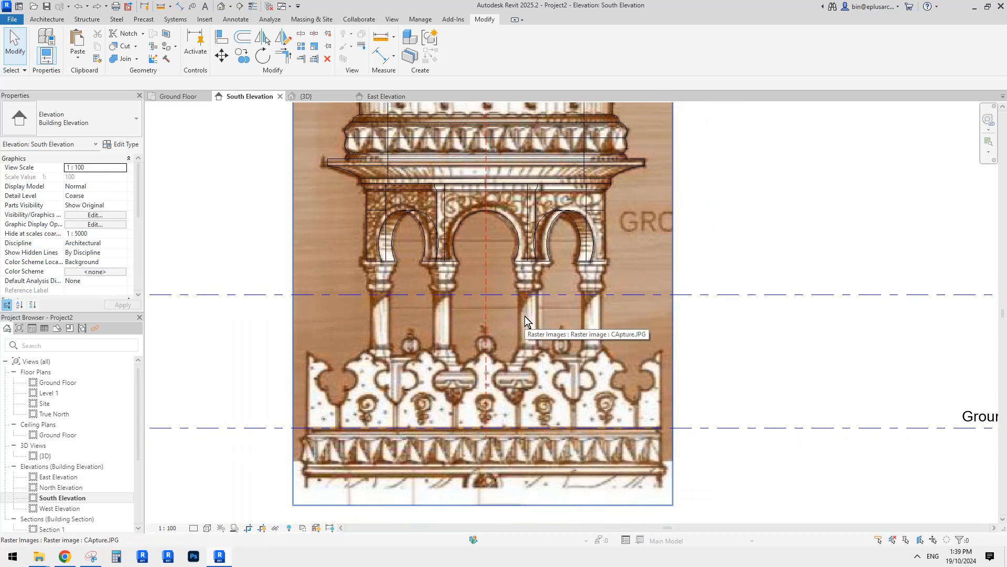
pyautogui.moveTo(547, 321); pyautogui.dragTo(552, 310, button='middle')
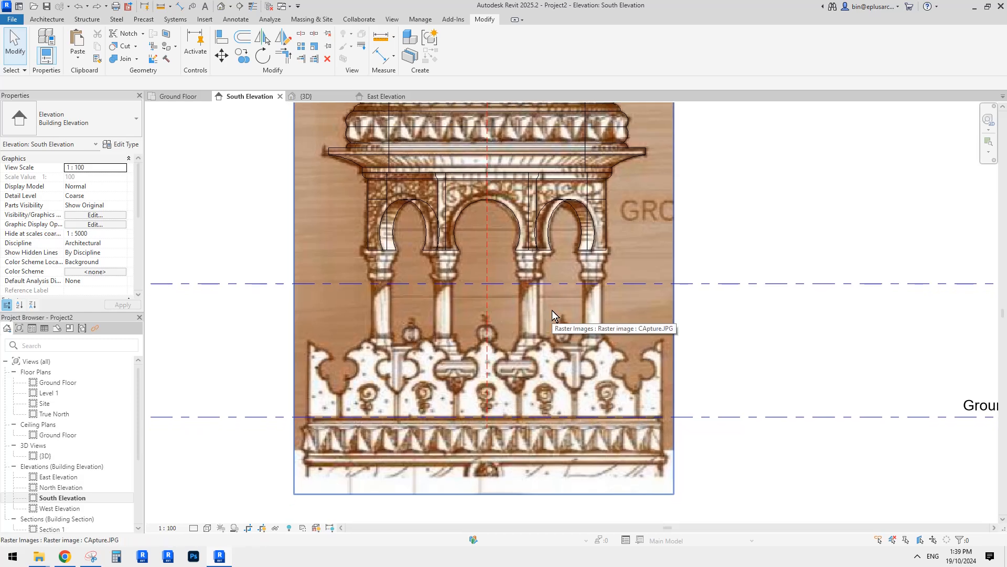
pyautogui.scroll(2, 552, 310)
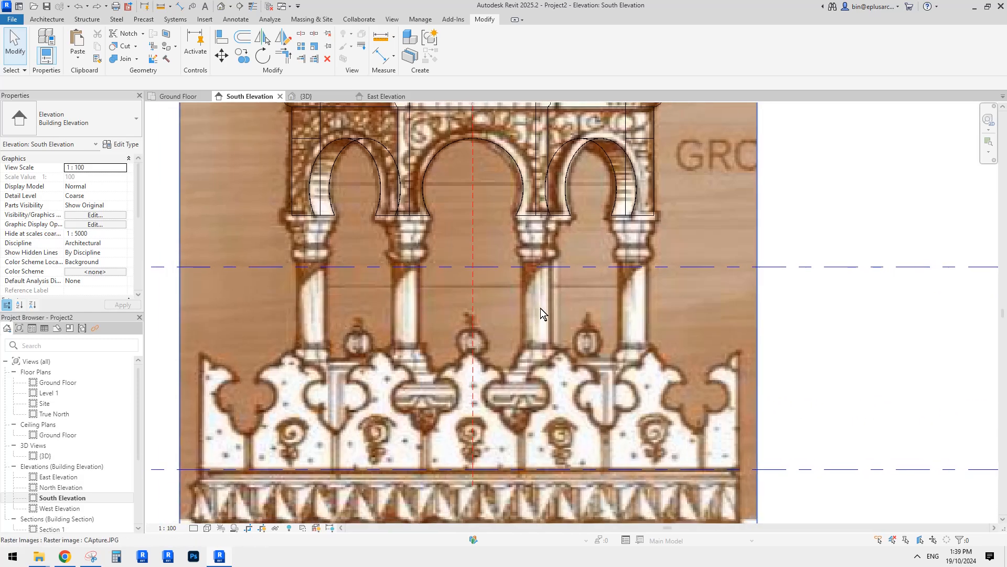
pyautogui.moveTo(540, 307); pyautogui.dragTo(551, 252, button='middle')
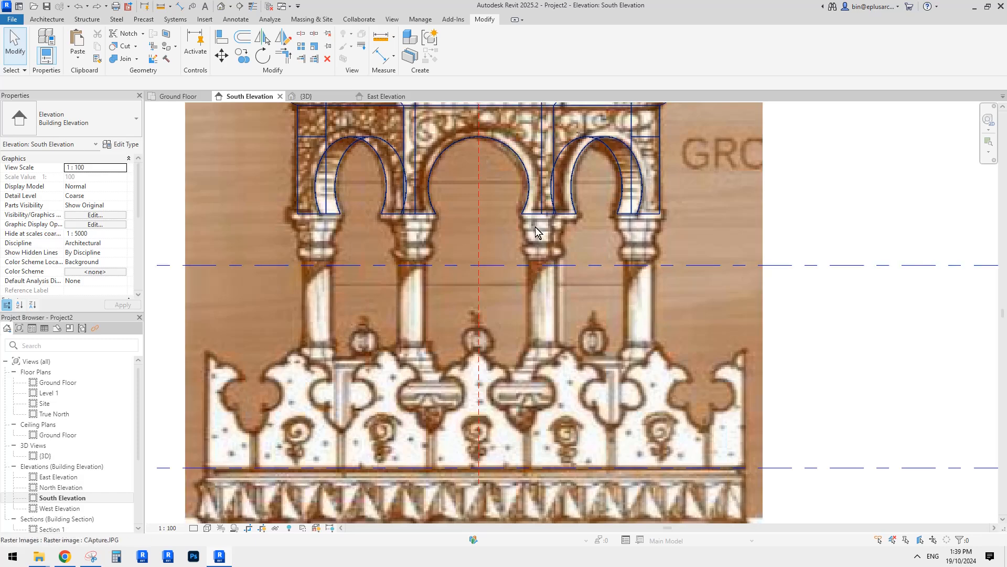
pyautogui.moveTo(578, 273); pyautogui.dragTo(550, 209, button='middle')
# Draw a vertical reference plane from the arch base down through the first column right of the central plane
pyautogui.press('r')
pyautogui.press('p')
pyautogui.scroll(2, 540, 246)
pyautogui.scroll(-1, 572, 219)
pyautogui.scroll(1, 550, 208)
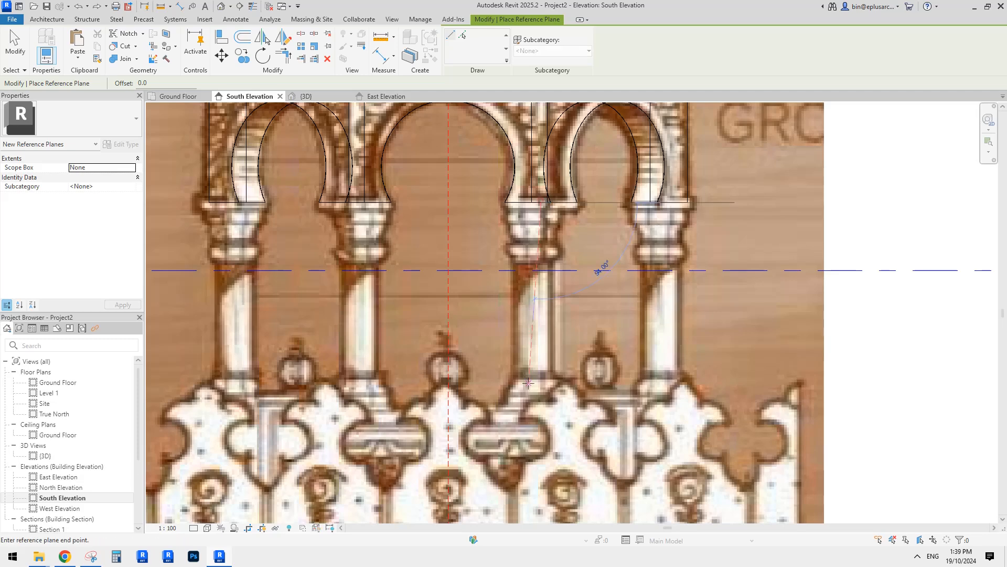
pyautogui.click(540, 202)
pyautogui.click(541, 451)
pyautogui.press('Escape')
pyautogui.press('Escape')
# Move the new reference plane to about 1220 mm from the central plane and extend its upper end above the arch base
pyautogui.moveTo(544, 308); pyautogui.dragTo(528, 308)
pyautogui.scroll(3, 537, 305)
pyautogui.scroll(-2, 529, 309)
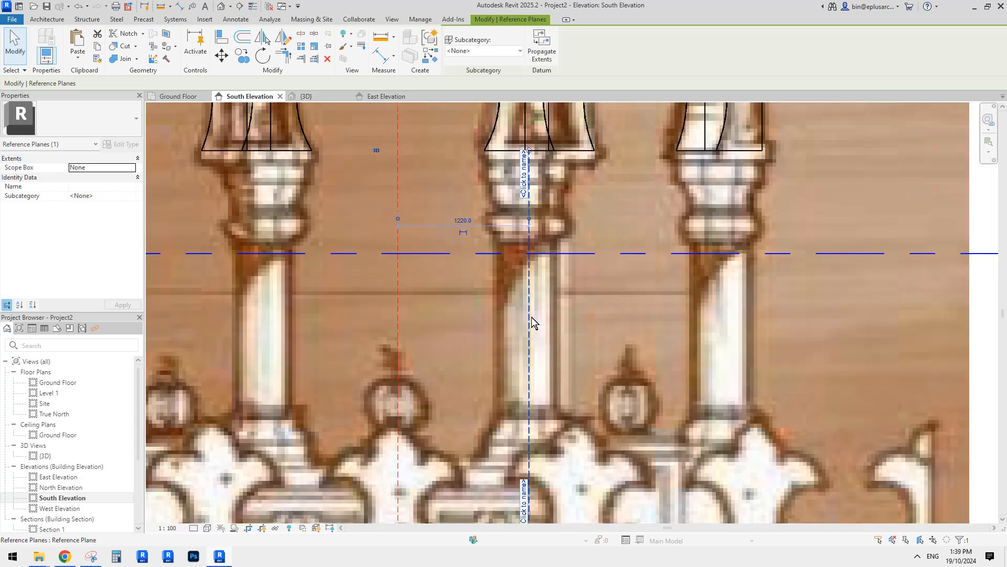
pyautogui.moveTo(531, 320); pyautogui.dragTo(528, 328, button='middle')
pyautogui.press('Escape')
pyautogui.click(529, 212)
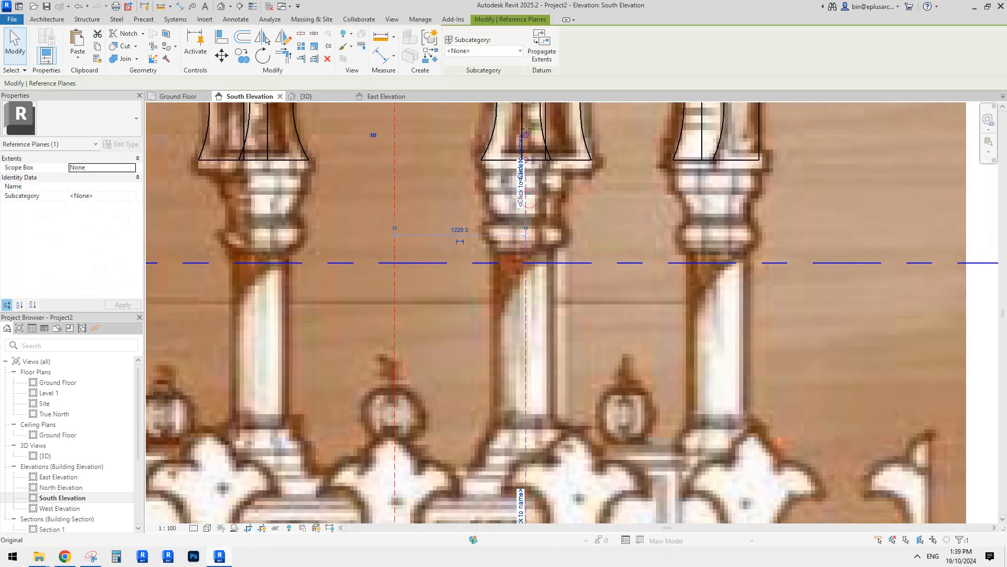
pyautogui.moveTo(525, 160); pyautogui.dragTo(526, 125)
pyautogui.scroll(-1, 555, 202)
pyautogui.press('Escape')
pyautogui.moveTo(557, 207); pyautogui.dragTo(558, 199, button='middle')
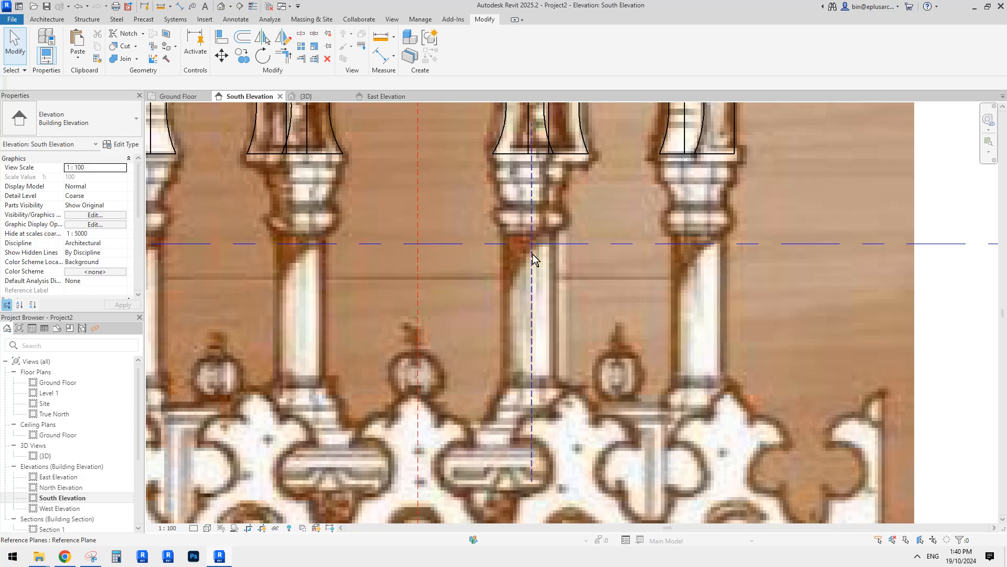
# Start a new in-place model in the Generic Models category, keeping the suggested name
pyautogui.scroll(-2, 530, 292)
pyautogui.moveTo(530, 307); pyautogui.dragTo(536, 318, button='middle')
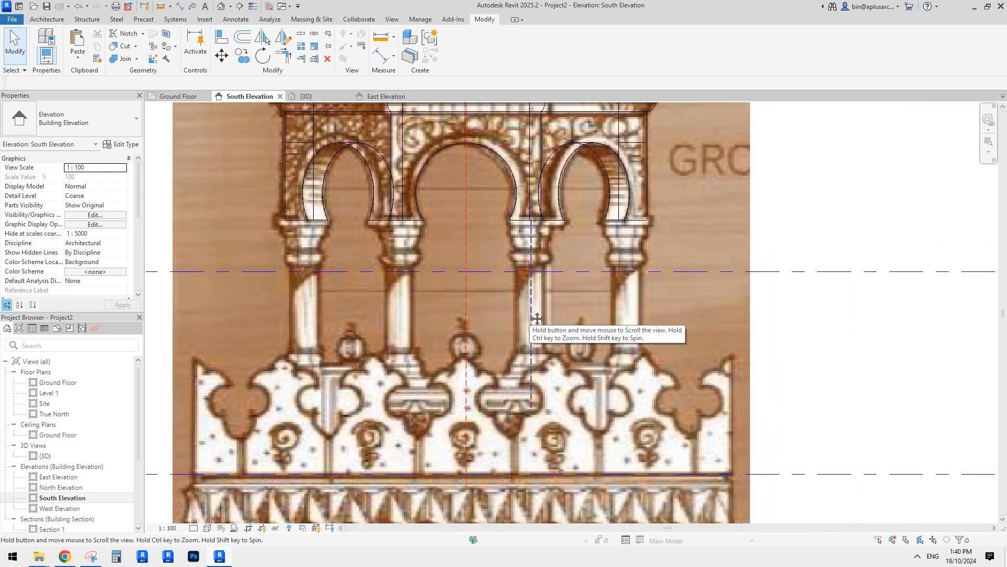
pyautogui.scroll(1, 527, 298)
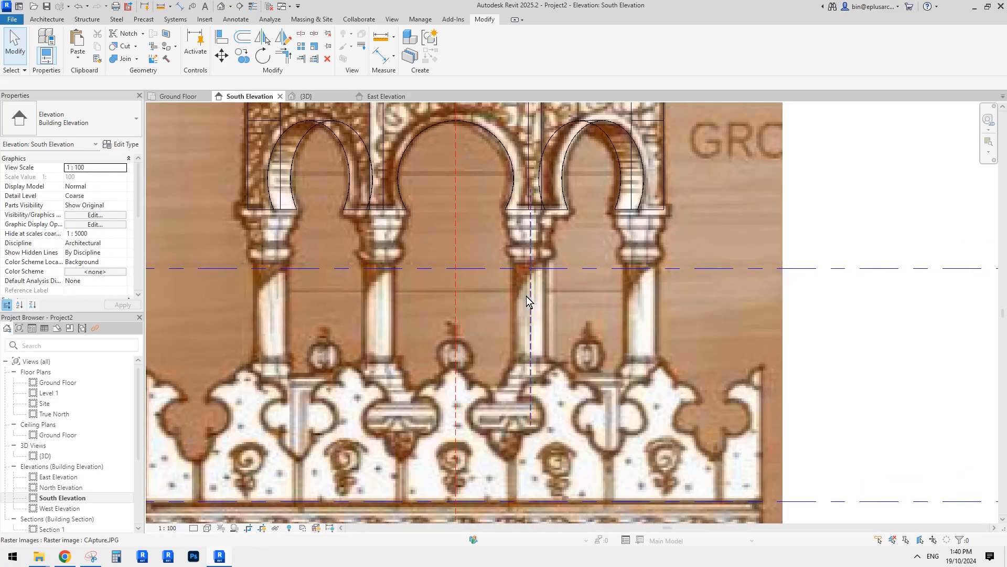
pyautogui.scroll(1, 528, 290)
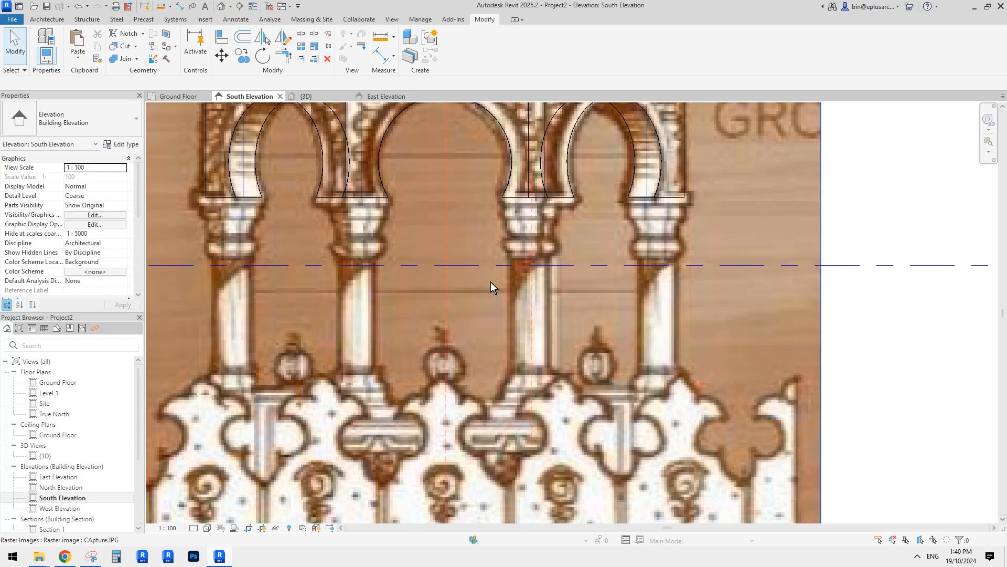
pyautogui.click(49, 19)
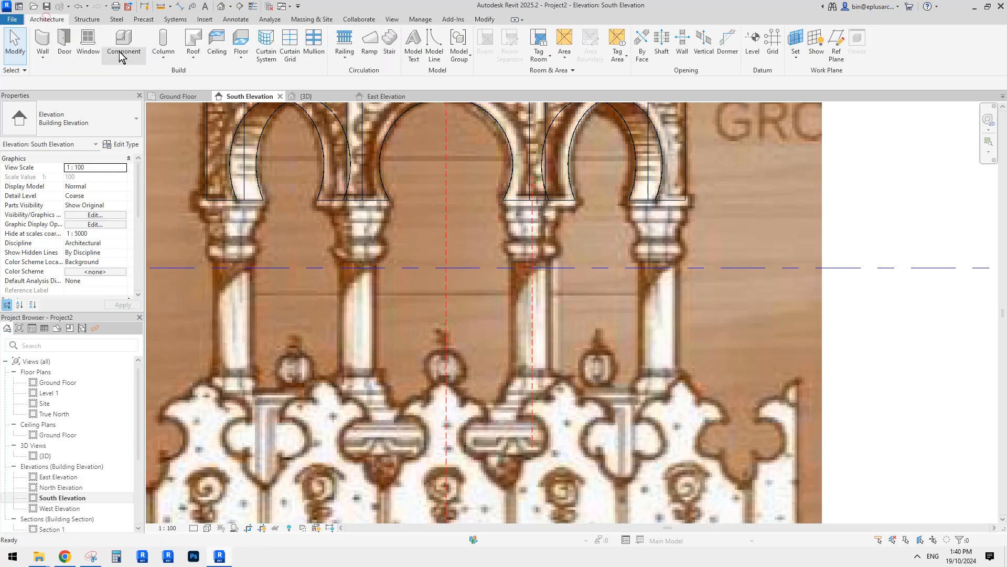
pyautogui.click(122, 57)
pyautogui.click(143, 103)
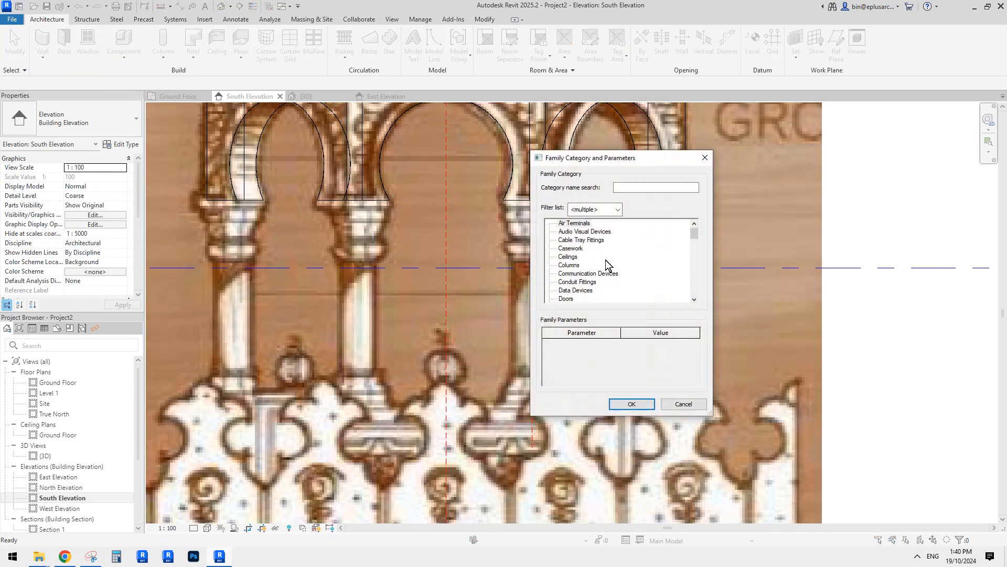
pyautogui.press('g')
pyautogui.click(632, 404)
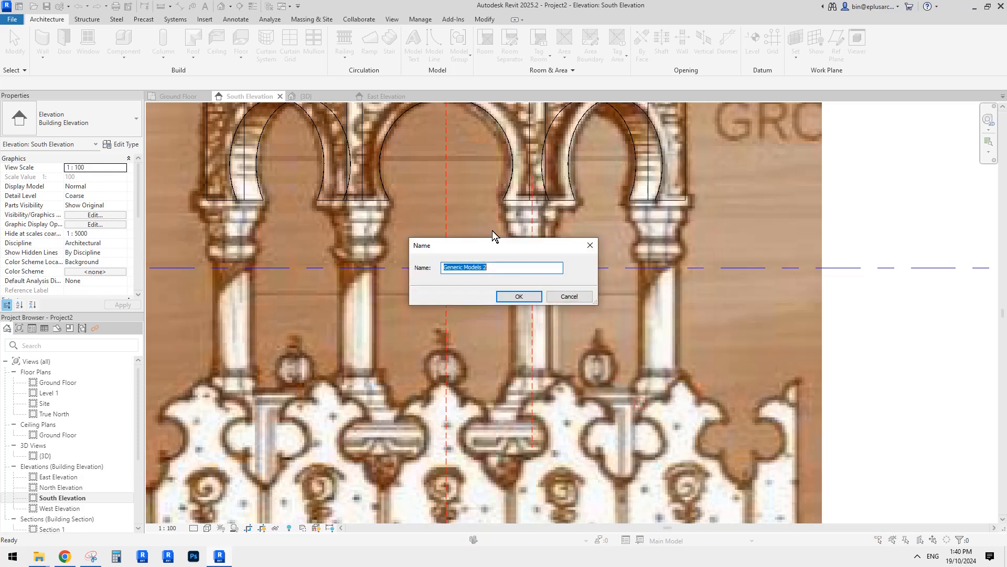
pyautogui.click(519, 296)
# Set the work plane to the named plane Reference Plane : WE
pyautogui.click(624, 42)
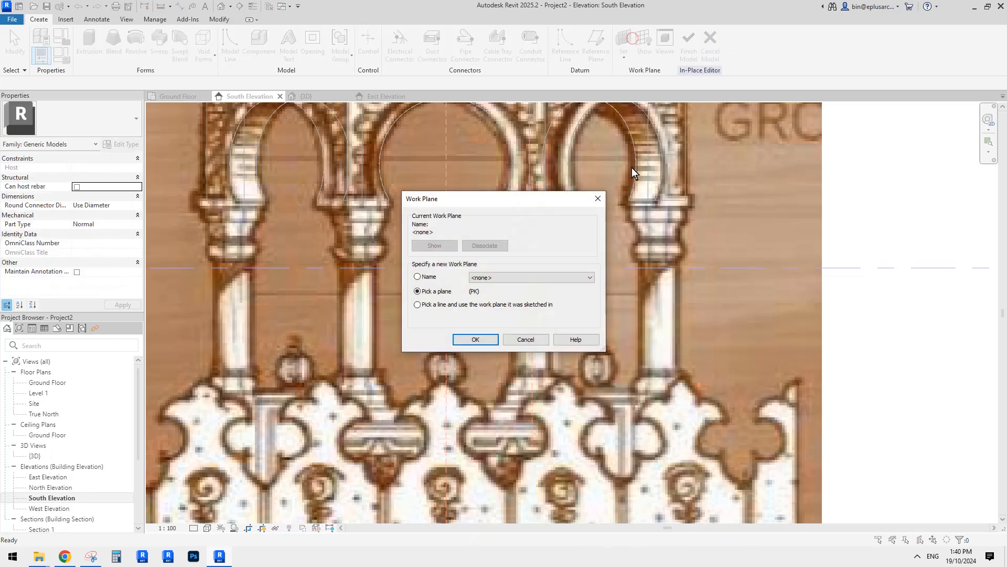
pyautogui.click(498, 275)
pyautogui.click(522, 315)
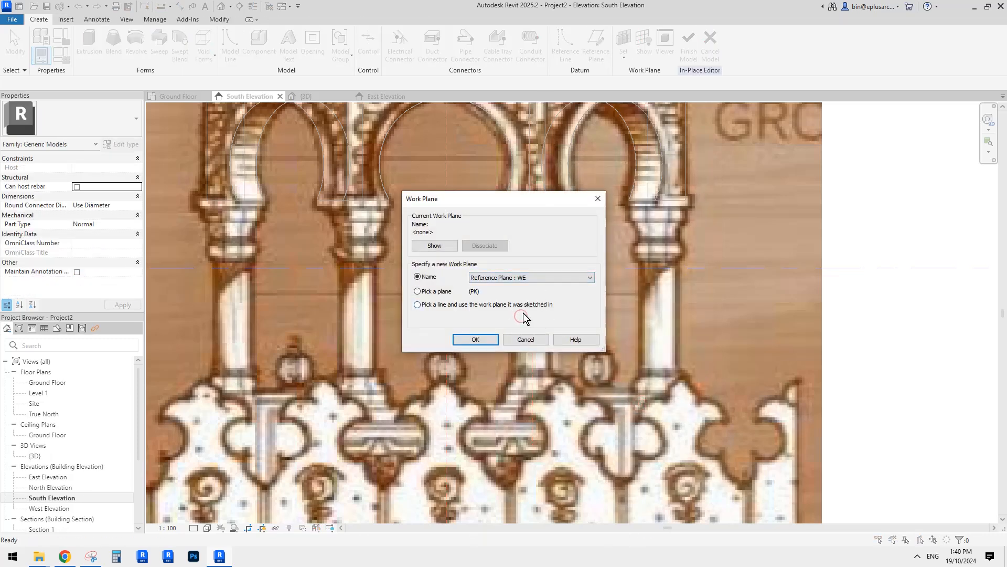
pyautogui.click(482, 341)
# Start a Revolve and draw its vertical axis line along the column's centre, below the arch base
pyautogui.moveTo(540, 284); pyautogui.dragTo(519, 287, button='middle')
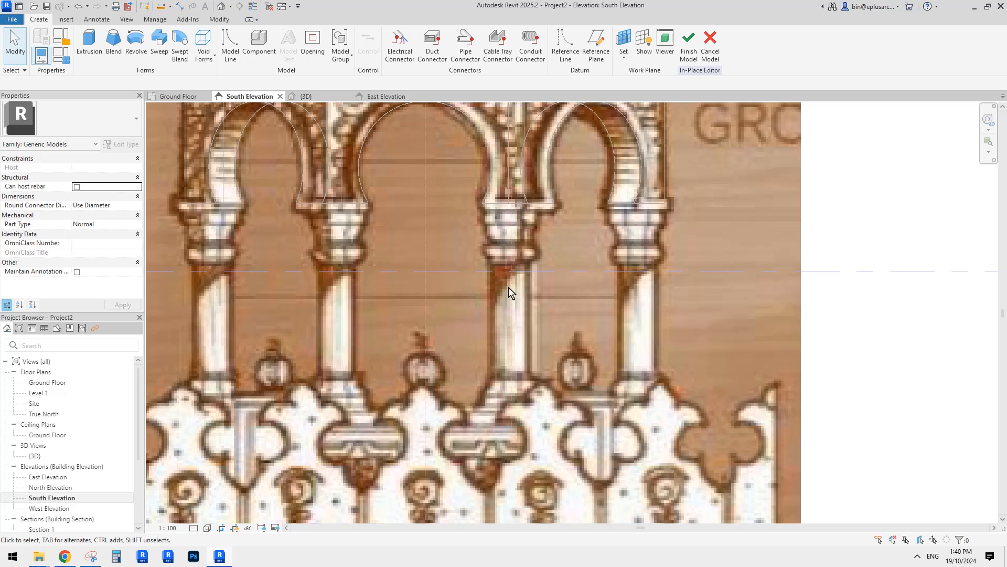
pyautogui.click(141, 51)
pyautogui.click(436, 57)
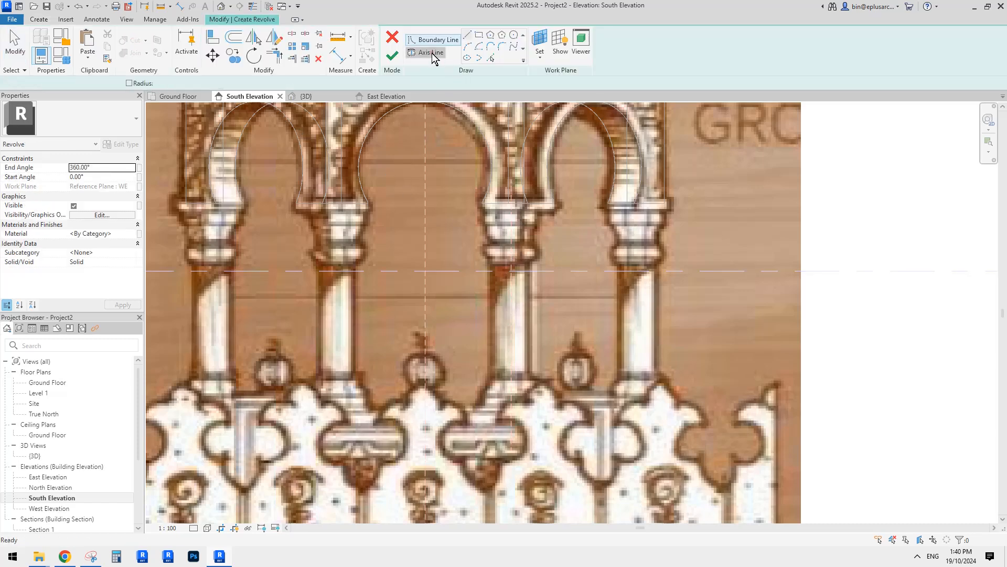
pyautogui.click(511, 213)
pyautogui.click(511, 306)
pyautogui.press('Escape')
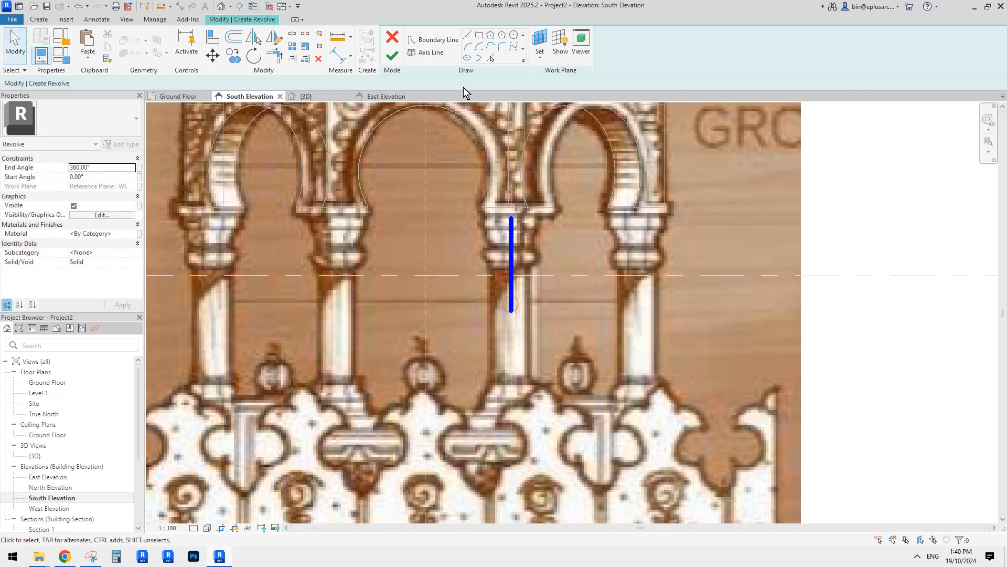
# Draw the capital's horizontal top boundary line along the arch base, from the column's centre plane outward about 460 mm
pyautogui.click(444, 41)
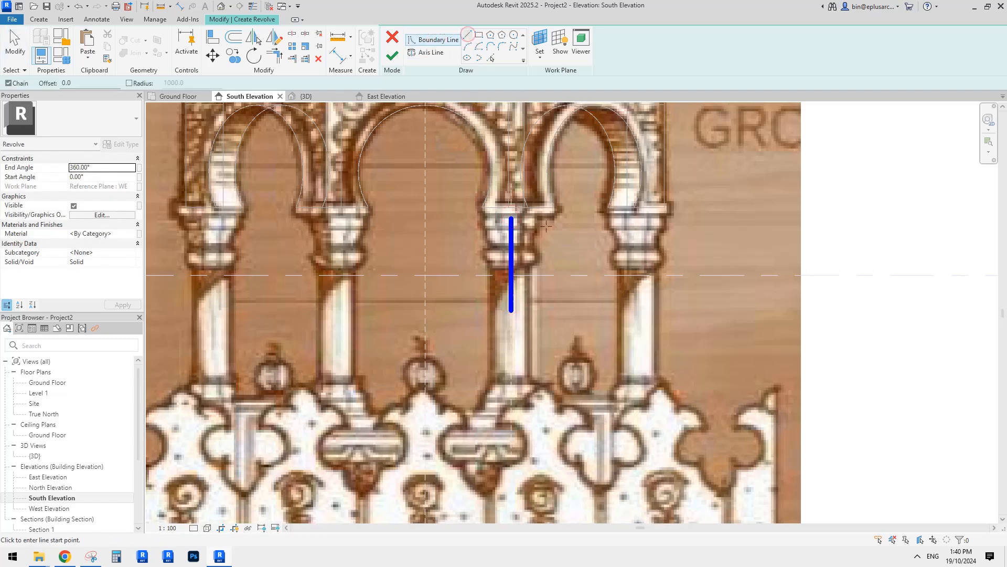
pyautogui.scroll(2, 540, 223)
pyautogui.scroll(2, 496, 208)
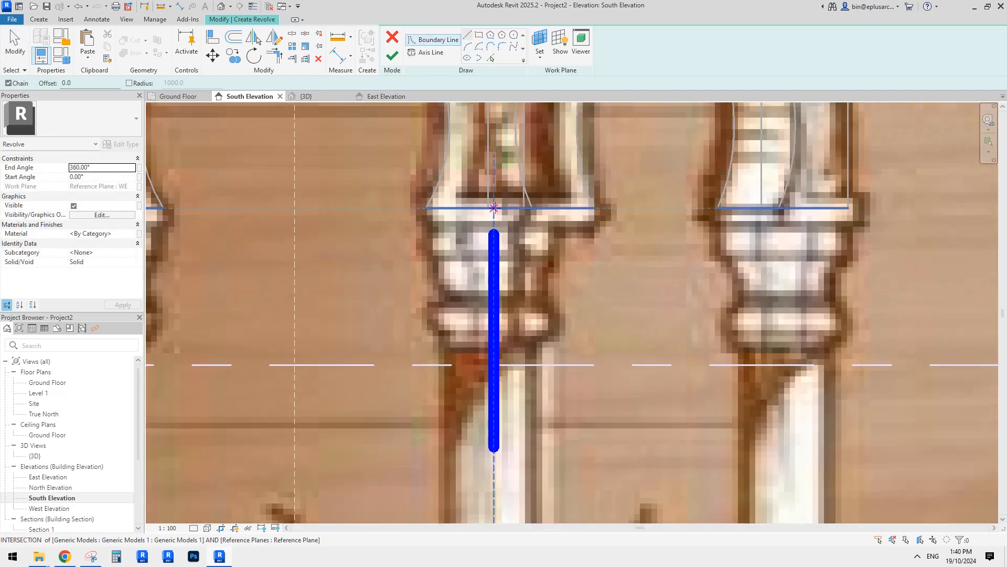
pyautogui.click(494, 208)
pyautogui.scroll(1, 541, 207)
pyautogui.scroll(-1, 557, 206)
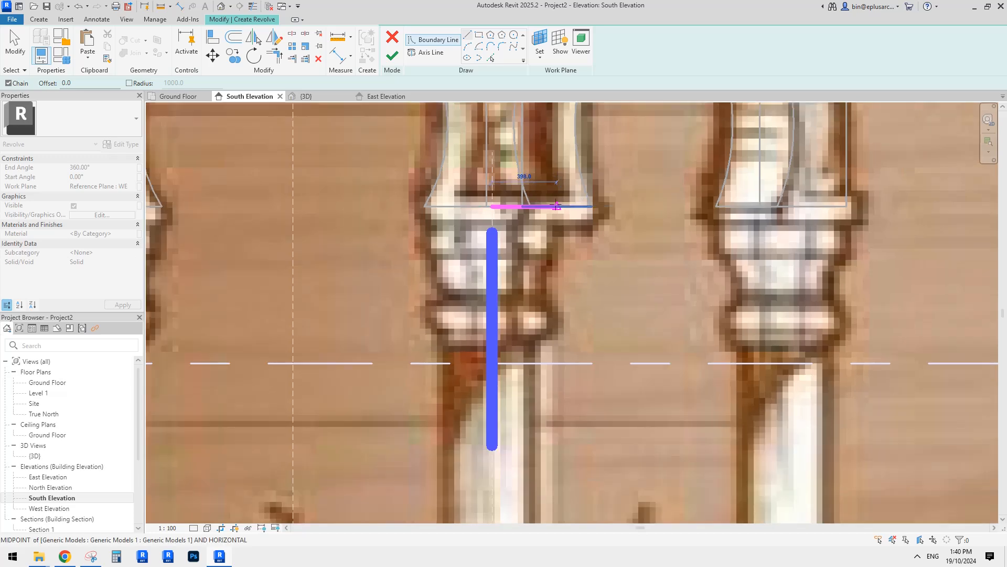
pyautogui.scroll(1, 549, 201)
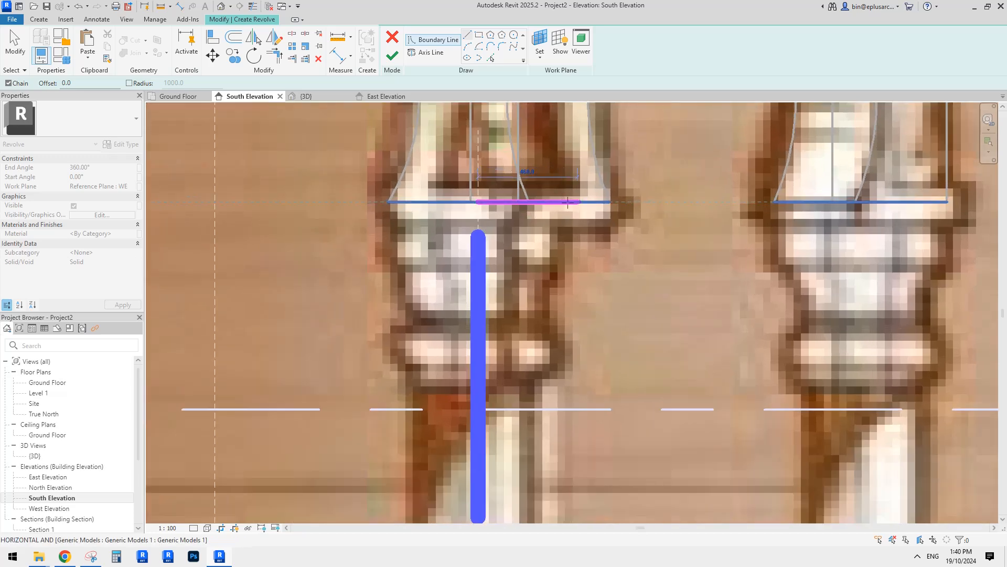
pyautogui.scroll(-1, 564, 202)
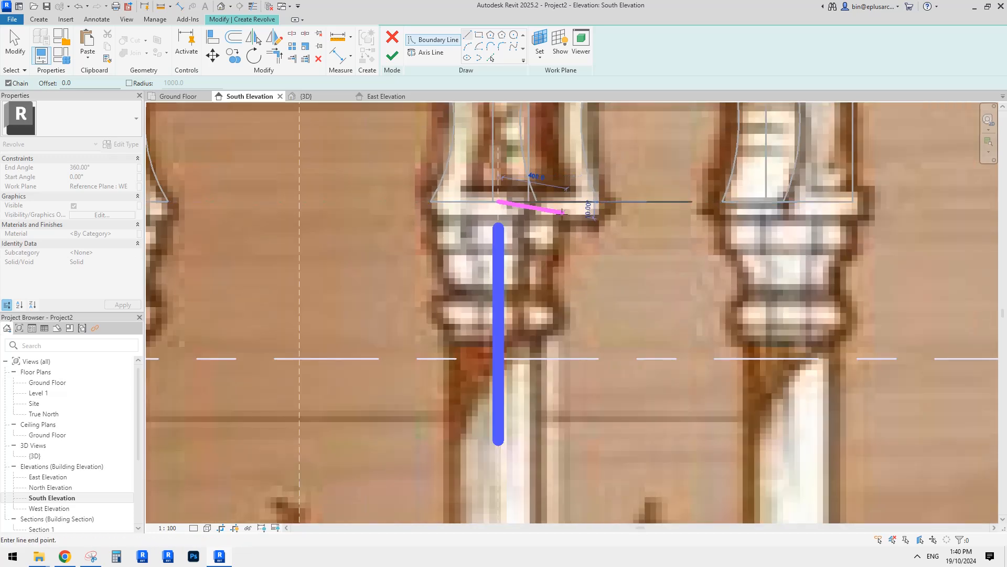
pyautogui.click(574, 200)
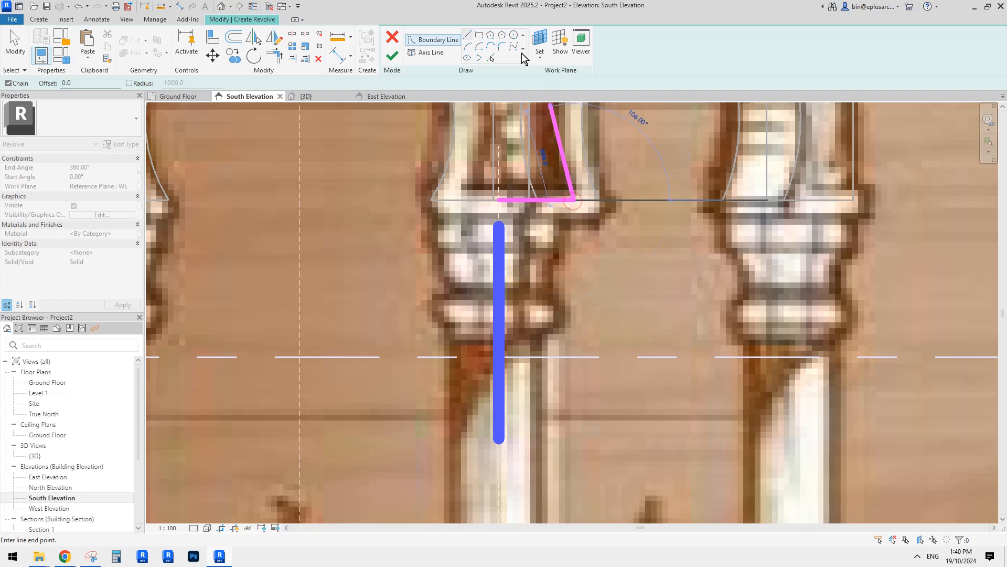
# Trace the capital's curved side profile down to the shaft with three connected boundary arcs following the reference image
pyautogui.click(467, 46)
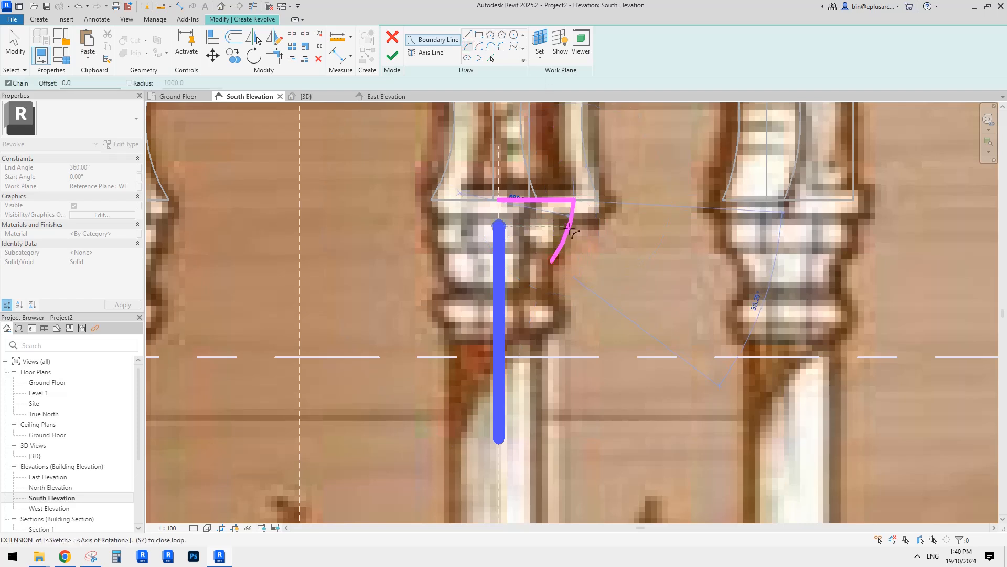
pyautogui.click(553, 261)
pyautogui.click(573, 235)
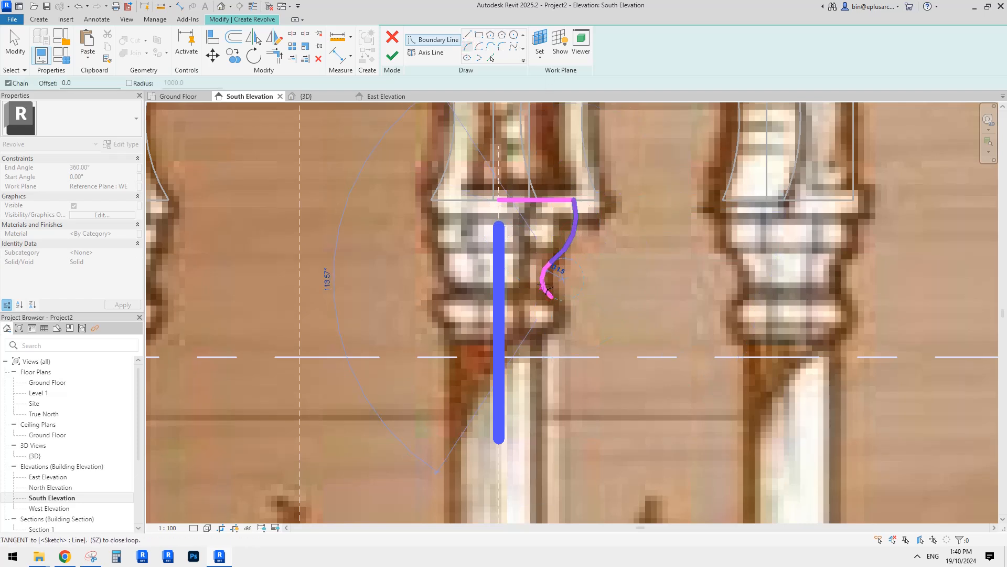
pyautogui.click(561, 307)
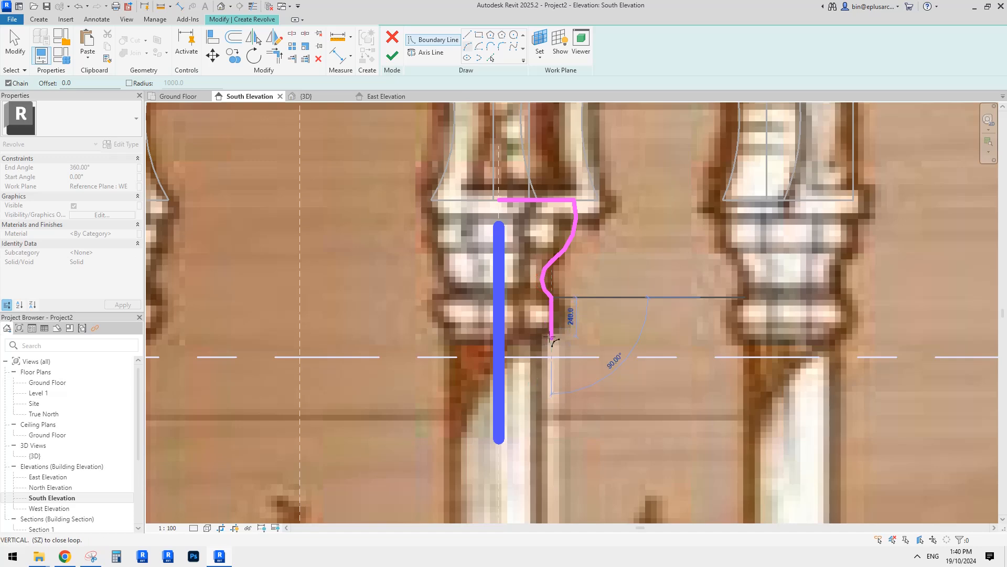
pyautogui.click(552, 337)
pyautogui.click(563, 317)
# Draw the column shaft's vertical boundary line about 1600 mm down from the capital to the base
pyautogui.moveTo(563, 318)
pyautogui.mouseDown(button='middle')
pyautogui.moveTo(562, 246)
pyautogui.moveTo(530, 180)
pyautogui.moveTo(527, 142)
pyautogui.mouseUp(button='middle')
pyautogui.click(468, 36)
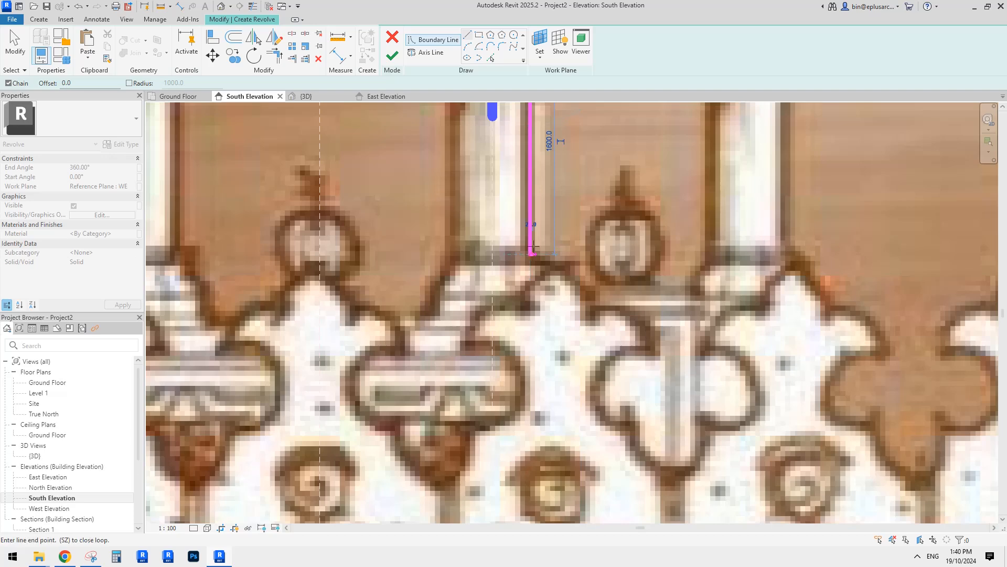
pyautogui.scroll(-3, 534, 246)
pyautogui.scroll(2, 539, 163)
pyautogui.press('Escape')
pyautogui.moveTo(534, 195); pyautogui.dragTo(521, 243, button='middle')
pyautogui.press('Escape')
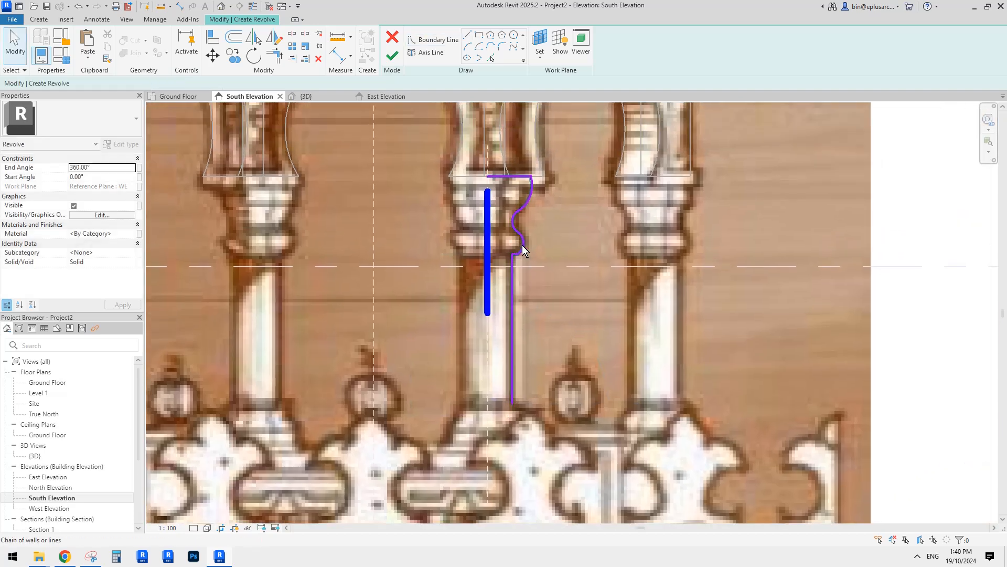
# Mirror the capital's profile lines about a horizontal axis at the shaft's midpoint to form the column base profile
pyautogui.scroll(2, 525, 231)
pyautogui.moveTo(556, 264); pyautogui.dragTo(546, 278)
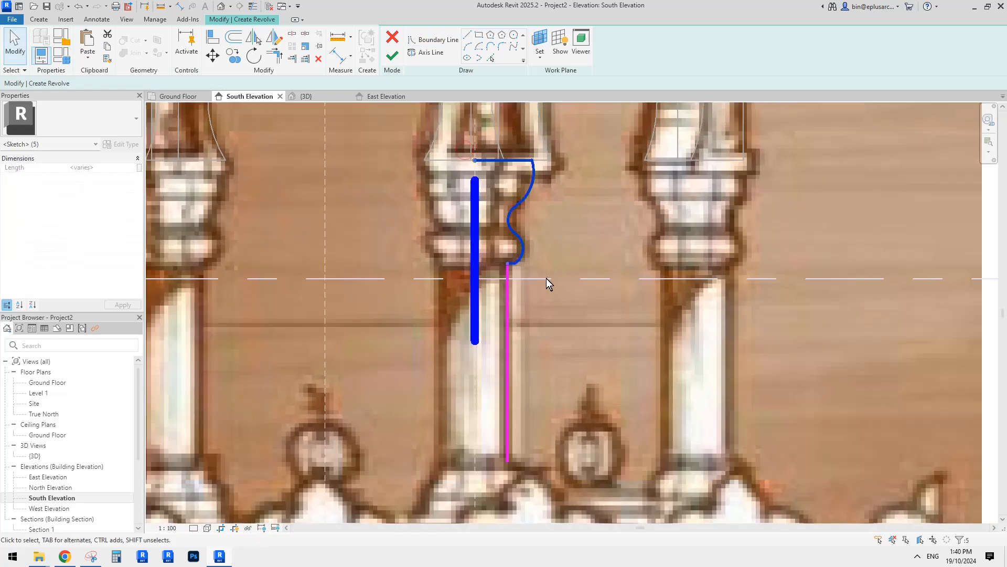
pyautogui.moveTo(547, 278); pyautogui.dragTo(529, 237, button='middle')
pyautogui.moveTo(499, 328); pyautogui.dragTo(556, 256, button='middle')
pyautogui.press('m')
pyautogui.click(480, 317)
pyautogui.click(508, 320)
pyautogui.press('Escape')
# Raise the horizontal bottom line of the column base profile to about 700 mm below the shaft's lower end
pyautogui.moveTo(531, 405); pyautogui.dragTo(553, 349, button='middle')
pyautogui.moveTo(550, 382); pyautogui.dragTo(556, 368)
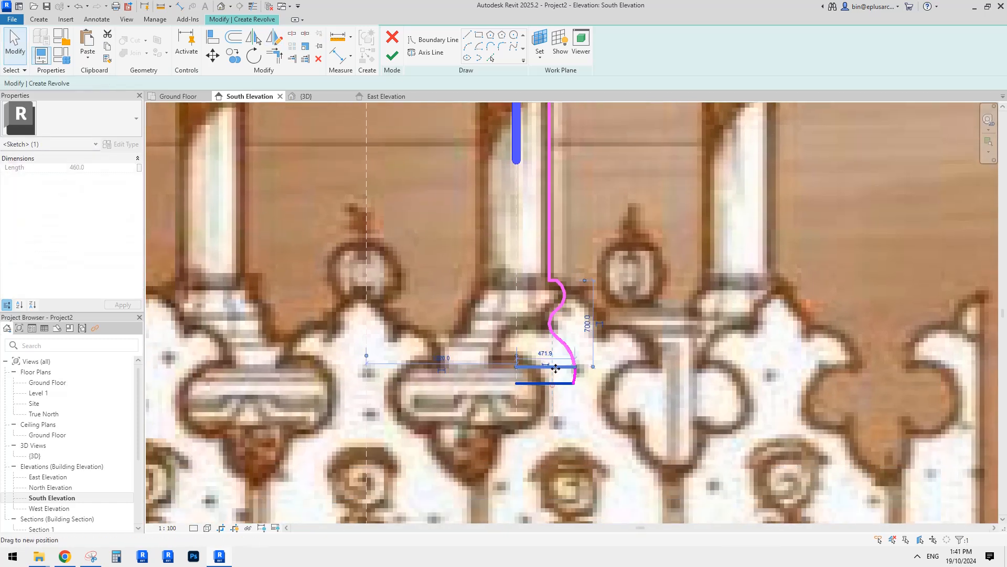
pyautogui.press('Escape')
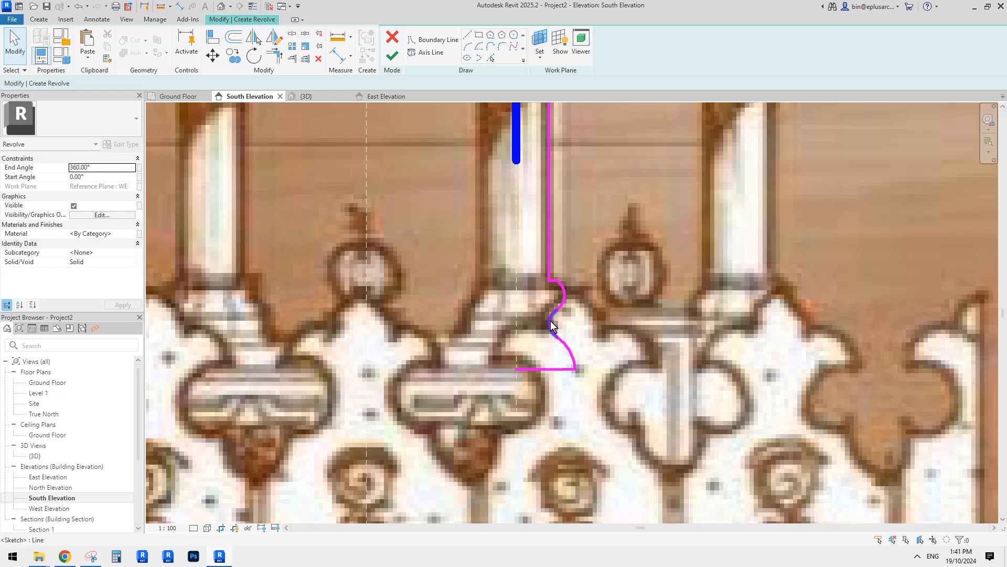
# Reshape the column base profile's middle and upper arcs into a smoother curve beneath the shaft
pyautogui.click(550, 325)
pyautogui.scroll(5, 551, 326)
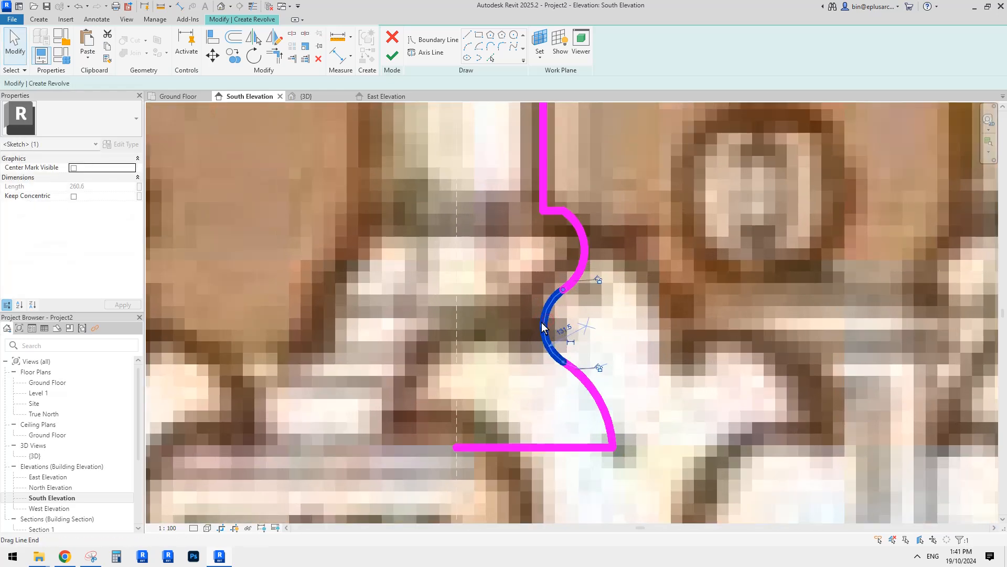
pyautogui.press('Escape')
pyautogui.click(585, 250)
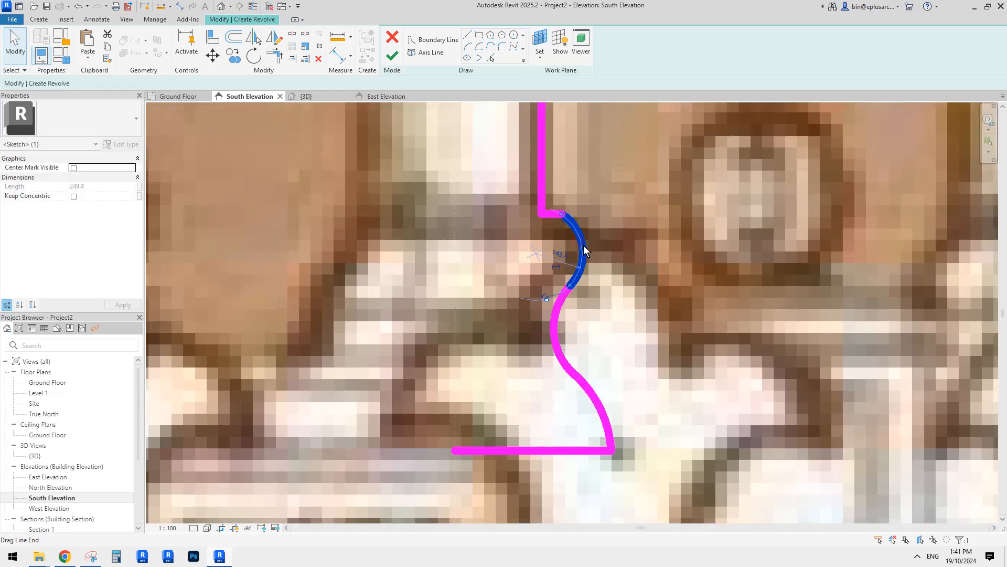
pyautogui.press('Escape')
pyautogui.scroll(-4, 540, 268)
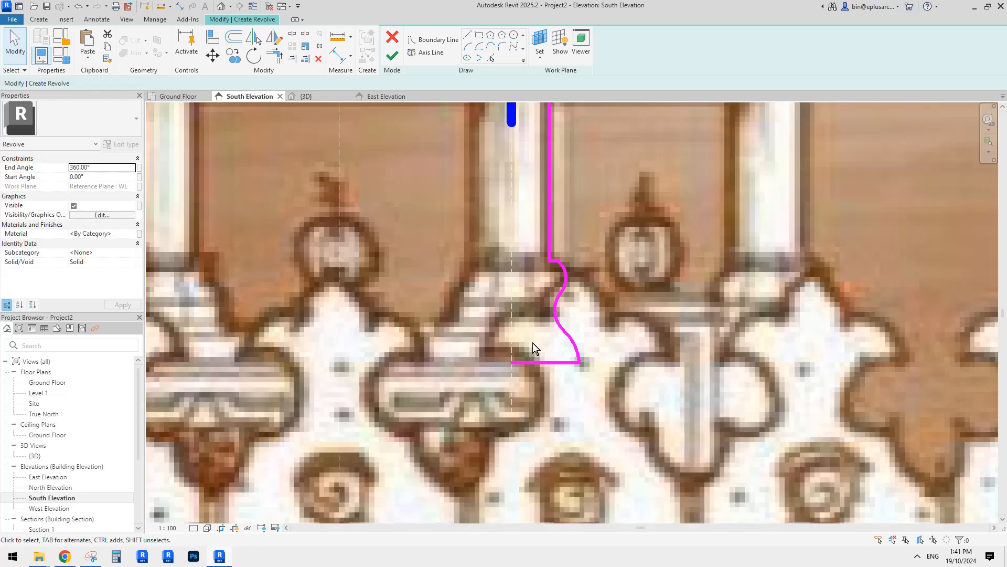
# Close the column profile with a vertical boundary line along the axis from the base's bottom to the capital's top
pyautogui.click(467, 35)
pyautogui.click(512, 362)
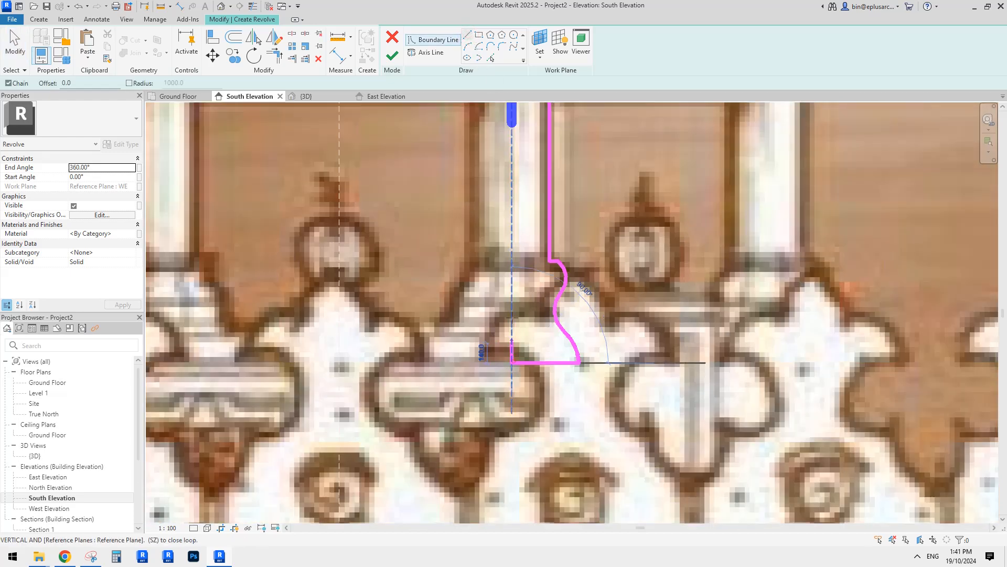
pyautogui.scroll(-3, 511, 328)
pyautogui.click(512, 150)
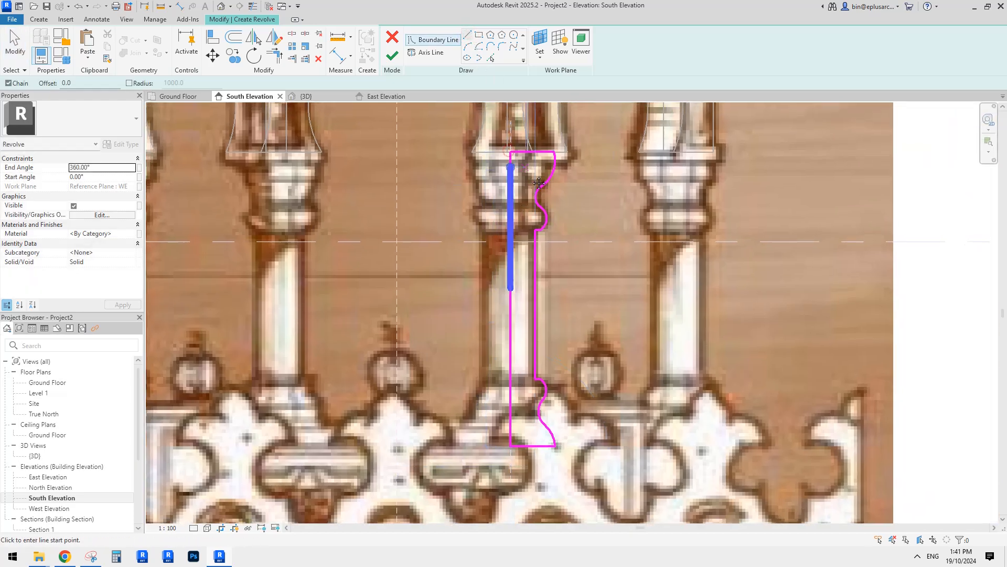
pyautogui.press('Escape')
# Finish the 360° revolve of the column profile and complete the in-place model
pyautogui.click(391, 54)
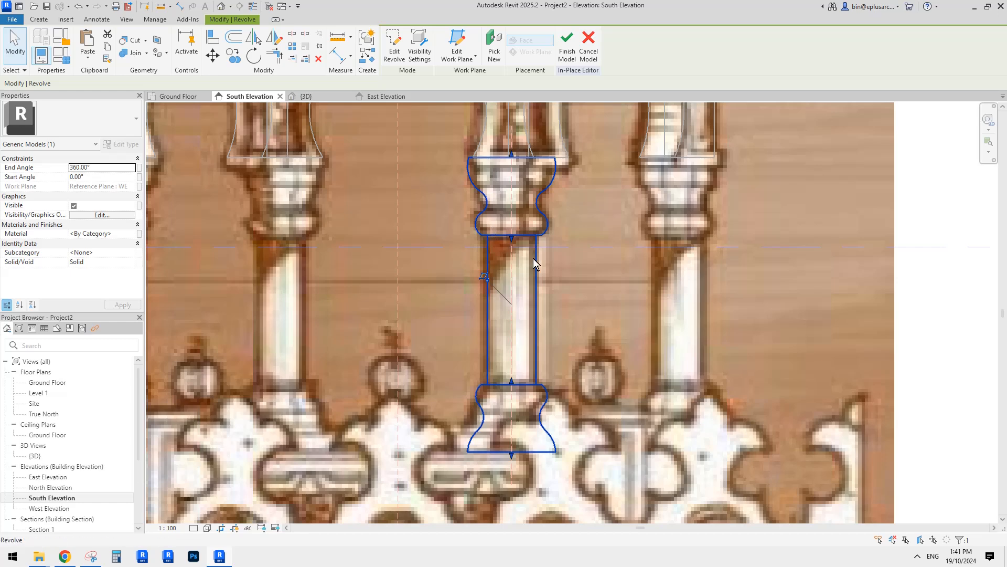
pyautogui.press('Escape')
pyautogui.scroll(-3, 535, 261)
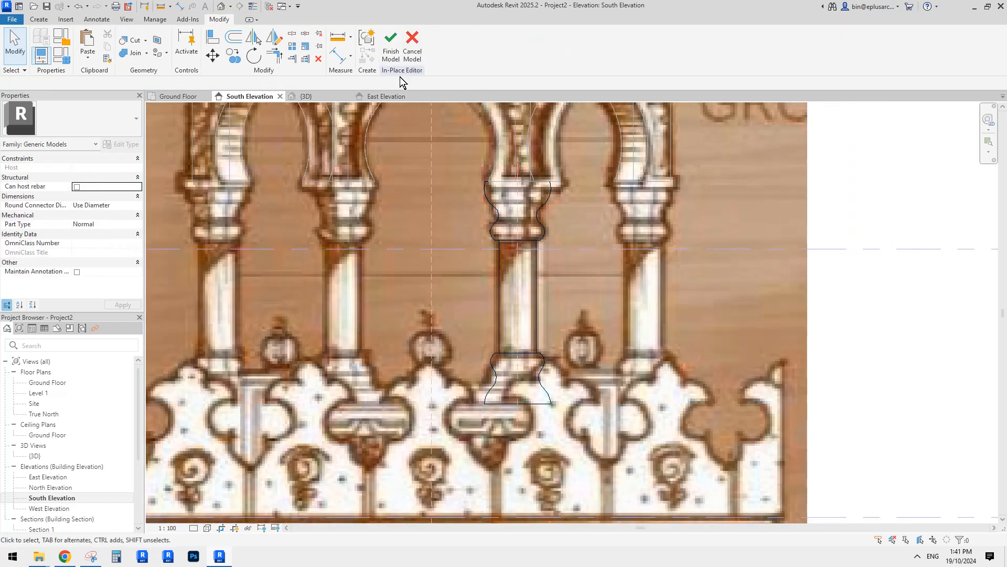
pyautogui.click(395, 60)
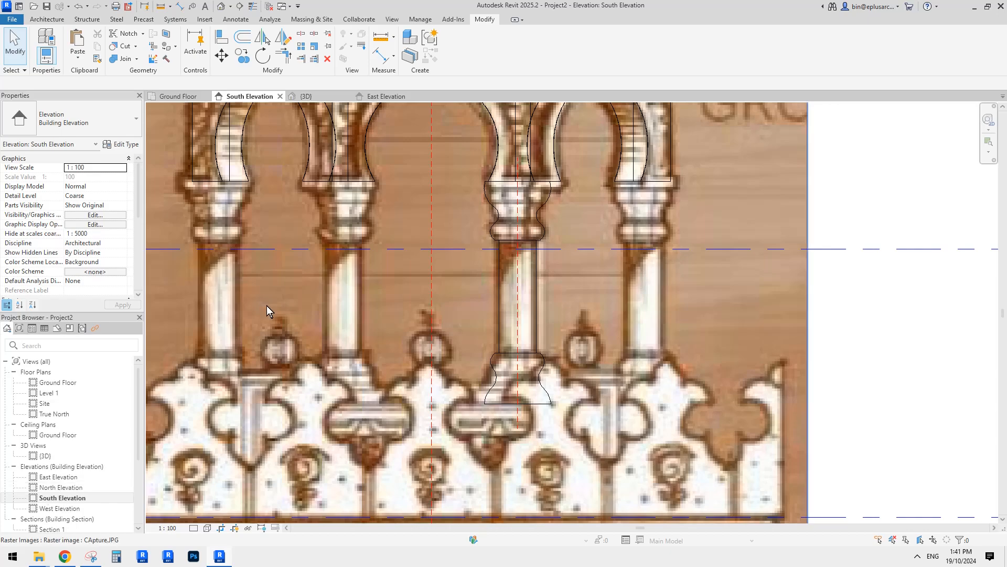
# Examine the new column's position relative to the arched octagonal ring in the 3D view from directly below
pyautogui.click(221, 6)
pyautogui.click(546, 356)
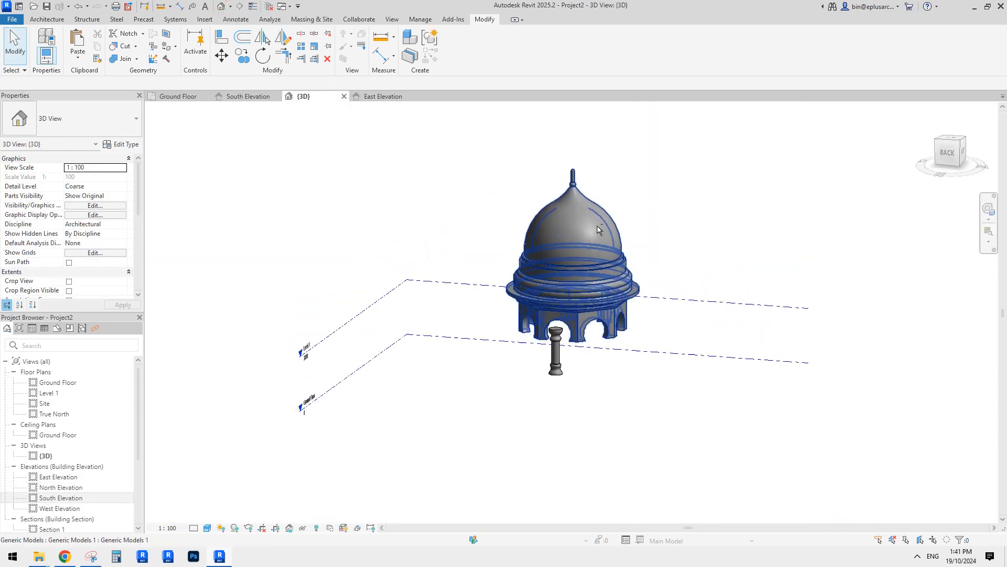
pyautogui.scroll(5, 551, 347)
pyautogui.keyDown('shift'); pyautogui.moveTo(577, 324); pyautogui.dragTo(539, 317, button='middle'); pyautogui.keyUp('shift')
pyautogui.click(949, 158)
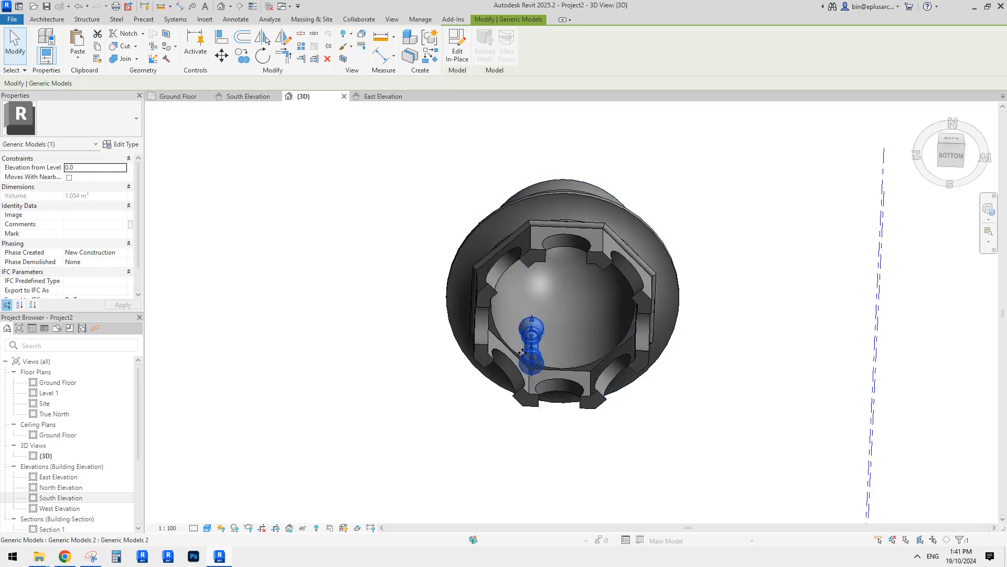
pyautogui.click(956, 162)
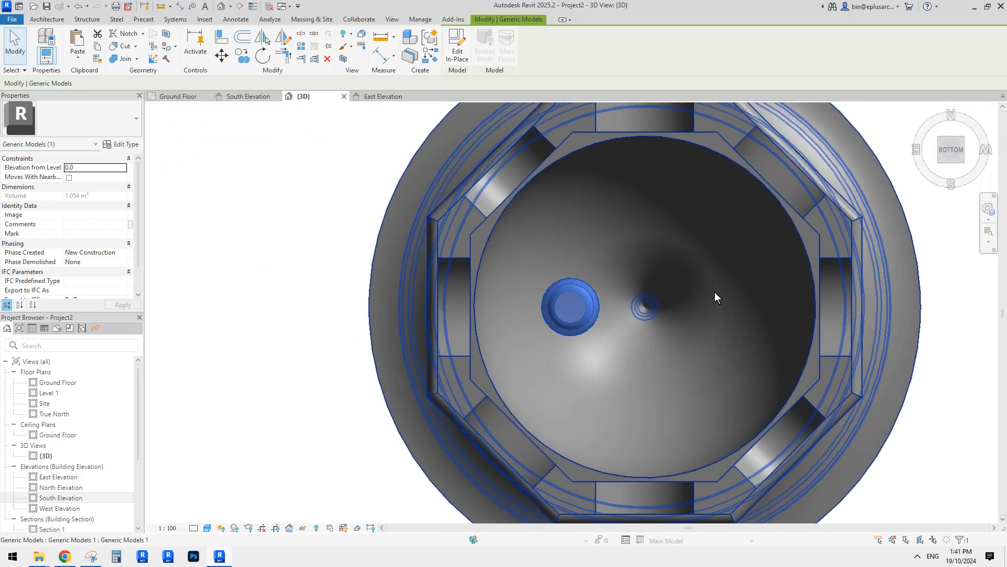
pyautogui.keyDown('shift'); pyautogui.moveTo(716, 297); pyautogui.dragTo(504, 262, button='middle'); pyautogui.keyUp('shift')
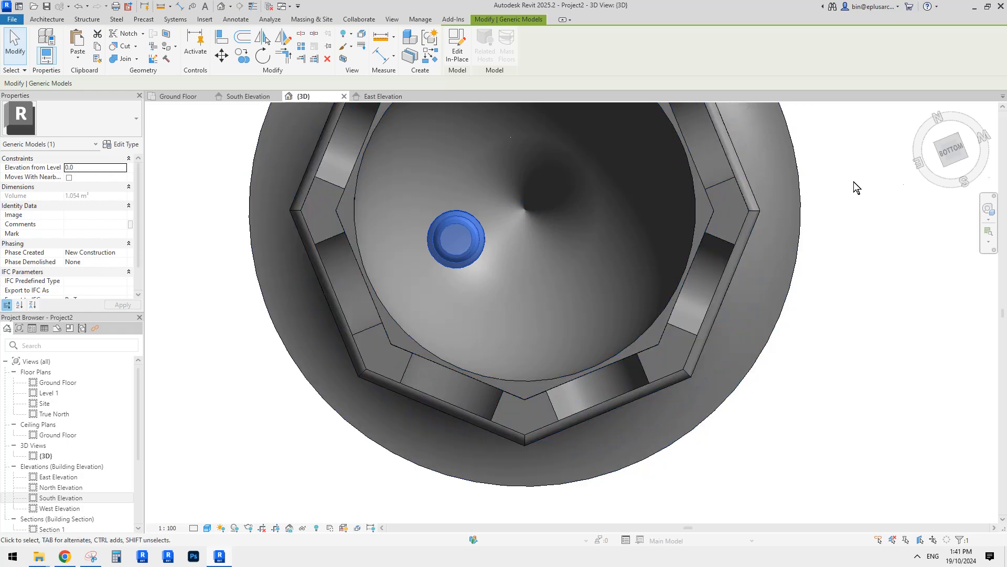
pyautogui.click(952, 160)
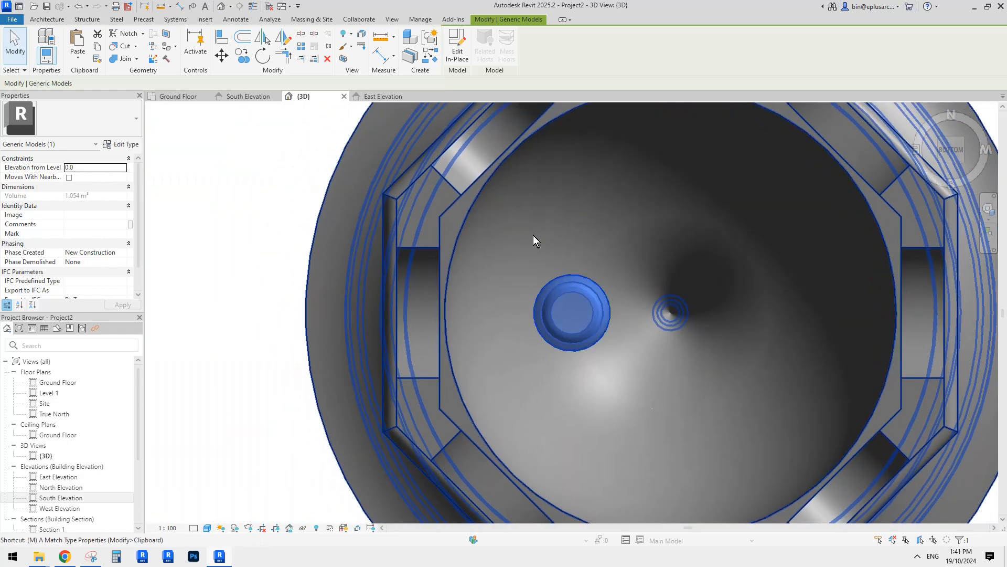
pyautogui.press('m')
pyautogui.press('v')
pyautogui.click(596, 341)
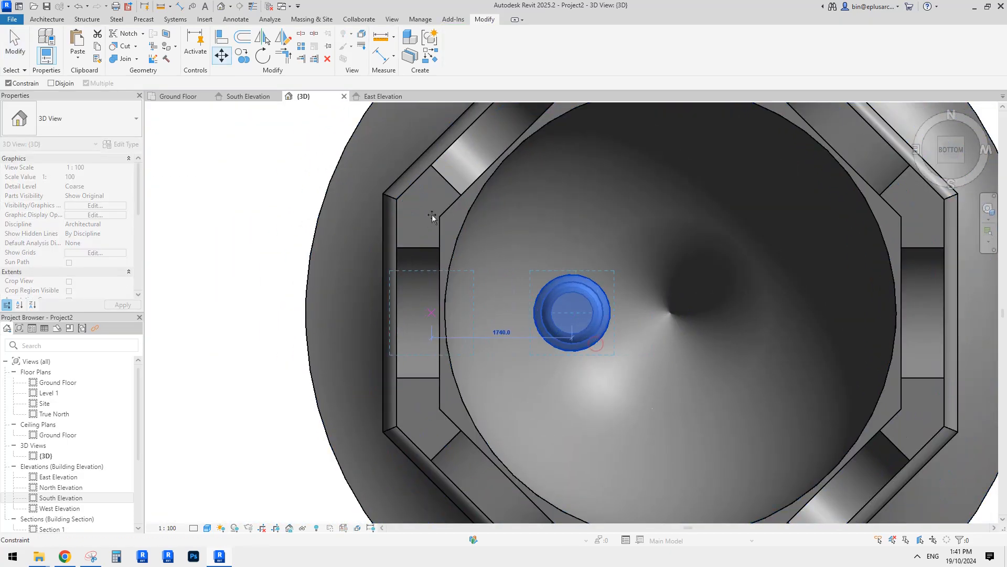
pyautogui.click(18, 83)
pyautogui.press('Escape')
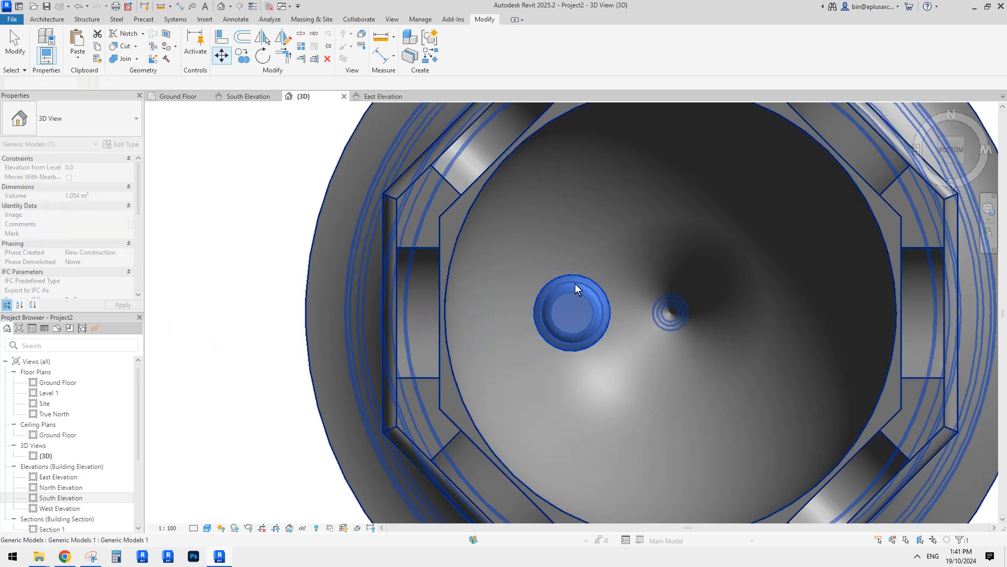
pyautogui.click(596, 296)
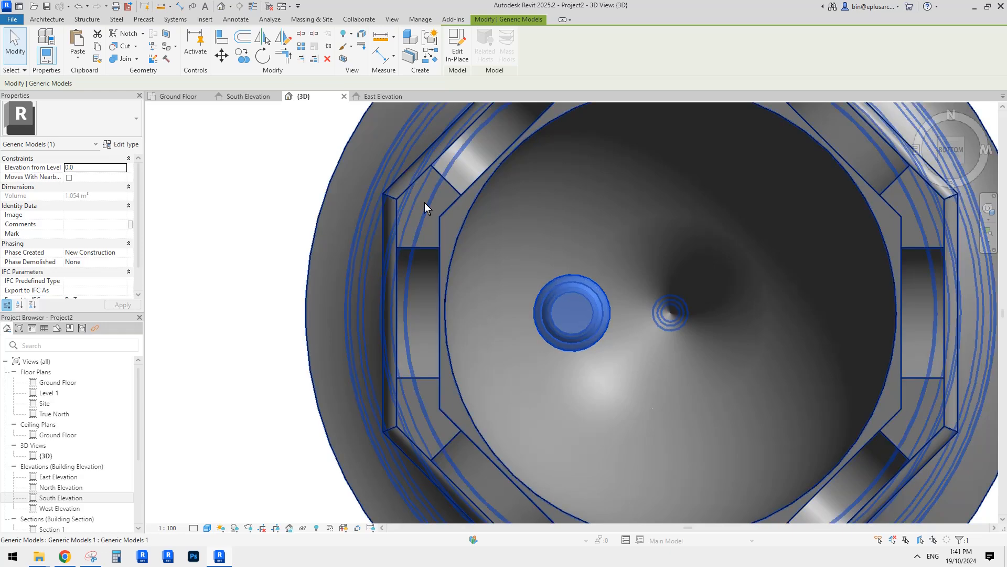
pyautogui.scroll(-3, 483, 257)
pyautogui.click(182, 367)
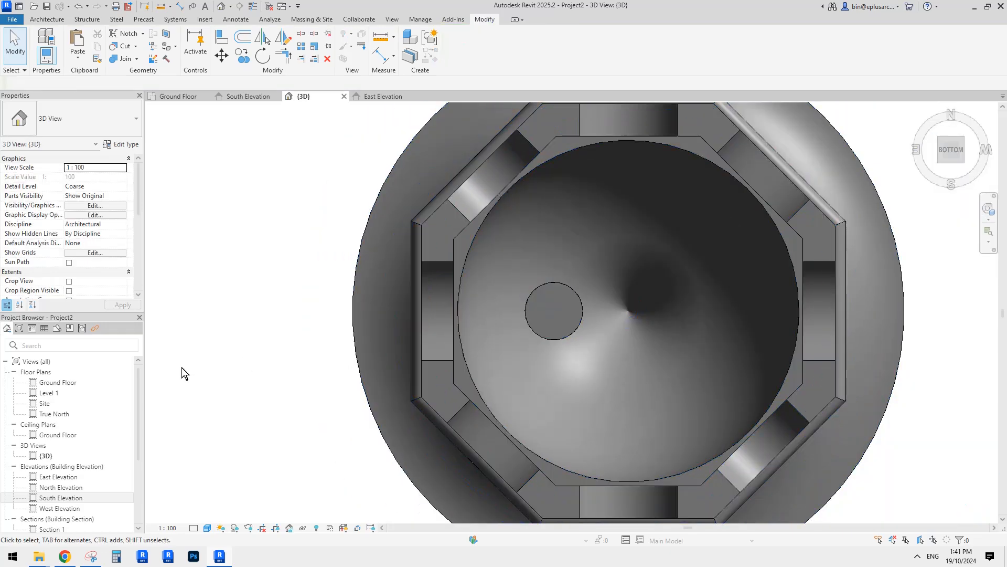
# Try to move the column's vertical reference plane onto the minaret's central reference plane in the South Elevation
pyautogui.click(62, 499)
pyautogui.doubleClick(62, 498)
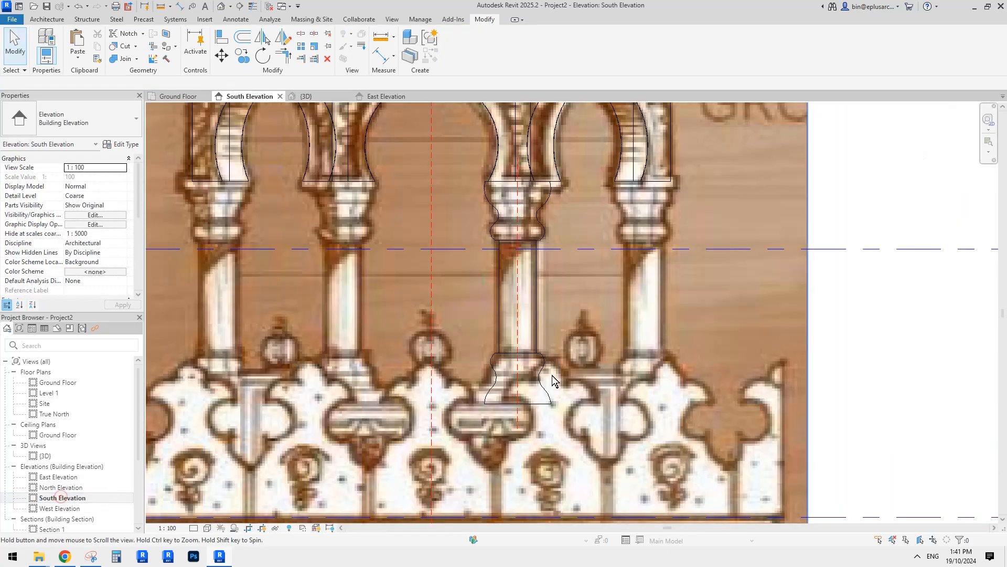
pyautogui.scroll(1, 538, 235)
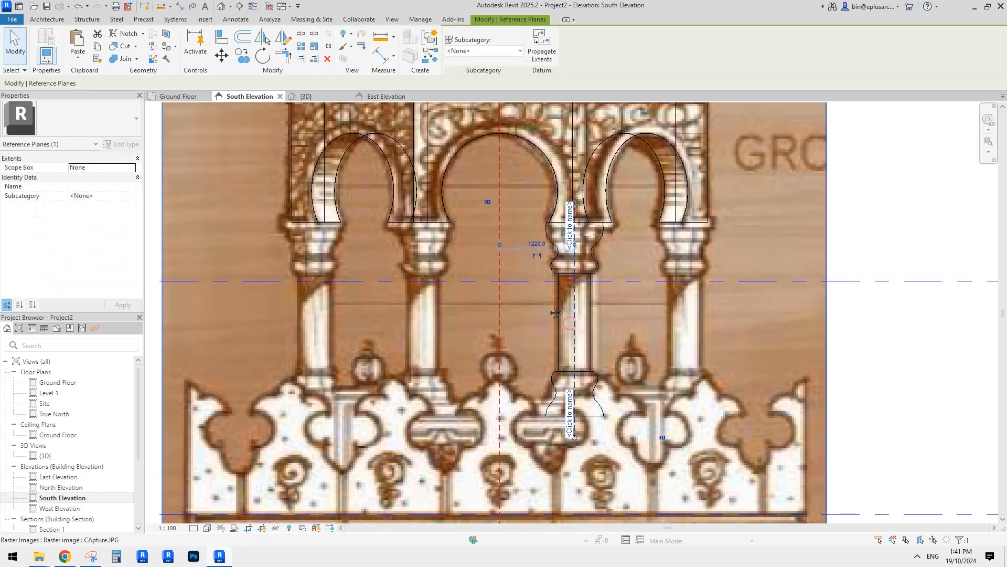
pyautogui.press('m')
pyautogui.press('v')
pyautogui.click(574, 318)
pyautogui.click(499, 320)
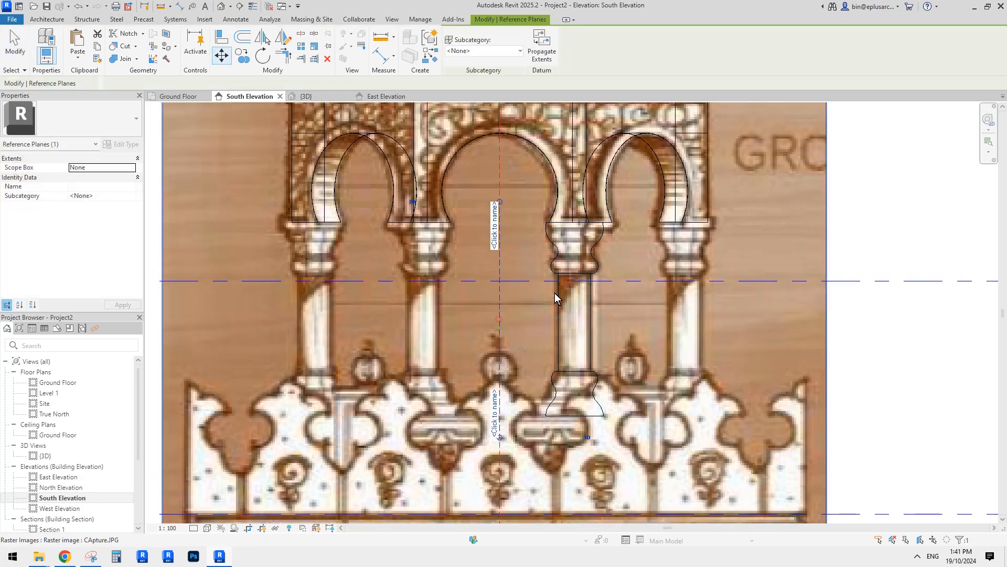
pyautogui.press('Escape')
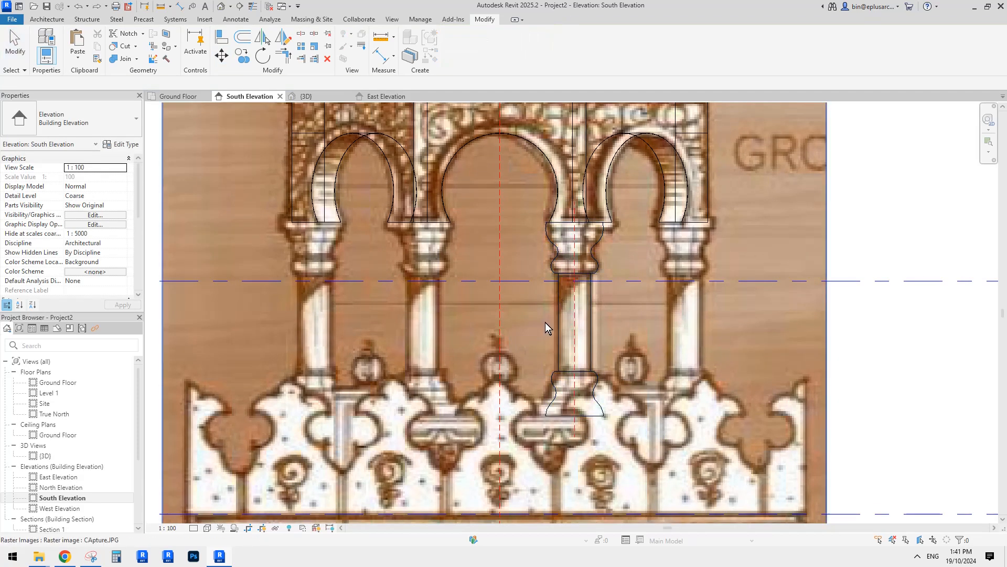
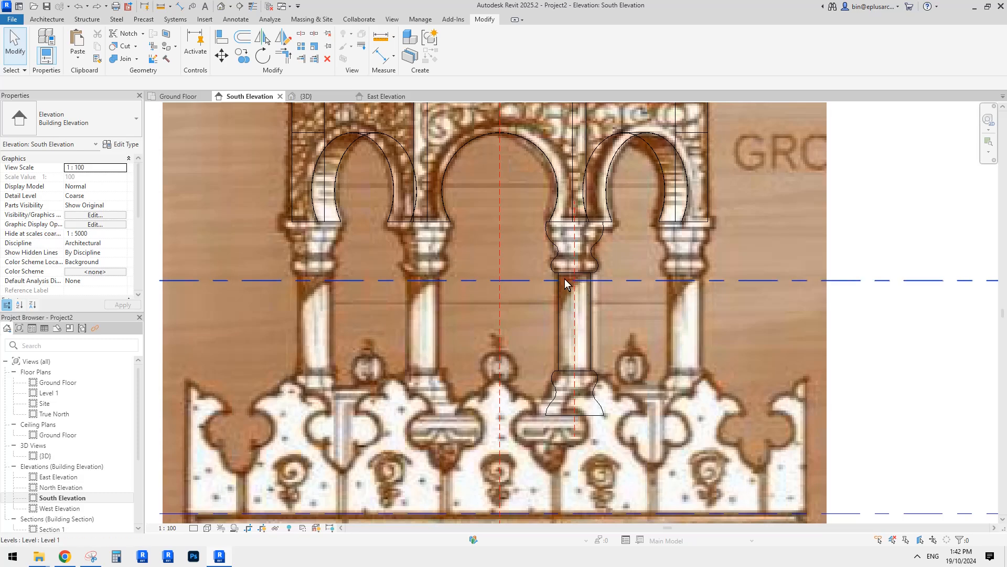
# Open the Site floor plan and display the minaret in wireframe
pyautogui.doubleClick(45, 402)
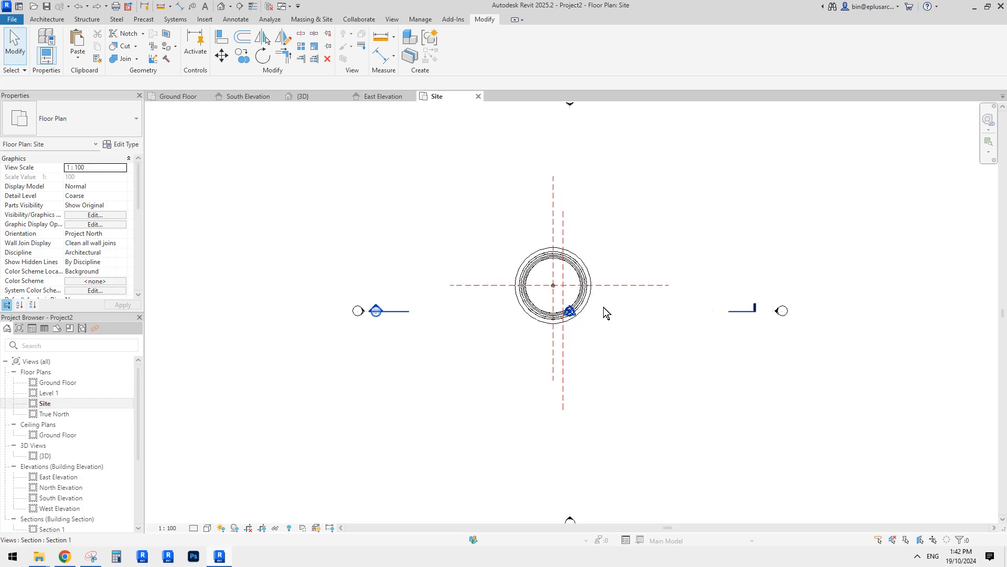
pyautogui.scroll(6, 598, 310)
pyautogui.click(486, 218)
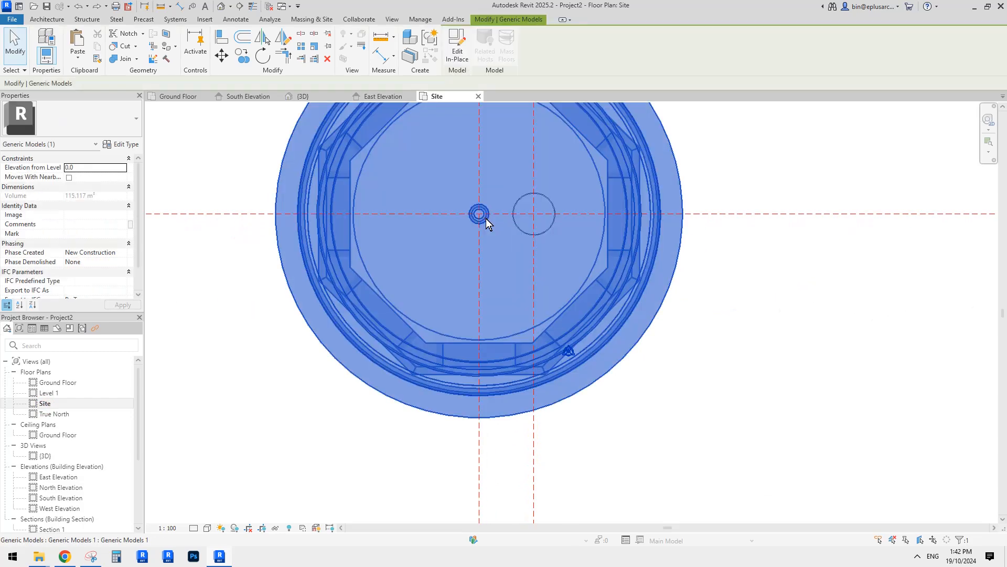
pyautogui.moveTo(490, 228); pyautogui.dragTo(541, 283, button='middle')
pyautogui.press('Escape')
pyautogui.press('w')
pyautogui.press('f')
pyautogui.moveTo(597, 268); pyautogui.dragTo(563, 273, button='middle')
pyautogui.click(599, 267)
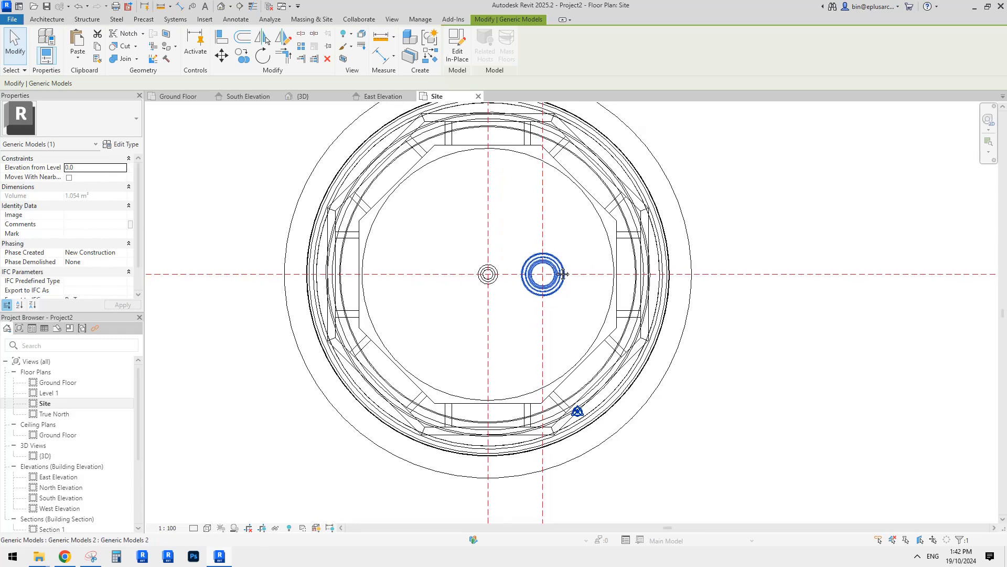
pyautogui.press('o')
pyautogui.click(557, 270)
pyautogui.press('Escape')
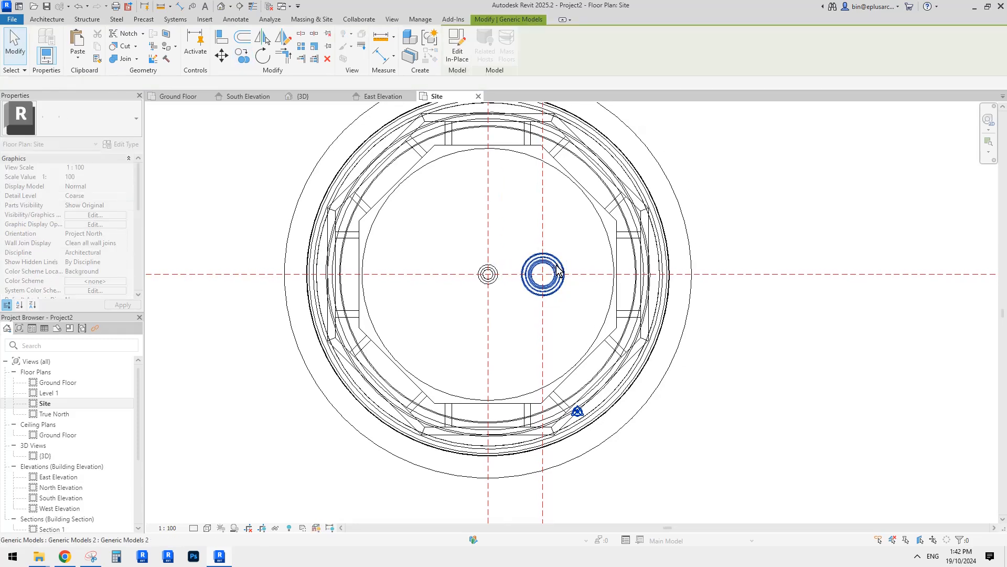
pyautogui.press('c')
pyautogui.press('o')
pyautogui.click(557, 274)
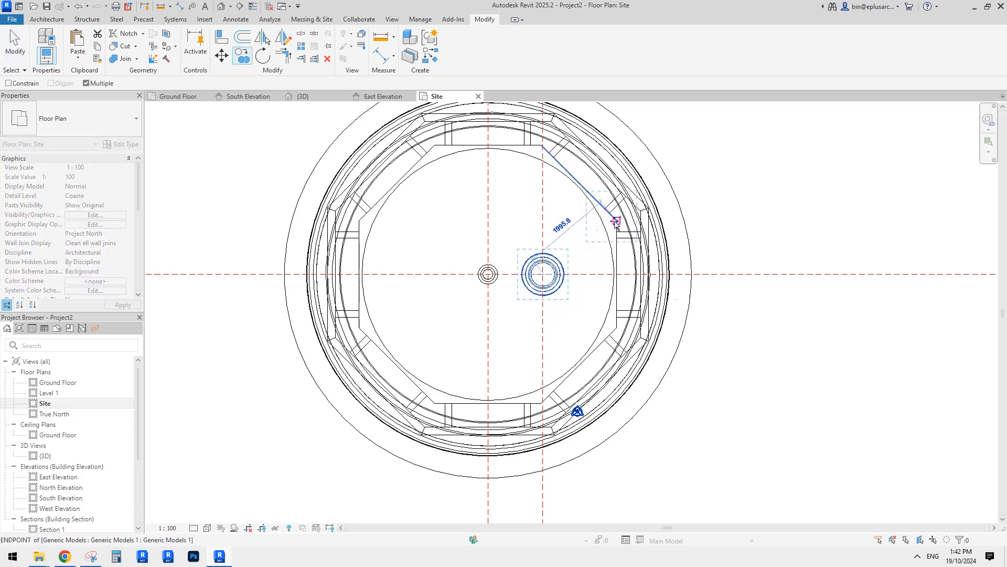
pyautogui.press('shift')
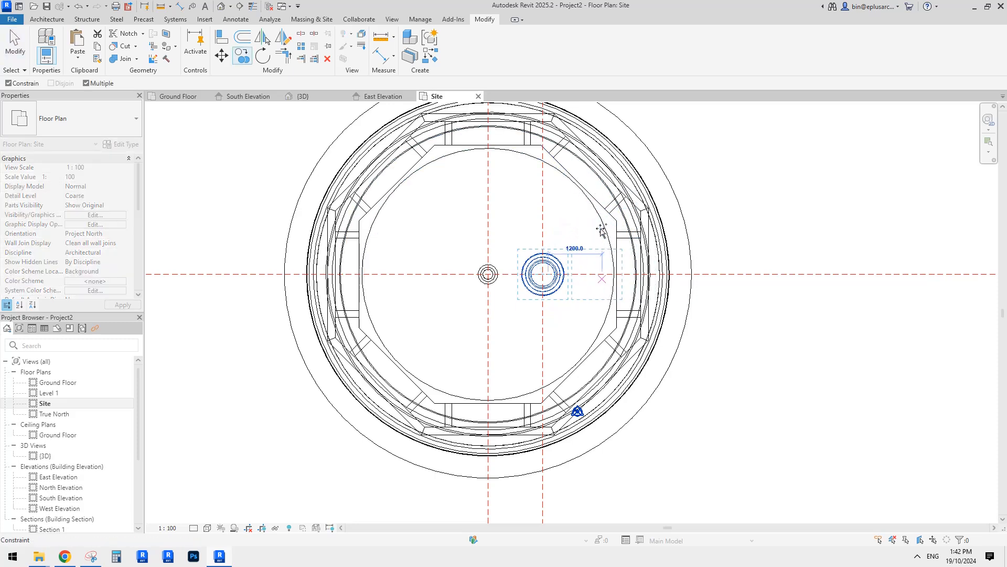
pyautogui.scroll(3, 601, 229)
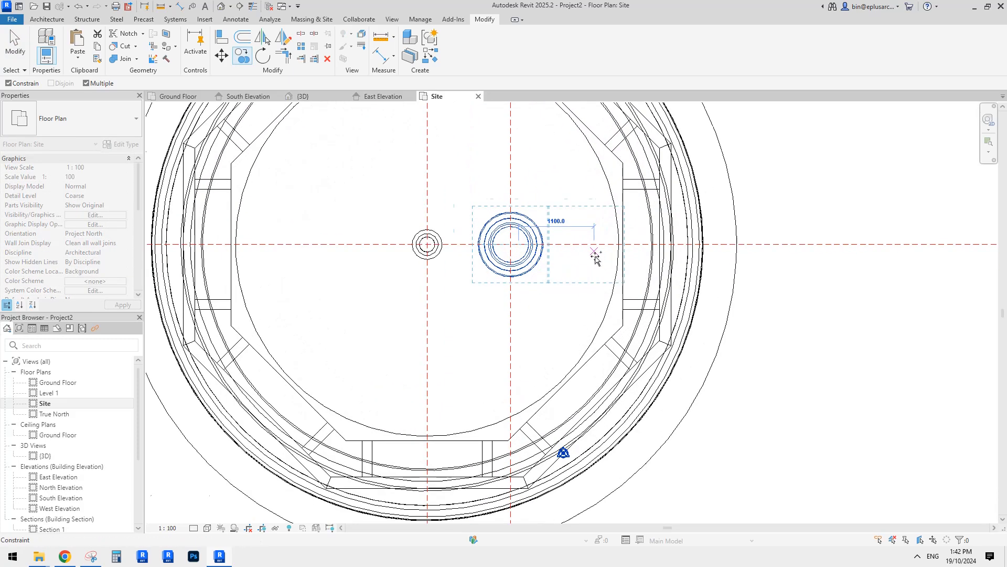
pyautogui.scroll(2, 596, 258)
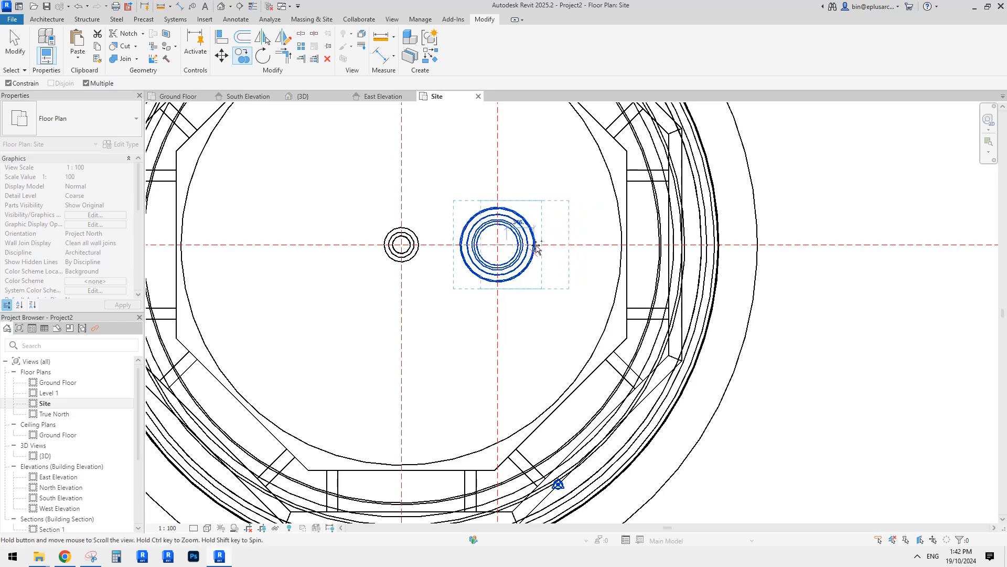
pyautogui.moveTo(536, 248); pyautogui.dragTo(535, 252, button='middle')
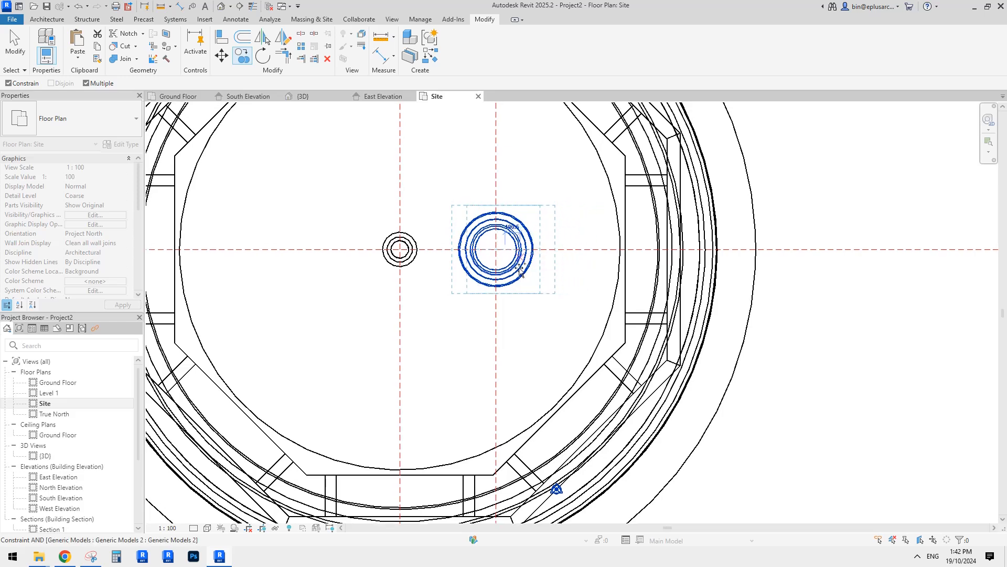
pyautogui.click(538, 273)
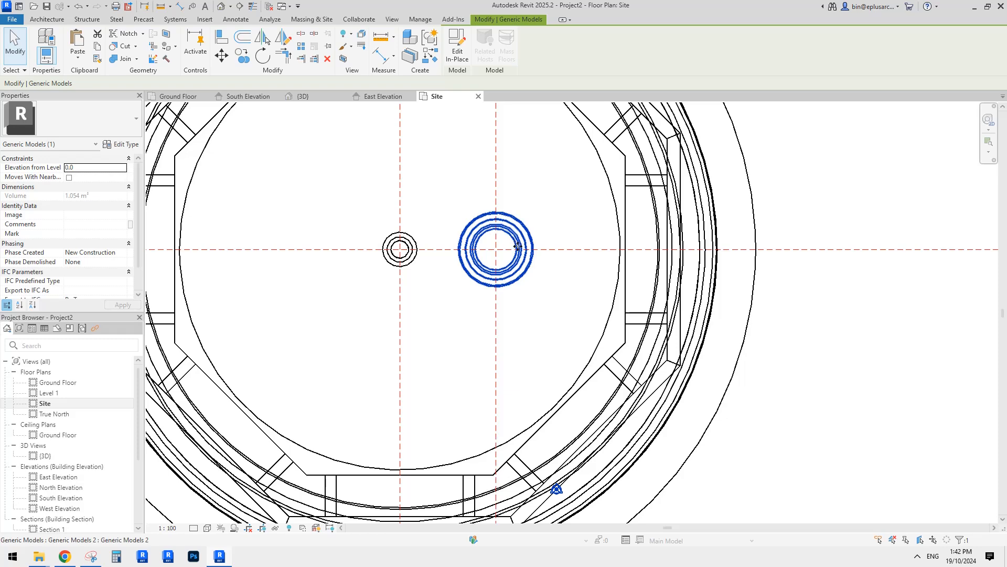
# Copy the column diagonally southeast within the octagonal ring and shift the copy clear of the original
pyautogui.press('m')
pyautogui.press('v')
pyautogui.press('c')
pyautogui.press('o')
pyautogui.click(569, 255)
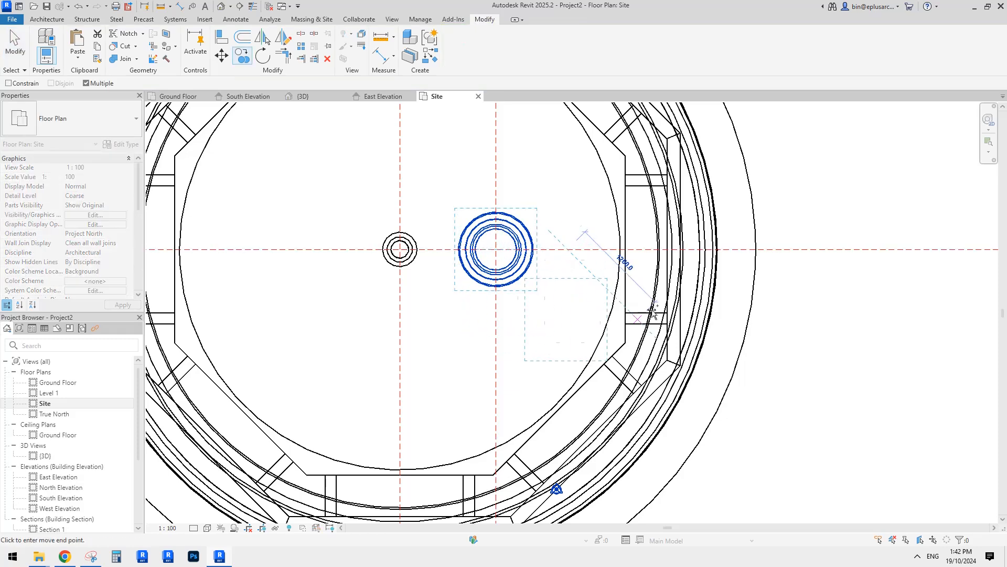
pyautogui.click(616, 310)
pyautogui.press('Escape')
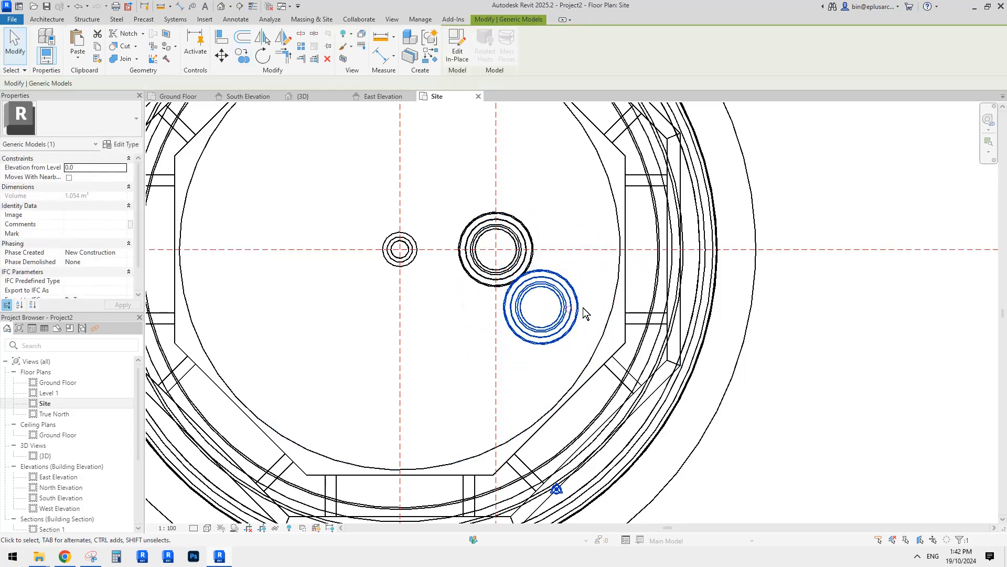
pyautogui.moveTo(561, 317); pyautogui.dragTo(571, 326)
pyautogui.moveTo(572, 320); pyautogui.dragTo(565, 324, button='middle')
# Copy the original column diagonally northeast within the octagonal ring
pyautogui.click(531, 277)
pyautogui.click(522, 268)
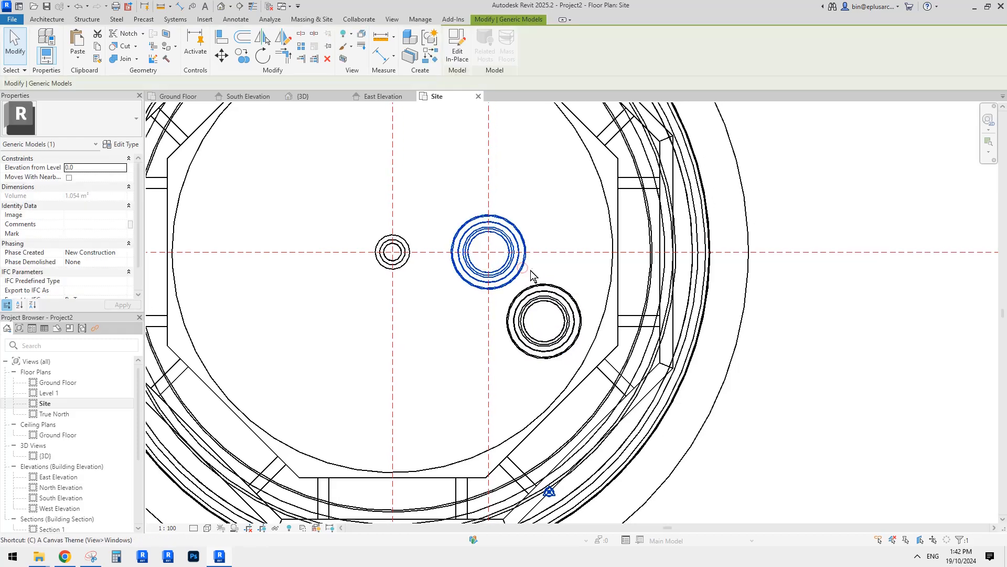
pyautogui.click(607, 185)
pyautogui.press('Escape')
pyautogui.press('Escape')
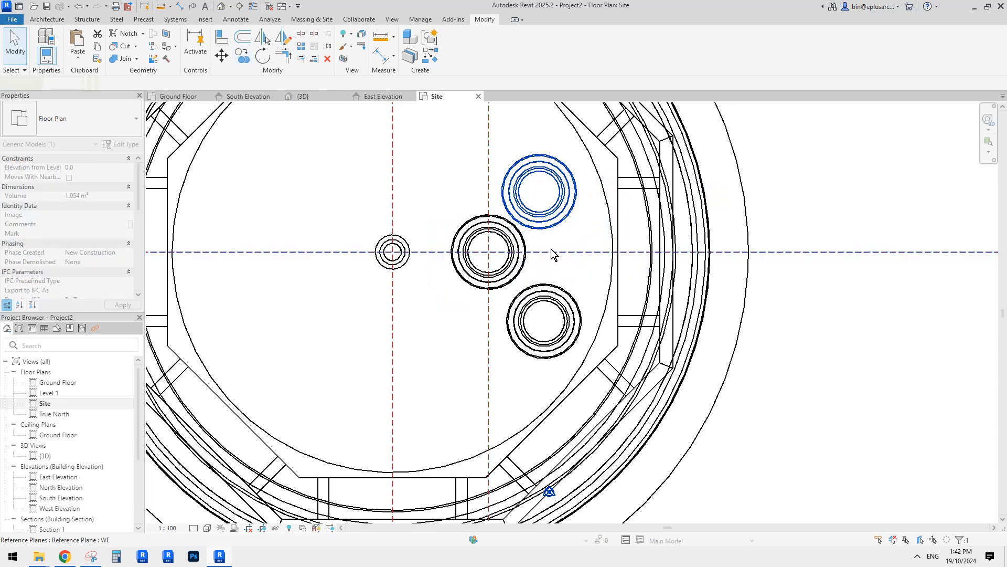
# Shift the northeastern column copy farther outward toward the octagonal ring
pyautogui.click(549, 222)
pyautogui.moveTo(568, 242); pyautogui.dragTo(574, 277, button='middle')
pyautogui.click(573, 270)
pyautogui.moveTo(560, 241)
pyautogui.mouseDown()
pyautogui.moveTo(573, 222)
pyautogui.moveTo(566, 234)
pyautogui.mouseUp()
pyautogui.moveTo(584, 275); pyautogui.dragTo(557, 264, button='middle')
pyautogui.press('Escape')
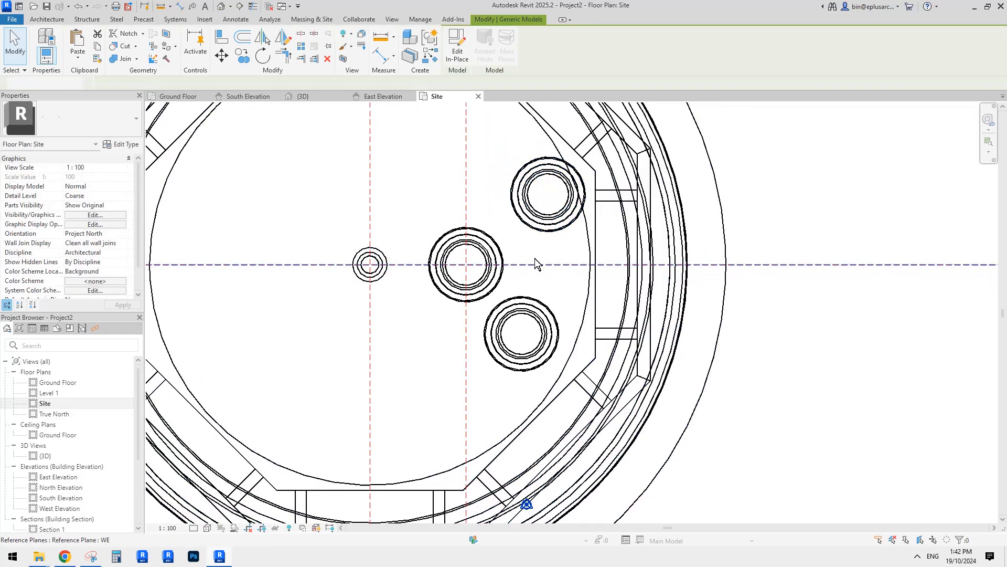
pyautogui.click(549, 224)
pyautogui.moveTo(599, 331); pyautogui.dragTo(611, 288, button='middle')
pyautogui.press('Escape')
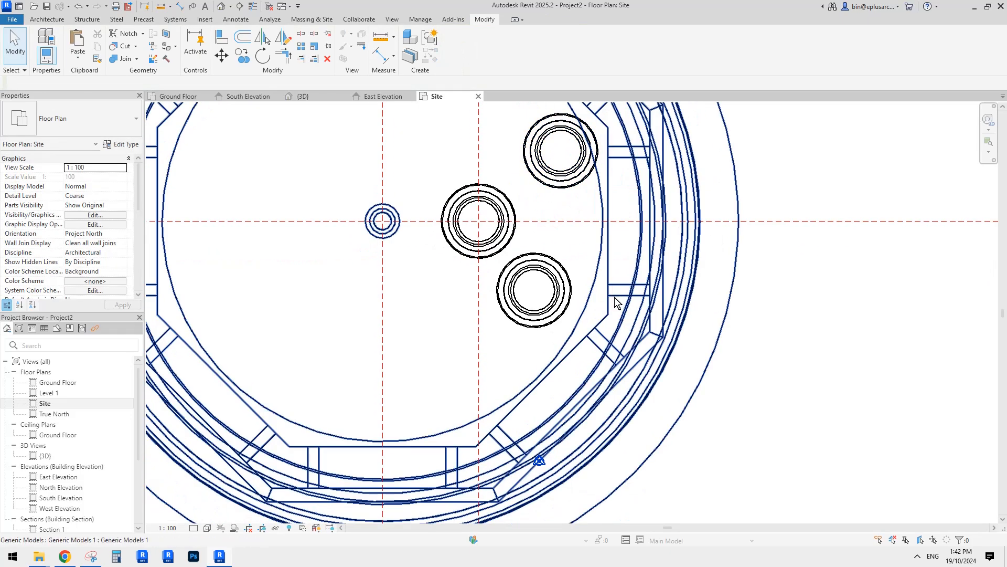
# Delete the original column and its northeastern copy, keeping only the southeastern copy
pyautogui.moveTo(567, 314); pyautogui.dragTo(564, 319, button='middle')
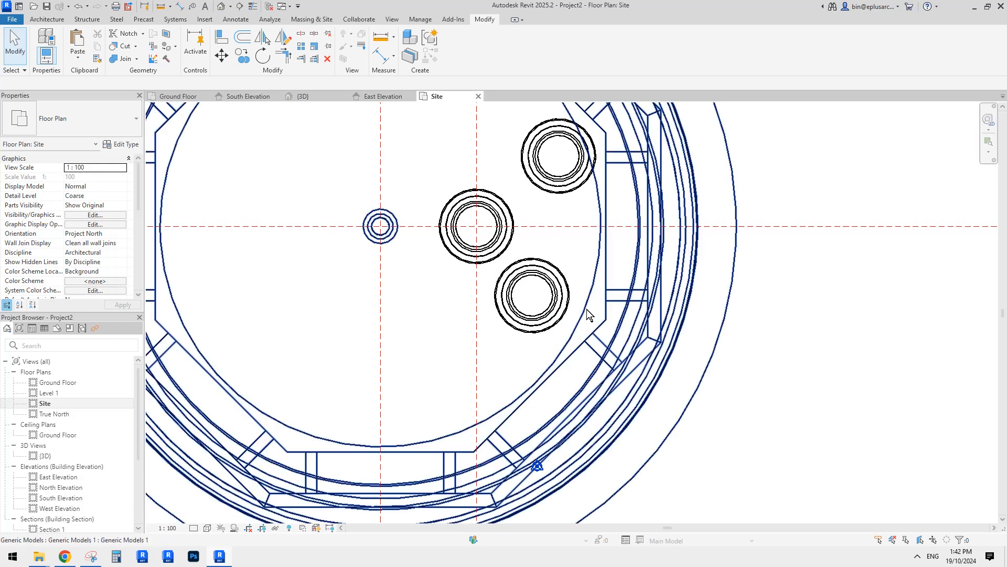
pyautogui.click(512, 233)
pyautogui.press('d')
pyautogui.press('e')
pyautogui.click(549, 183)
pyautogui.press('d')
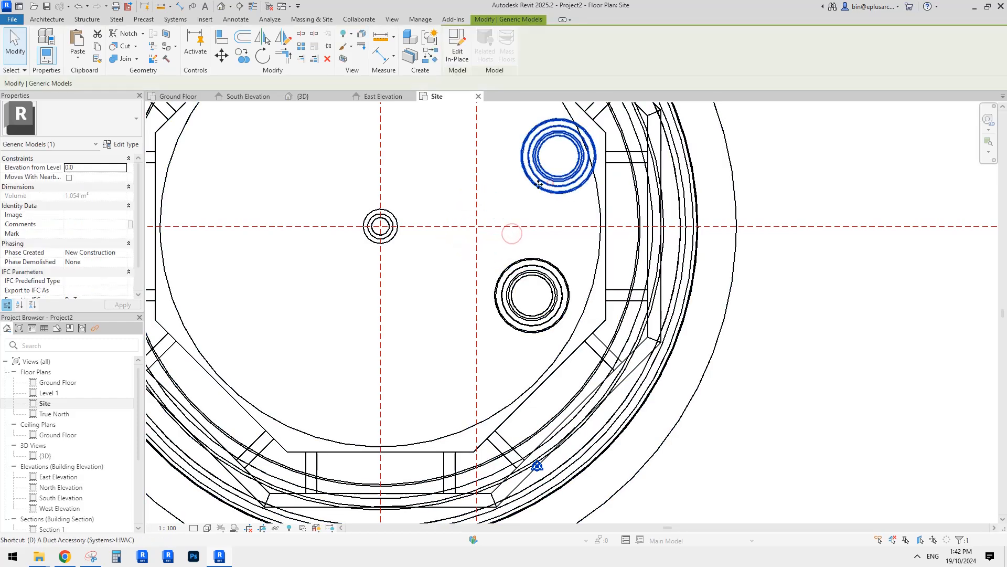
pyautogui.press('e')
# Move the remaining column from its center to the midpoint between the two outer arch endpoints beside the octagonal ring's southeast corner
pyautogui.click(547, 261)
pyautogui.scroll(1, 546, 259)
pyautogui.moveTo(540, 258); pyautogui.dragTo(534, 263, button='middle')
pyautogui.press('m')
pyautogui.press('v')
pyautogui.press('s')
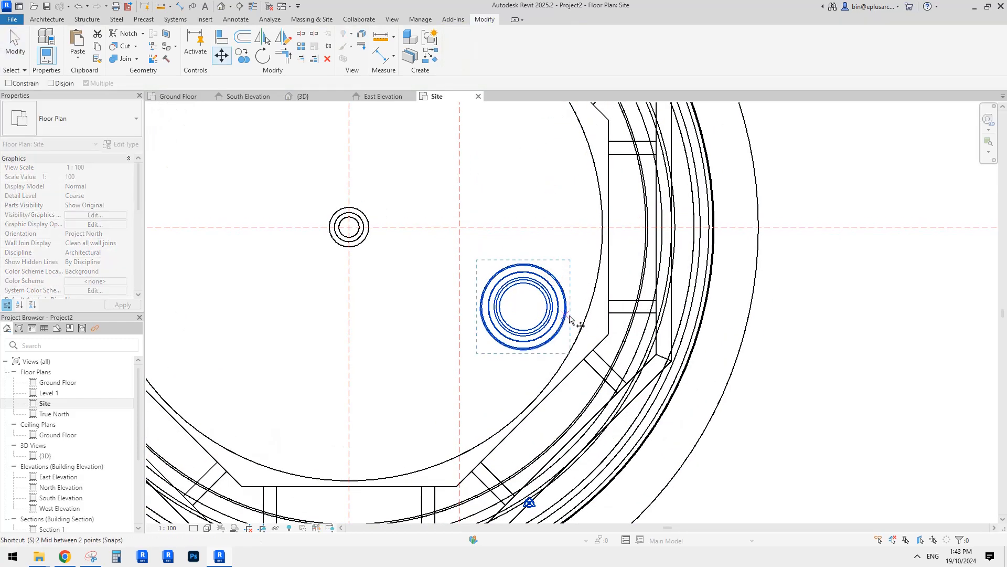
pyautogui.press('Escape')
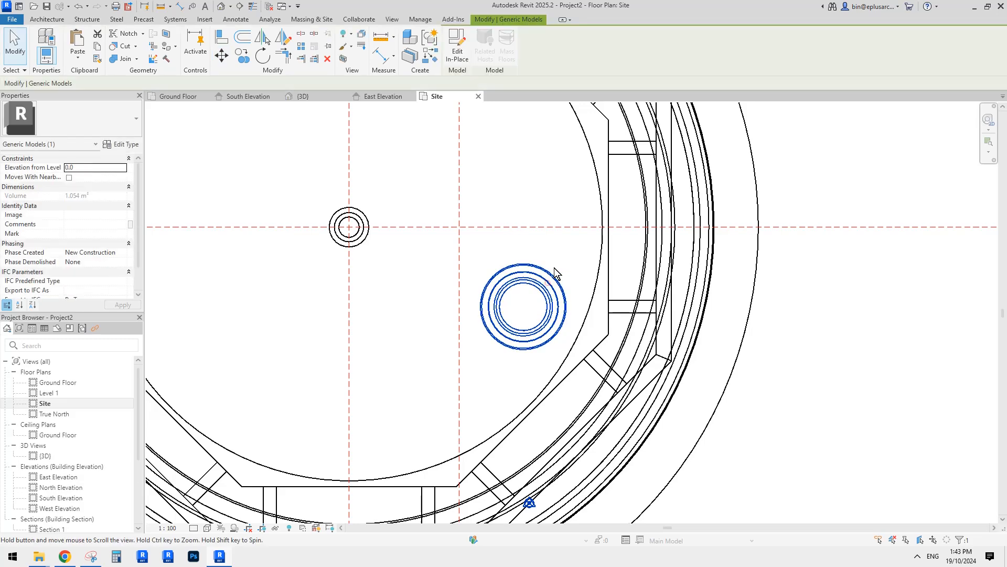
pyautogui.moveTo(554, 271); pyautogui.dragTo(545, 275, button='middle')
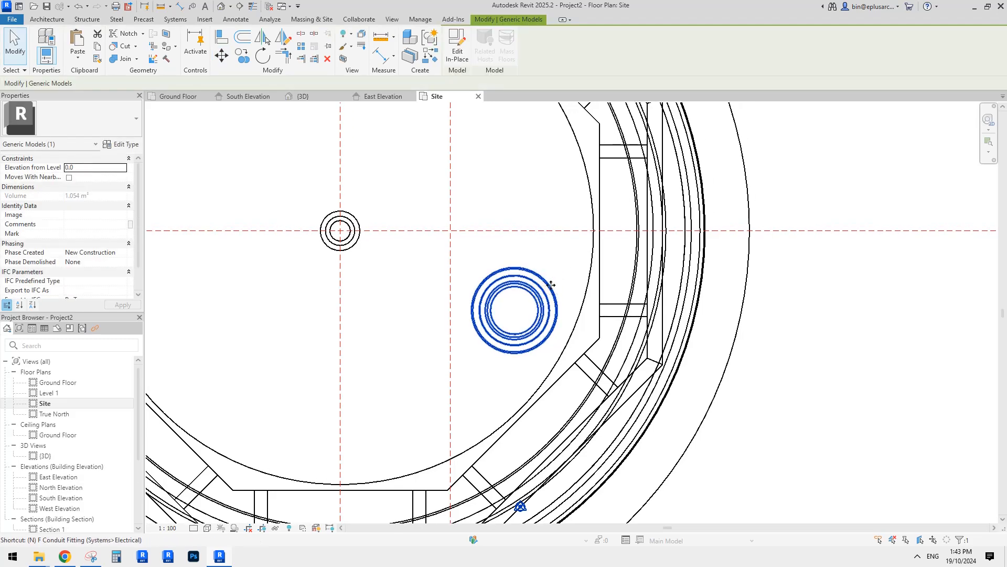
pyautogui.moveTo(551, 285); pyautogui.dragTo(529, 288, button='middle')
pyautogui.press('m')
pyautogui.press('v')
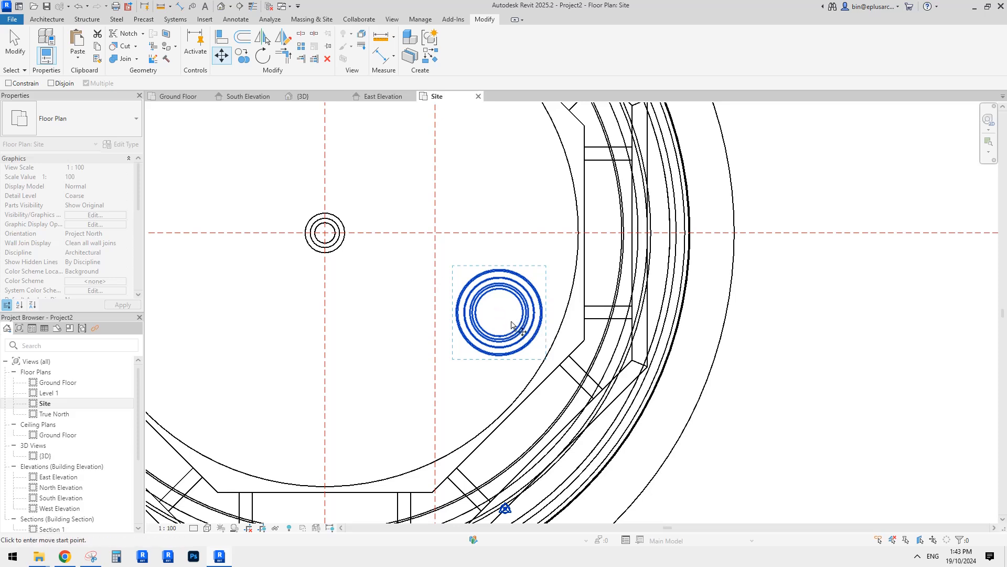
pyautogui.scroll(1, 520, 328)
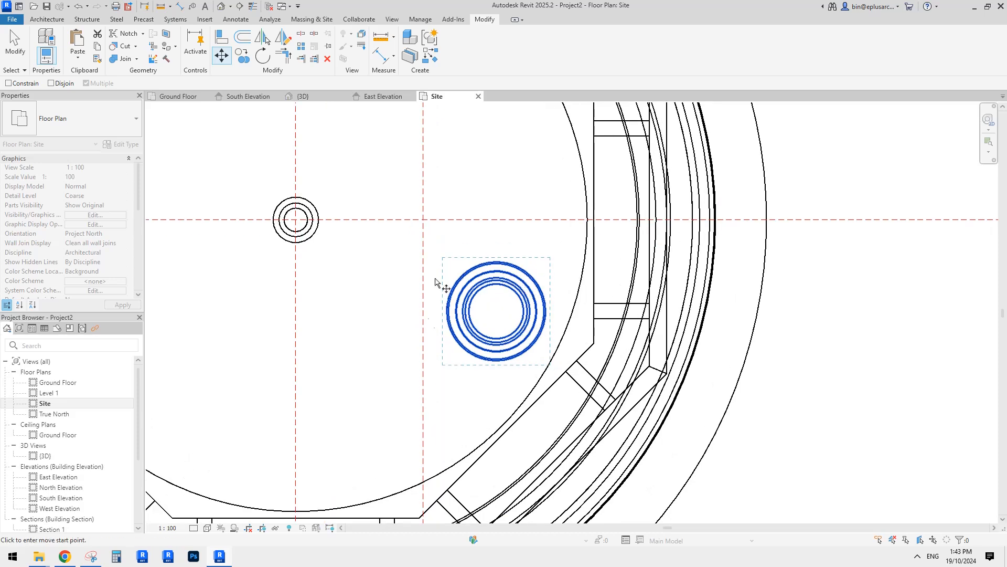
pyautogui.click(540, 338)
pyautogui.moveTo(588, 315); pyautogui.dragTo(589, 224, button='middle')
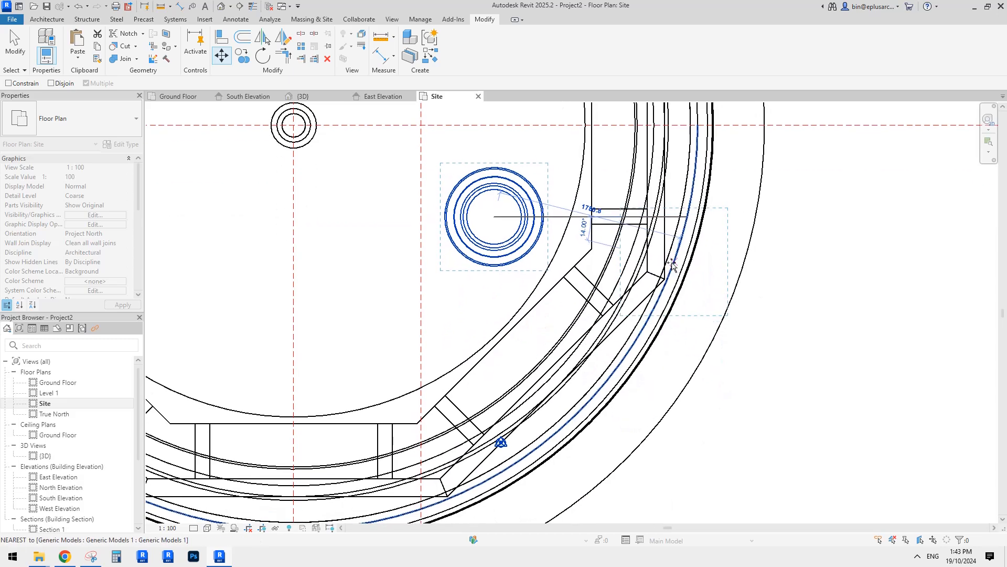
pyautogui.scroll(1, 644, 273)
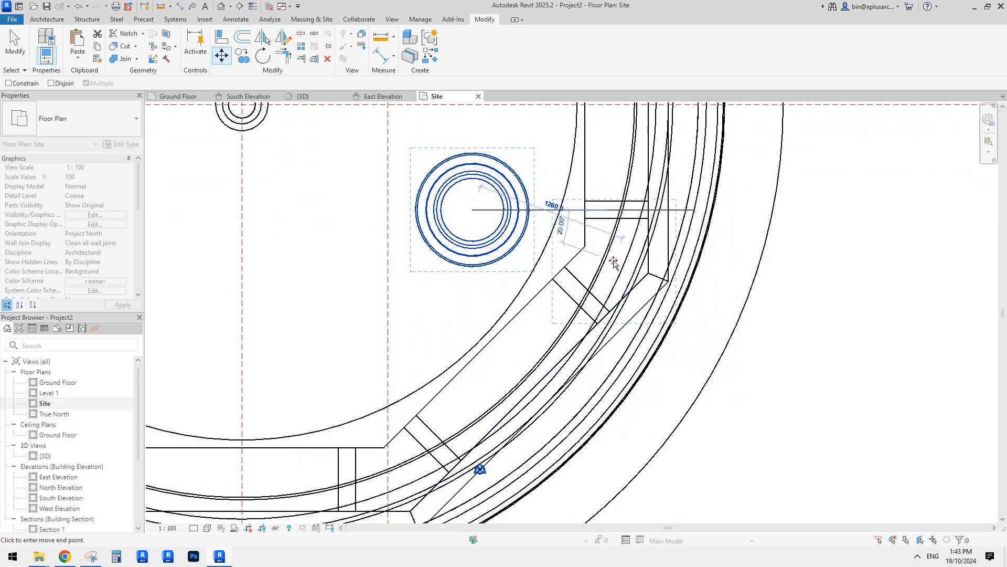
pyautogui.scroll(1, 614, 262)
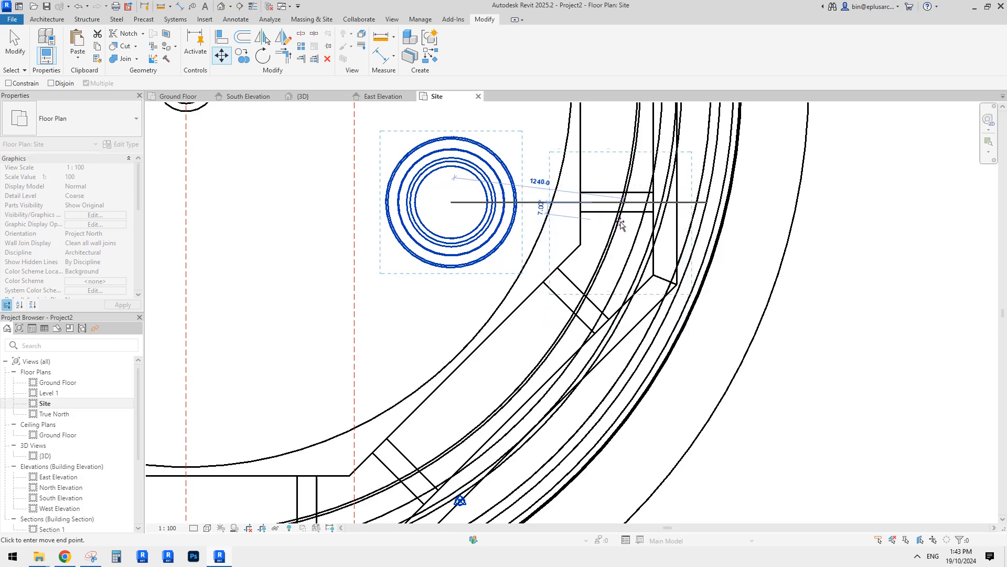
pyautogui.scroll(1, 614, 257)
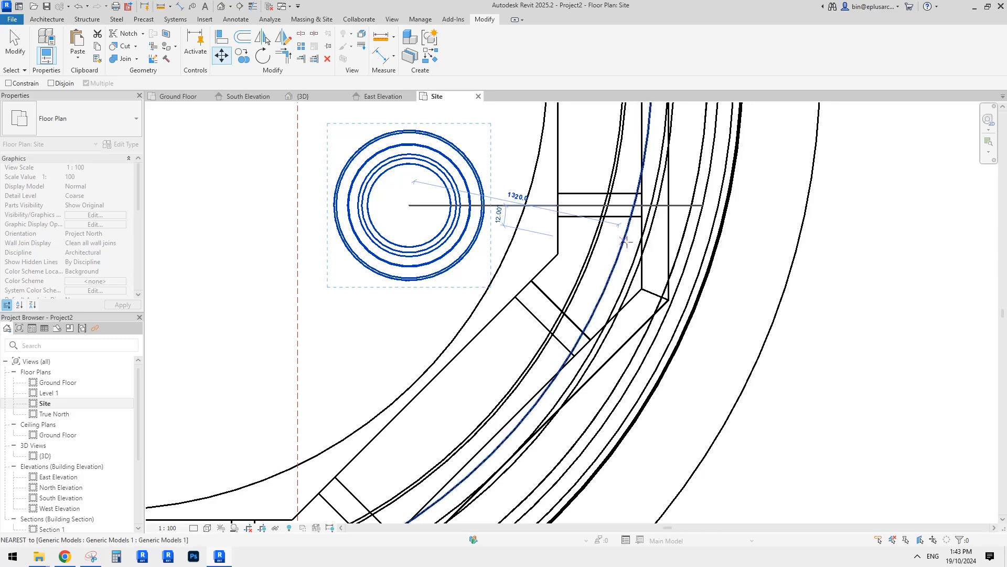
pyautogui.scroll(1, 599, 215)
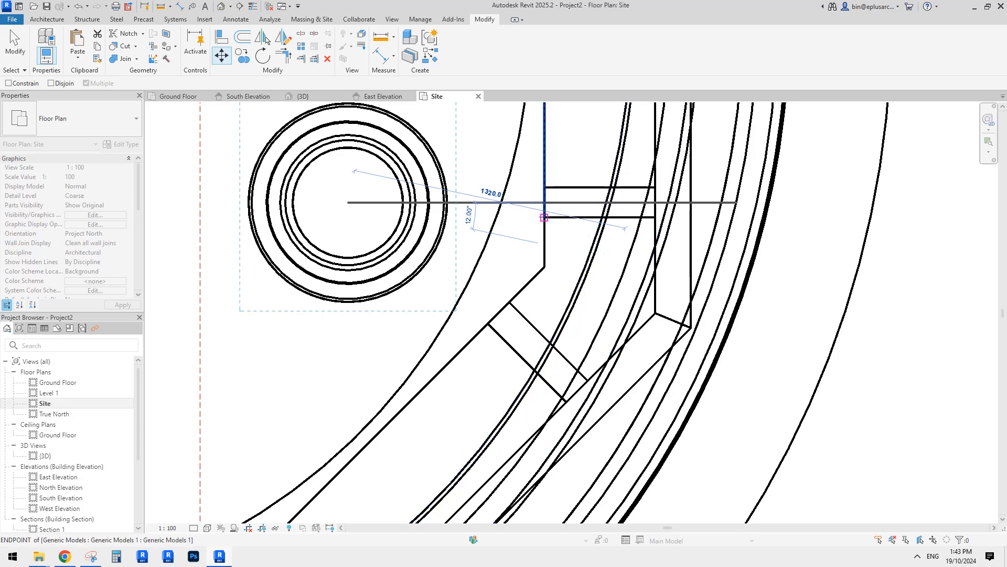
pyautogui.moveTo(622, 258); pyautogui.dragTo(612, 259, button='middle')
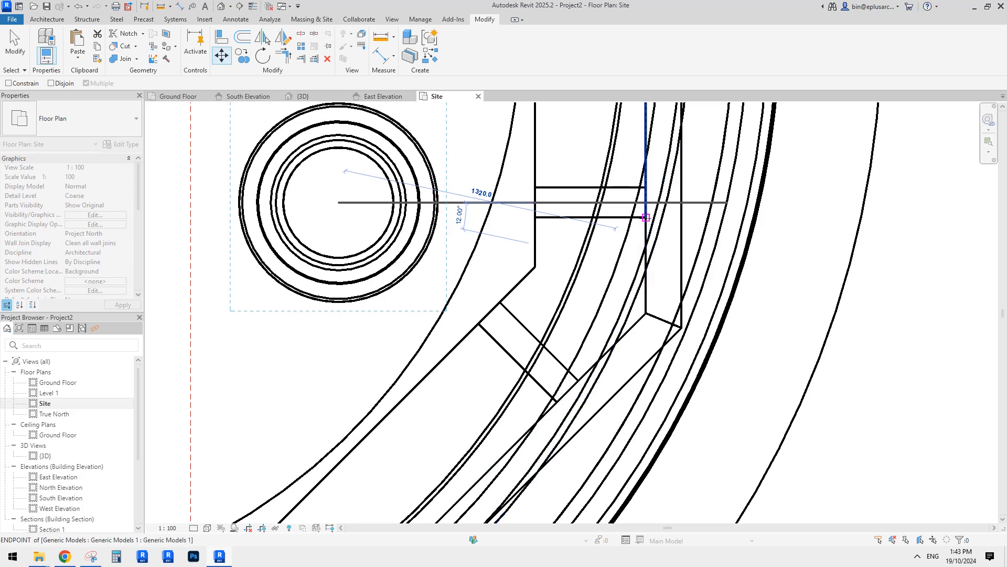
pyautogui.click(646, 217)
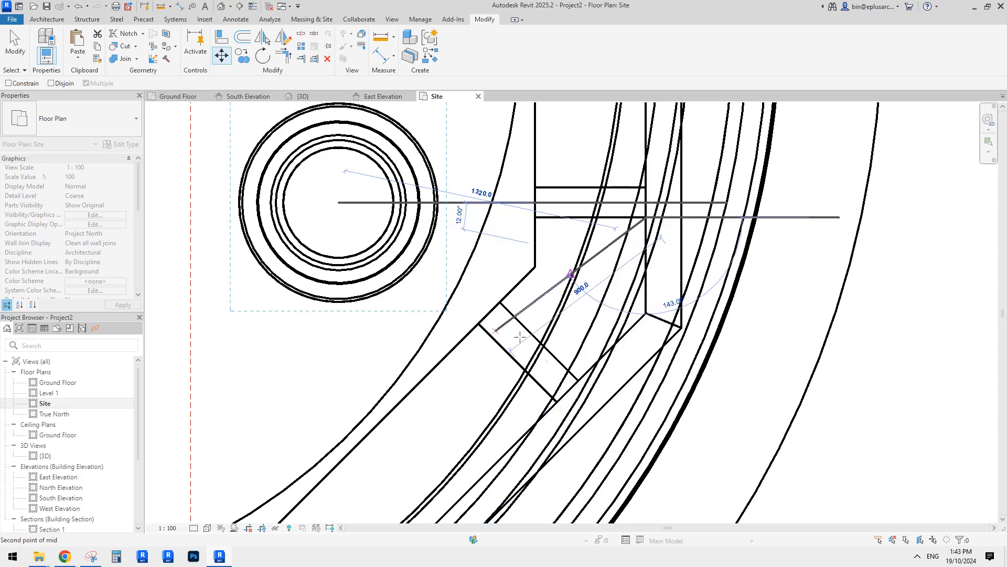
pyautogui.click(579, 380)
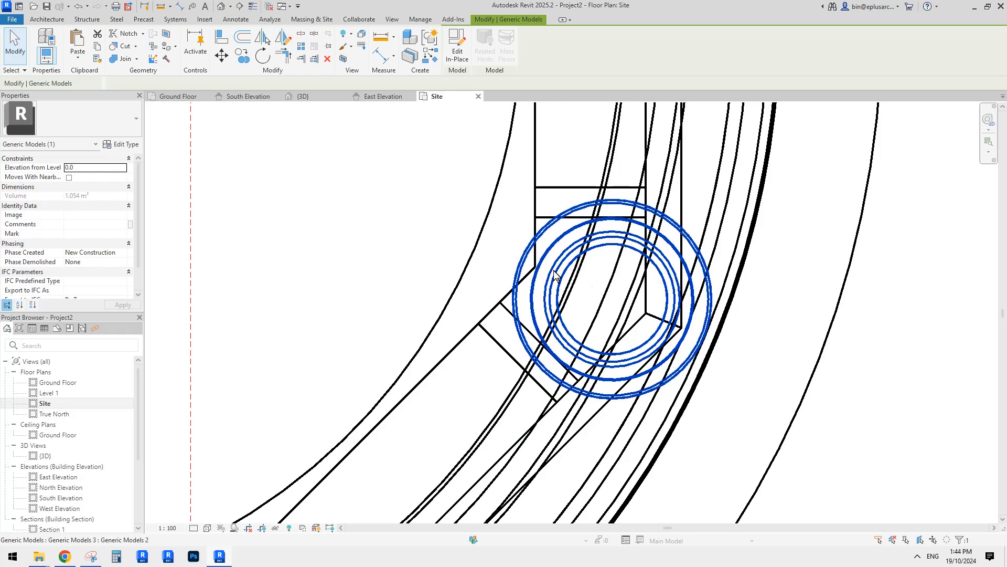
# Move the column inward by the offset from the outer to the inner endpoint of the short edge at the ring's southeast corner
pyautogui.moveTo(568, 284); pyautogui.dragTo(565, 287, button='middle')
pyautogui.press('m')
pyautogui.press('v')
pyautogui.scroll(2, 629, 311)
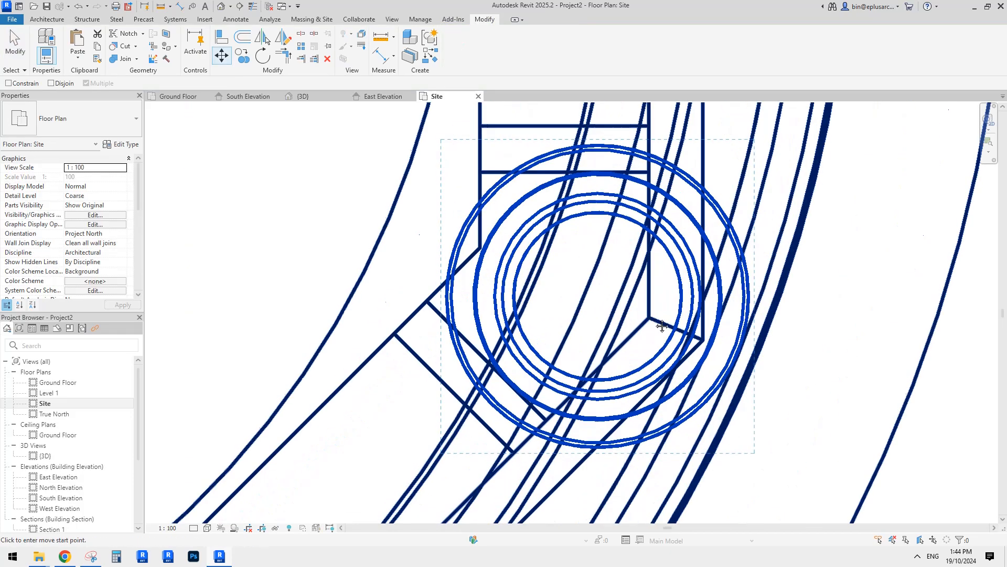
pyautogui.click(704, 341)
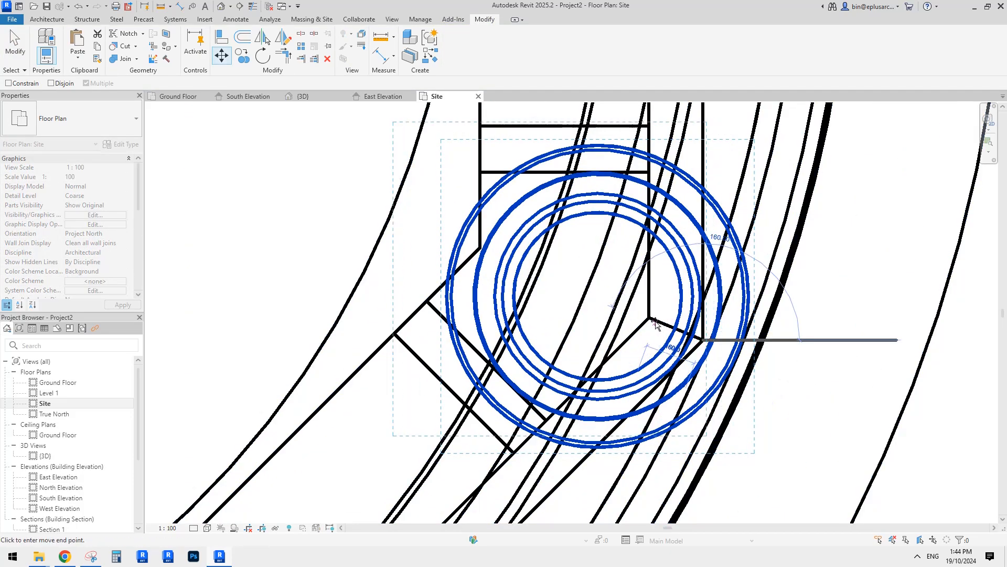
pyautogui.click(651, 319)
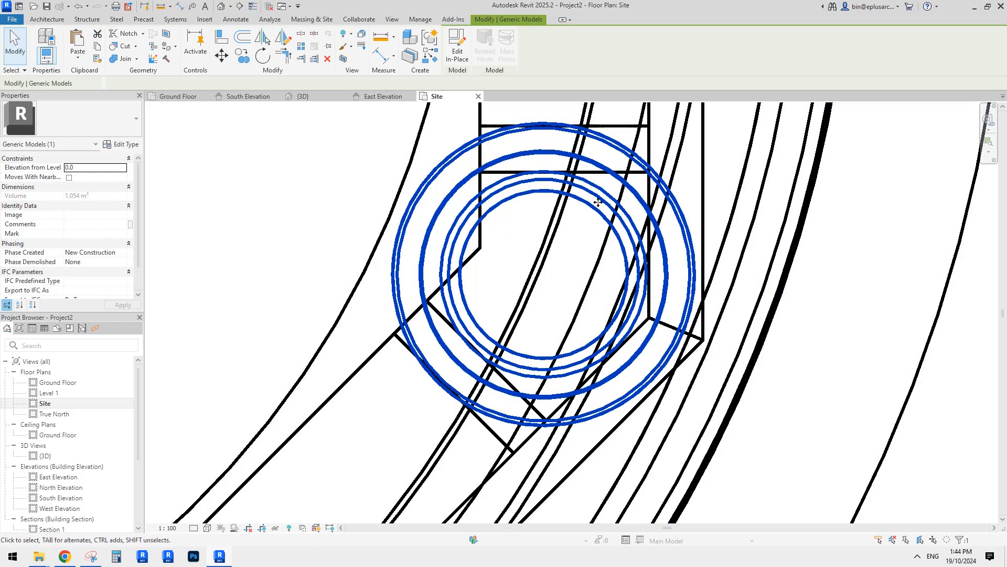
pyautogui.press('Escape')
pyautogui.scroll(-5, 580, 212)
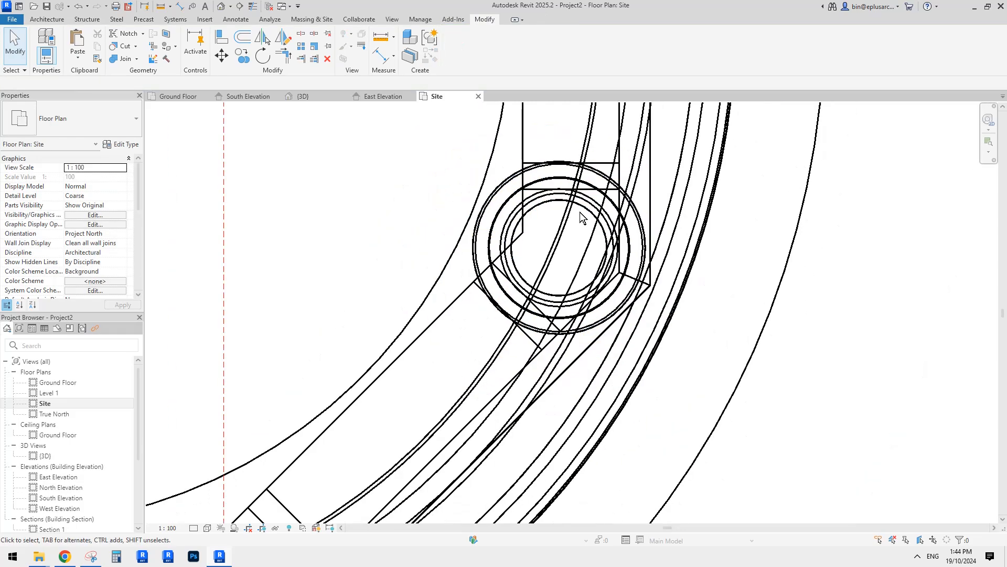
# Examine the column's fit beneath the arched octagonal ring in the 3D view from below and return to the Site floor plan
pyautogui.click(221, 6)
pyautogui.scroll(-3, 608, 213)
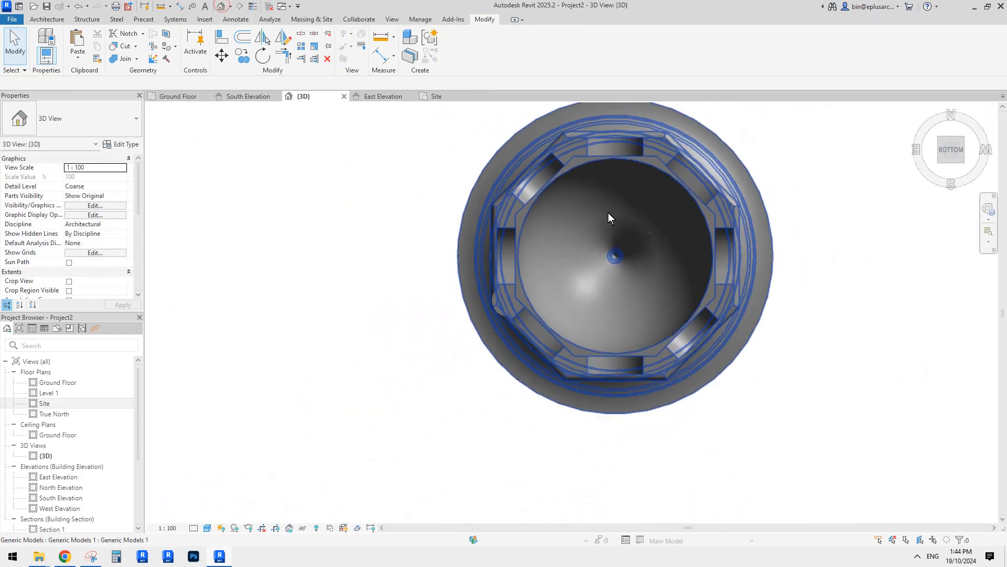
pyautogui.keyDown('shift'); pyautogui.moveTo(609, 212); pyautogui.dragTo(548, 150, button='middle'); pyautogui.keyUp('shift')
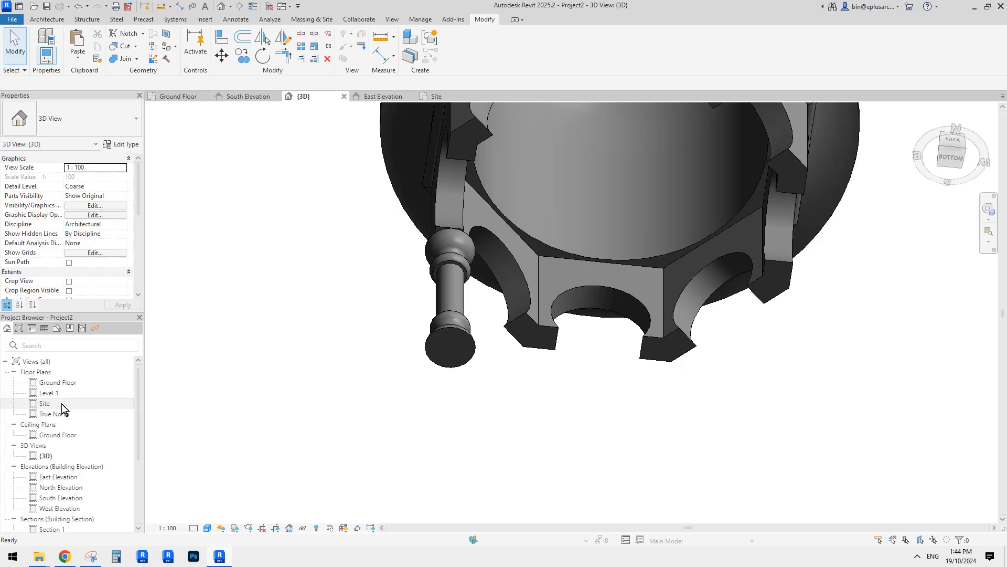
pyautogui.doubleClick(45, 405)
pyautogui.scroll(-3, 553, 353)
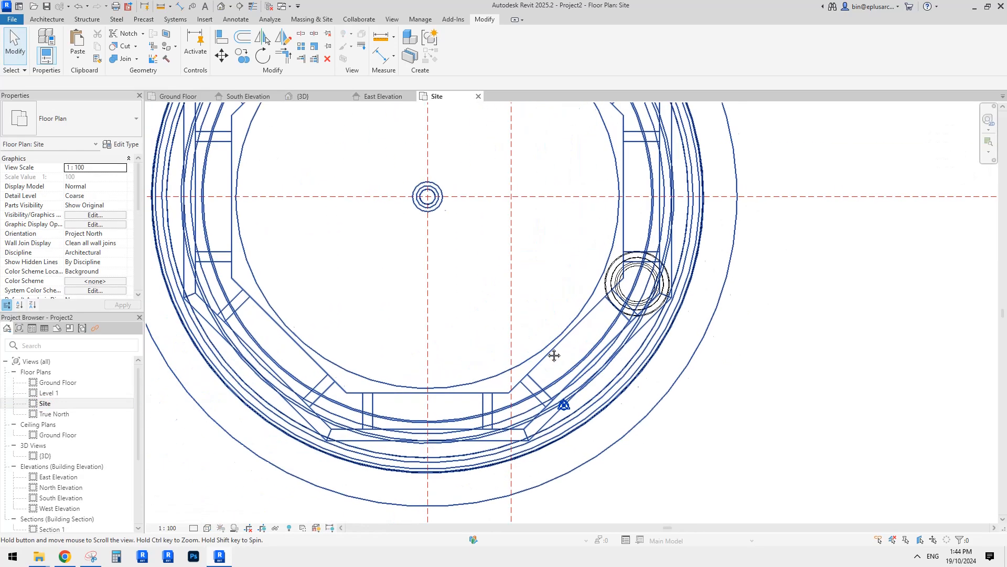
# Try to array the column at the octagonal ring's southeast corner and undo the attempt
pyautogui.click(625, 297)
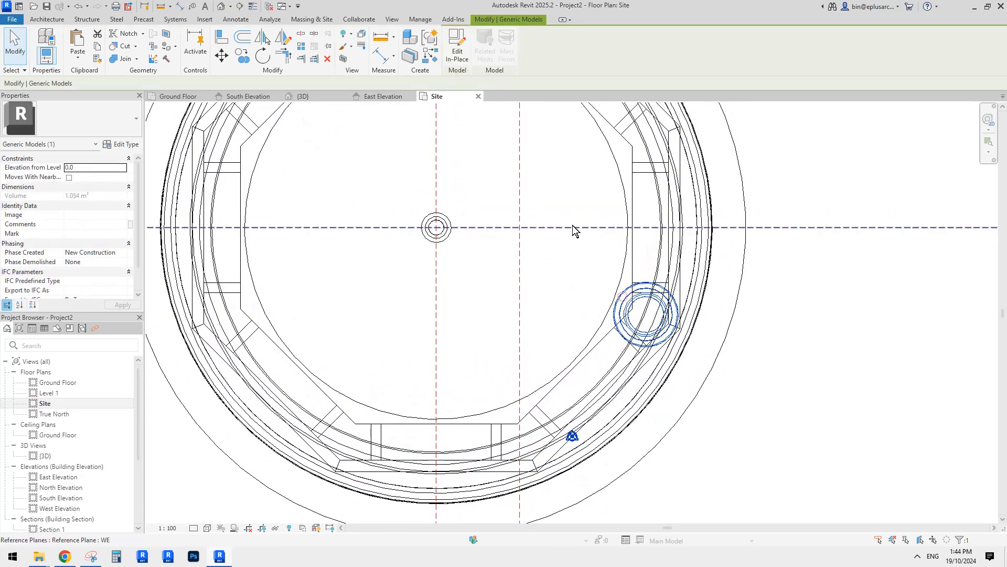
pyautogui.moveTo(622, 308); pyautogui.dragTo(629, 335, button='middle')
pyautogui.scroll(-2, 635, 331)
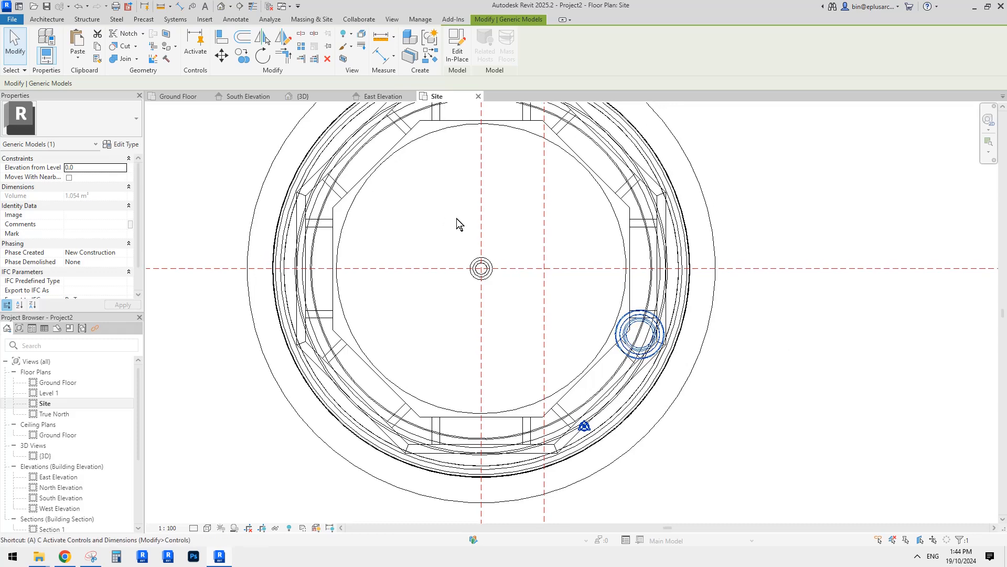
pyautogui.press('a')
pyautogui.press('r')
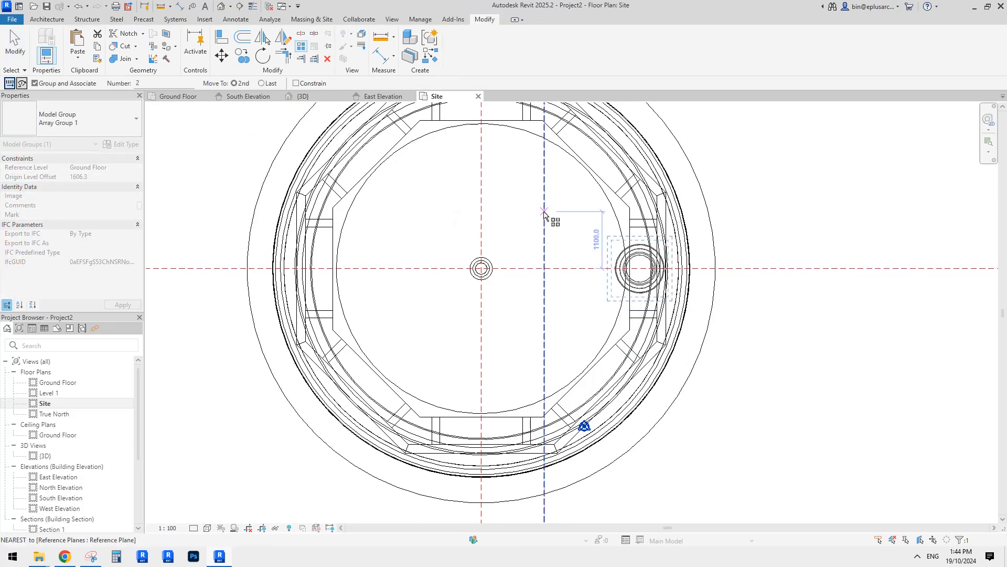
pyautogui.hotkey('ctrl', 'z')
pyautogui.hotkey('ctrl', 'y')
pyautogui.hotkey('ctrl', 'z')
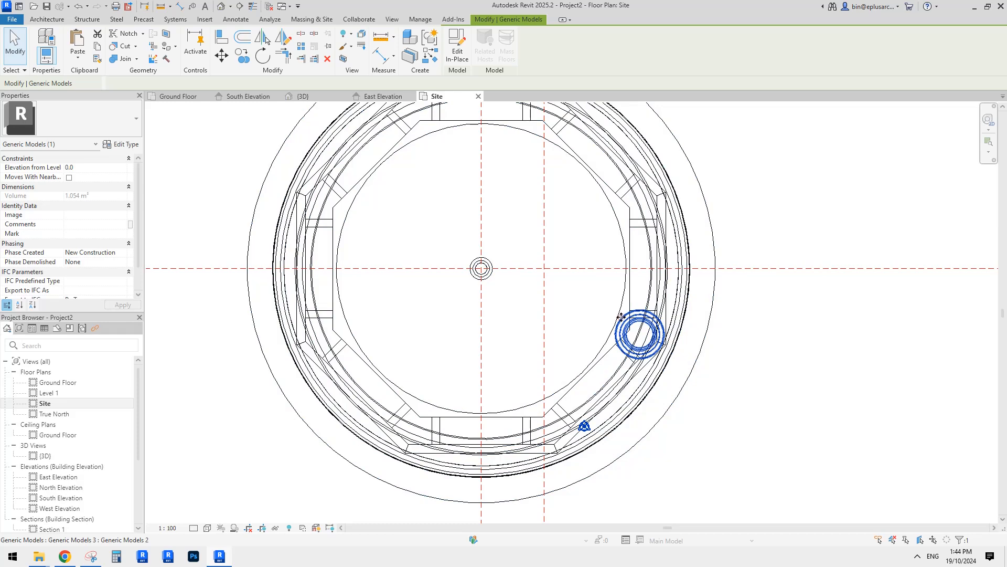
pyautogui.hotkey('ctrl', 'y')
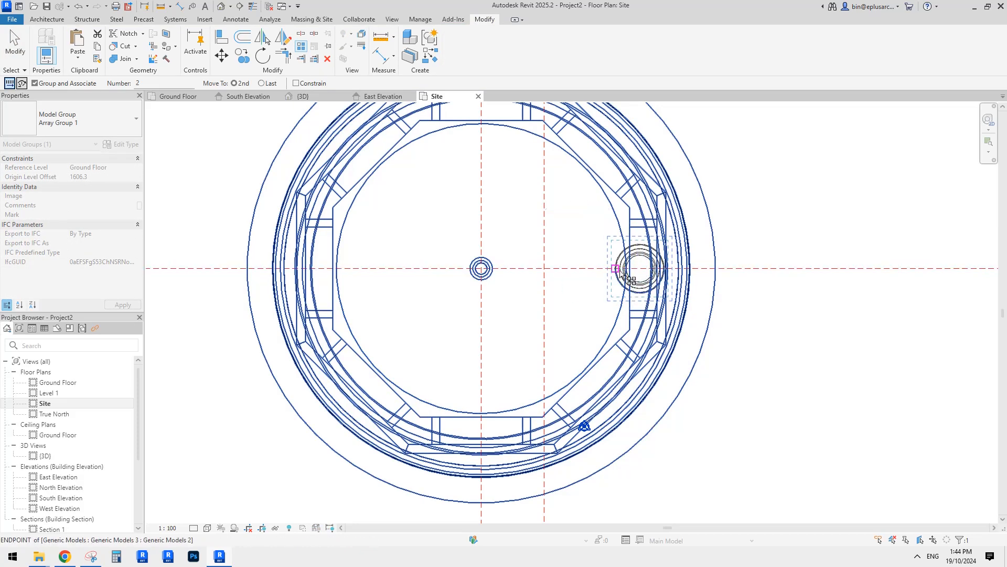
pyautogui.hotkey('ctrl', 'z')
# Rotate a copy of the southeast column around the dome's center to the adjacent ring corner on the south side
pyautogui.moveTo(650, 318); pyautogui.dragTo(628, 315, button='middle')
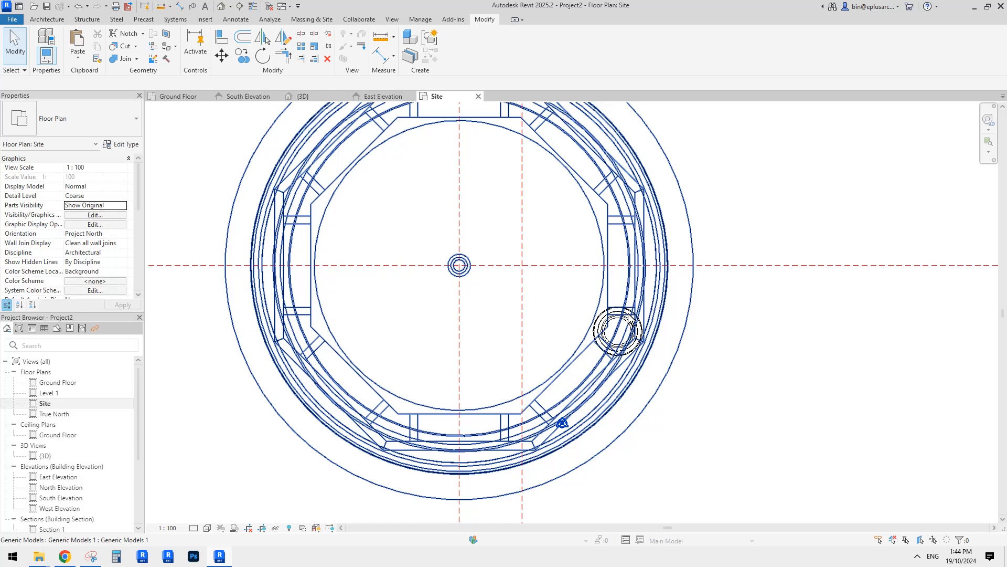
pyautogui.click(602, 328)
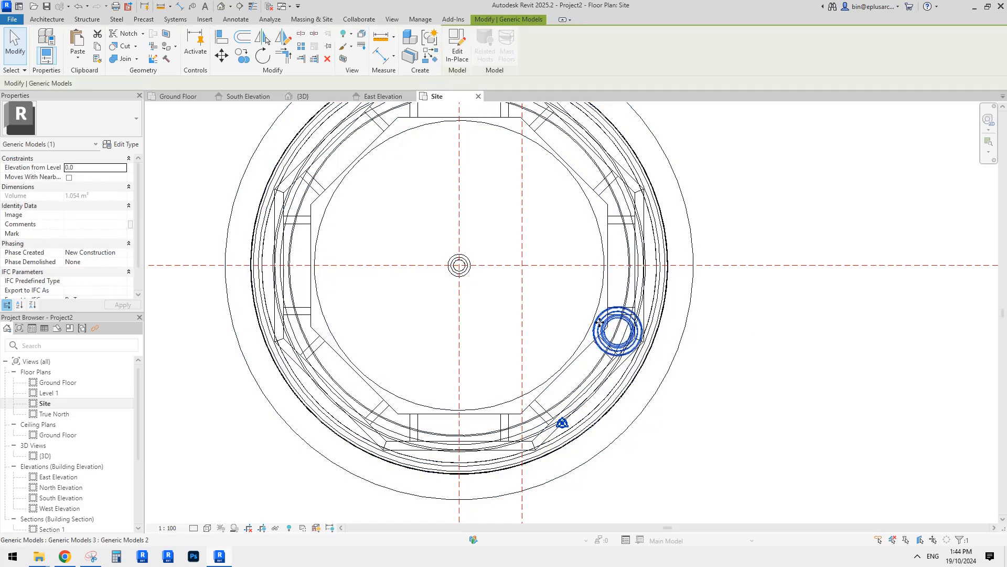
pyautogui.moveTo(598, 317); pyautogui.dragTo(582, 304, button='middle')
pyautogui.press('r')
pyautogui.press('o')
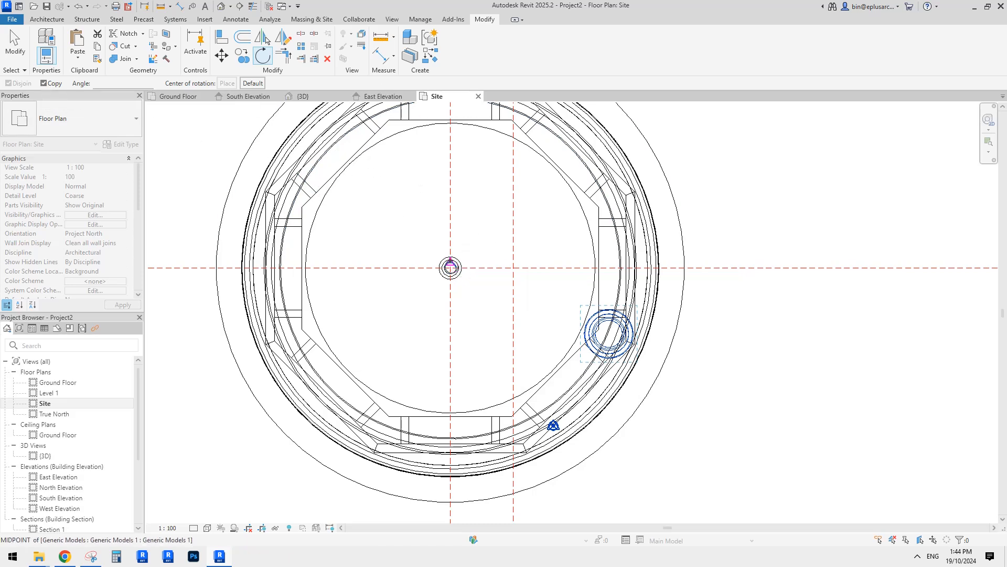
pyautogui.click(450, 268)
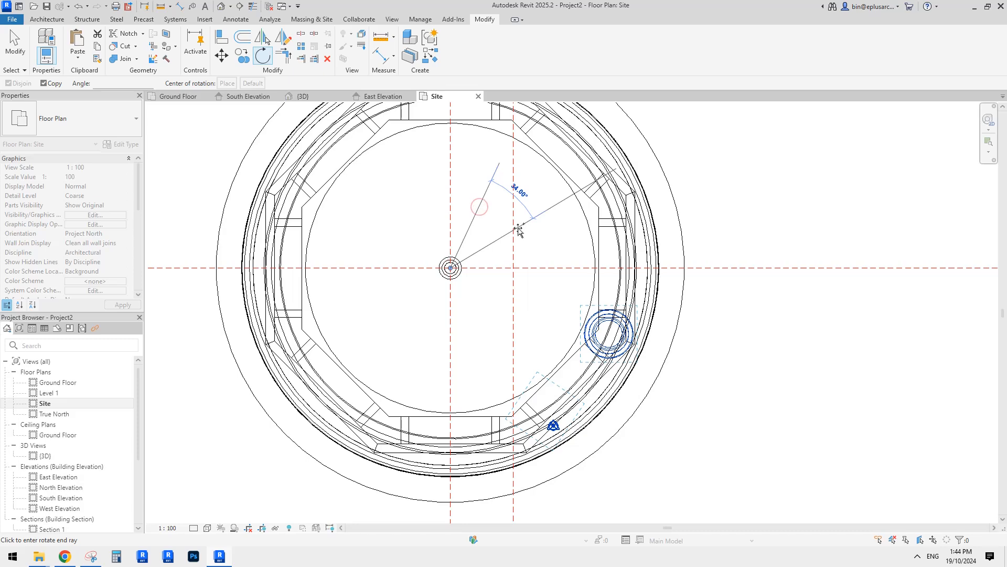
pyautogui.press('Return')
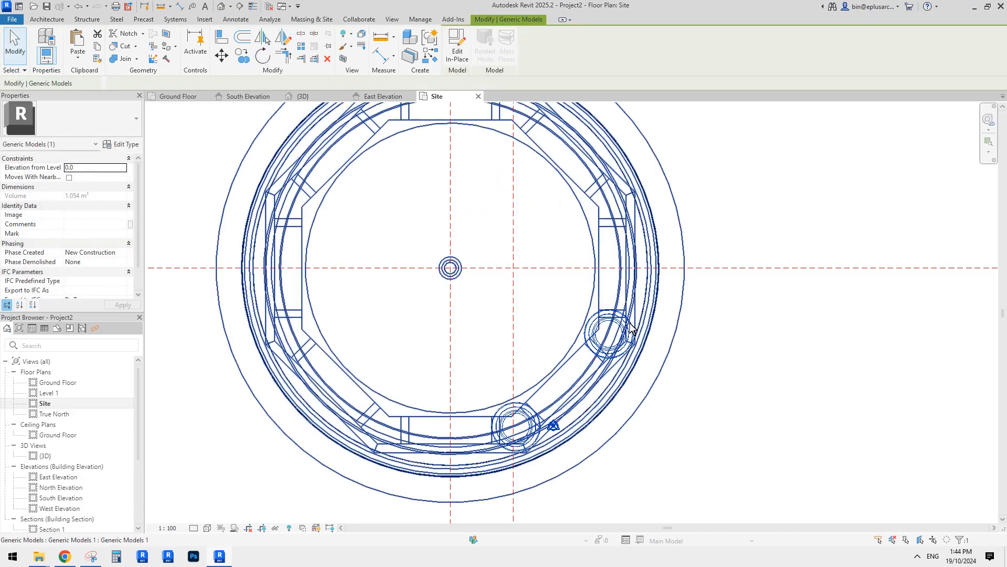
pyautogui.press('Escape')
# Mirror the two southeast columns across the vertical center reference plane to the ring's southwest side
pyautogui.click(601, 328)
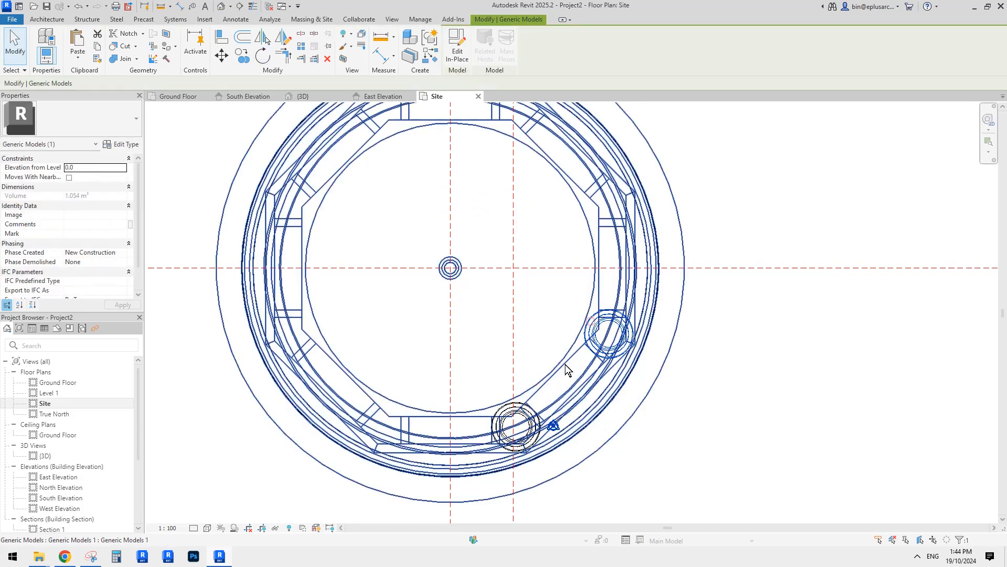
pyautogui.keyDown('ctrl'); pyautogui.click(506, 413); pyautogui.keyUp('ctrl')
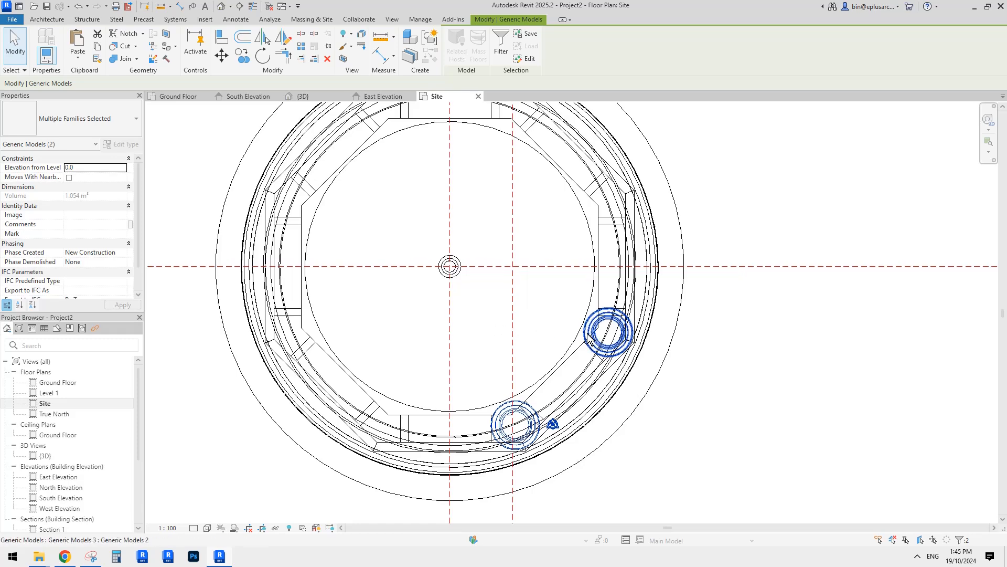
pyautogui.moveTo(586, 325); pyautogui.dragTo(490, 311, button='middle')
pyautogui.press('m')
pyautogui.press('m')
pyautogui.click(356, 209)
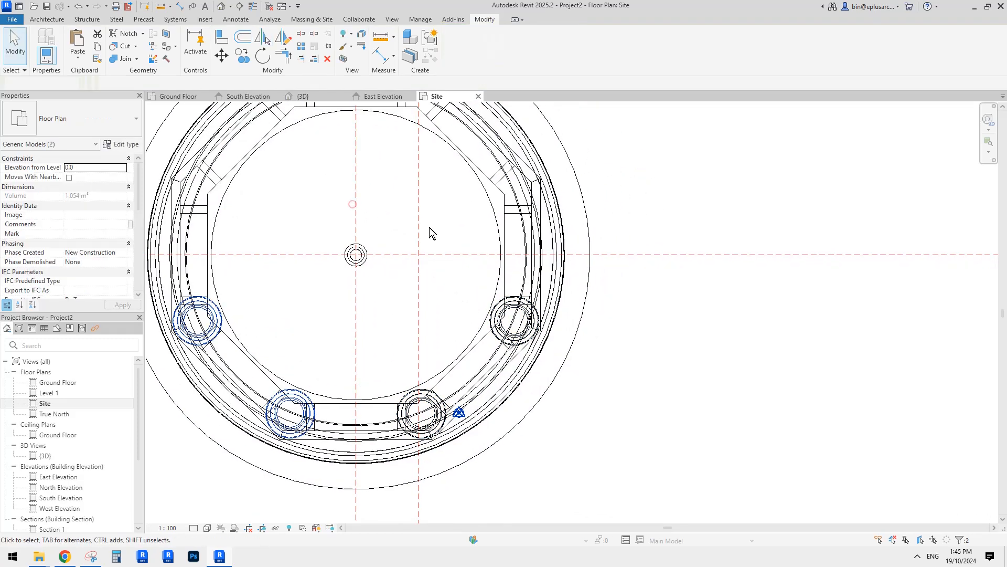
# Mirror the two southwest columns across the horizontal center reference plane to the northwest corners
pyautogui.moveTo(362, 308); pyautogui.dragTo(426, 316, button='middle')
pyautogui.press('m')
pyautogui.press('m')
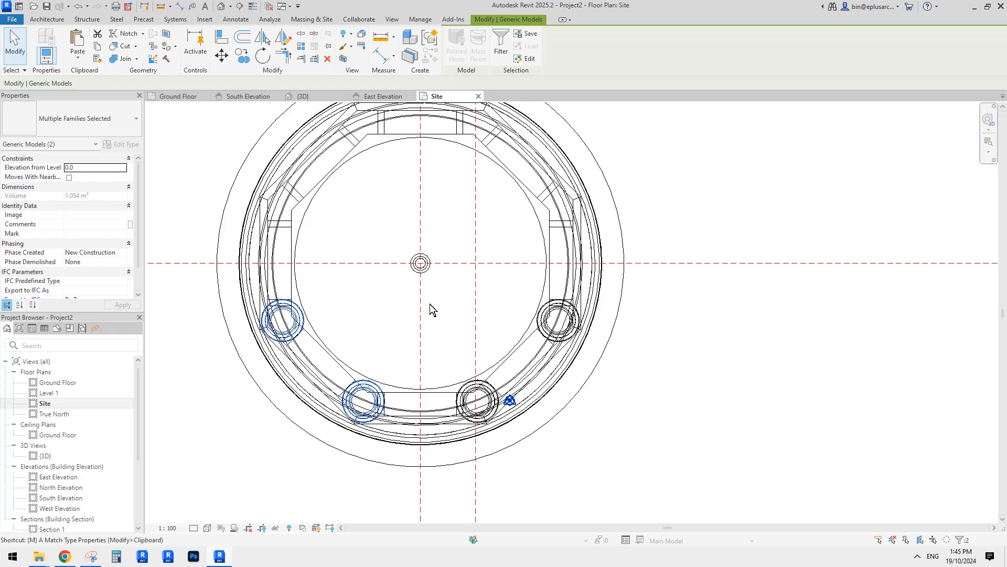
pyautogui.click(378, 263)
# Mirror the two northwest columns across the vertical center reference plane to complete the ring of eight columns
pyautogui.press('m')
pyautogui.press('m')
pyautogui.click(421, 210)
pyautogui.moveTo(461, 236); pyautogui.dragTo(464, 245, button='middle')
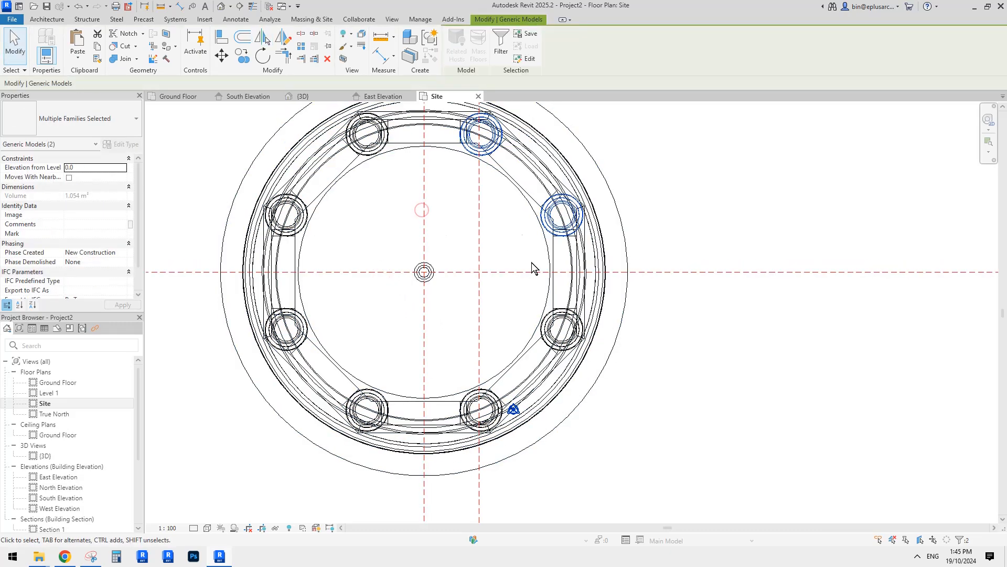
pyautogui.press('Escape')
# Examine the full column ring, dome and finial in the 3D view
pyautogui.moveTo(557, 294); pyautogui.dragTo(559, 299, button='middle')
pyautogui.moveTo(591, 258); pyautogui.dragTo(636, 277, button='middle')
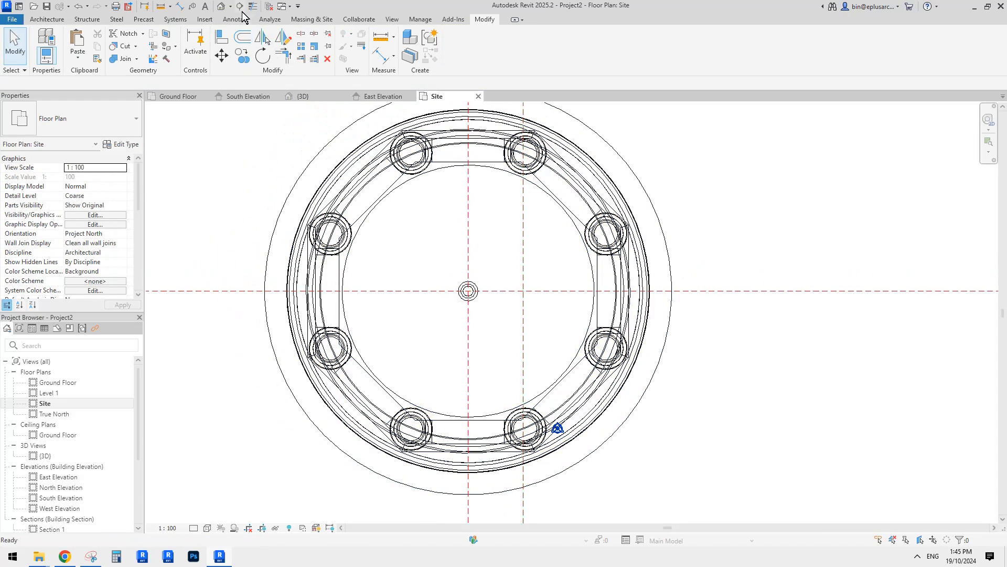
pyautogui.click(221, 7)
pyautogui.keyDown('shift'); pyautogui.moveTo(547, 147); pyautogui.dragTo(705, 354, button='middle'); pyautogui.keyUp('shift')
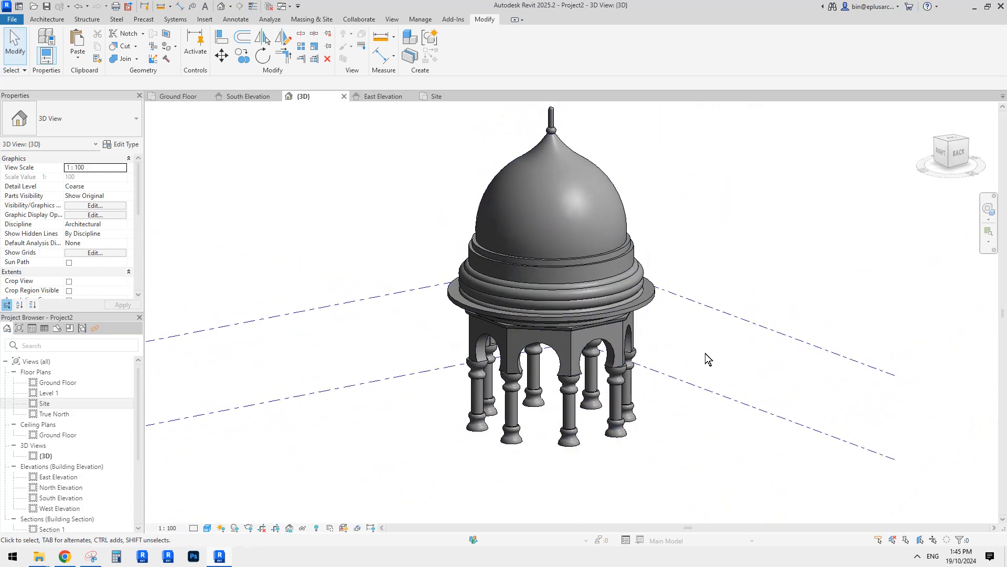
pyautogui.scroll(2, 542, 200)
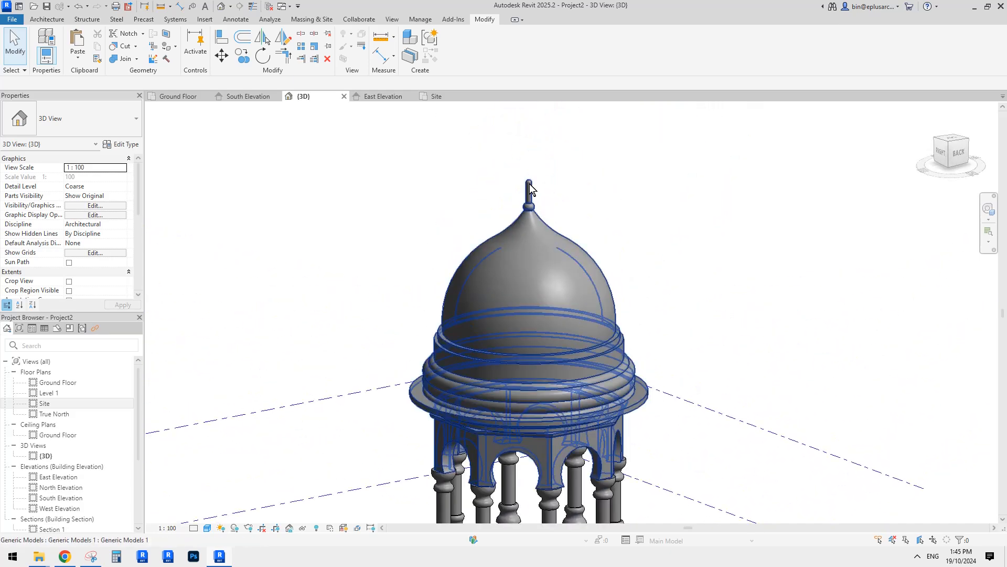
pyautogui.click(530, 183)
pyautogui.press('Escape')
pyautogui.scroll(-4, 533, 186)
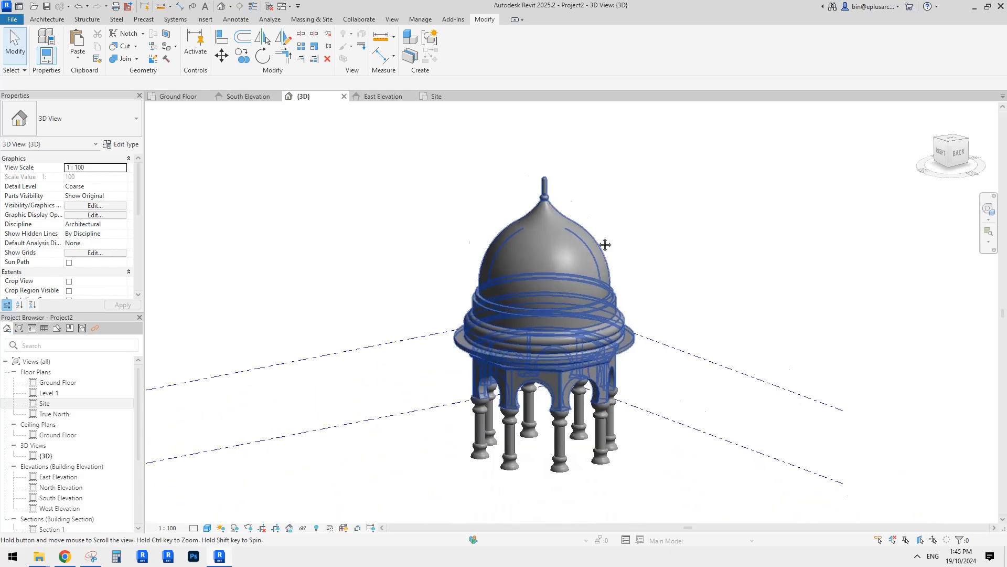
pyautogui.scroll(4, 577, 236)
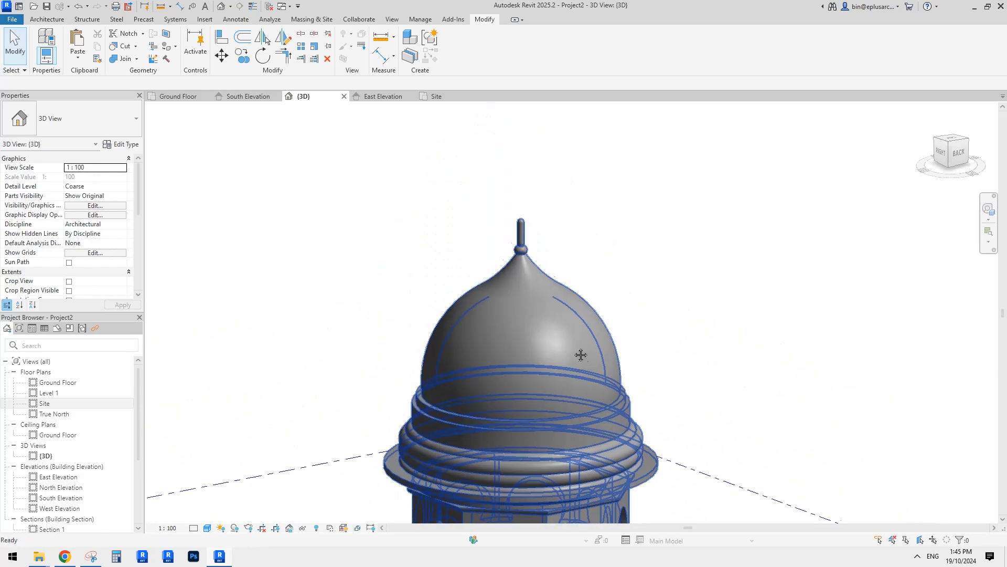
# Open the dome's in-place revolve and its profile sketch for editing
pyautogui.doubleClick(519, 227)
pyautogui.doubleClick(518, 218)
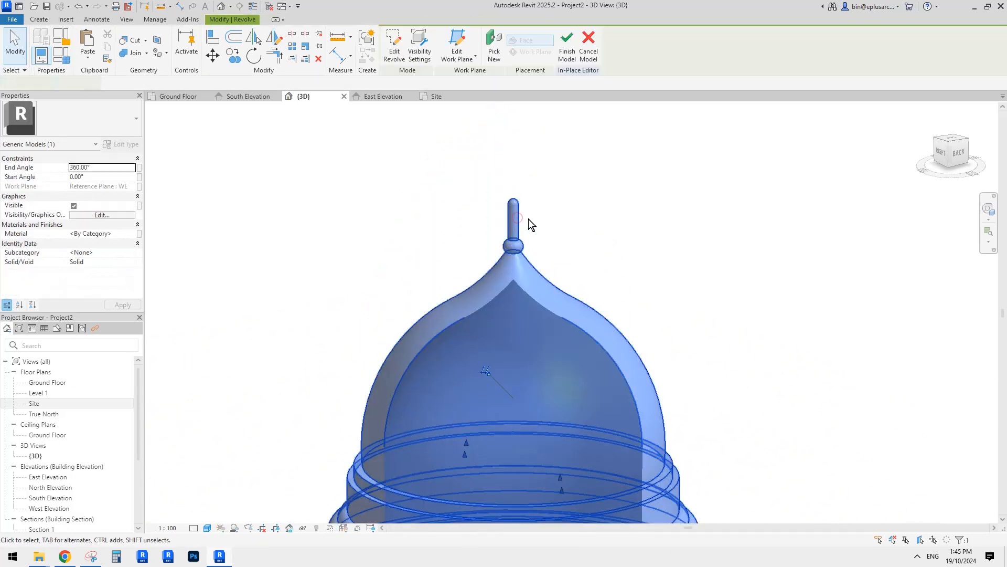
pyautogui.scroll(3, 500, 254)
# Try to replace the bulb arc below the finial with a fillet between the finial's side line and the dome curve
pyautogui.click(500, 253)
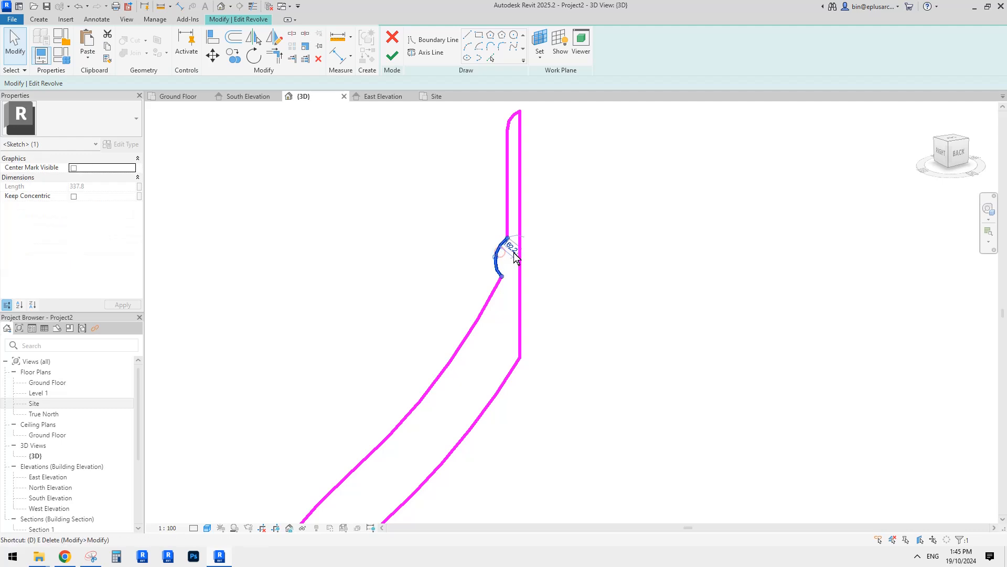
pyautogui.press('Delete')
pyautogui.press('t')
pyautogui.press('r')
pyautogui.click(505, 225)
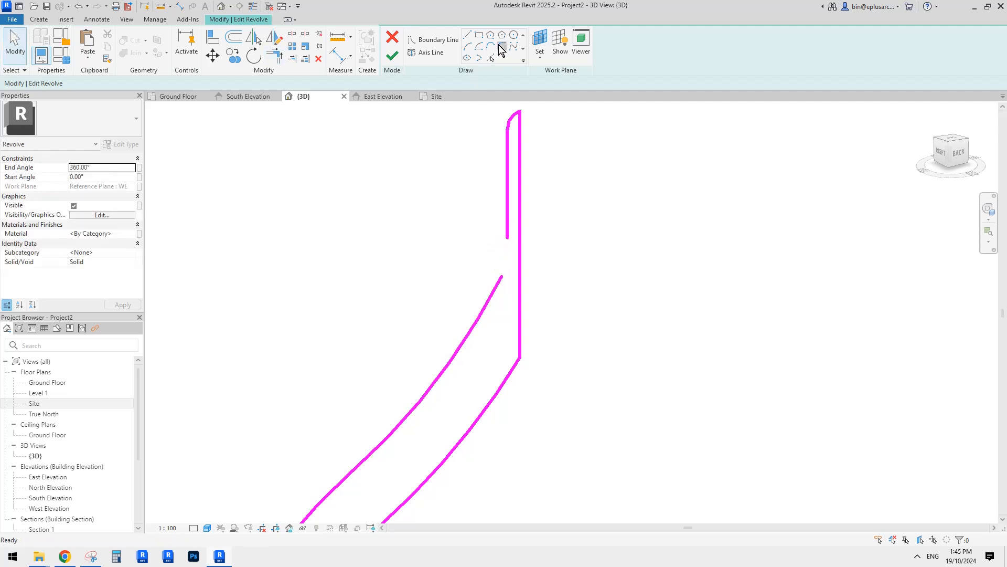
pyautogui.click(502, 48)
pyautogui.scroll(3, 517, 243)
pyautogui.click(496, 224)
pyautogui.scroll(3, 483, 299)
pyautogui.click(481, 299)
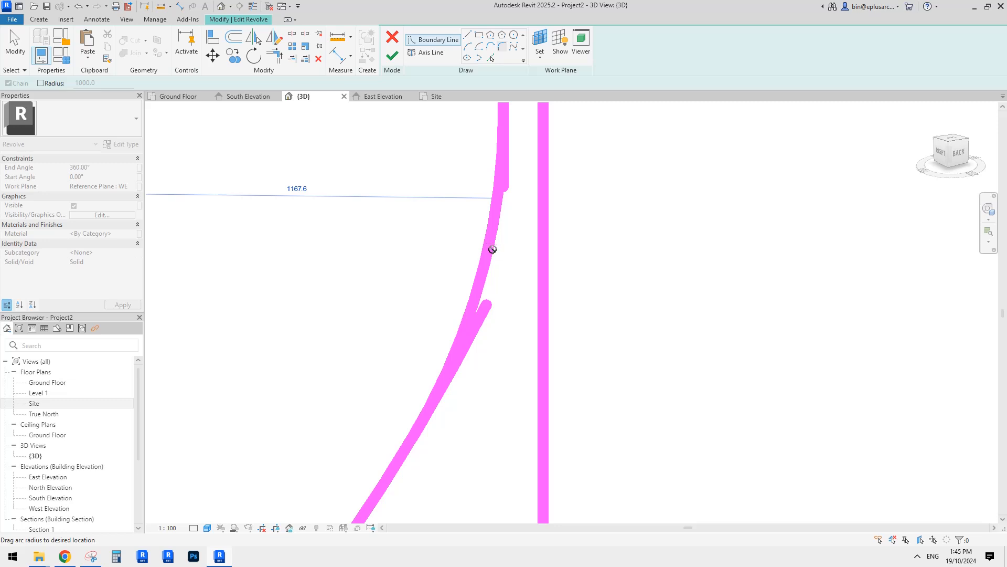
pyautogui.scroll(2, 492, 249)
pyautogui.scroll(-1, 504, 204)
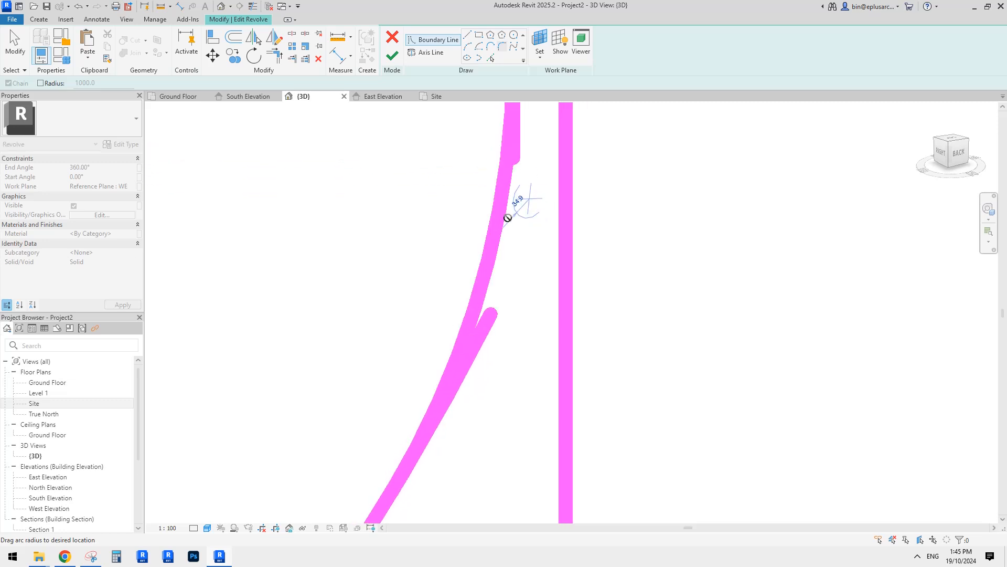
pyautogui.scroll(1, 508, 218)
pyautogui.scroll(-2, 512, 242)
pyautogui.press('Escape')
pyautogui.press('Escape')
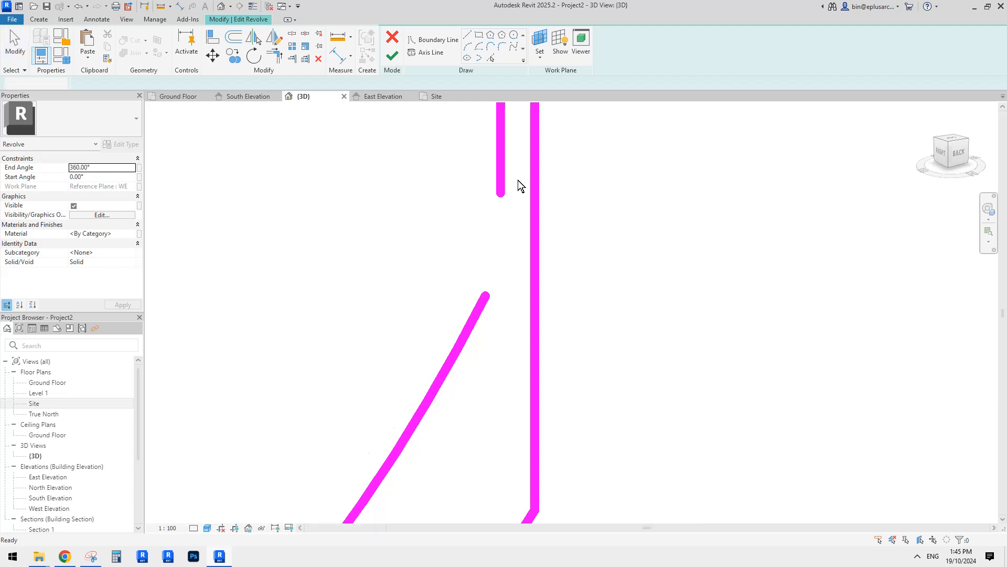
pyautogui.scroll(-5, 519, 179)
# Draw a slanted line about 1080 mm long from the finial's side to a point above its tip, aligned with the vertical axis edge
pyautogui.click(514, 204)
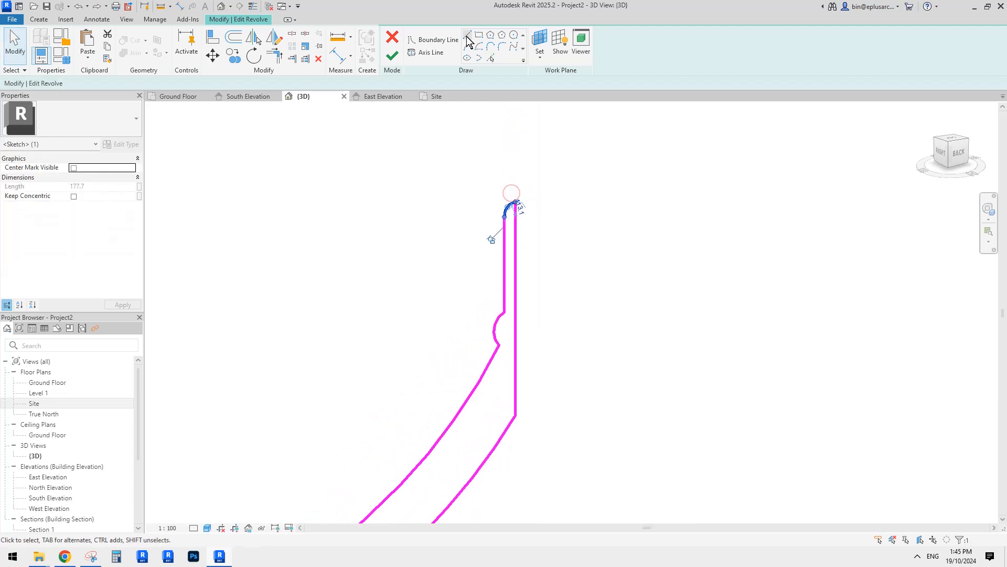
pyautogui.click(467, 37)
pyautogui.click(504, 217)
pyautogui.moveTo(517, 166); pyautogui.dragTo(500, 261, button='middle')
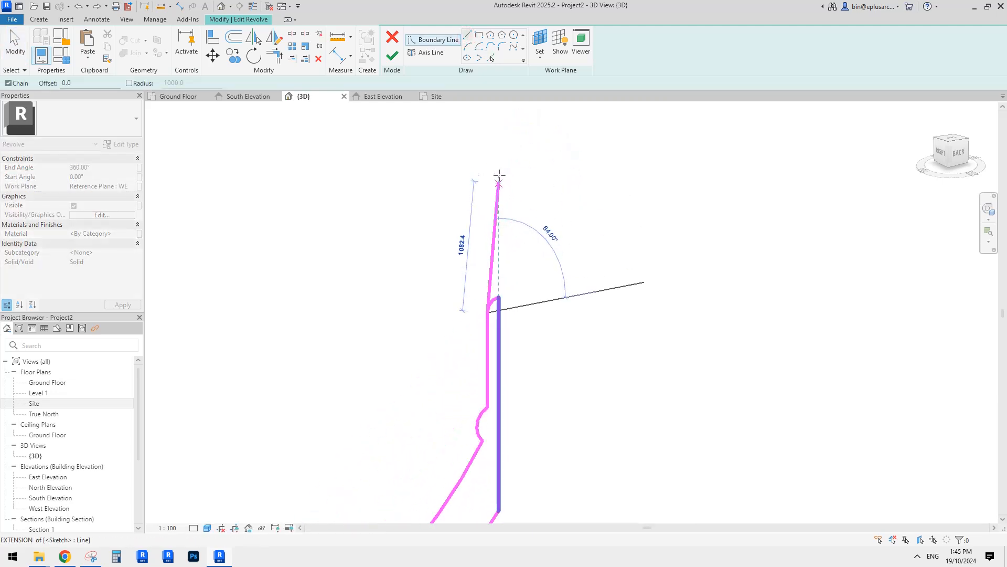
pyautogui.click(498, 179)
pyautogui.press('Escape')
pyautogui.press('Escape')
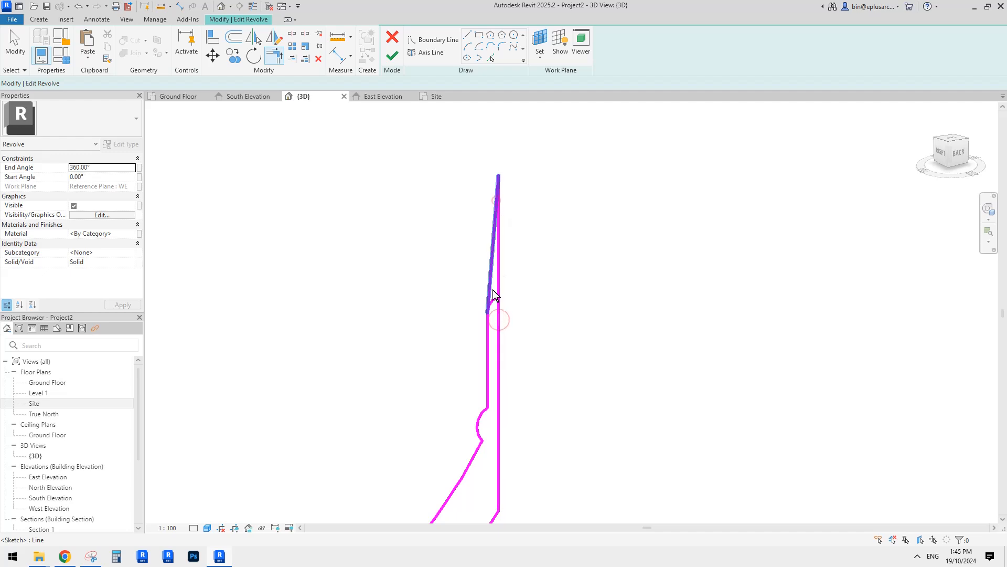
# Join the vertical axis edge to the new tip, remove the old rounded tip arc and finish the revolve sketch
pyautogui.click(494, 300)
pyautogui.press('Delete')
pyautogui.click(395, 56)
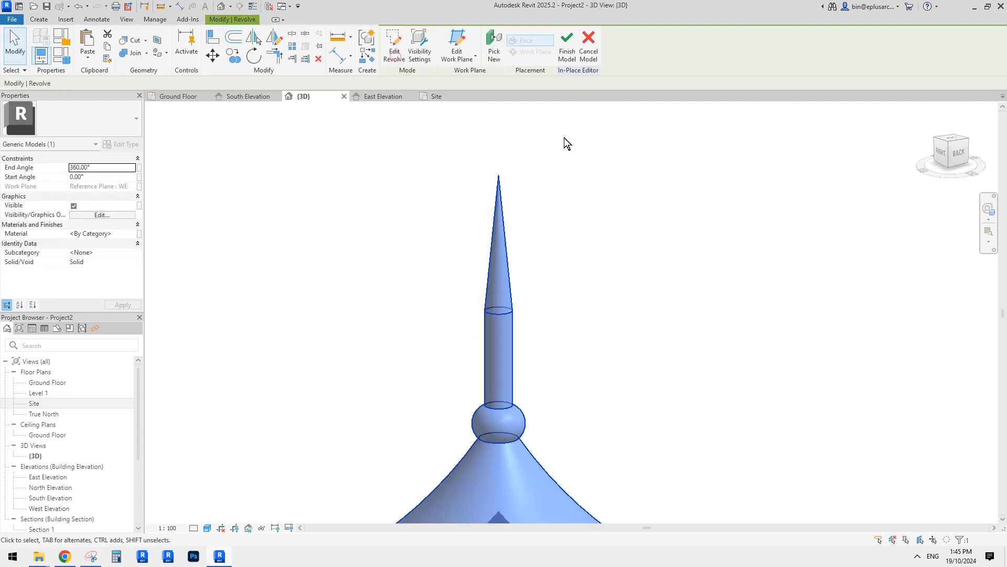
pyautogui.click(564, 138)
pyautogui.scroll(-4, 584, 186)
pyautogui.scroll(3, 577, 212)
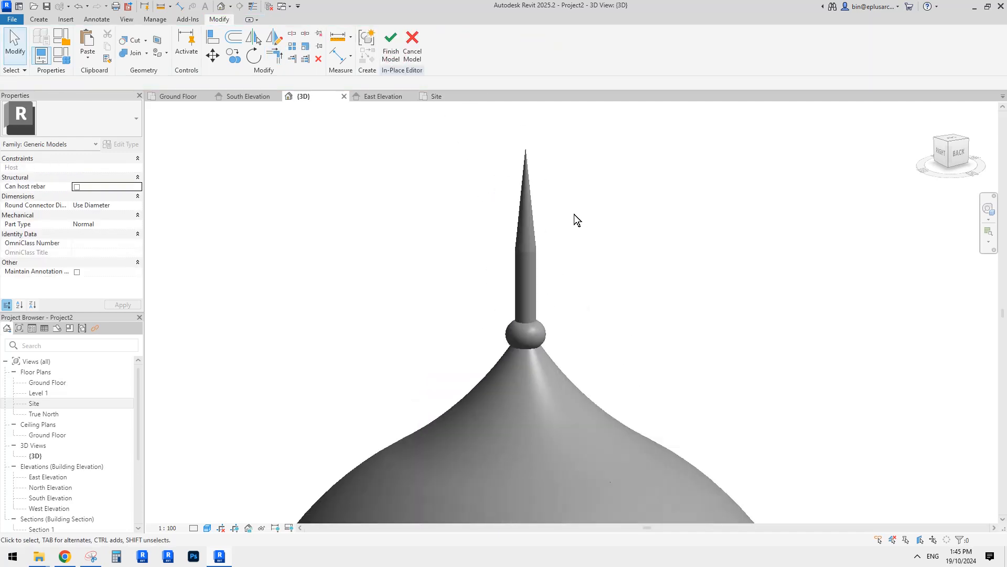
pyautogui.scroll(-6, 529, 161)
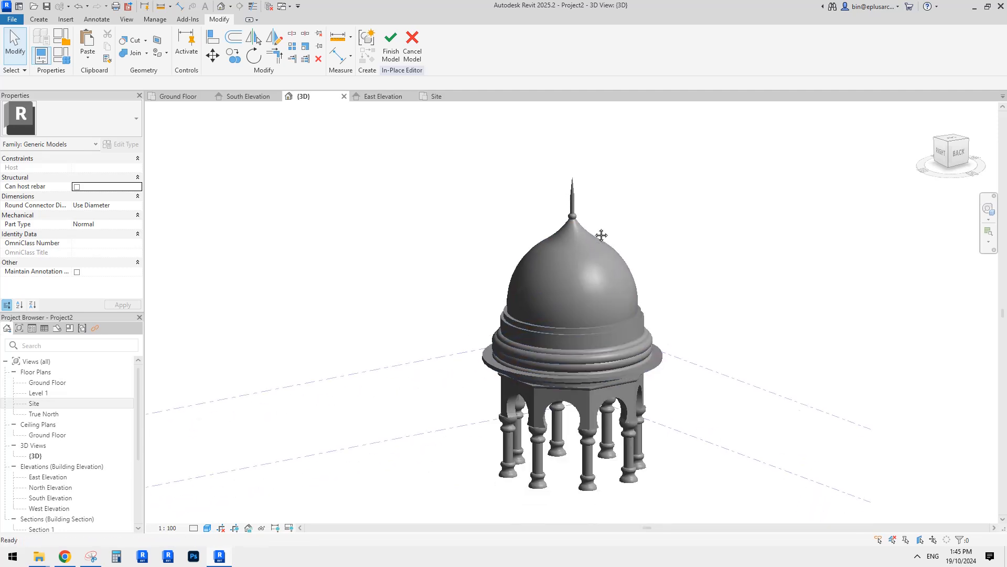
pyautogui.scroll(5, 561, 207)
# Reopen the dome's revolve sketch, delete the bulb arc below the finial and shorten the upper end of the outer dome curve
pyautogui.click(556, 221)
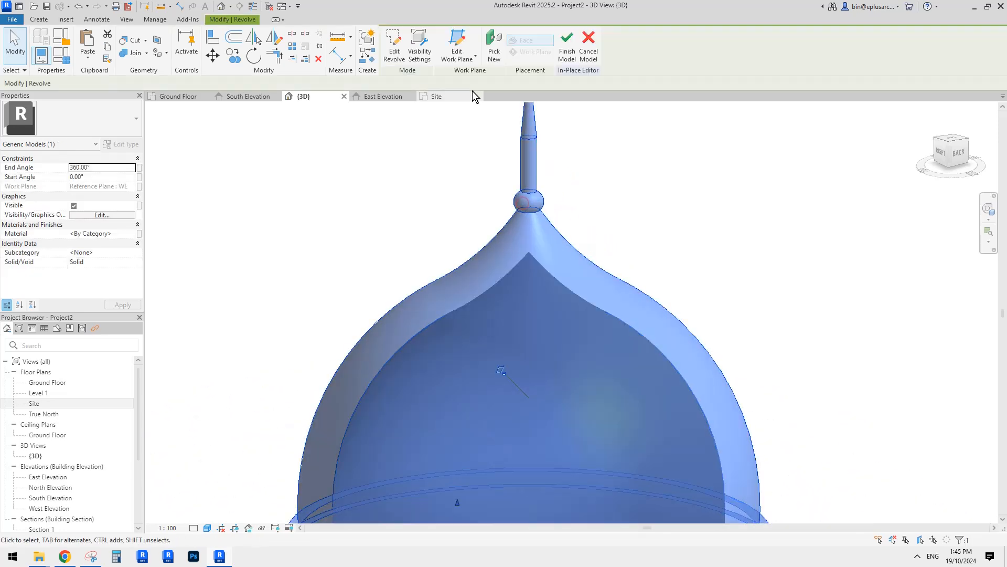
pyautogui.click(393, 55)
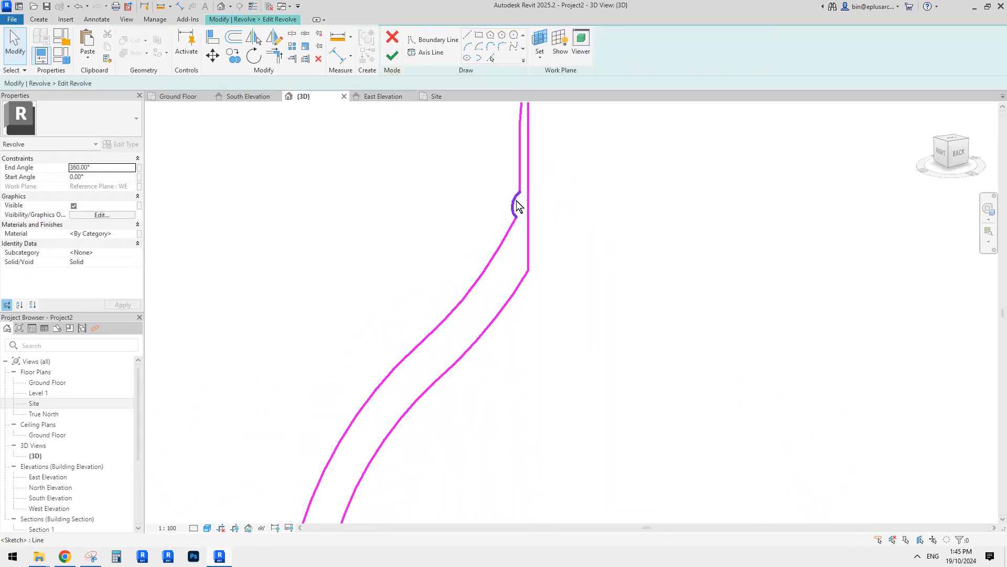
pyautogui.click(512, 239)
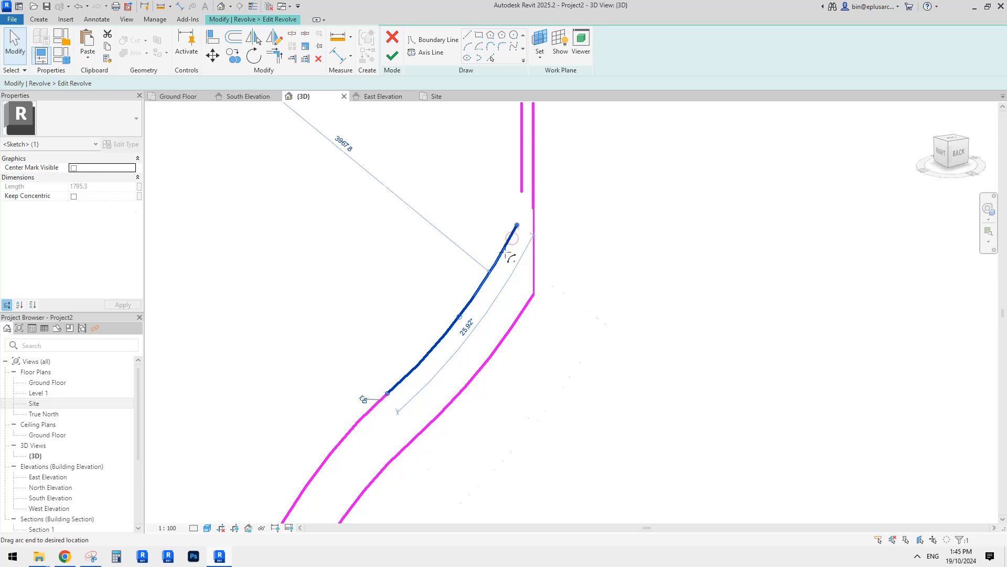
pyautogui.moveTo(505, 253); pyautogui.dragTo(501, 254)
# Join the finial's side line and the outer dome curve with a large fillet arc and finish the revolve sketch
pyautogui.click(503, 47)
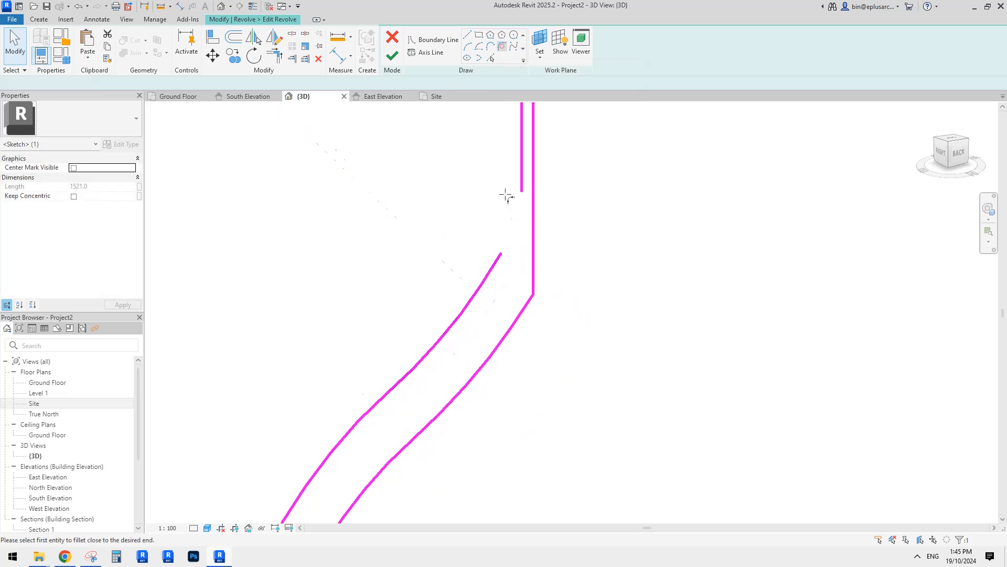
pyautogui.click(523, 188)
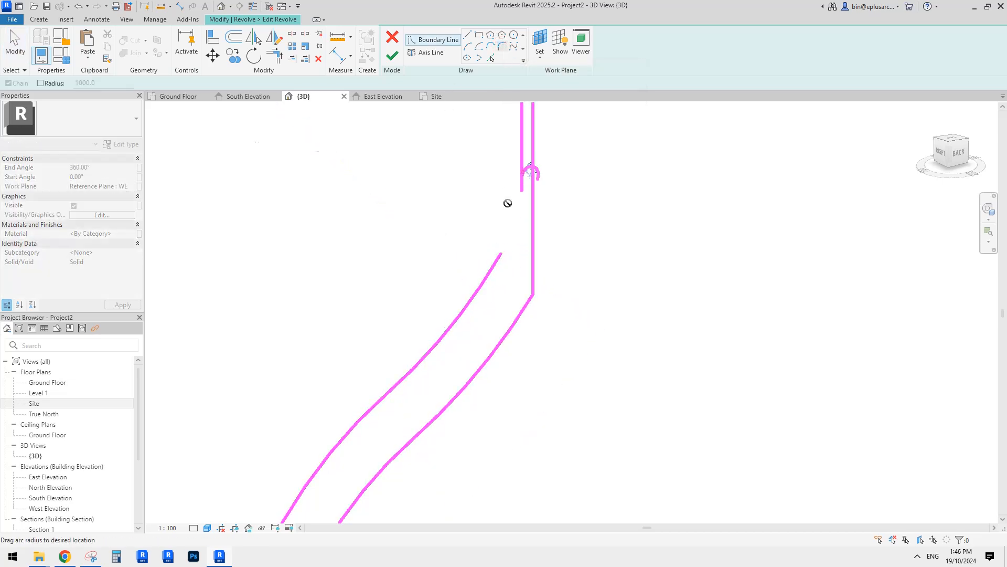
pyautogui.click(512, 205)
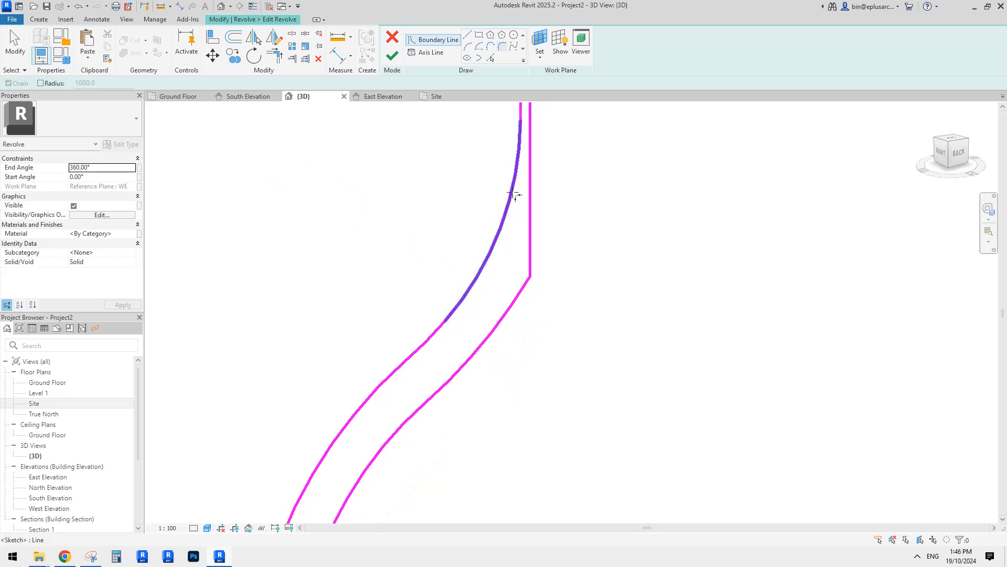
pyautogui.click(391, 55)
pyautogui.click(612, 189)
pyautogui.scroll(-4, 612, 210)
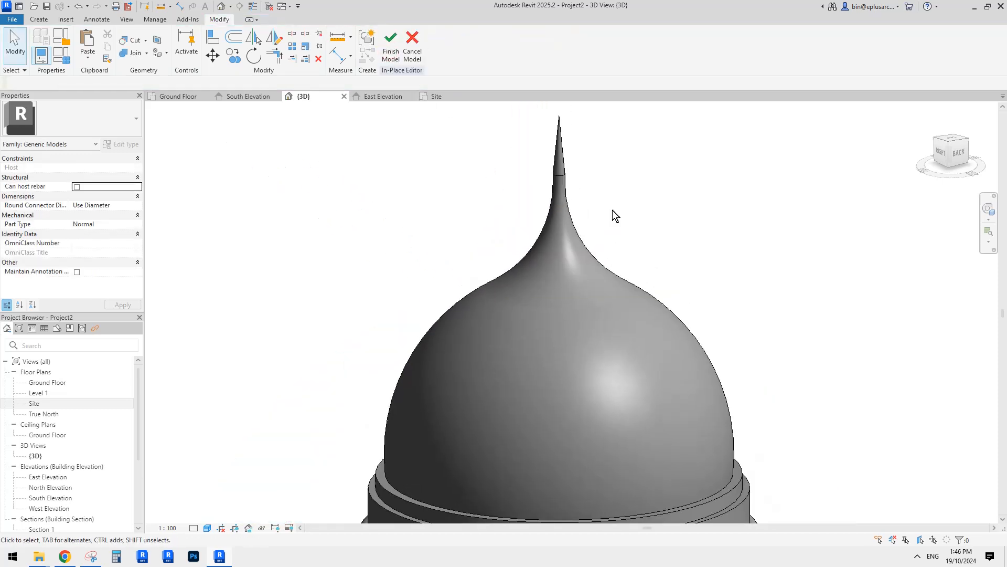
# Reopen the dome's revolve sketch and delete the slanted line forming the finial's upper side
pyautogui.scroll(2, 577, 170)
pyautogui.click(563, 158)
pyautogui.scroll(2, 587, 165)
pyautogui.moveTo(587, 166); pyautogui.dragTo(587, 180, button='middle')
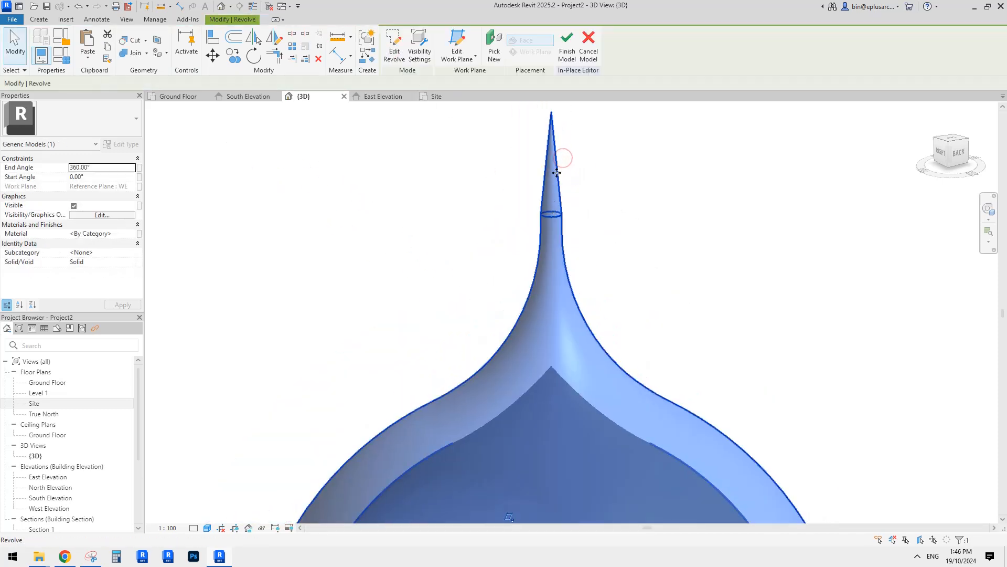
pyautogui.press('Escape')
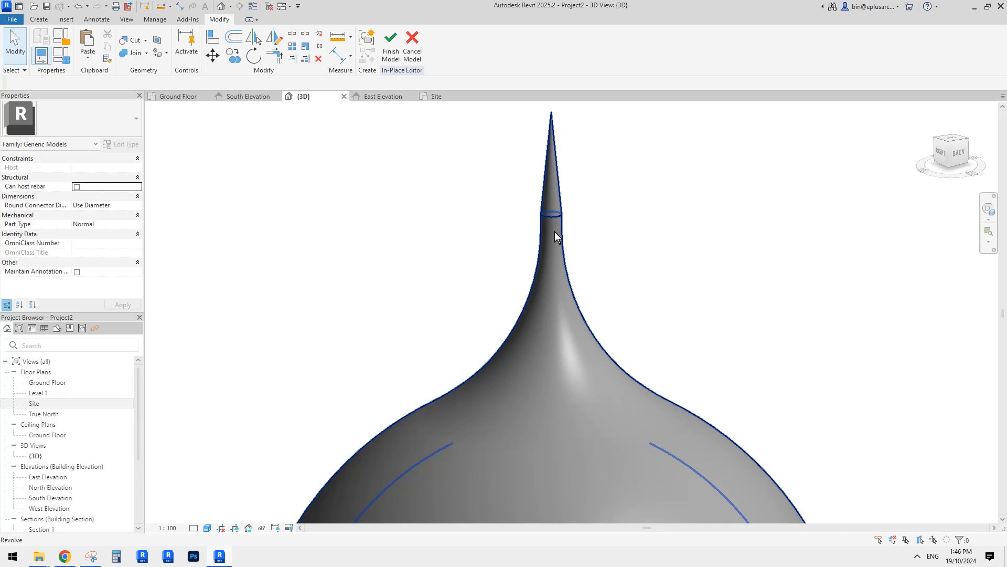
pyautogui.click(556, 231)
pyautogui.click(396, 41)
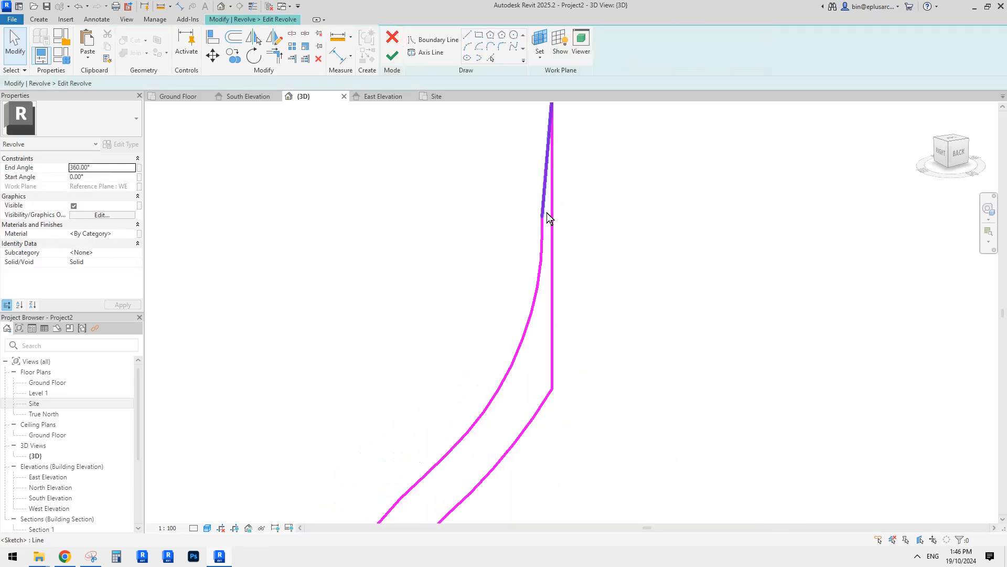
pyautogui.click(546, 212)
pyautogui.scroll(2, 543, 222)
pyautogui.press('e')
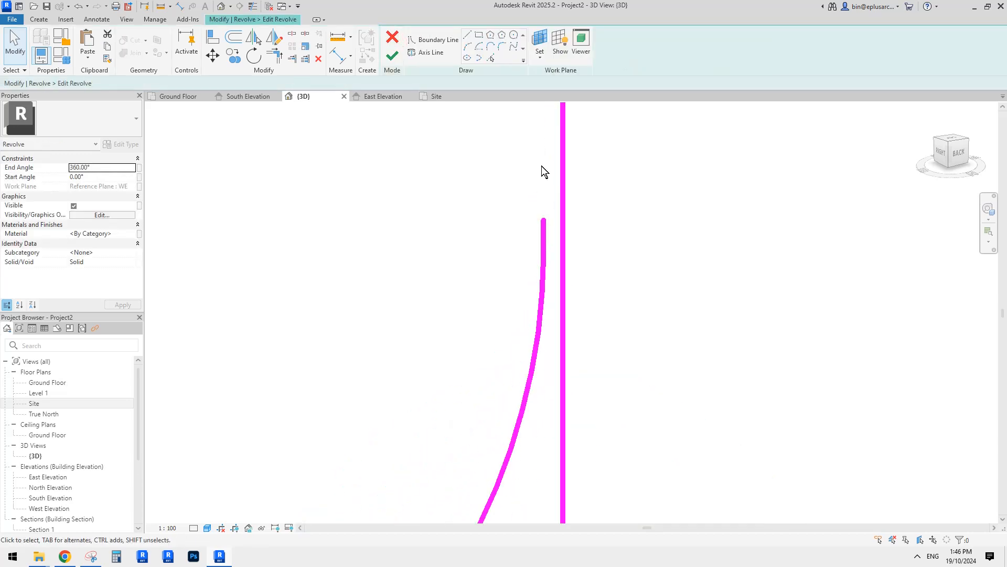
# Draw a tangent arc with a radius of about 5820 mm from the finial's side to the axis edge's upper end and finish the revolve sketch
pyautogui.moveTo(542, 165); pyautogui.dragTo(533, 234, button='middle')
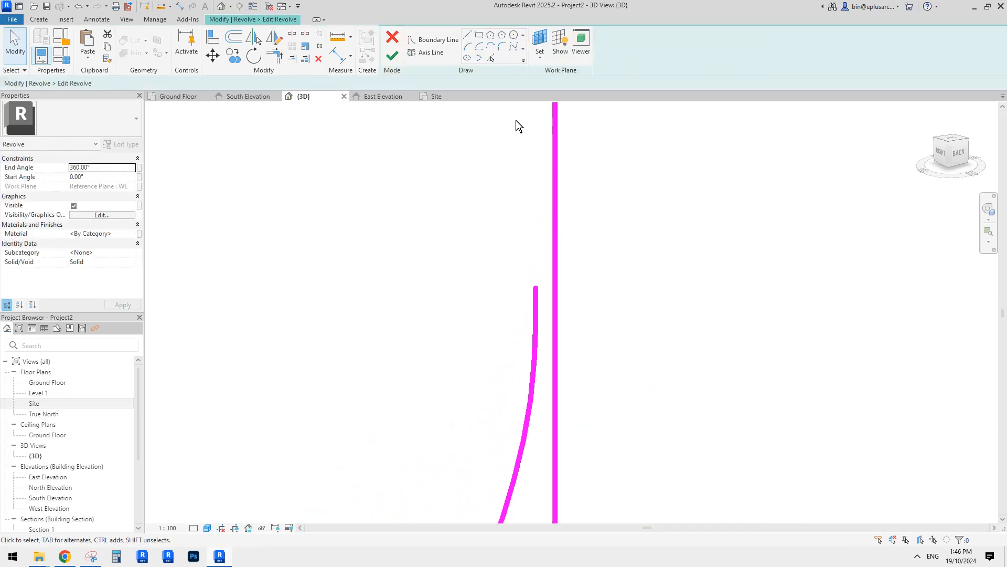
pyautogui.click(535, 284)
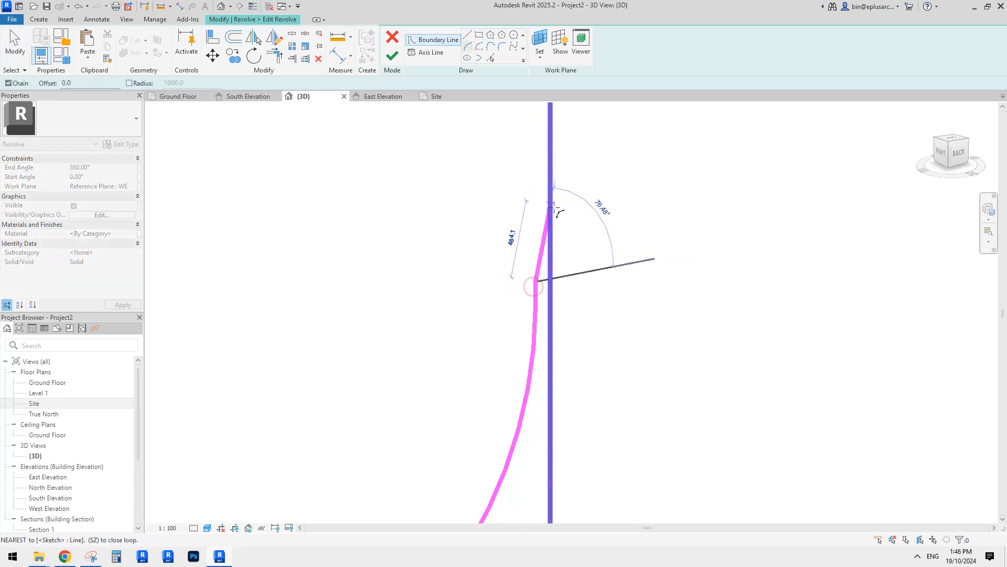
pyautogui.scroll(-1, 550, 207)
pyautogui.moveTo(551, 207); pyautogui.dragTo(550, 338, button='middle')
pyautogui.click(551, 246)
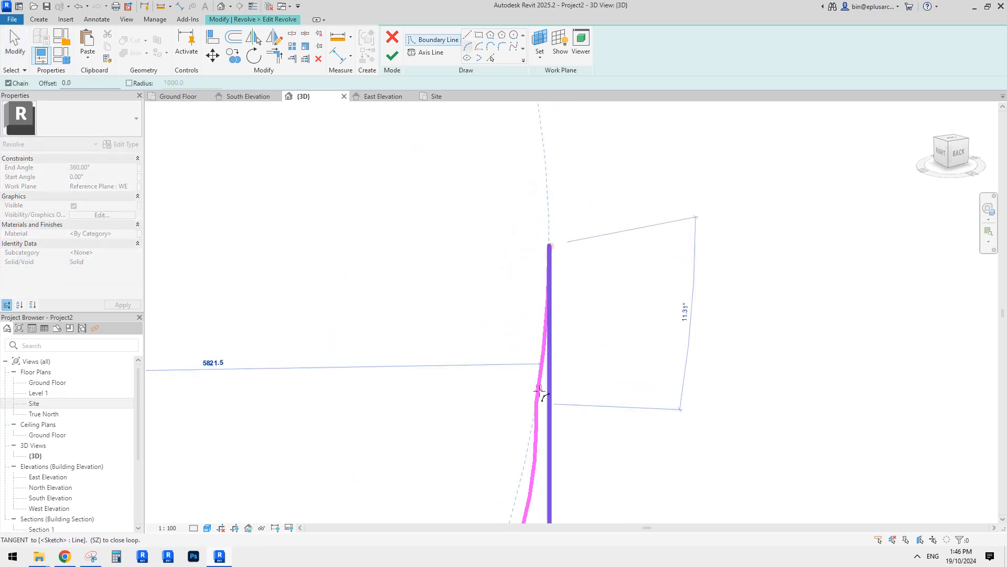
pyautogui.scroll(1, 541, 392)
pyautogui.moveTo(539, 392); pyautogui.dragTo(556, 286, button='middle')
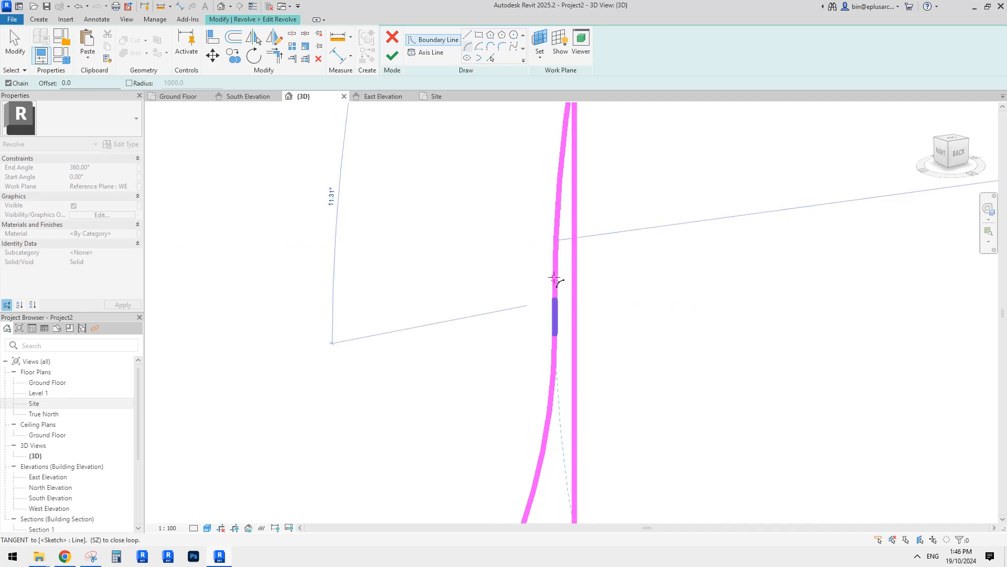
pyautogui.press('Escape')
pyautogui.press('Escape')
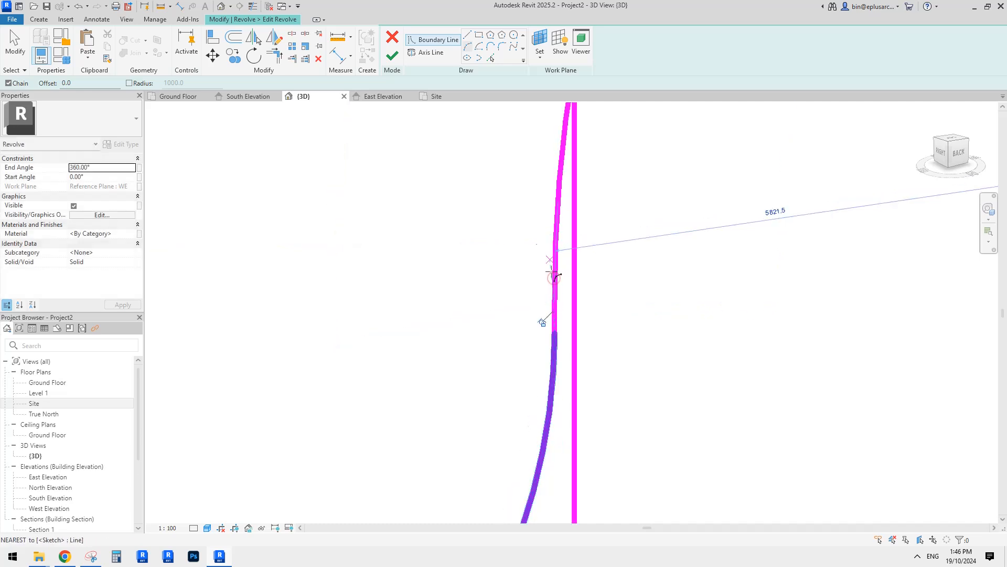
pyautogui.click(394, 63)
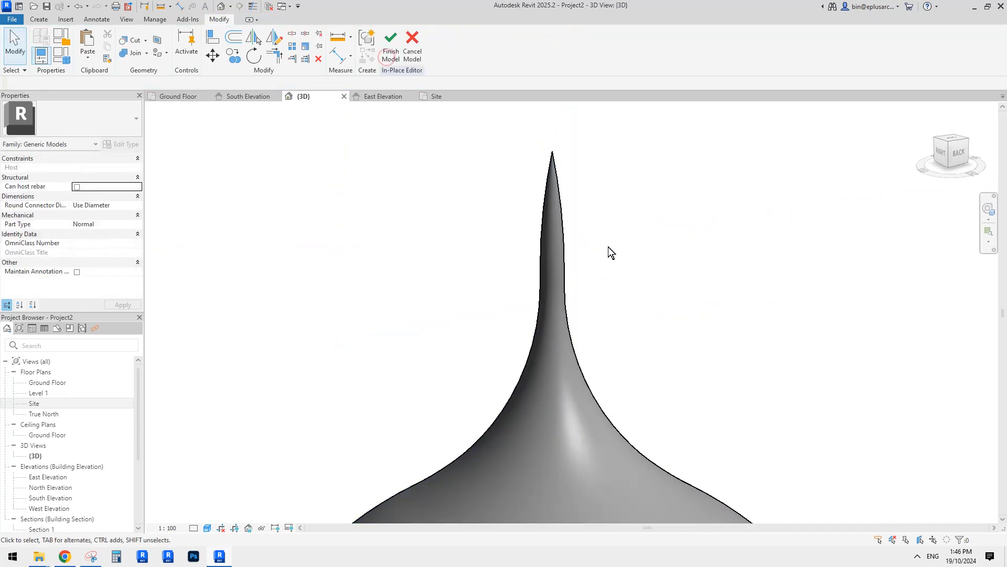
# Inspect the reshaped dome from several angles and finish the in-place model
pyautogui.moveTo(607, 252); pyautogui.dragTo(618, 309, button='middle')
pyautogui.scroll(-5, 618, 308)
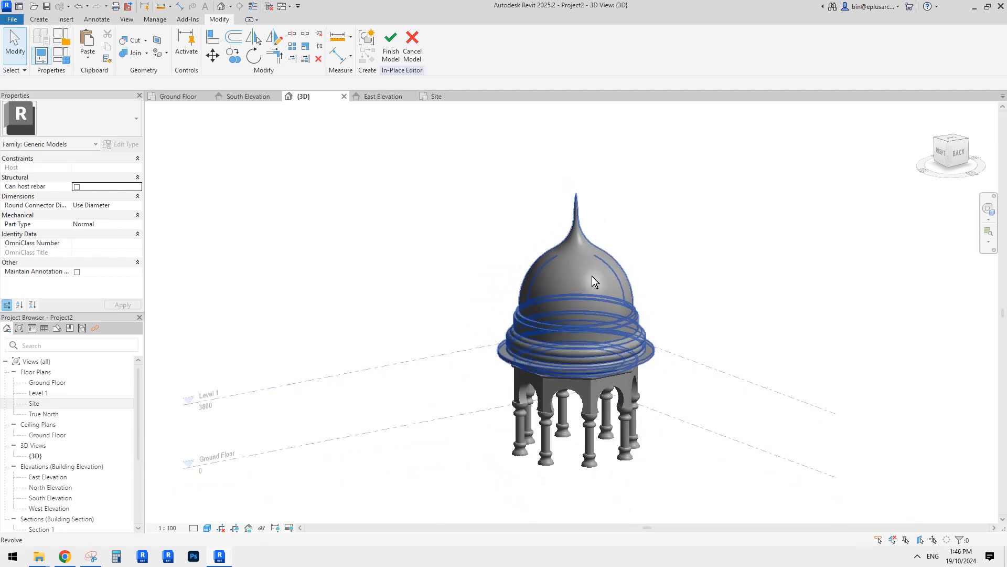
pyautogui.keyDown('shift'); pyautogui.moveTo(662, 257); pyautogui.dragTo(637, 218, button='middle'); pyautogui.keyUp('shift')
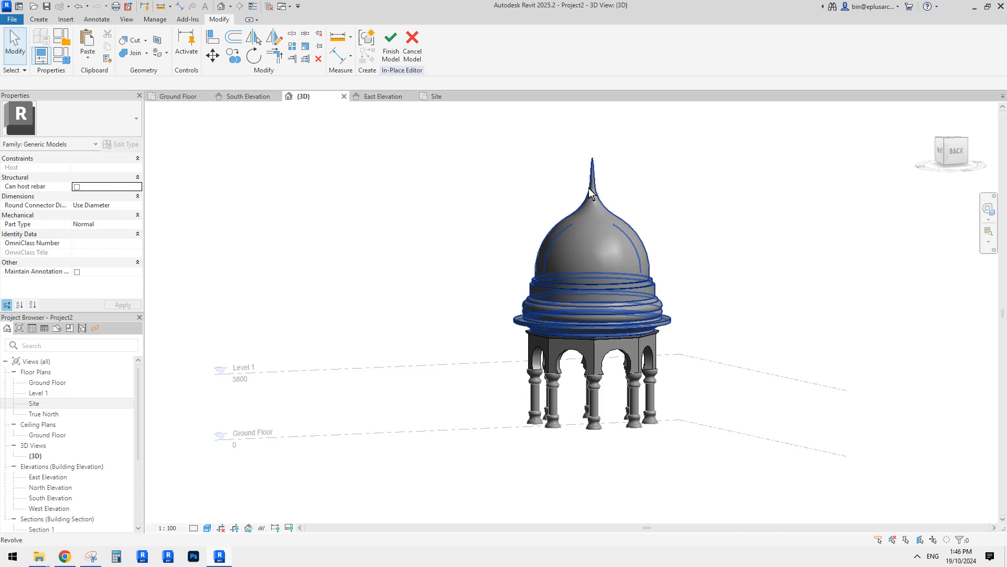
pyautogui.keyDown('shift'); pyautogui.moveTo(601, 195); pyautogui.dragTo(695, 317, button='middle'); pyautogui.keyUp('shift')
pyautogui.scroll(2, 661, 298)
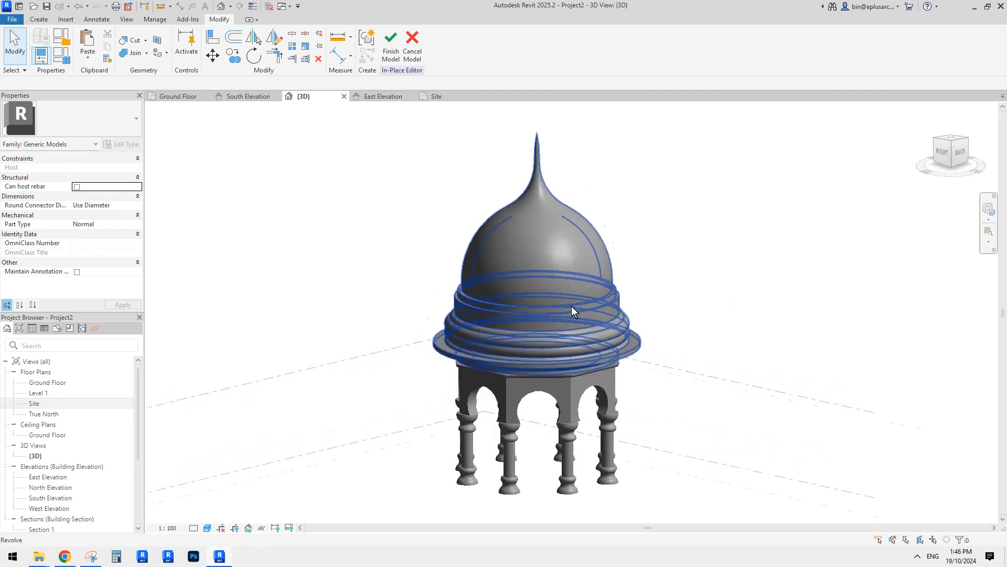
pyautogui.keyDown('shift'); pyautogui.moveTo(562, 294); pyautogui.dragTo(565, 332, button='middle'); pyautogui.keyUp('shift')
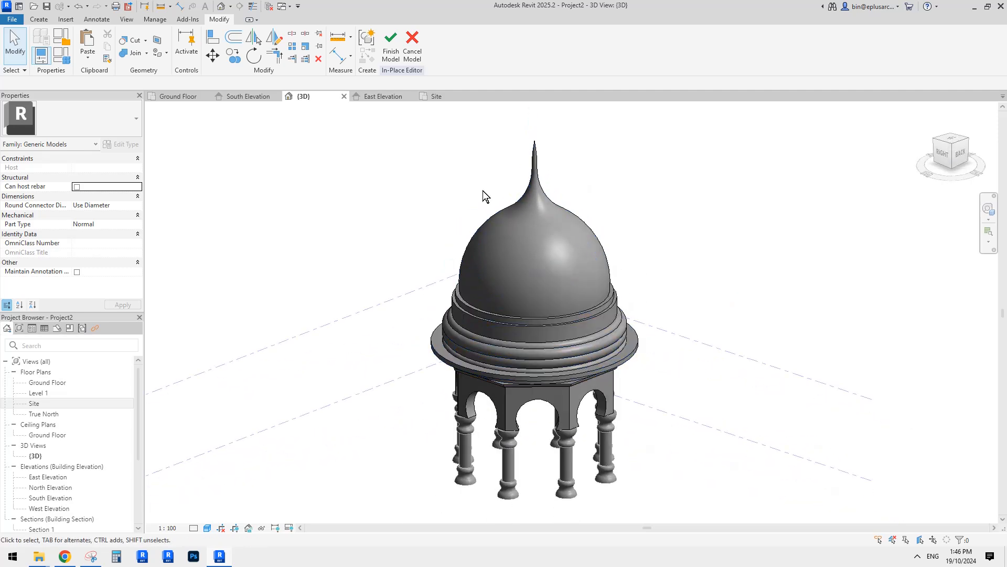
pyautogui.click(393, 58)
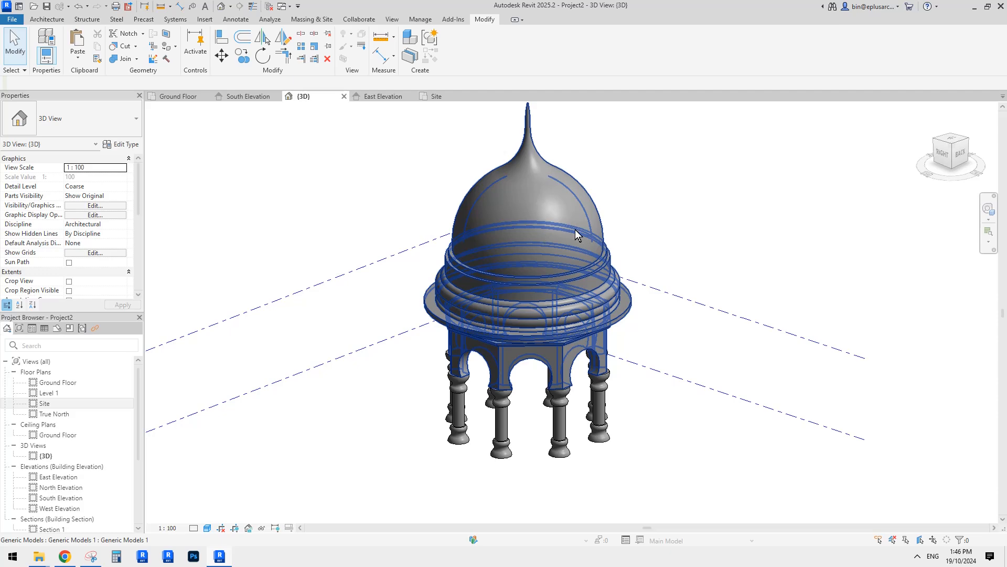
# Compare the finished dome and its columns with the reference image in Chrome
pyautogui.keyDown('shift'); pyautogui.moveTo(571, 251); pyautogui.dragTo(441, 397, button='middle'); pyautogui.keyUp('shift')
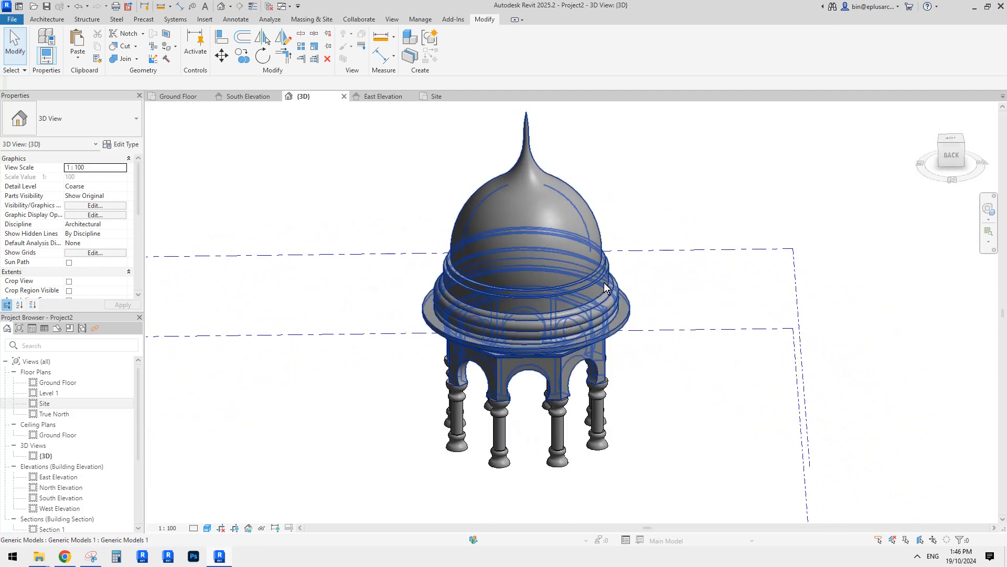
pyautogui.click(65, 557)
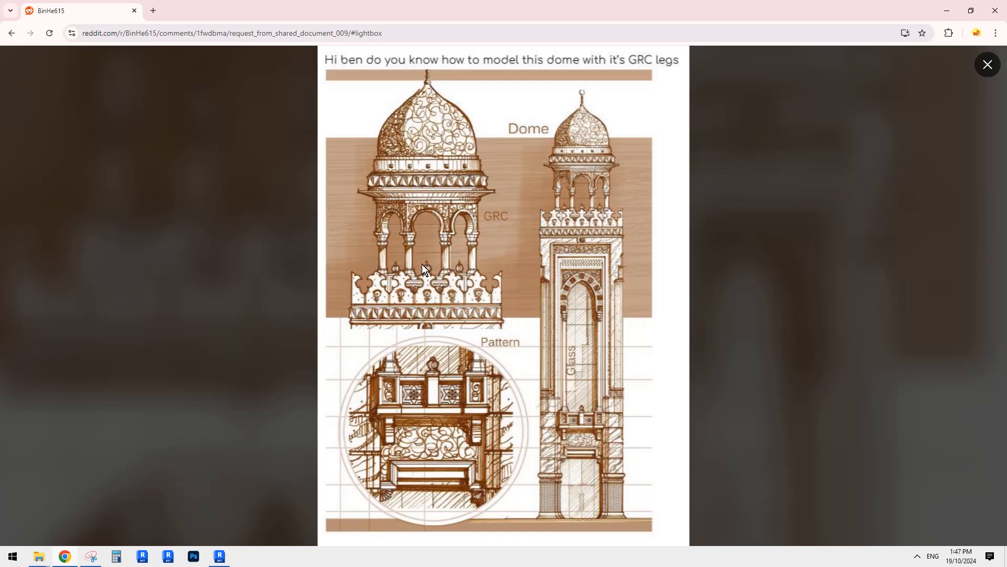
pyautogui.click(220, 557)
pyautogui.keyDown('shift'); pyautogui.moveTo(423, 424); pyautogui.dragTo(327, 401, button='middle'); pyautogui.keyUp('shift')
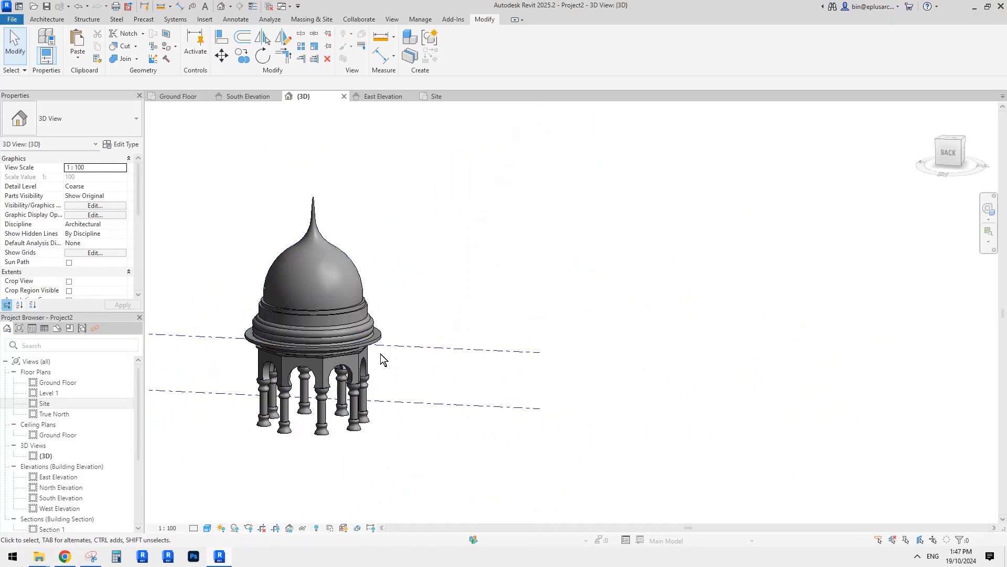
pyautogui.click(65, 557)
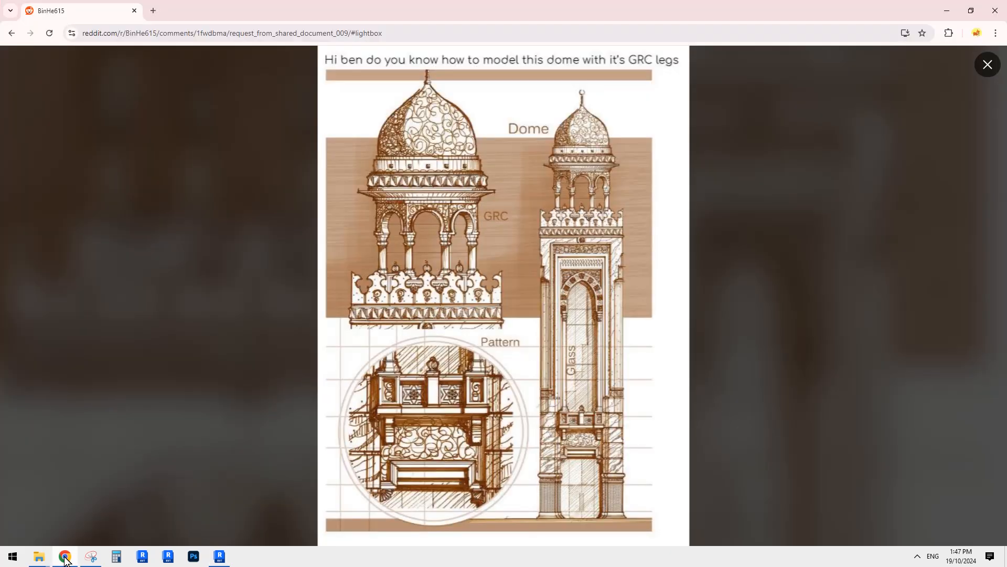
# Close the reference image and look through the subreddit's list of request and exercise posts
pyautogui.click(986, 66)
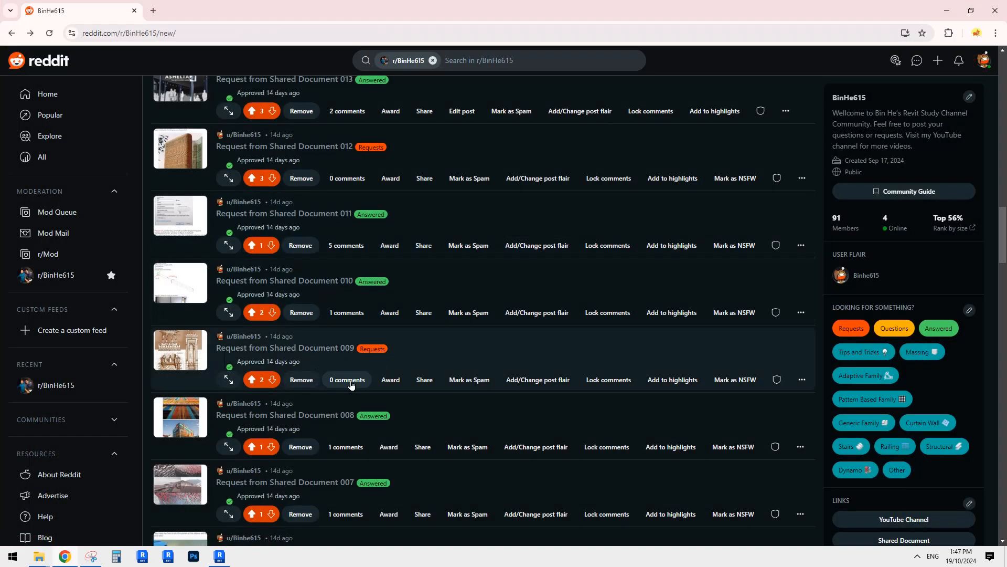
pyautogui.scroll(-1, 346, 387)
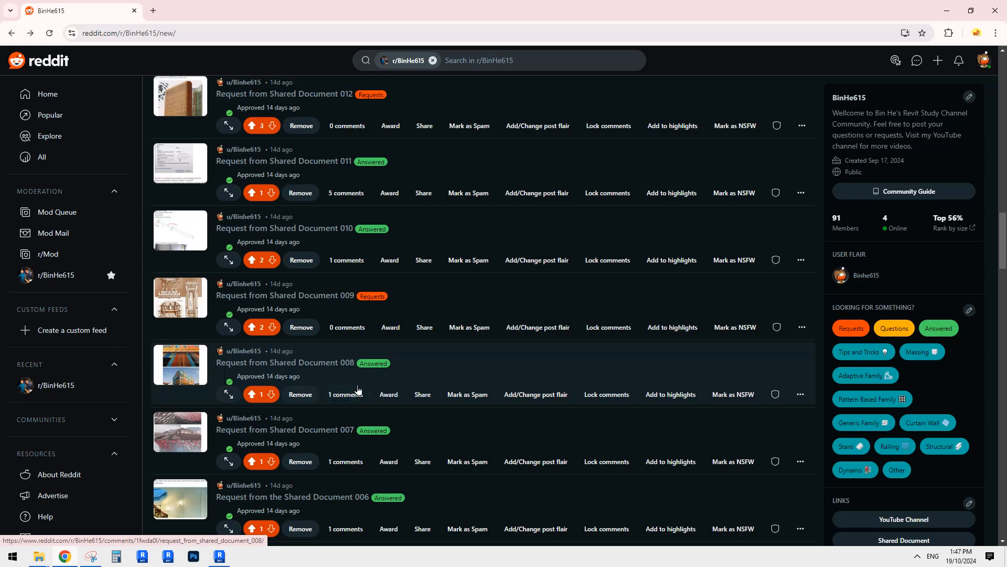
pyautogui.scroll(2, 350, 394)
pyautogui.scroll(-2, 336, 397)
pyautogui.scroll(2, 335, 394)
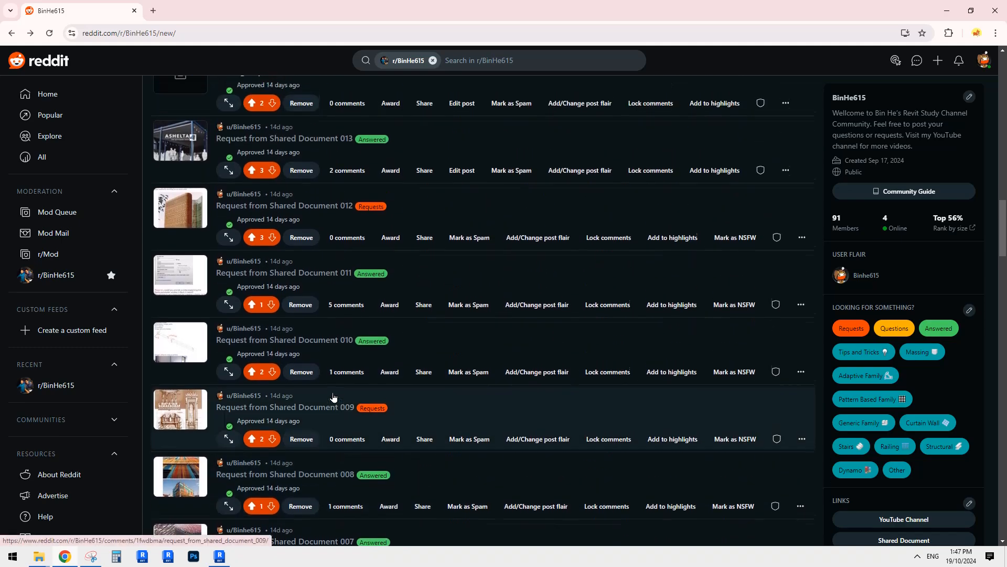
pyautogui.scroll(20, 333, 397)
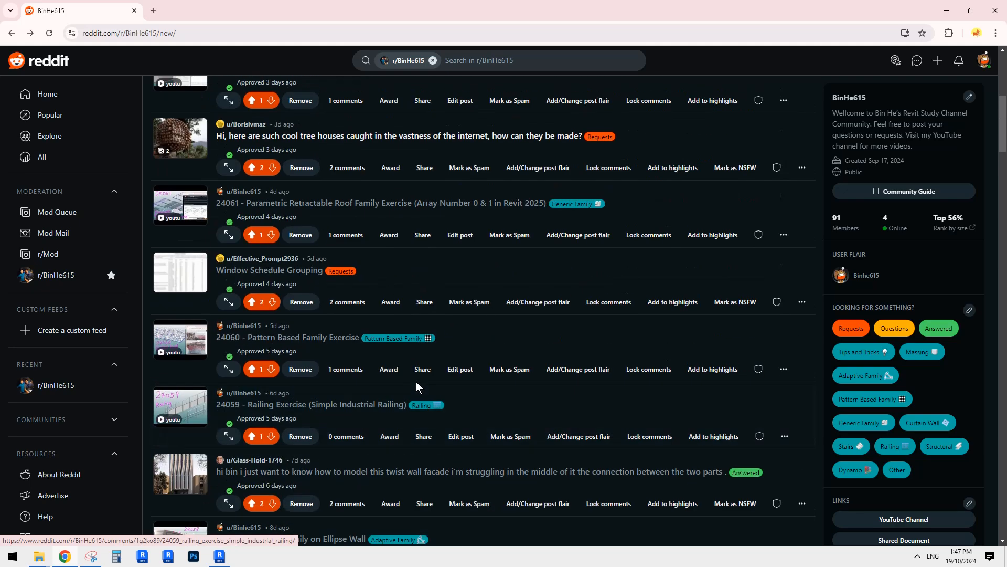
pyautogui.scroll(7, 416, 382)
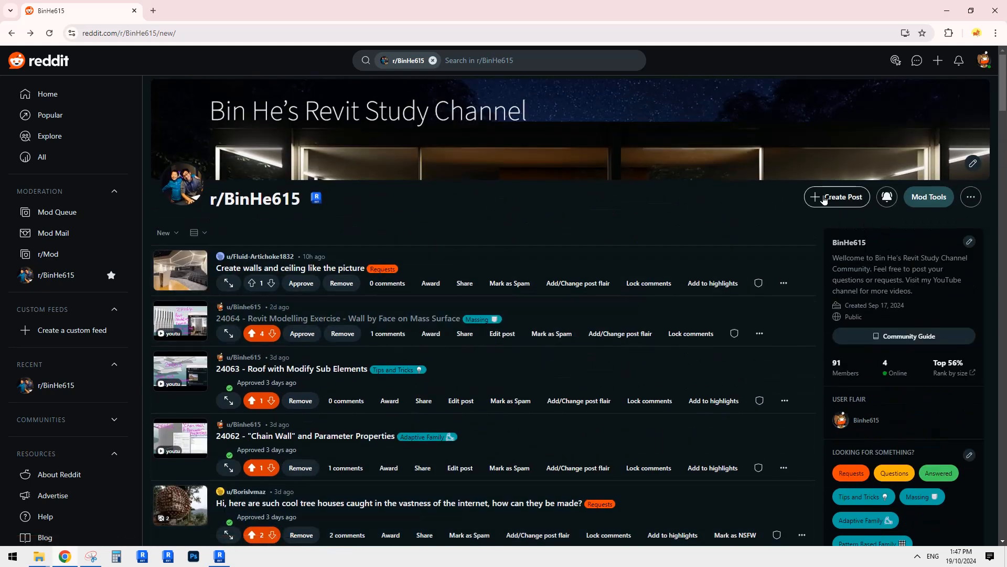
pyautogui.scroll(-3, 434, 273)
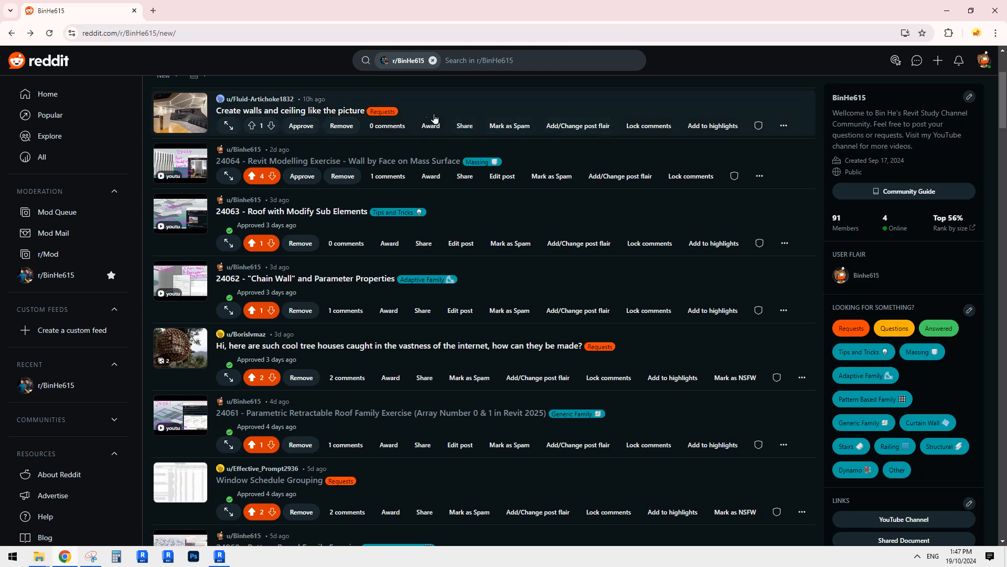
pyautogui.scroll(-10, 633, 357)
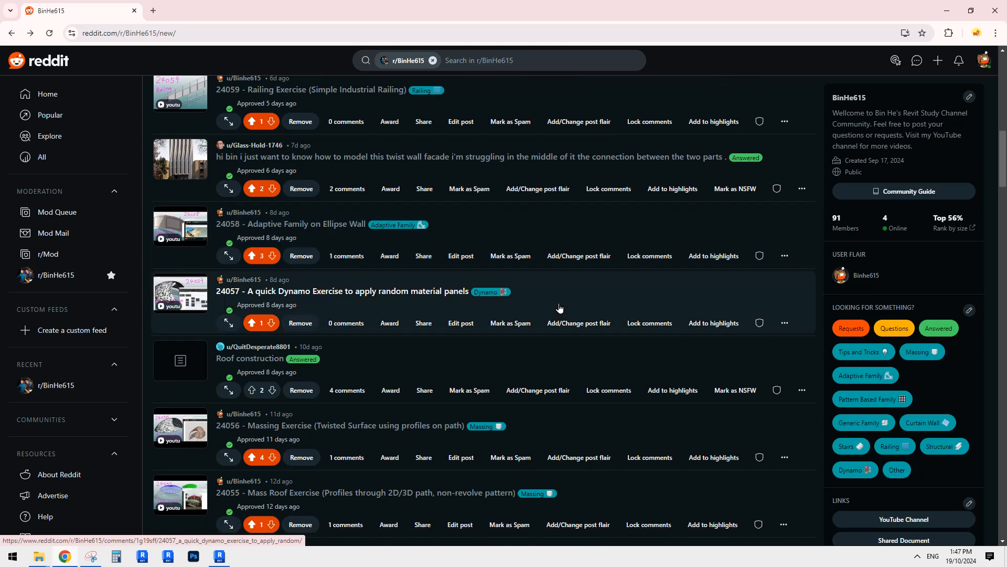
pyautogui.scroll(6, 563, 306)
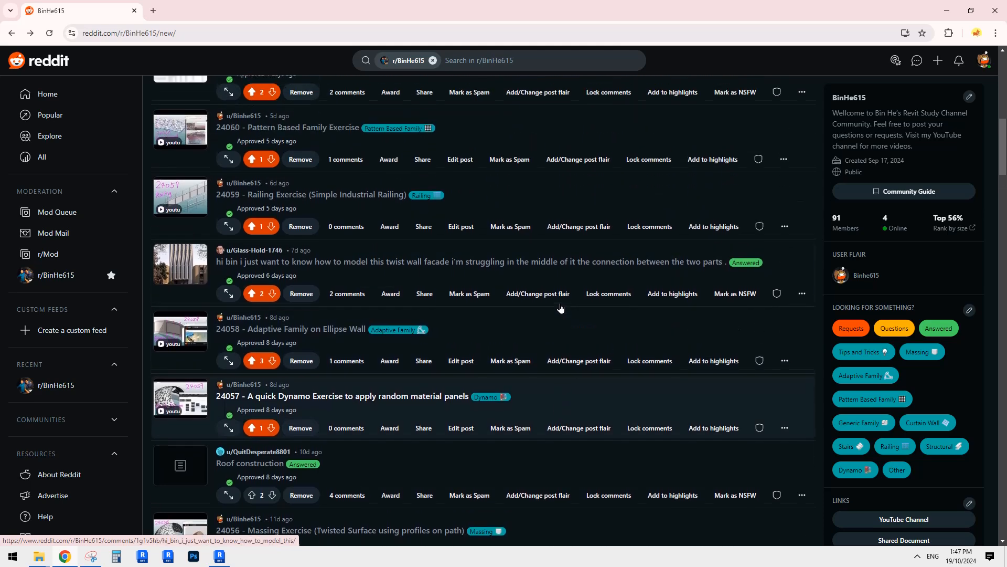
pyautogui.scroll(-5, 412, 268)
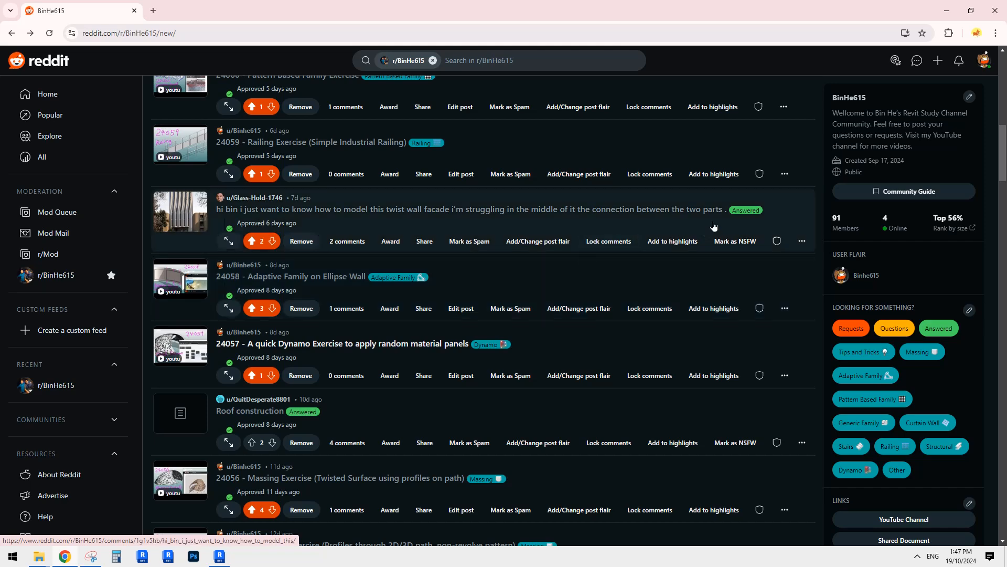
pyautogui.scroll(-6, 433, 370)
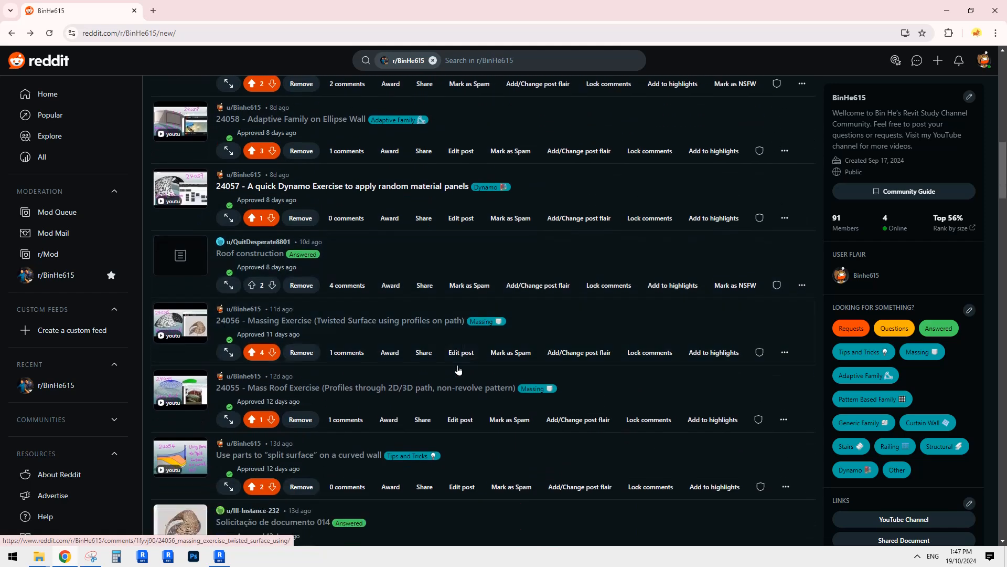
pyautogui.scroll(-3, 464, 366)
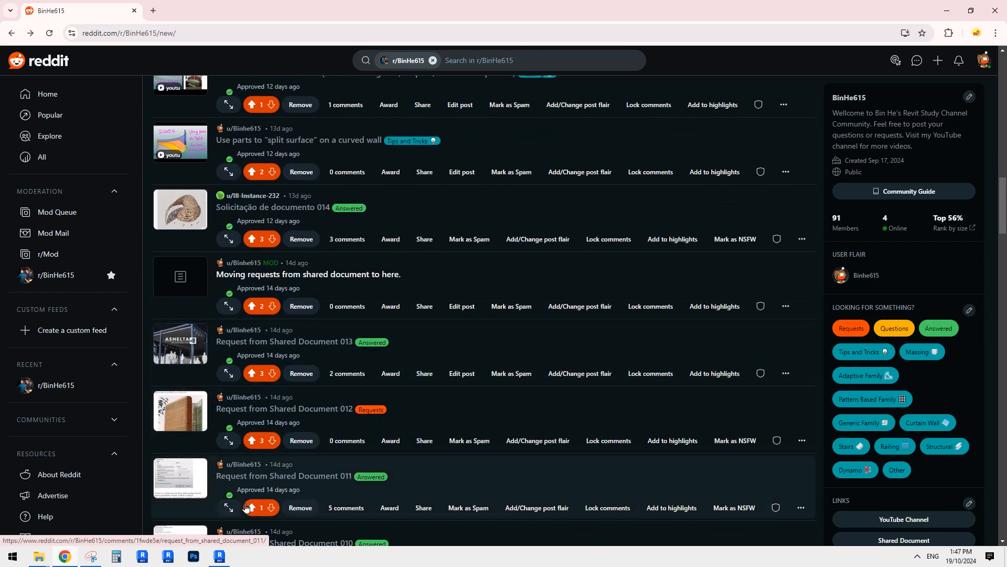
# Switch back to Revit and examine the completed dome and ring of columns in the 3D view
pyautogui.click(220, 557)
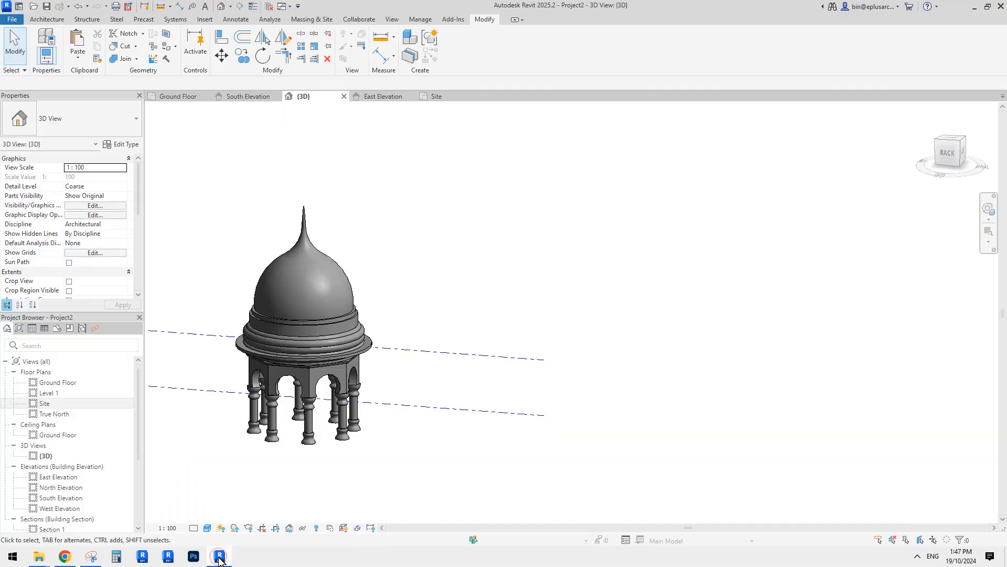
pyautogui.keyDown('shift'); pyautogui.moveTo(326, 444); pyautogui.dragTo(406, 390, button='middle'); pyautogui.keyUp('shift')
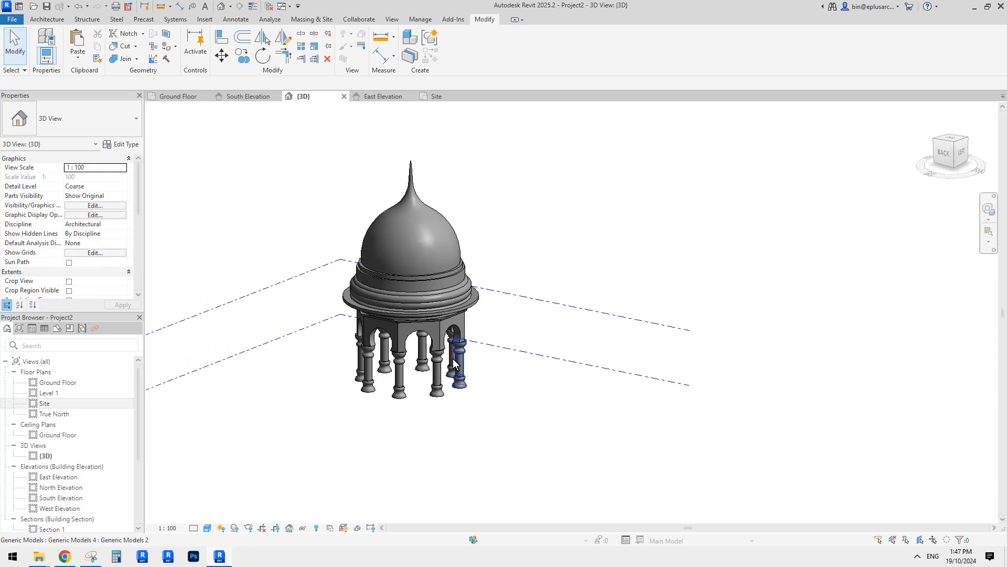
pyautogui.scroll(2, 451, 357)
pyautogui.scroll(1, 471, 331)
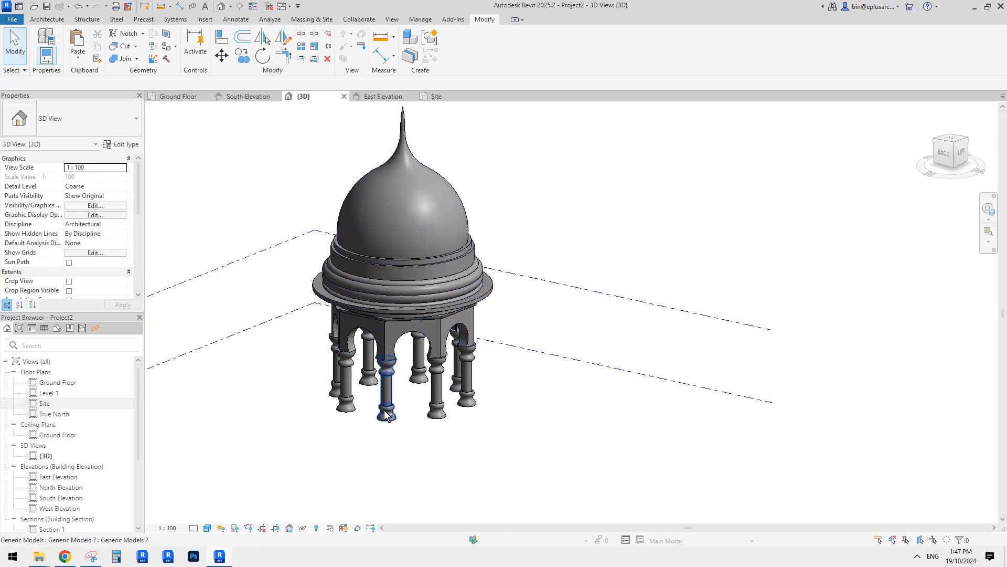
pyautogui.moveTo(387, 393); pyautogui.dragTo(378, 417, button='middle')
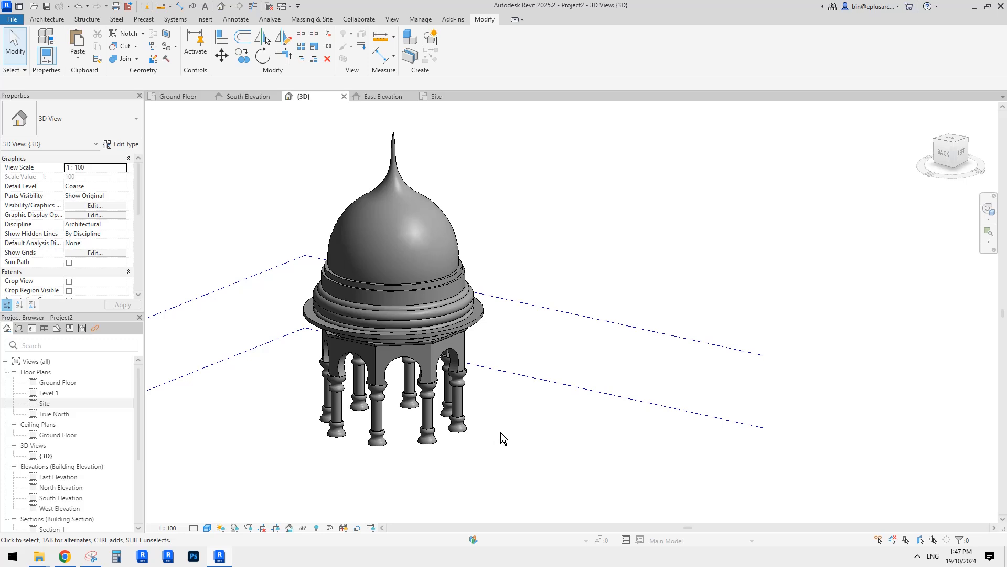
pyautogui.moveTo(506, 426); pyautogui.dragTo(503, 432, button='middle')
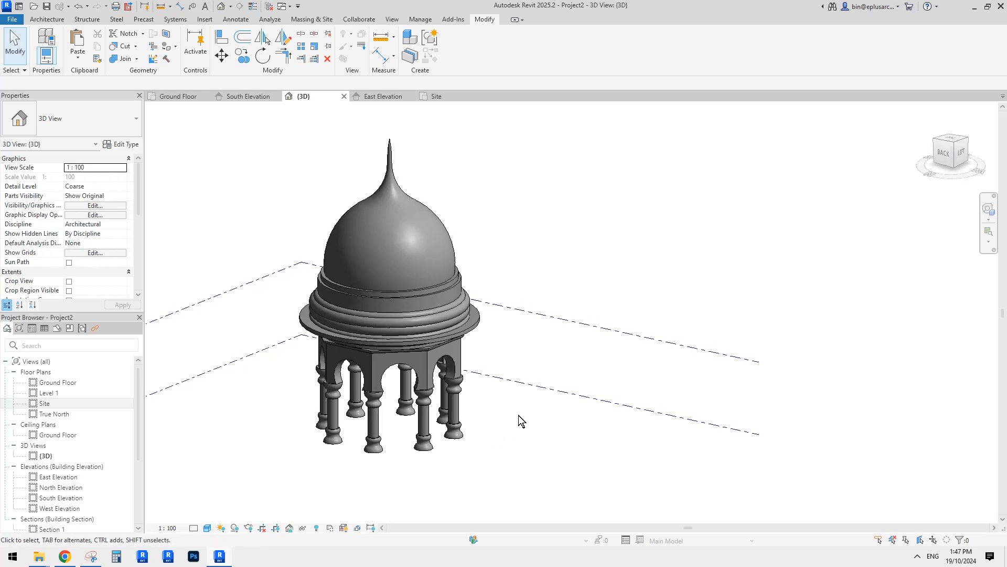